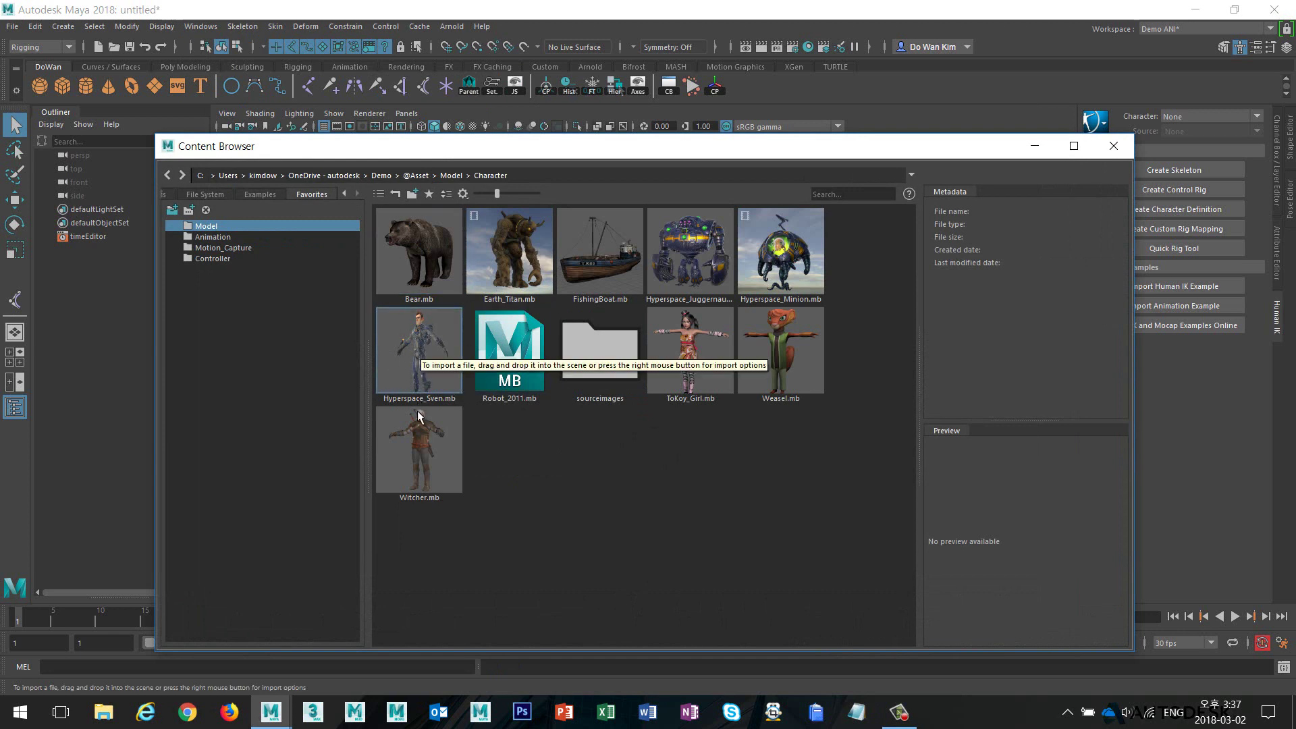
# - Import the Witcher.mb character into the scene, close the Content Browser, and show the model framed with texture maps
pyautogui.doubleClick(420, 454)
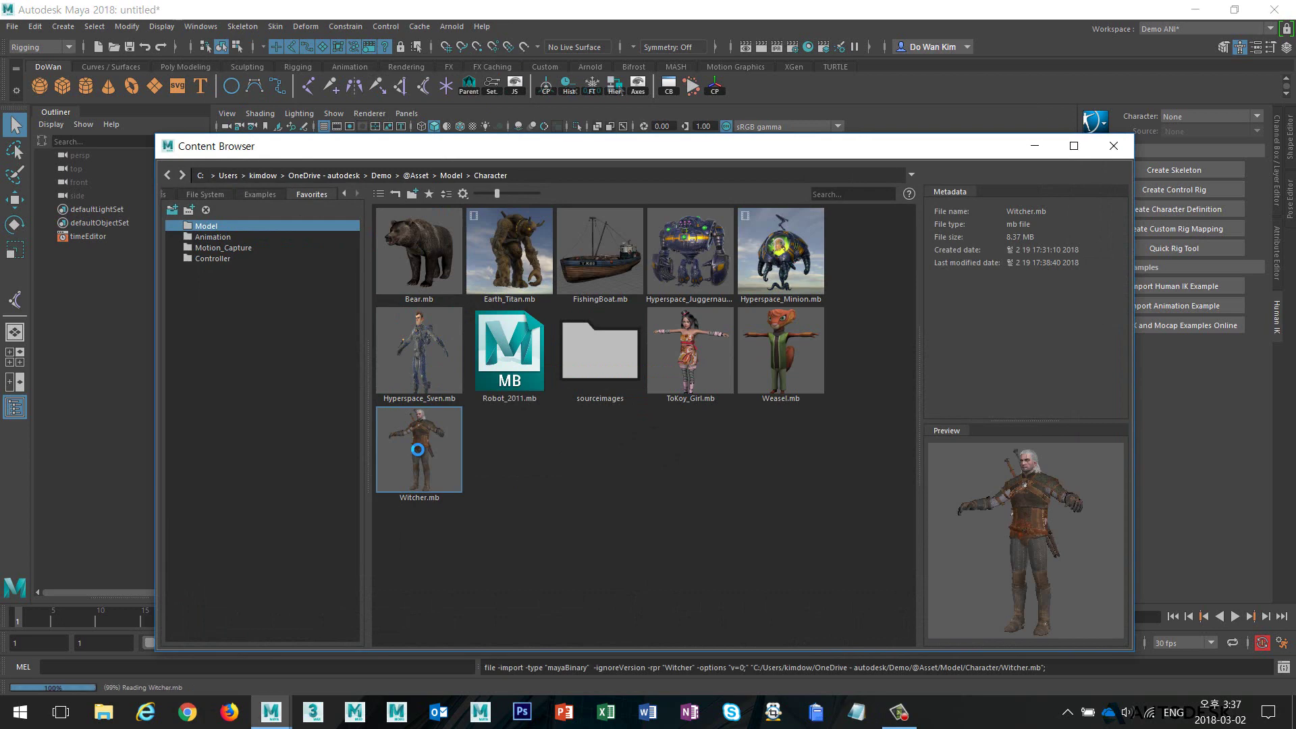
pyautogui.click(1114, 146)
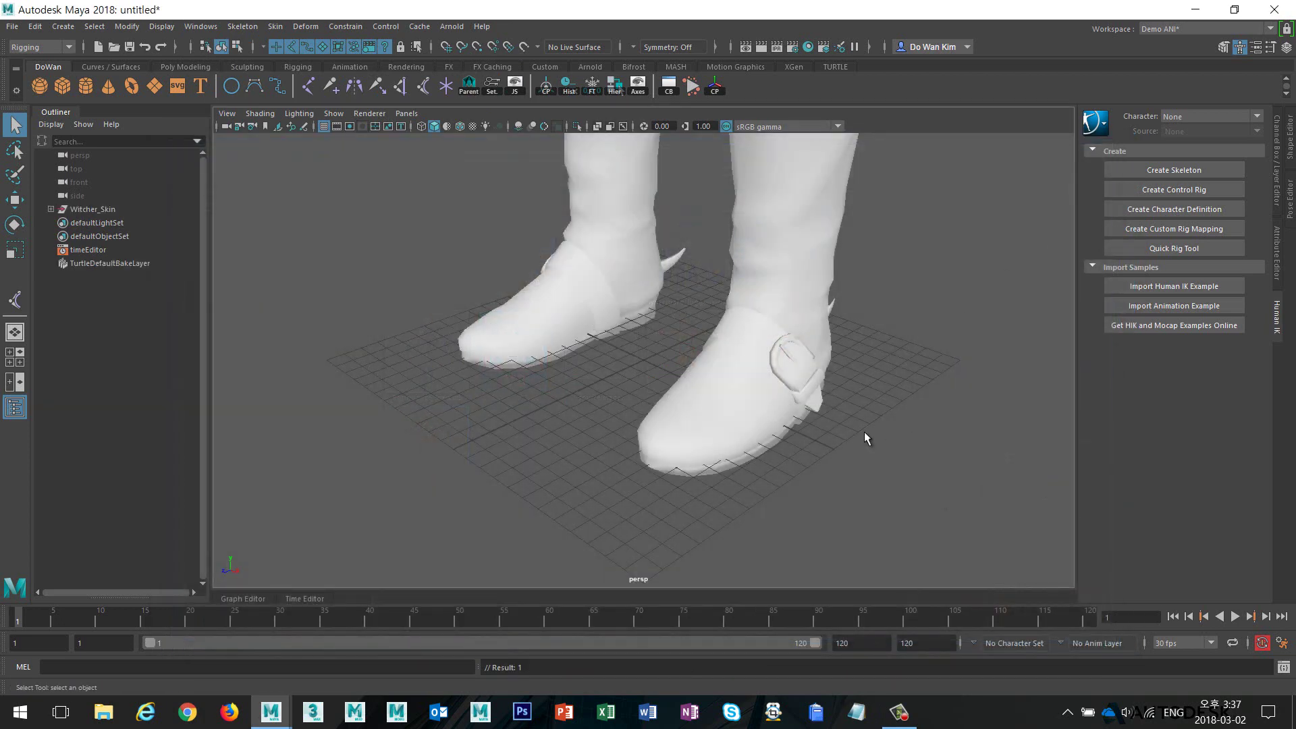
pyautogui.press('6')
pyautogui.press('f')
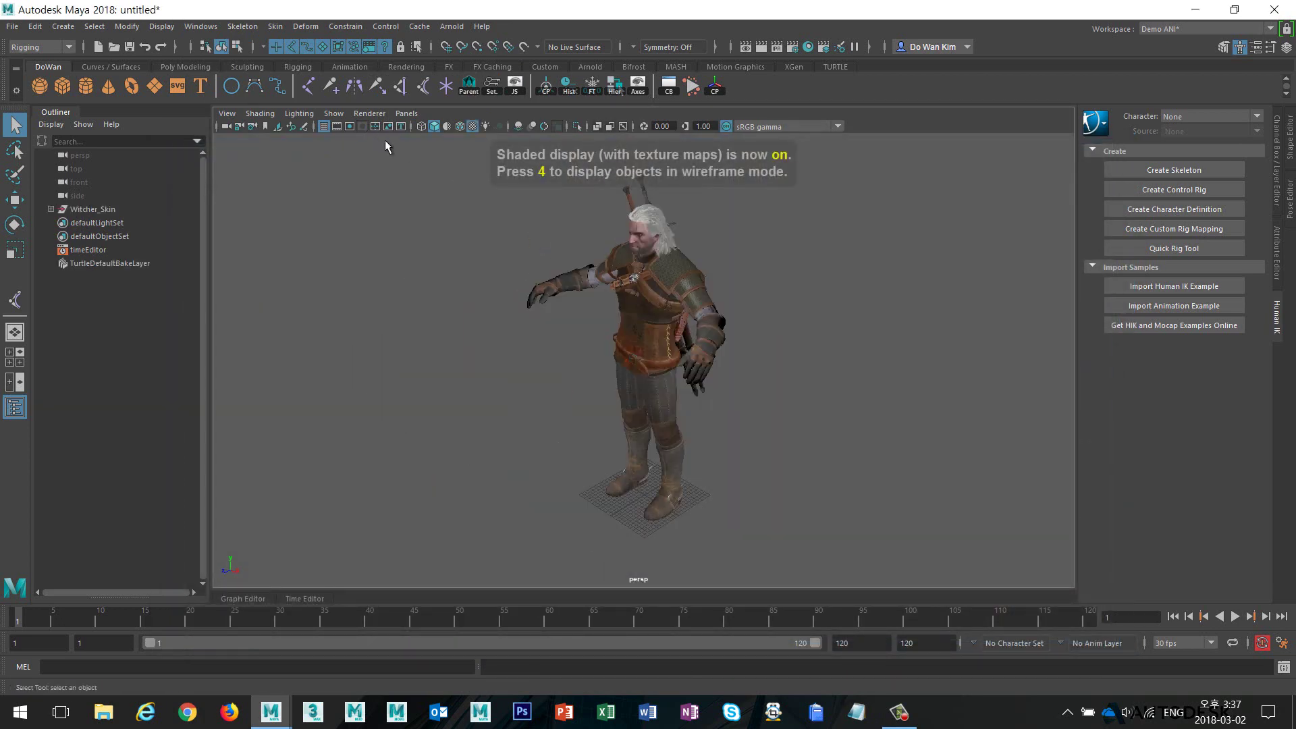
# - Create a new Human IK skeleton for the Witcher character
pyautogui.keyDown('alt'); pyautogui.moveTo(577, 373); pyautogui.dragTo(642, 372); pyautogui.keyUp('alt')
pyautogui.keyDown('alt'); pyautogui.moveTo(642, 372); pyautogui.dragTo(767, 387, button='right'); pyautogui.keyUp('alt')
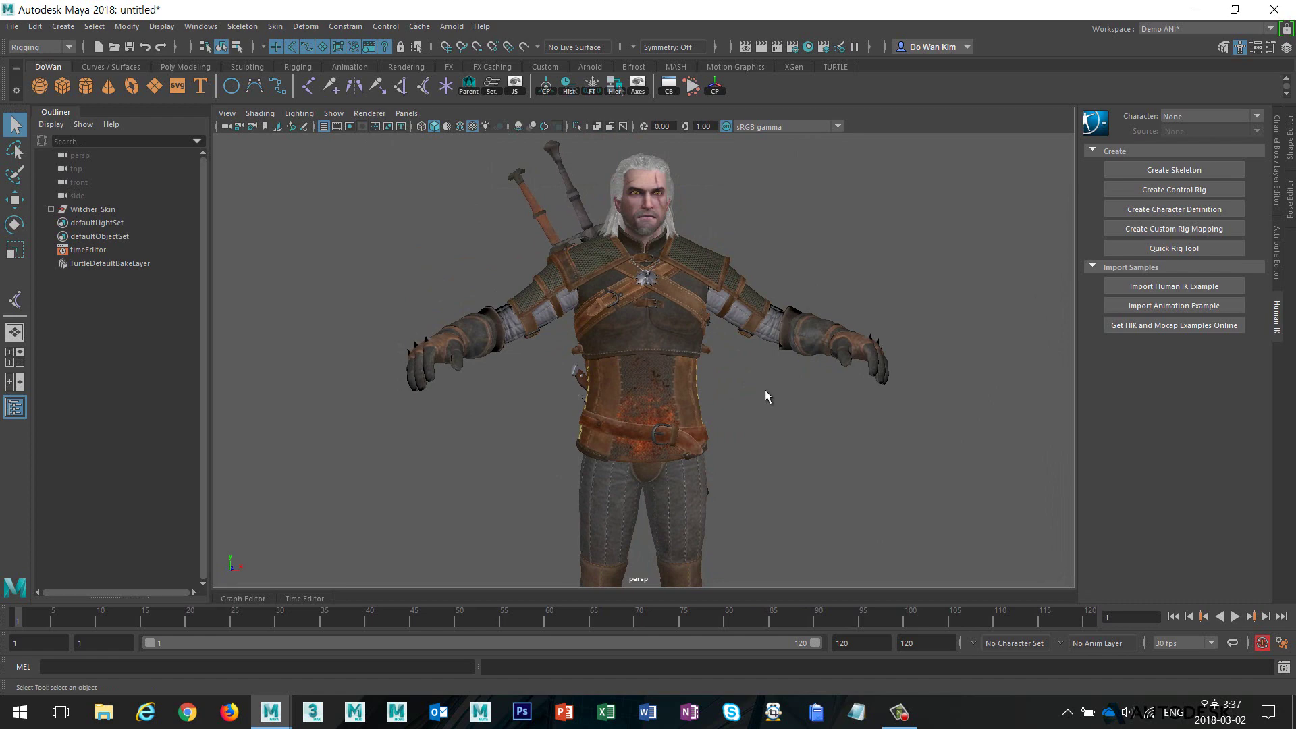
pyautogui.keyDown('alt'); pyautogui.moveTo(716, 383); pyautogui.dragTo(605, 439); pyautogui.keyUp('alt')
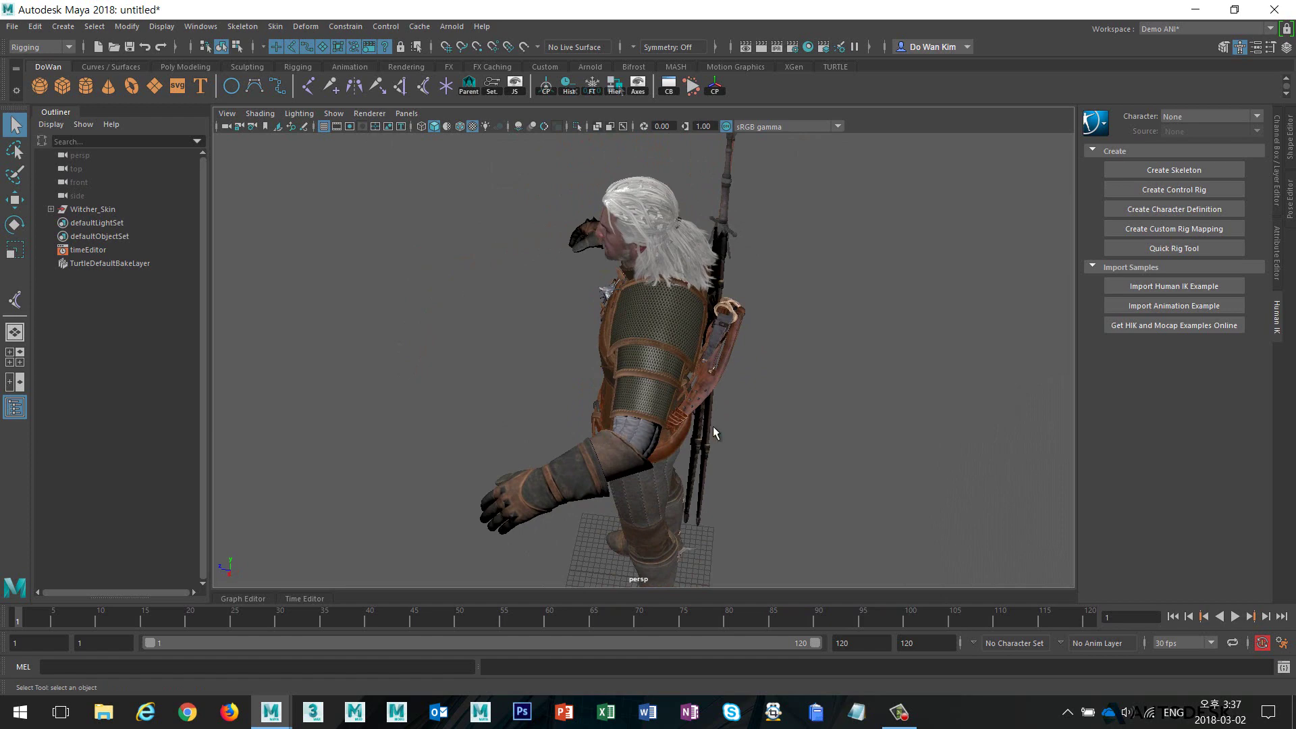
pyautogui.keyDown('alt'); pyautogui.moveTo(711, 429); pyautogui.dragTo(890, 391); pyautogui.keyUp('alt')
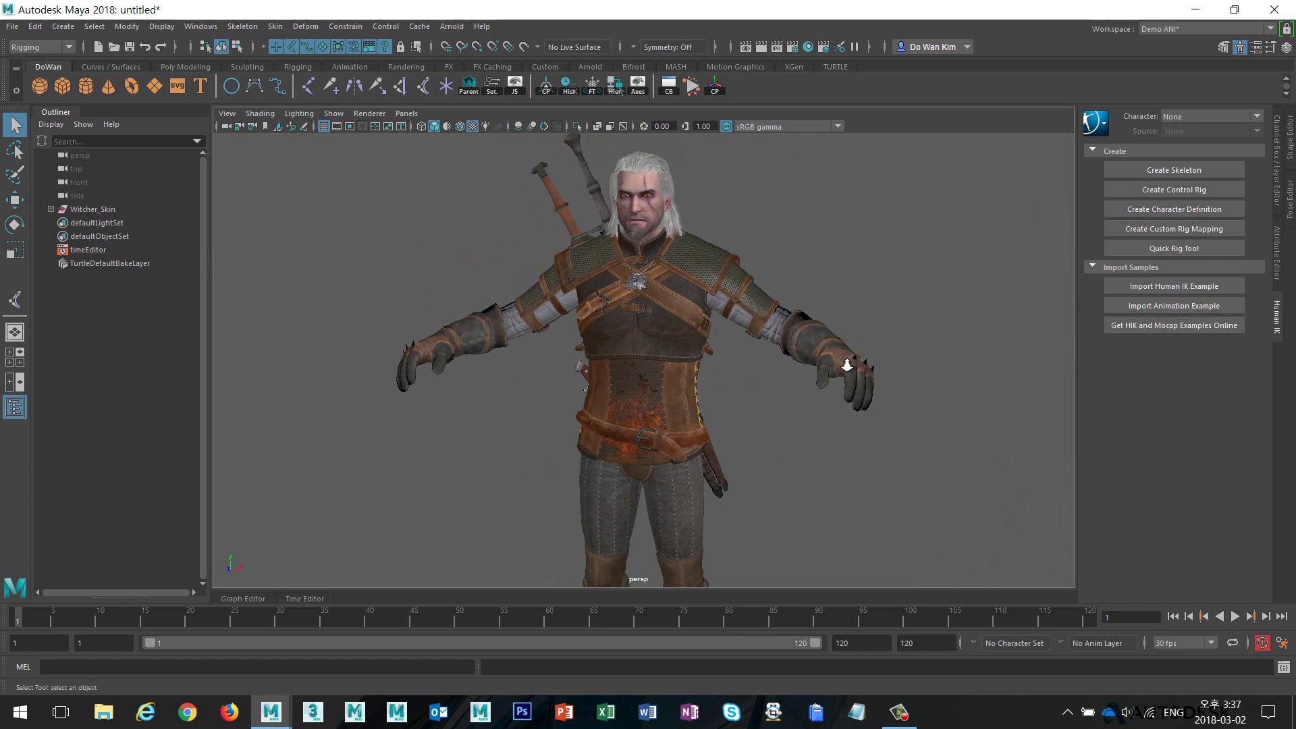
pyautogui.keyDown('alt'); pyautogui.moveTo(848, 365); pyautogui.dragTo(734, 335, button='right'); pyautogui.keyUp('alt')
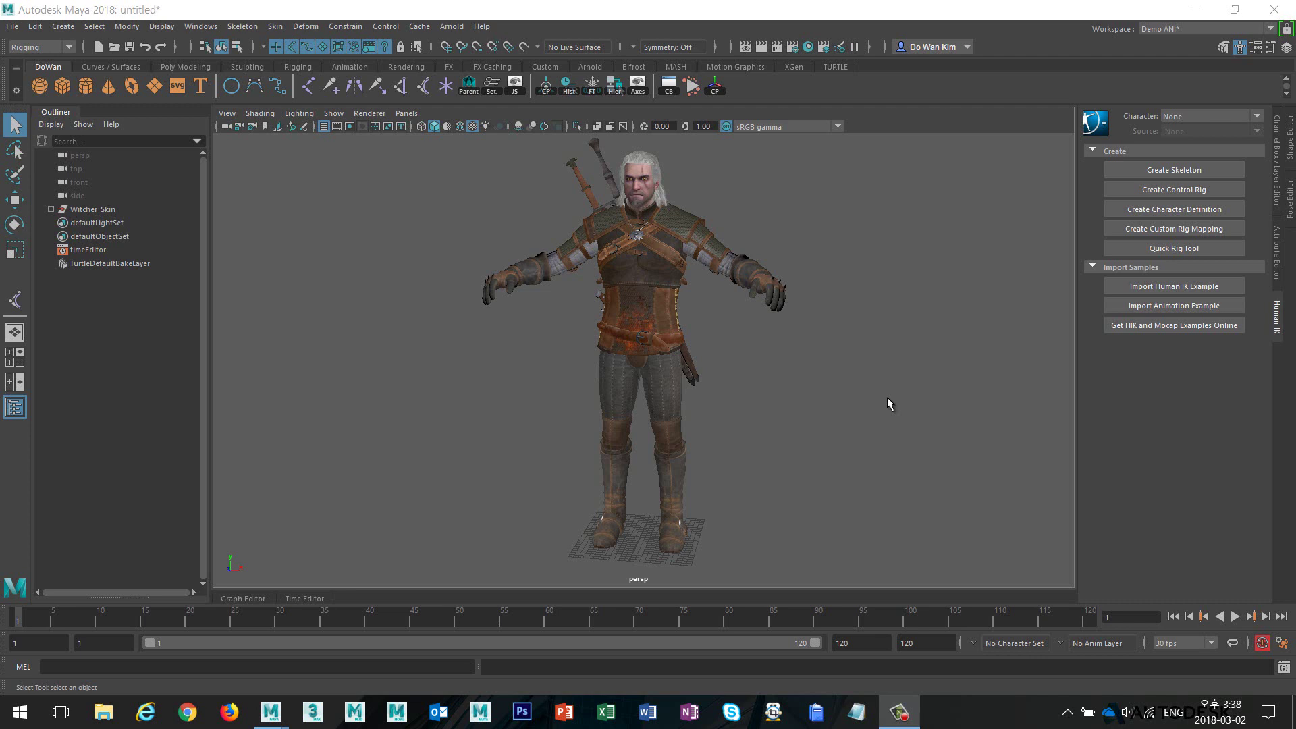
pyautogui.click(1136, 166)
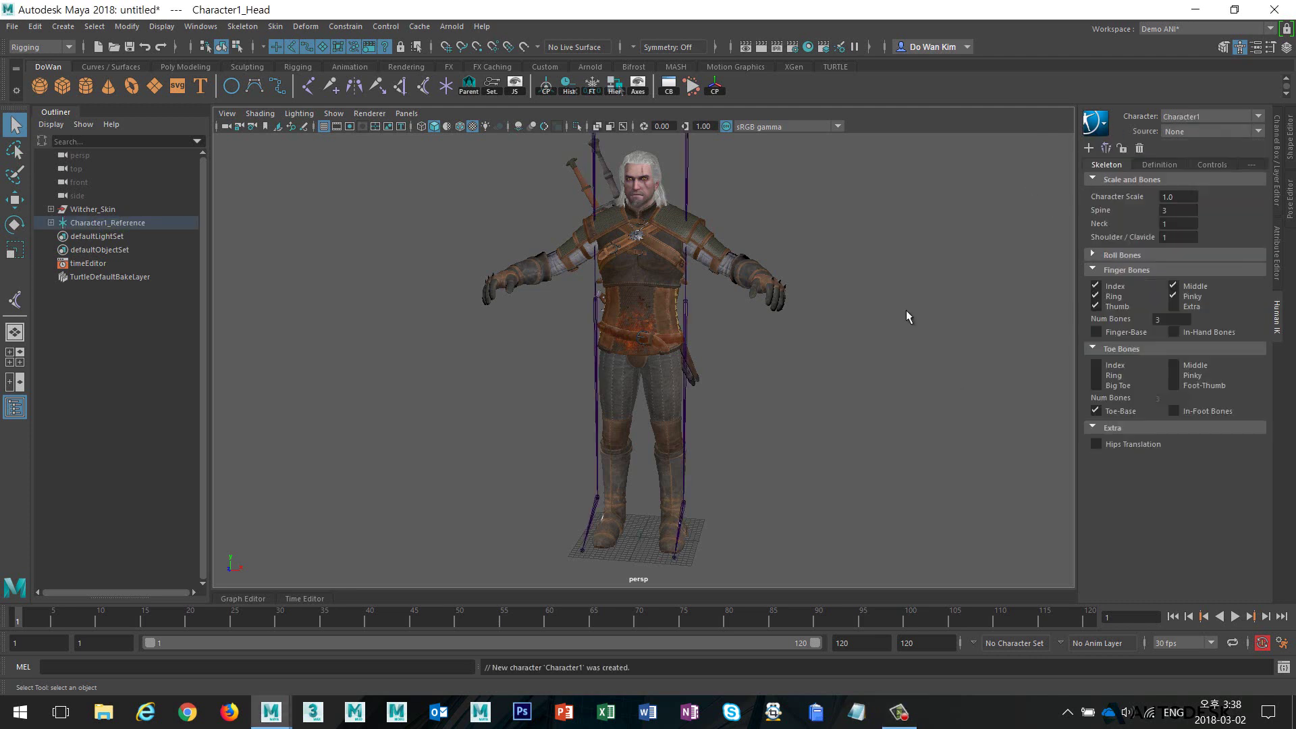
# - Examine the new skeleton against the model and check the joint channel values from the left shoulder down to the left forearm
pyautogui.scroll(-2, 846, 344)
pyautogui.keyDown('alt'); pyautogui.moveTo(846, 344); pyautogui.dragTo(540, 281, button='right'); pyautogui.keyUp('alt')
pyautogui.keyDown('alt'); pyautogui.moveTo(541, 281); pyautogui.dragTo(694, 373); pyautogui.keyUp('alt')
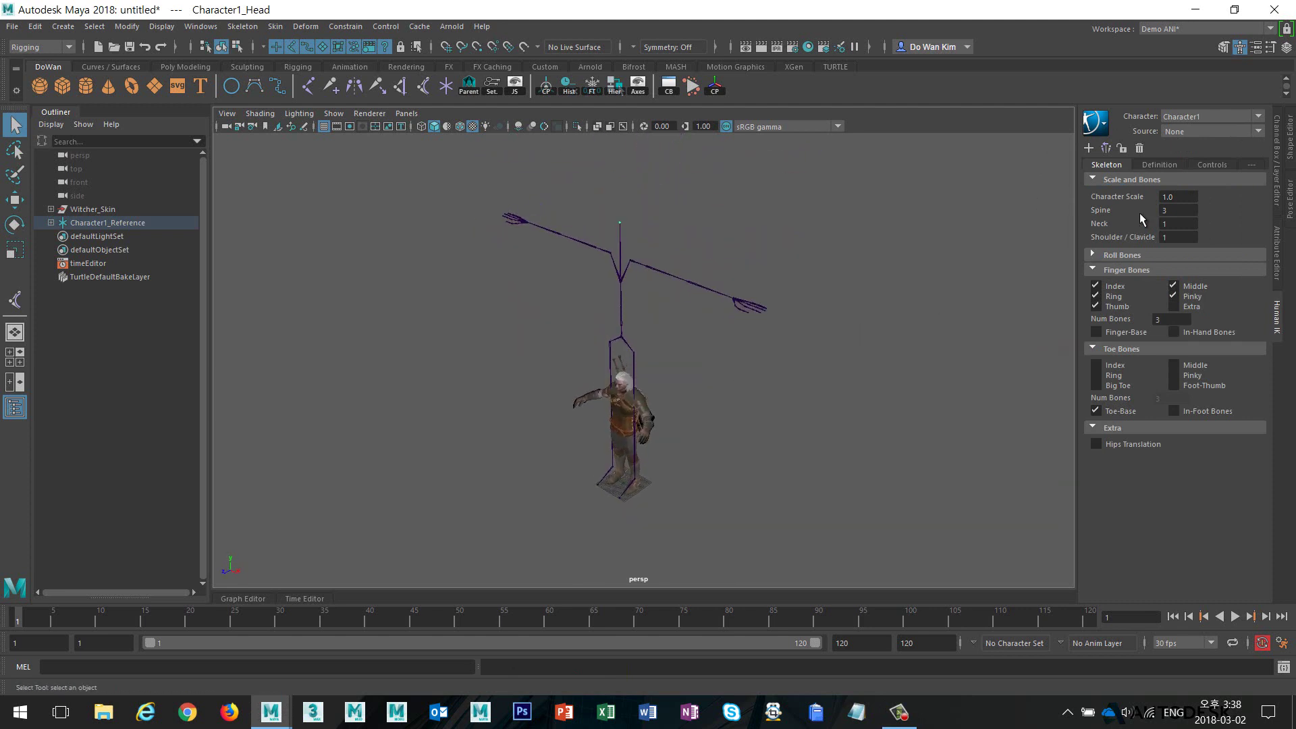
pyautogui.click(1276, 199)
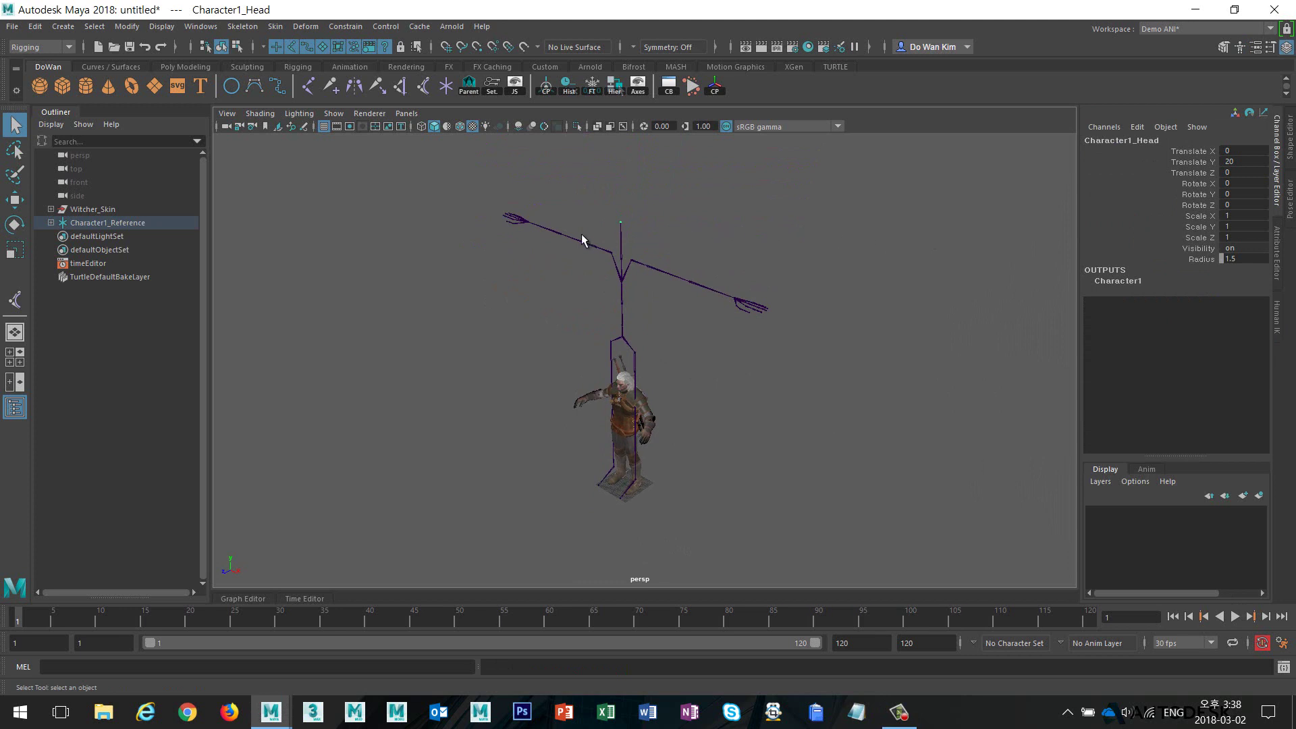
pyautogui.keyDown('alt'); pyautogui.moveTo(581, 234); pyautogui.dragTo(715, 221); pyautogui.keyUp('alt')
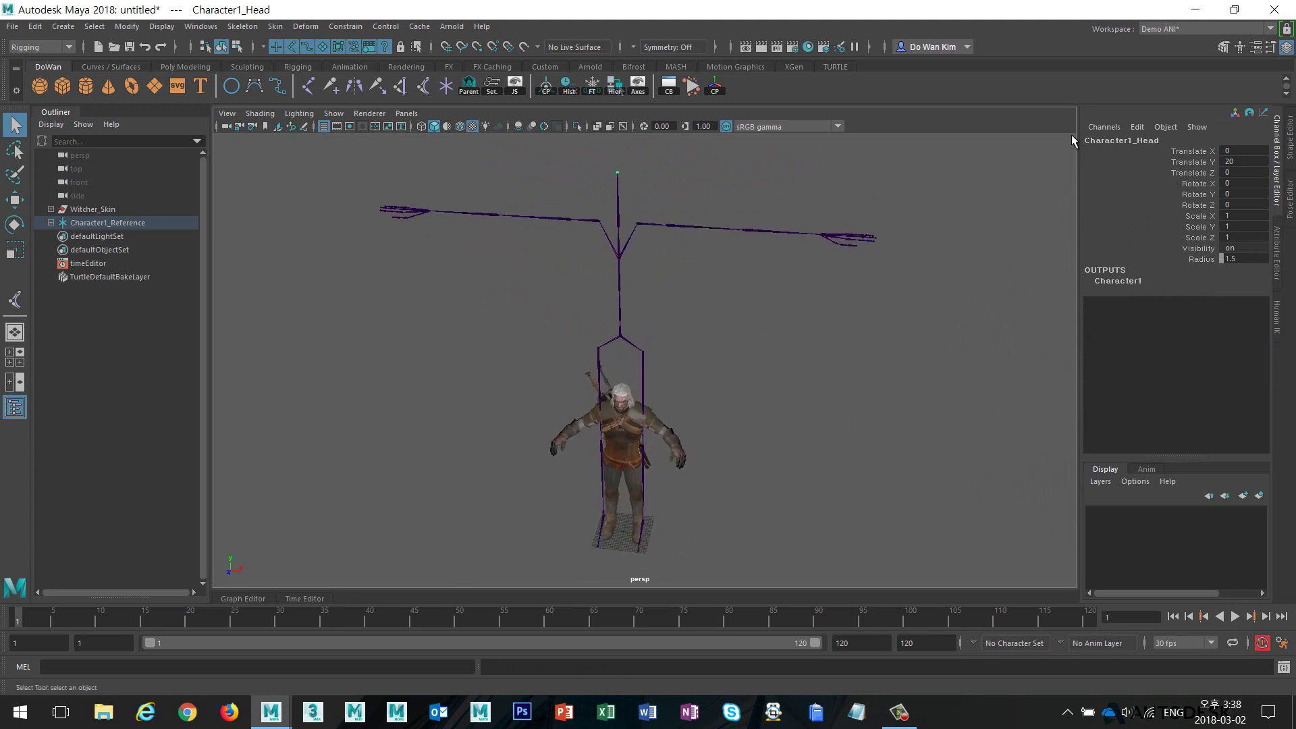
pyautogui.click(659, 222)
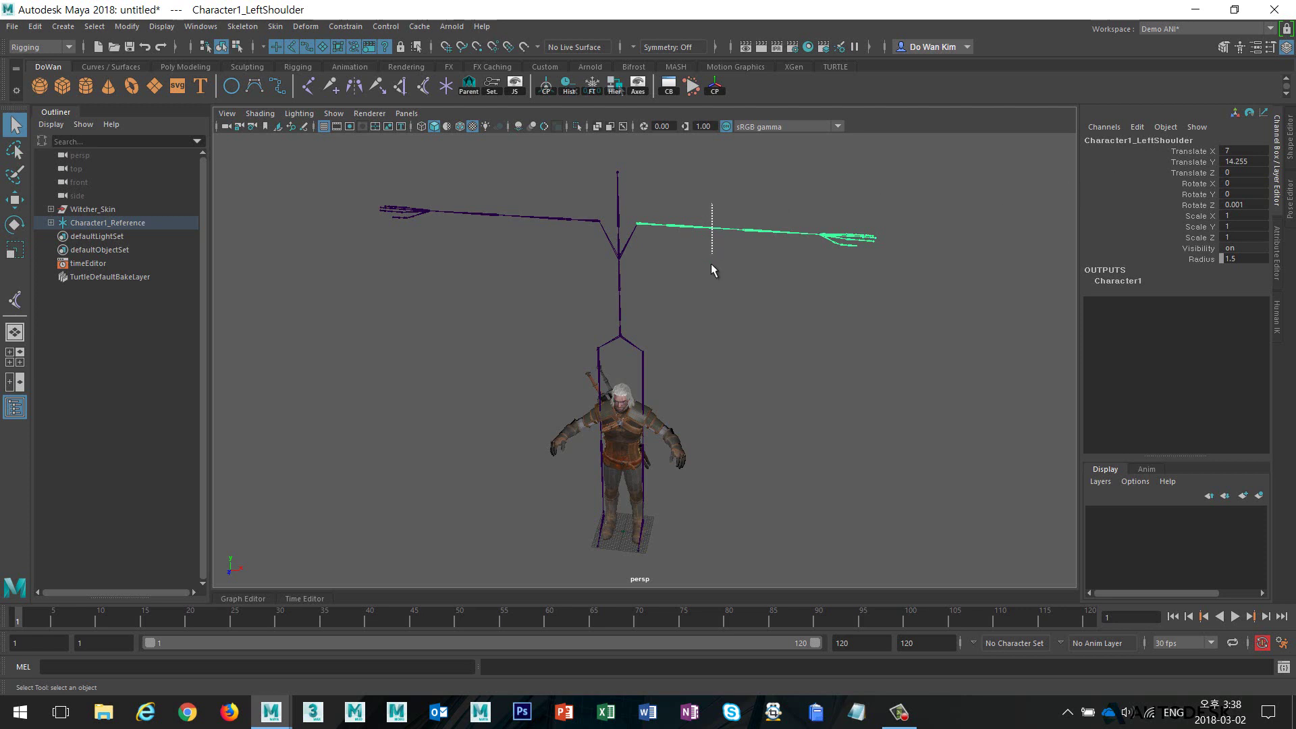
pyautogui.press('Down')
pyautogui.press('Down')
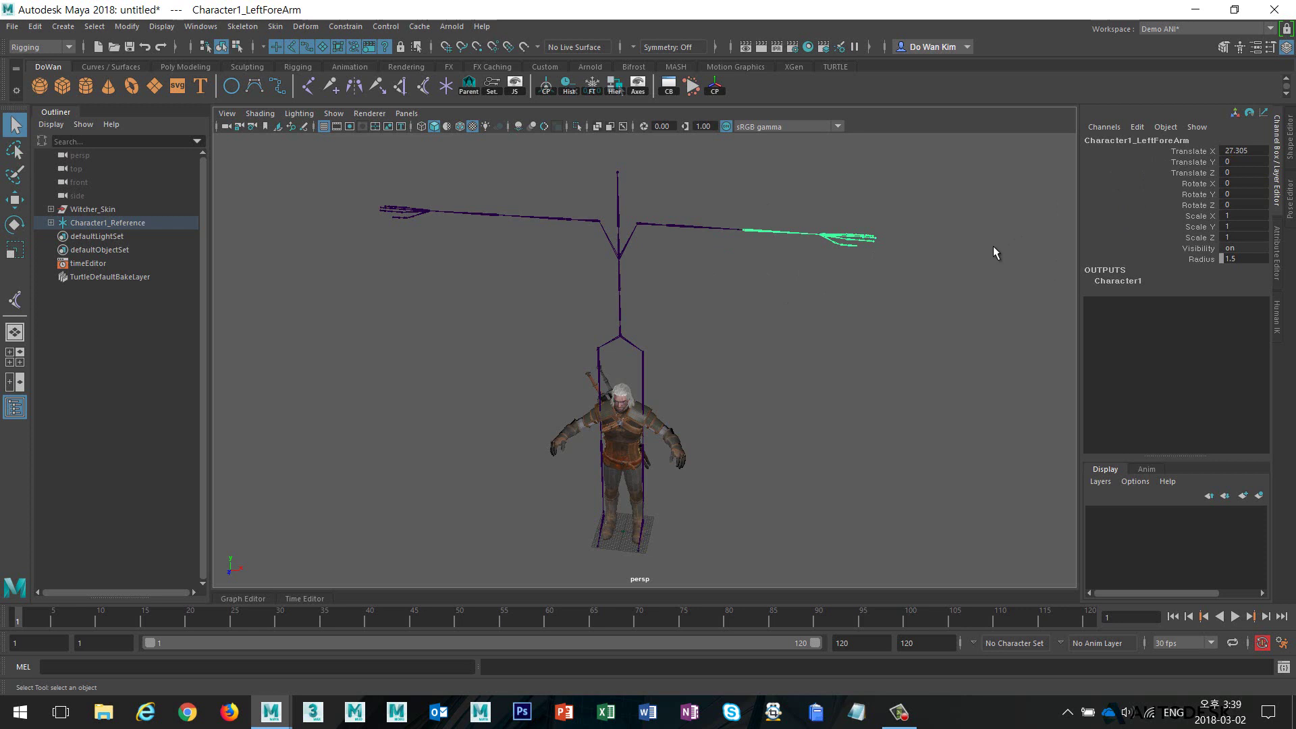
pyautogui.click(1278, 317)
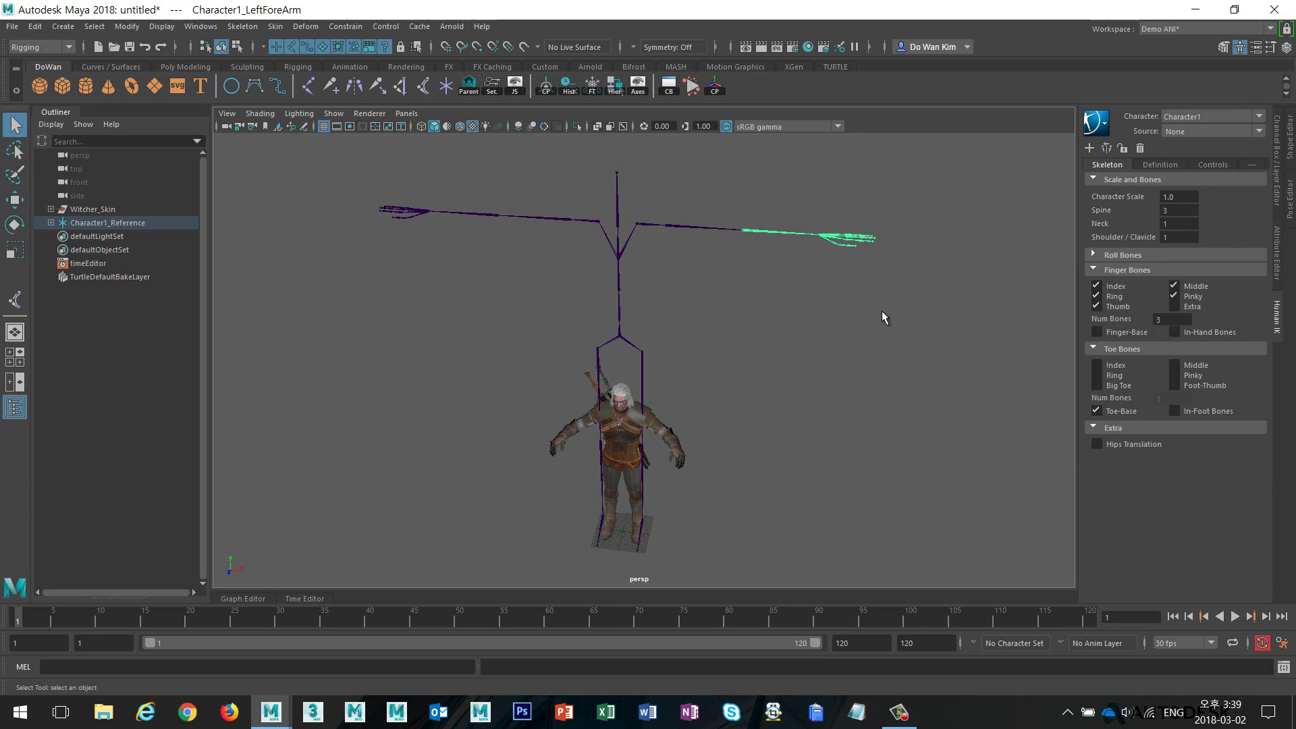
# - Clear the joint selection and set the skeleton's Character Scale to .8
pyautogui.keyDown('alt'); pyautogui.moveTo(881, 311); pyautogui.dragTo(857, 335, button='right'); pyautogui.keyUp('alt')
pyautogui.keyDown('alt'); pyautogui.moveTo(856, 335); pyautogui.dragTo(801, 313); pyautogui.keyUp('alt')
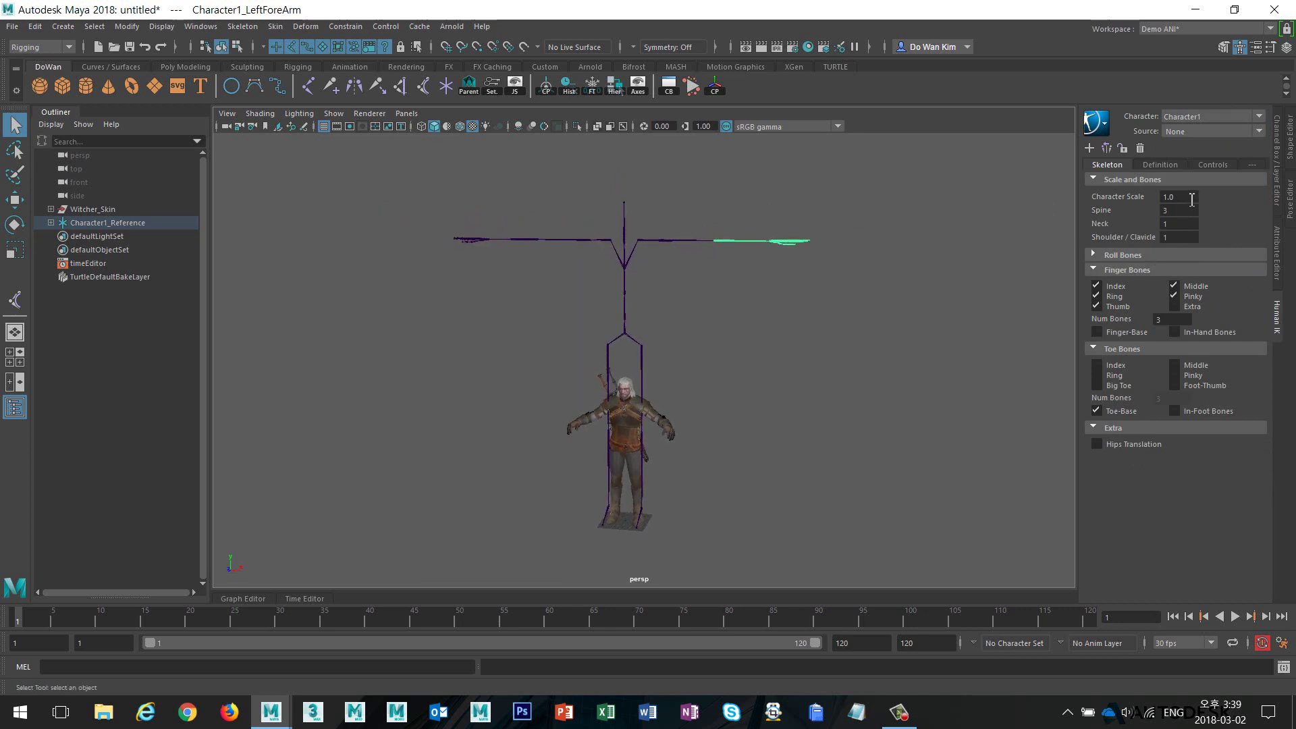
pyautogui.click(529, 369)
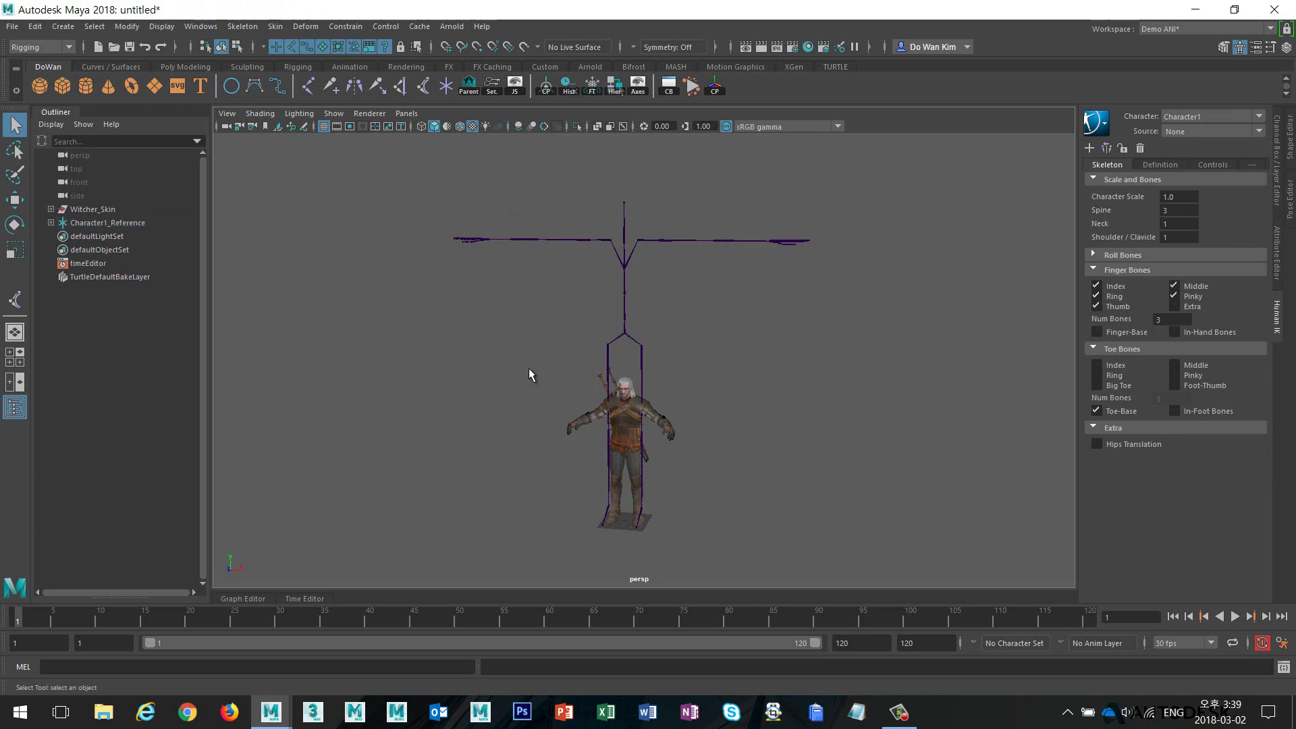
pyautogui.doubleClick(1195, 197)
pyautogui.write('.8')
pyautogui.press('Return')
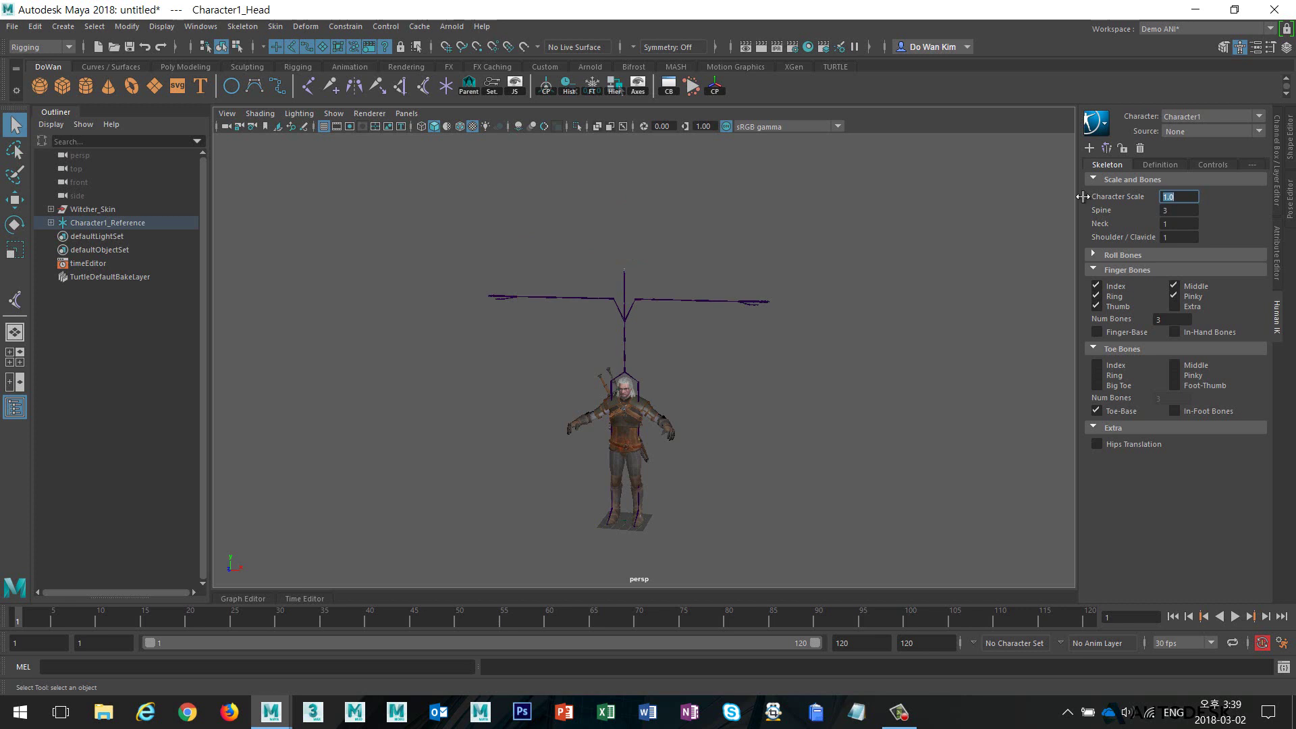
# - Try scaling the skeleton from Character1_Reference, undo the enlargement, and shrink it uniformly to about 0.345
pyautogui.click(115, 223)
pyautogui.press('r')
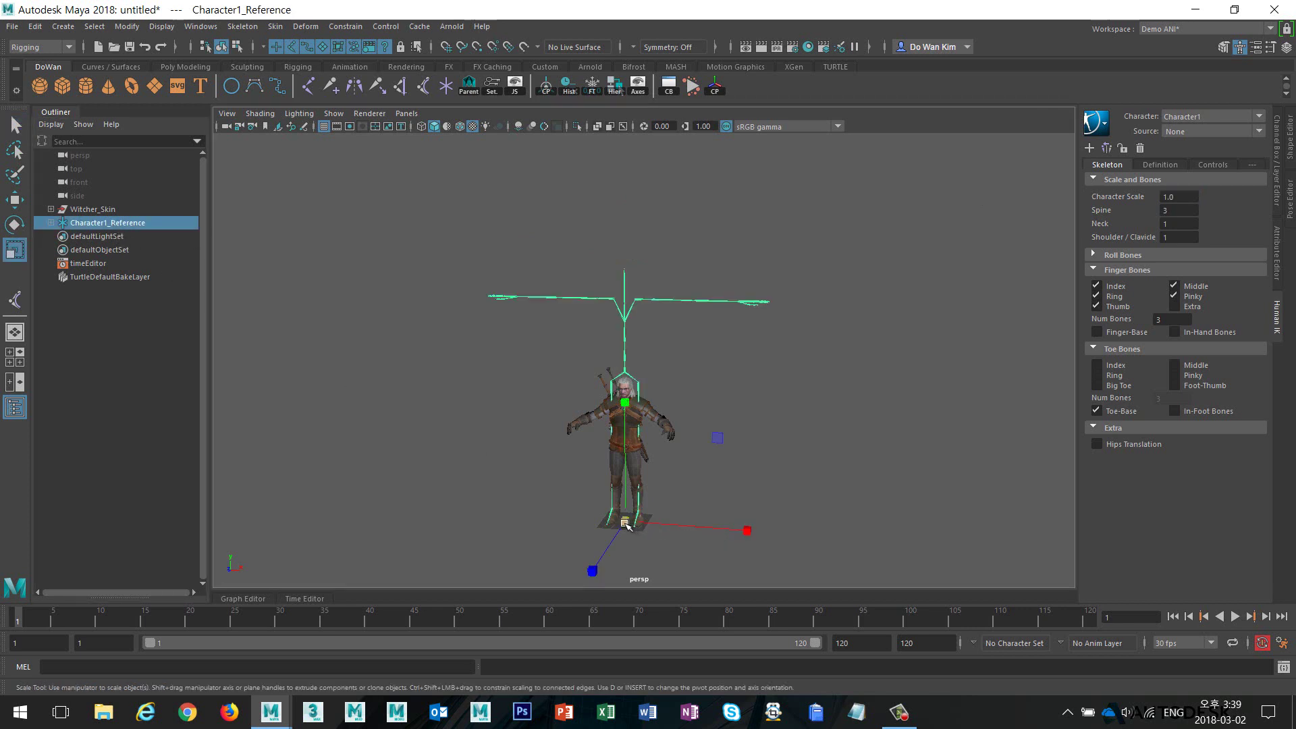
pyautogui.moveTo(624, 522); pyautogui.dragTo(743, 497)
pyautogui.hotkey('ctrl', 'z')
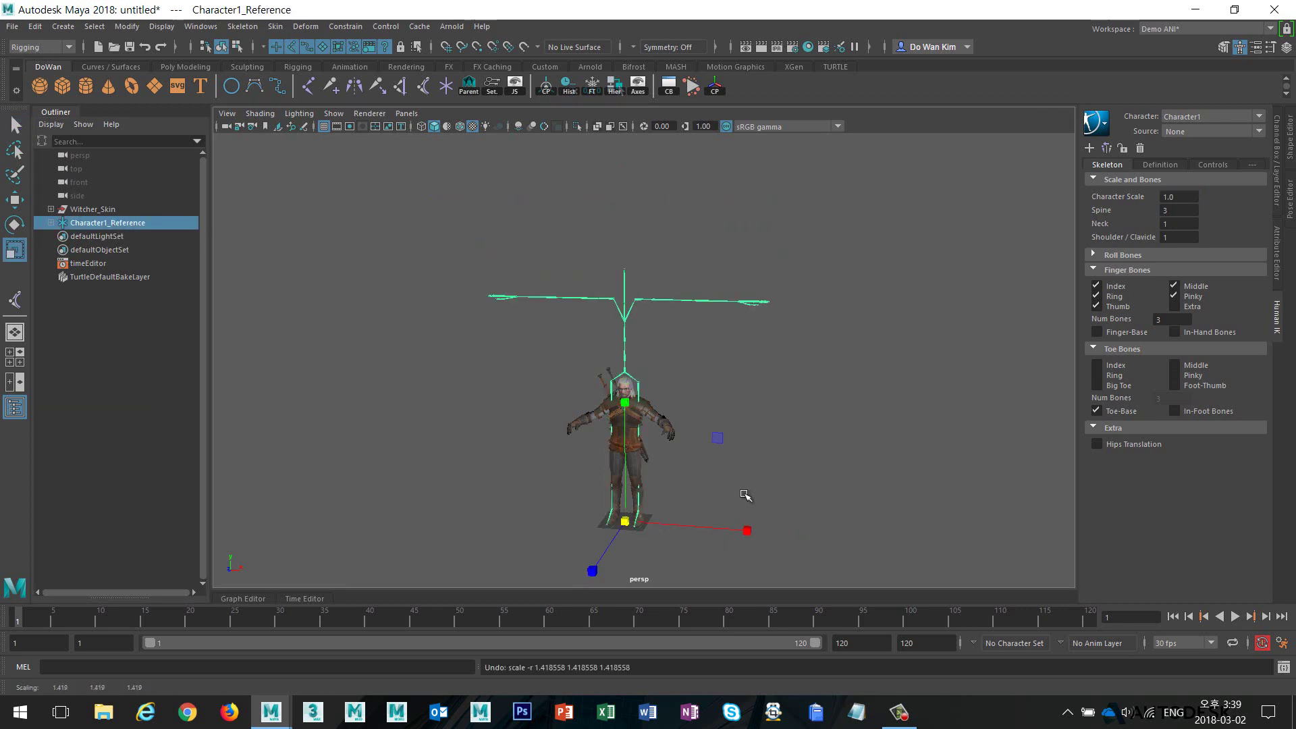
pyautogui.moveTo(625, 521); pyautogui.dragTo(437, 536)
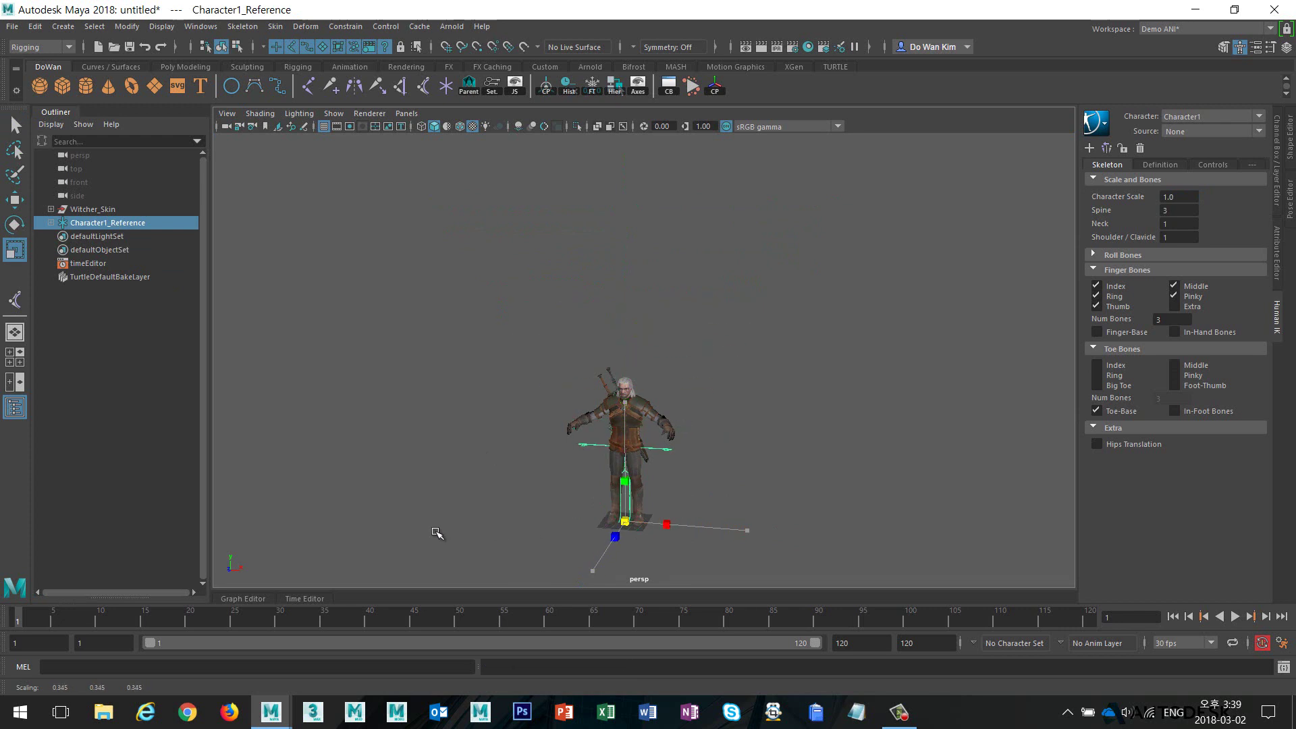
# - Turn off the Index, Pinky and Middle finger bones of the skeleton
pyautogui.click(1115, 289)
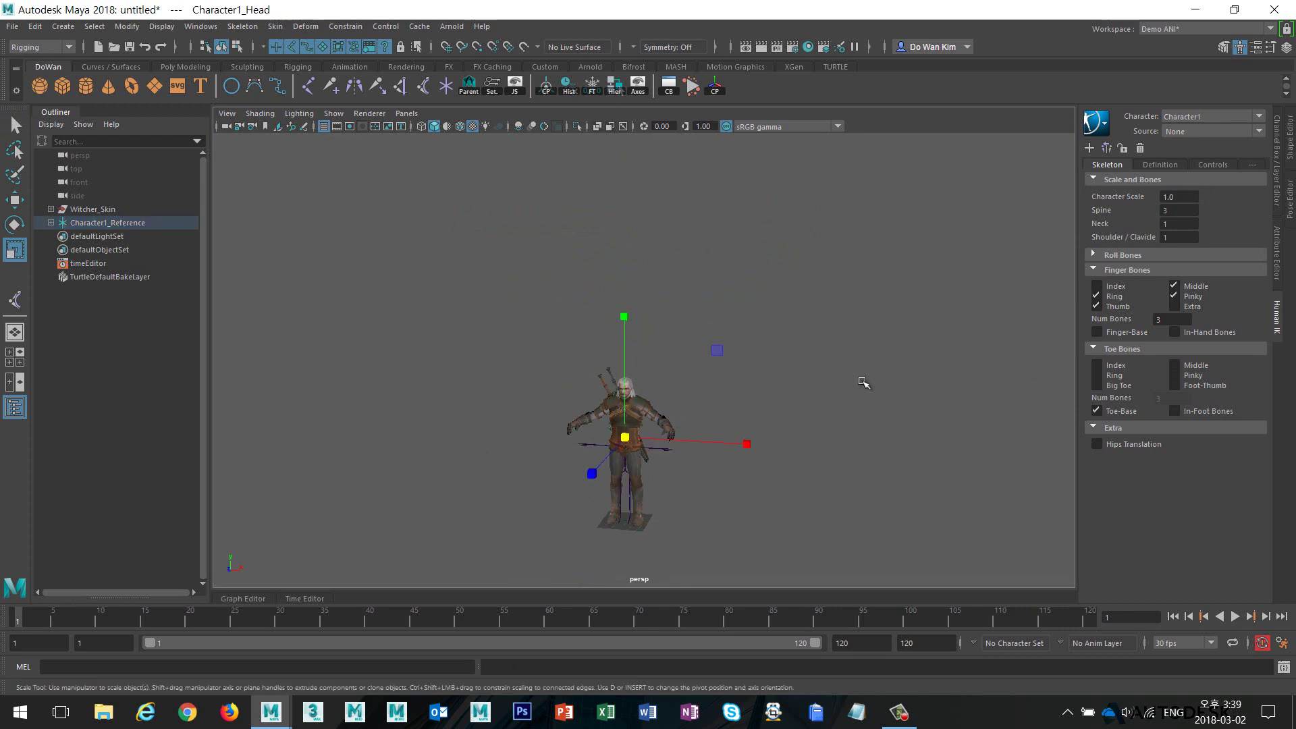
pyautogui.keyDown('alt'); pyautogui.moveTo(862, 379); pyautogui.dragTo(729, 436); pyautogui.keyUp('alt')
pyautogui.keyDown('alt'); pyautogui.moveTo(729, 435); pyautogui.dragTo(1158, 309, button='right'); pyautogui.keyUp('alt')
pyautogui.click(1176, 298)
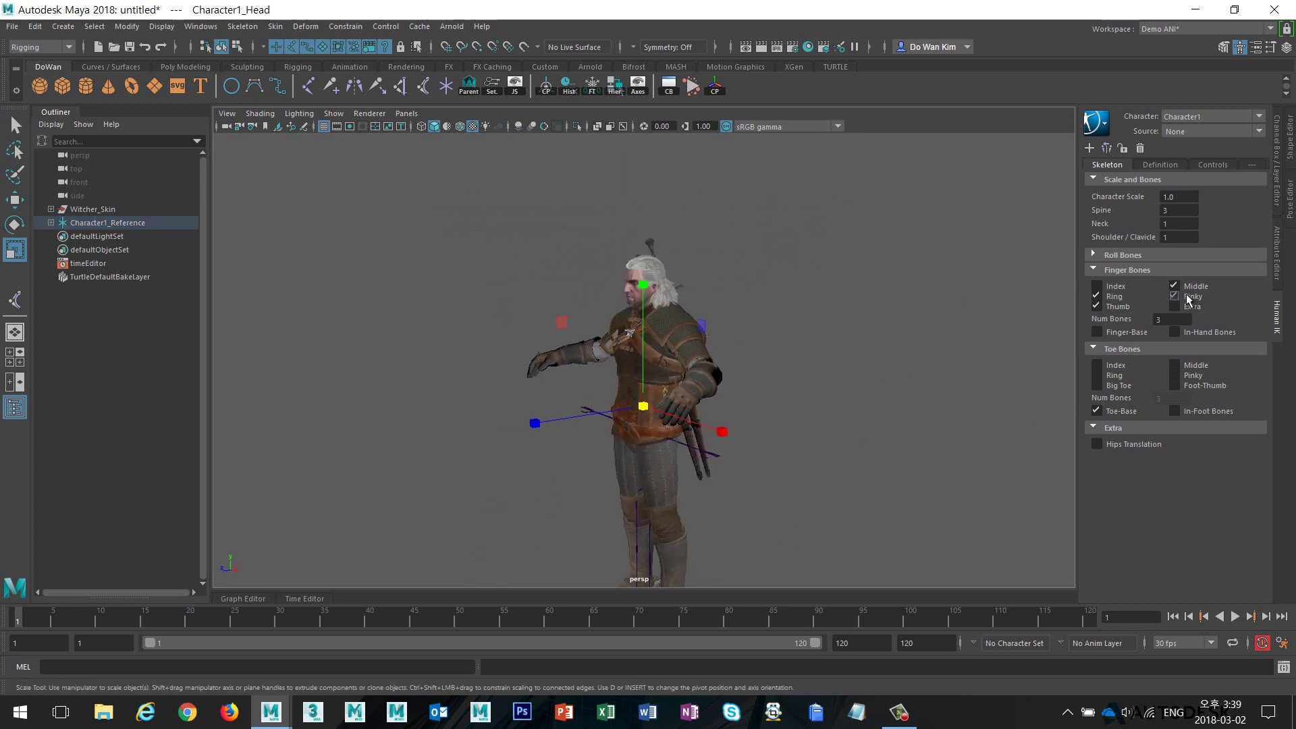
pyautogui.click(1194, 286)
# - Turn the Index, Middle and Pinky finger bones back on, and try the Extra finger bone before disabling it
pyautogui.keyDown('alt'); pyautogui.moveTo(758, 442); pyautogui.dragTo(810, 411); pyautogui.keyUp('alt')
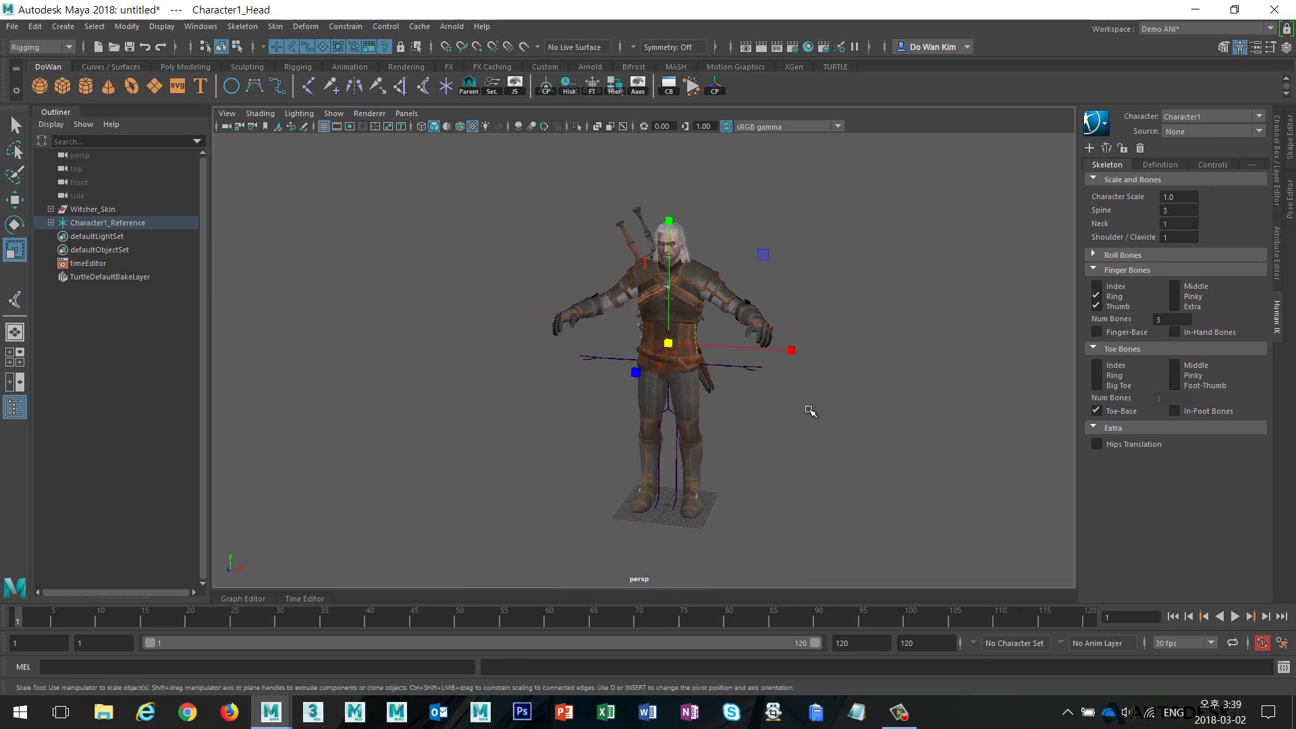
pyautogui.keyDown('alt'); pyautogui.moveTo(848, 395); pyautogui.dragTo(959, 379, button='right'); pyautogui.keyUp('alt')
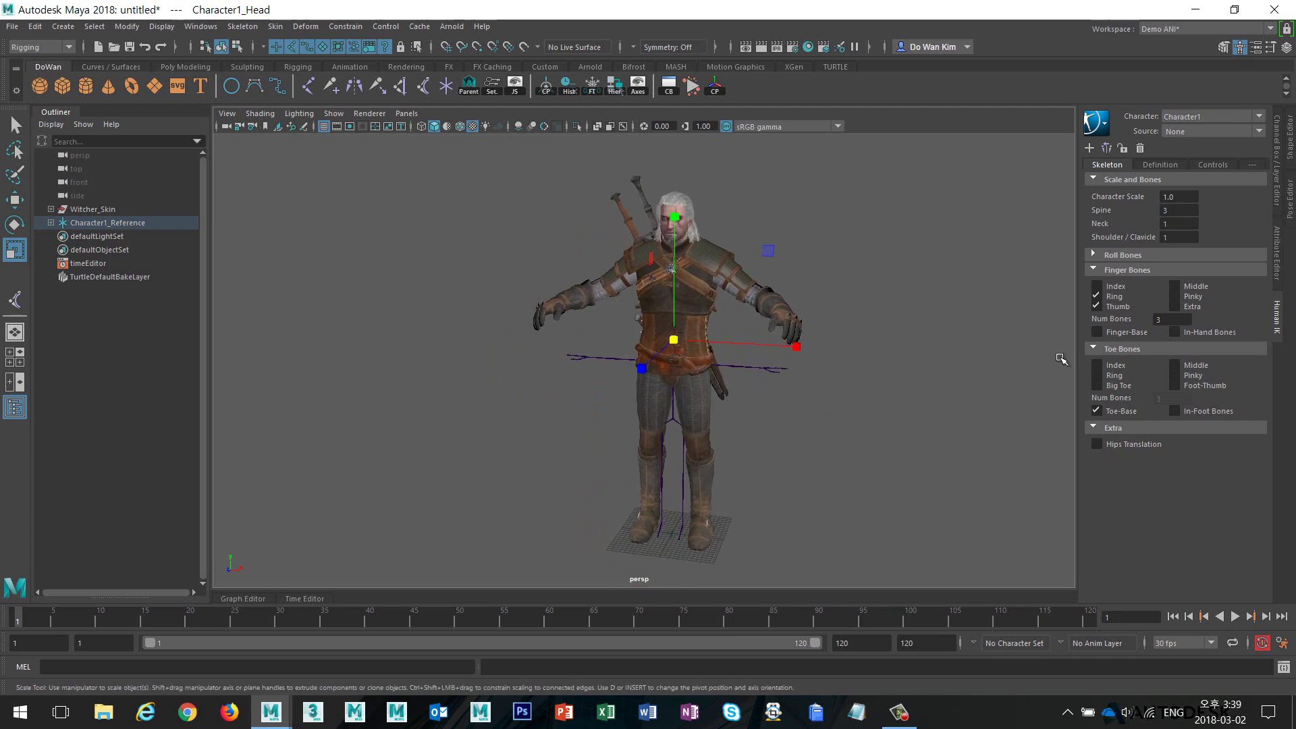
pyautogui.click(1117, 287)
pyautogui.click(1181, 287)
pyautogui.click(1192, 297)
pyautogui.click(1193, 307)
pyautogui.keyDown('alt'); pyautogui.moveTo(990, 352); pyautogui.dragTo(946, 355, button='right'); pyautogui.keyUp('alt')
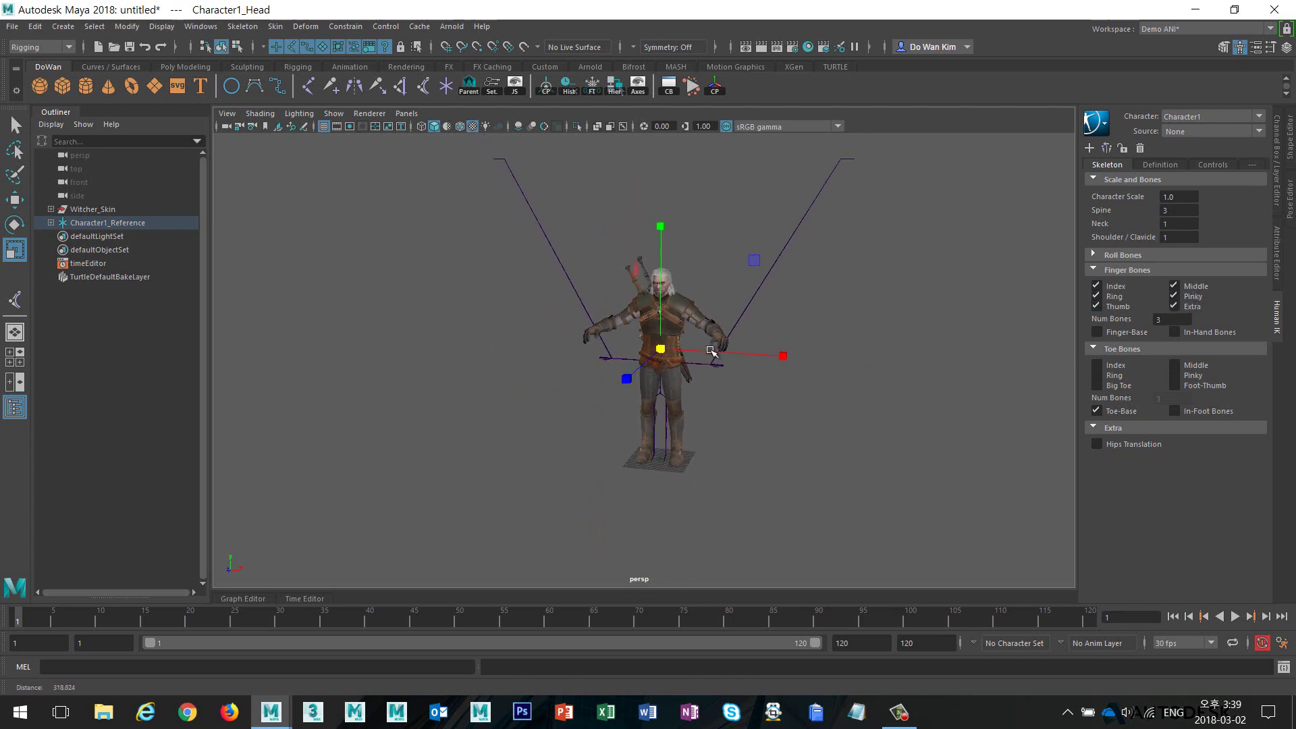
pyautogui.click(1175, 306)
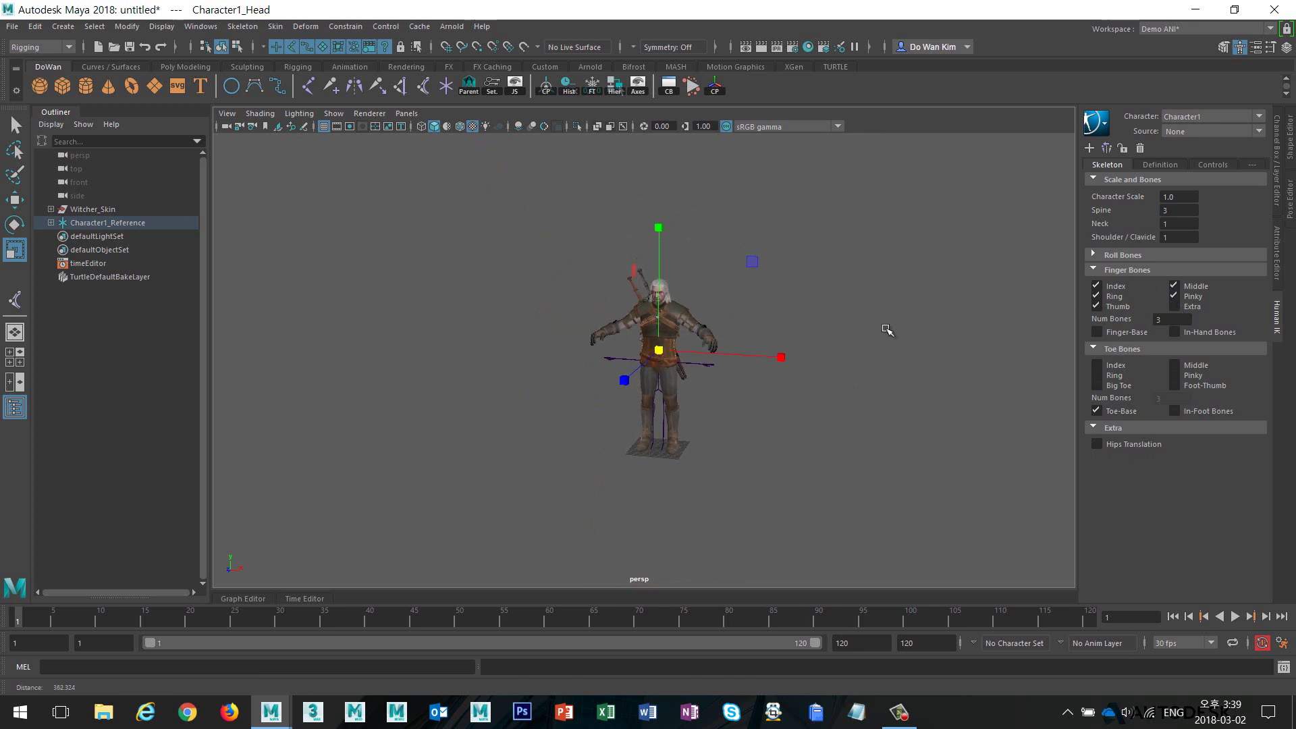
# - Scale the skeleton up uniformly from Character1_Reference until it stands taller than the character, then deselect it
pyautogui.click(107, 224)
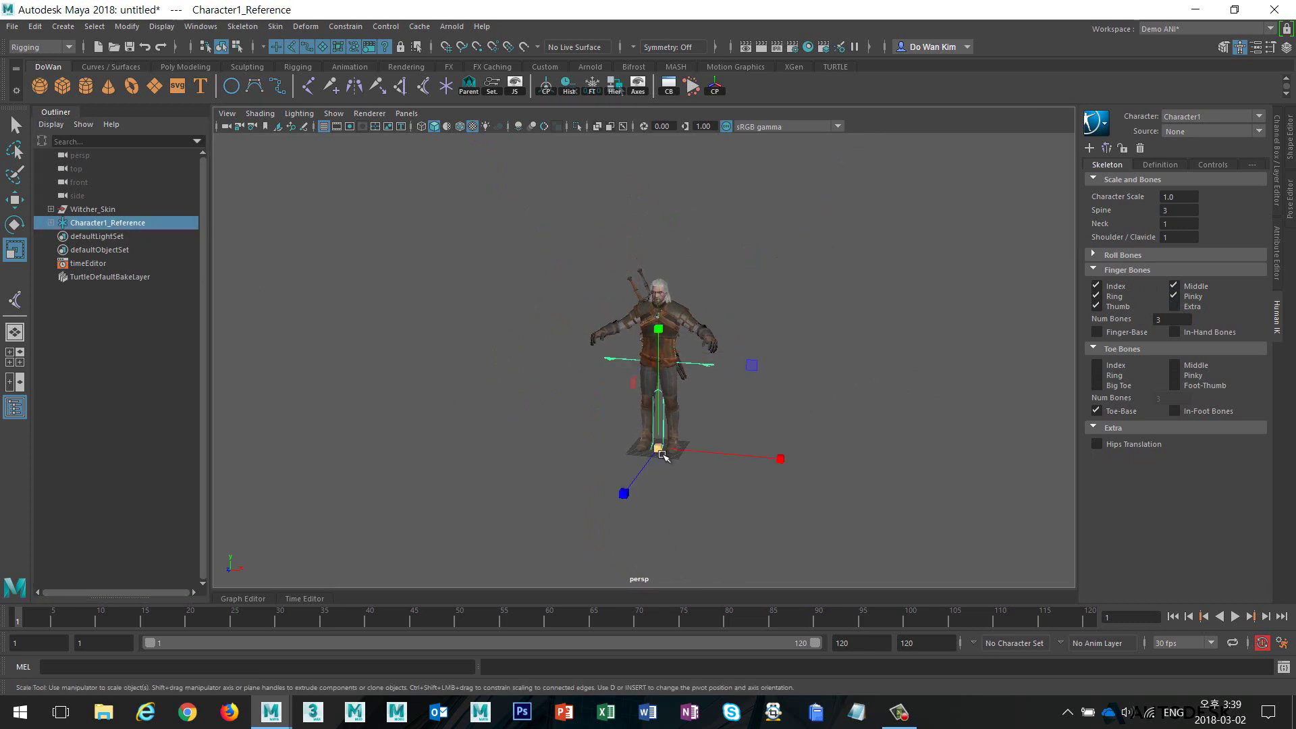
pyautogui.moveTo(659, 448); pyautogui.dragTo(606, 422)
pyautogui.click(844, 353)
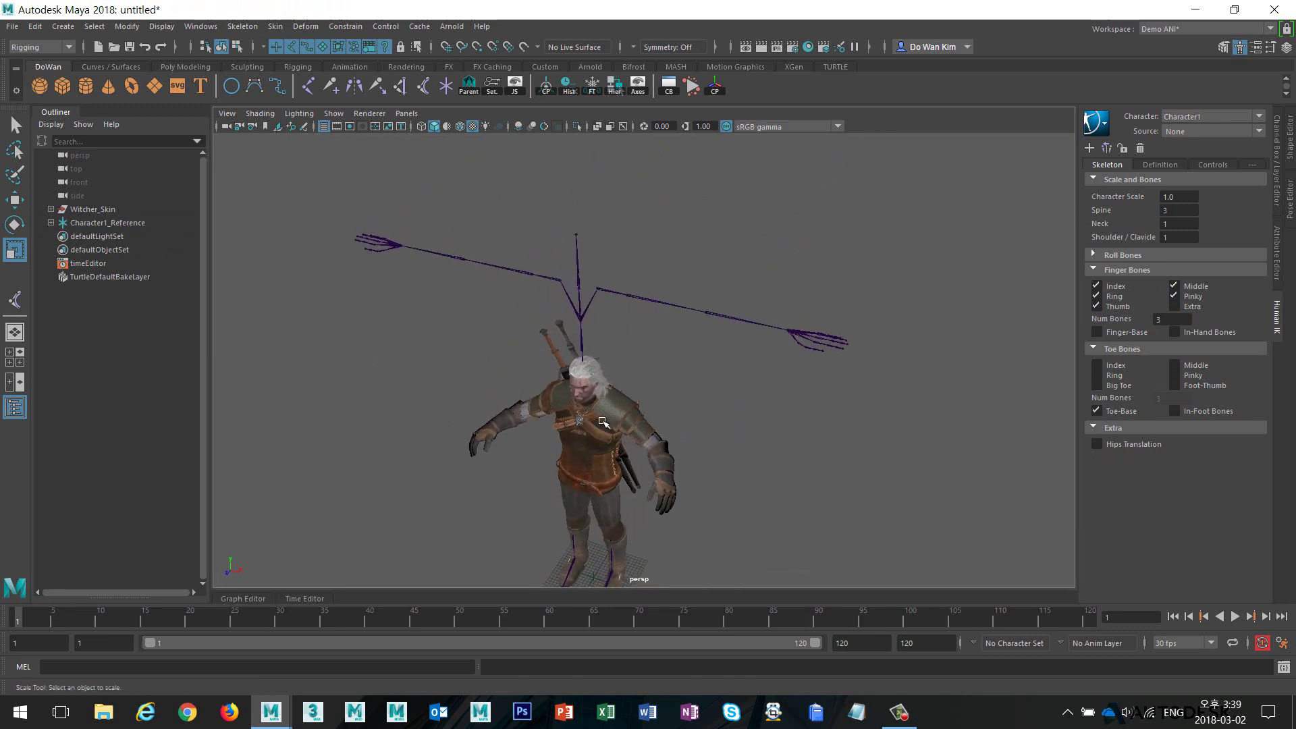
# - Set the skeleton's Shoulder / Clavicle bone count to 0
pyautogui.keyDown('alt'); pyautogui.moveTo(650, 420); pyautogui.dragTo(679, 421, button='right'); pyautogui.keyUp('alt')
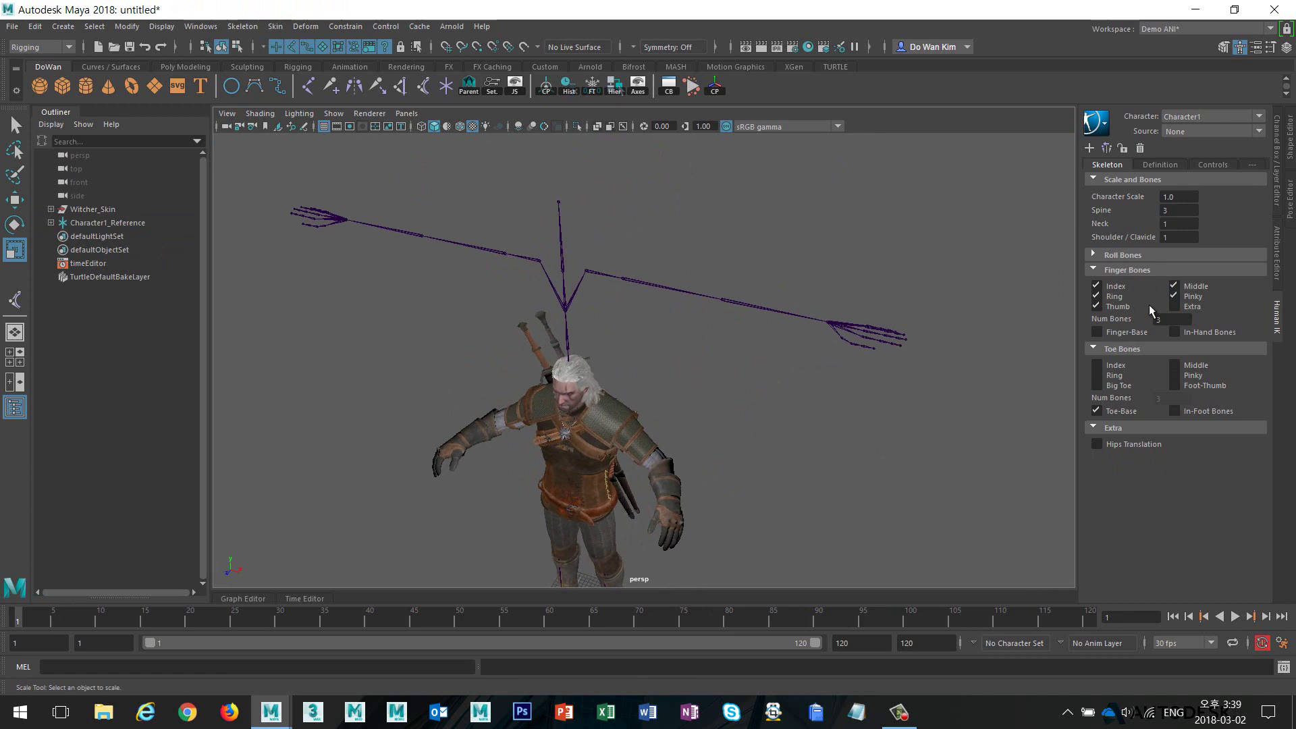
pyautogui.click(1178, 238)
pyautogui.write('0')
pyautogui.press('Return')
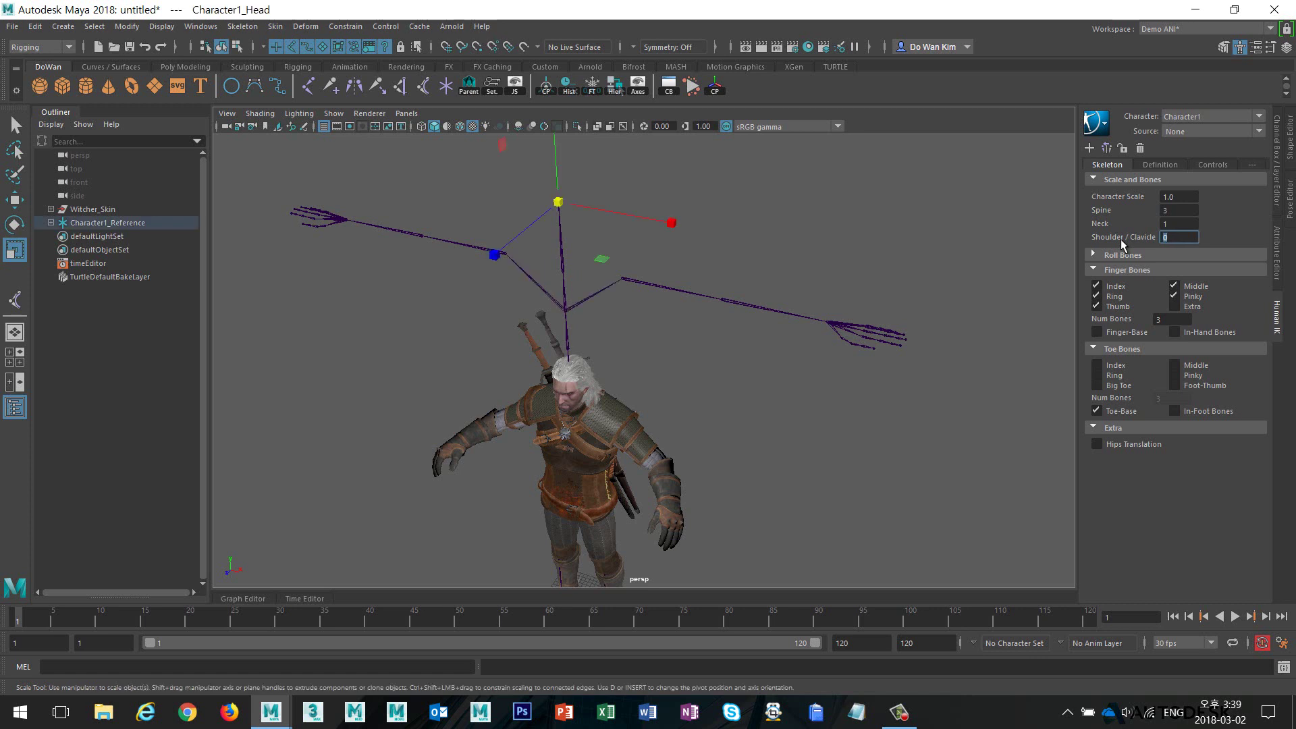
# - Set the number of Neck bones to 2
pyautogui.keyDown('alt'); pyautogui.moveTo(688, 414); pyautogui.dragTo(759, 384); pyautogui.keyUp('alt')
pyautogui.click(1187, 225)
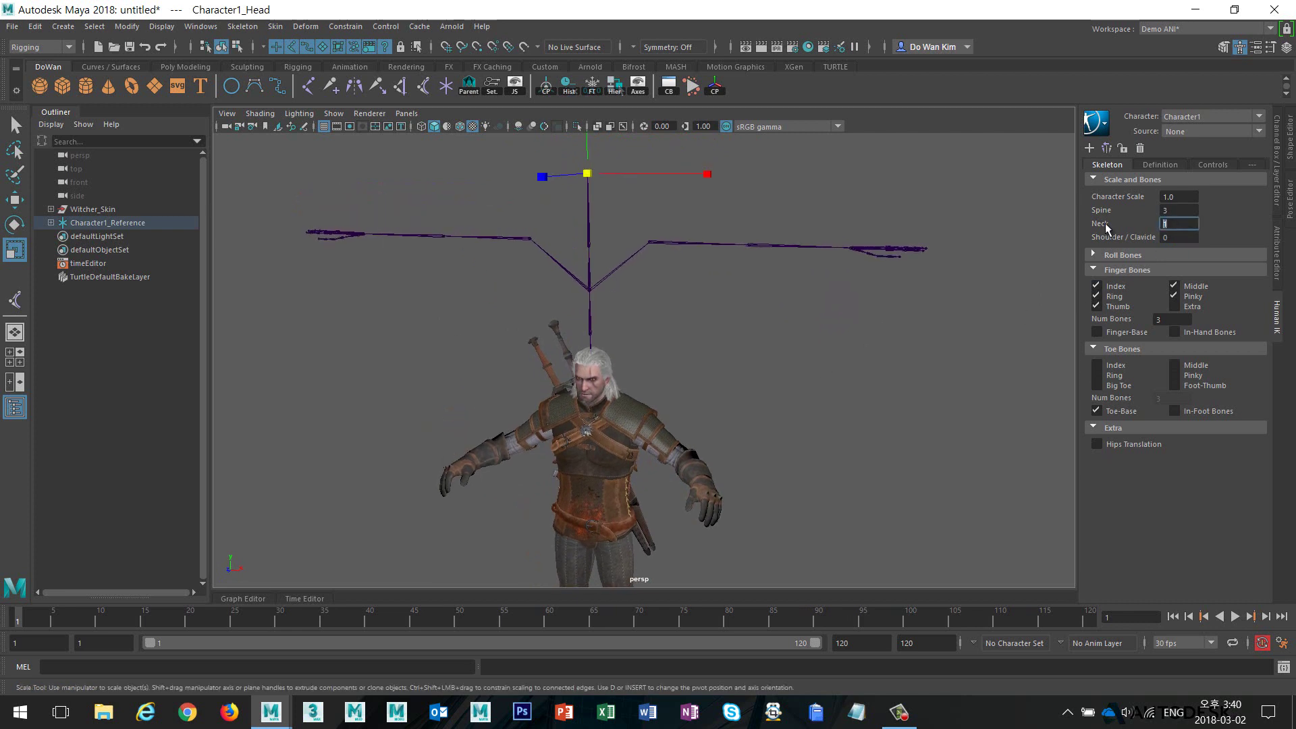
pyautogui.write('2')
pyautogui.press('Return')
# - Turn off the Thumb and Pinky finger bones, switching the Ring finger bones off and back on
pyautogui.keyDown('alt'); pyautogui.moveTo(819, 377); pyautogui.dragTo(839, 358); pyautogui.keyUp('alt')
pyautogui.keyDown('alt'); pyautogui.moveTo(839, 359); pyautogui.dragTo(961, 359, button='right'); pyautogui.keyUp('alt')
pyautogui.keyDown('alt'); pyautogui.moveTo(961, 358); pyautogui.dragTo(893, 365); pyautogui.keyUp('alt')
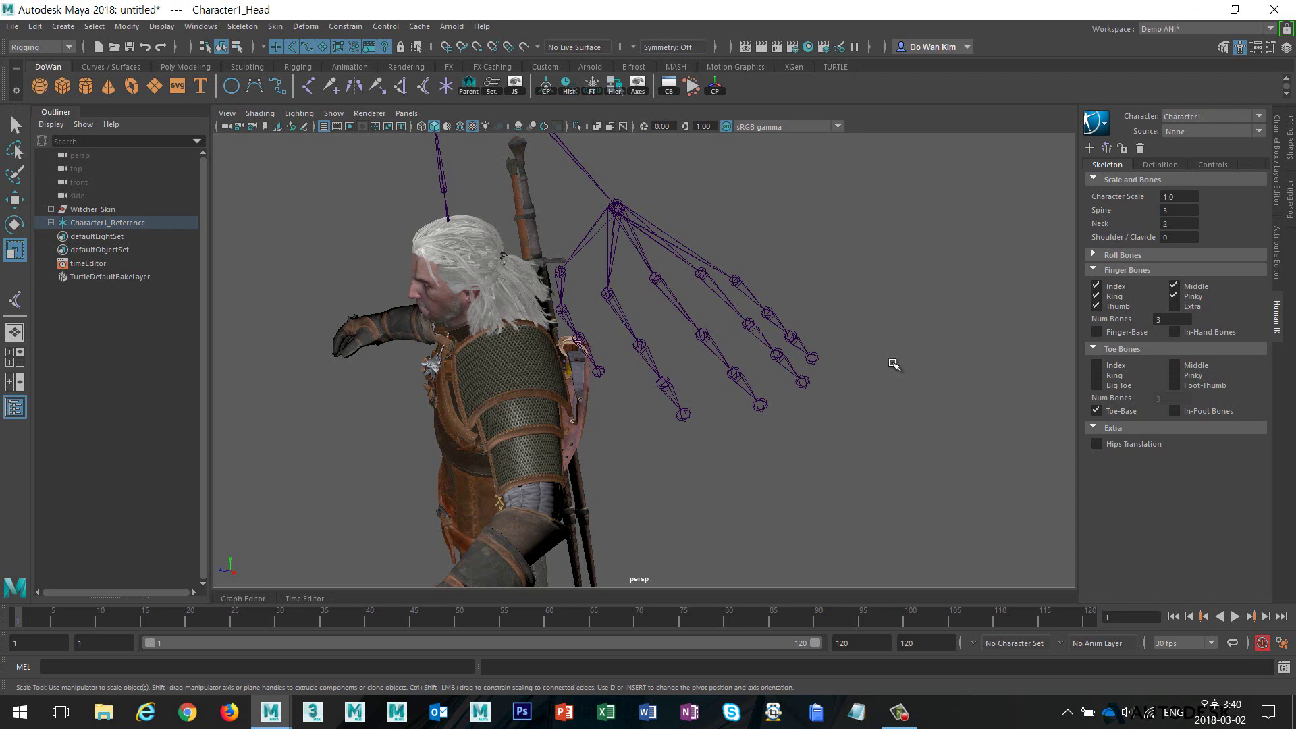
pyautogui.click(1114, 297)
pyautogui.click(1117, 307)
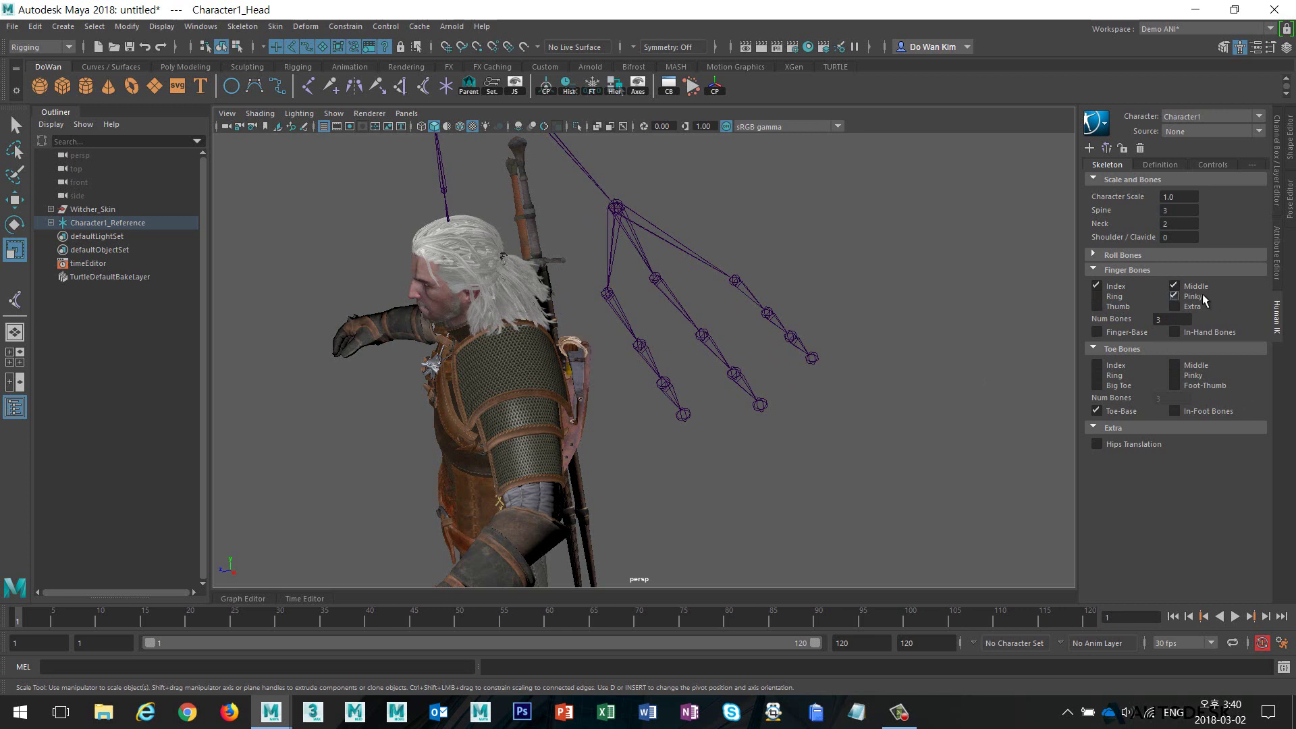
pyautogui.click(1202, 300)
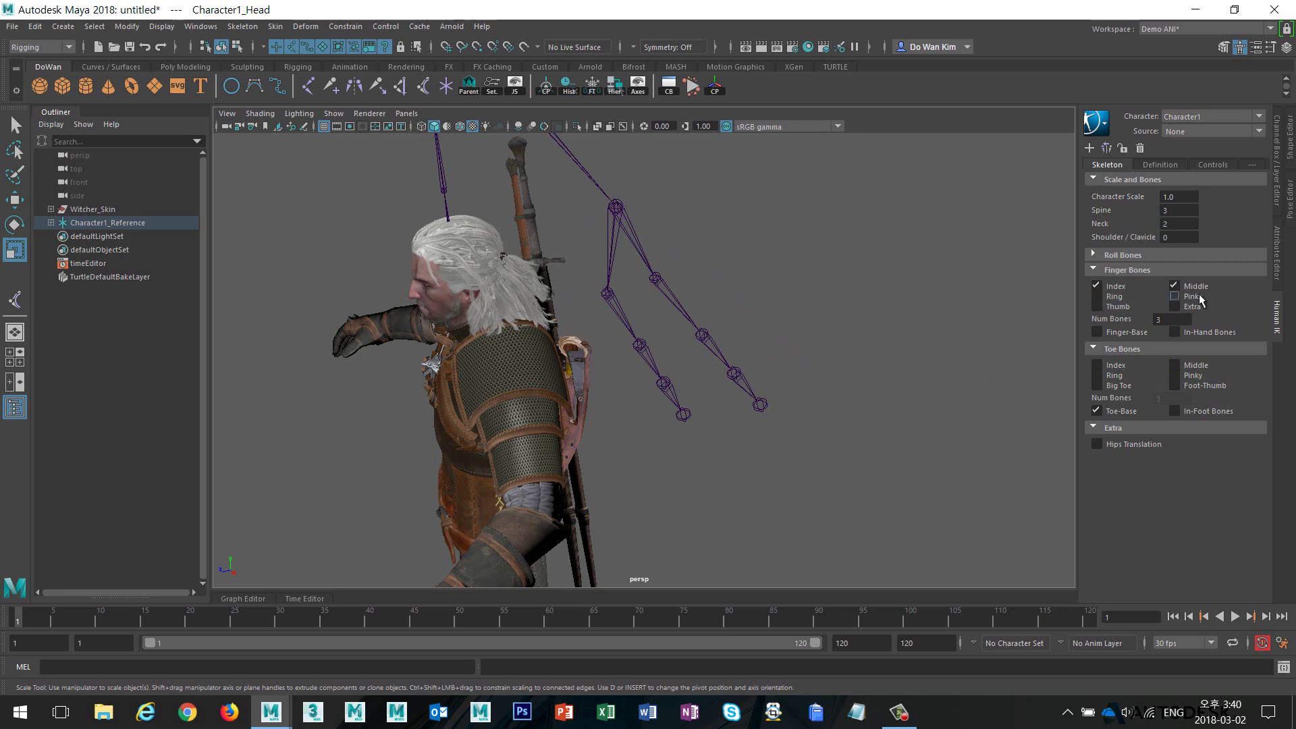
pyautogui.click(1125, 298)
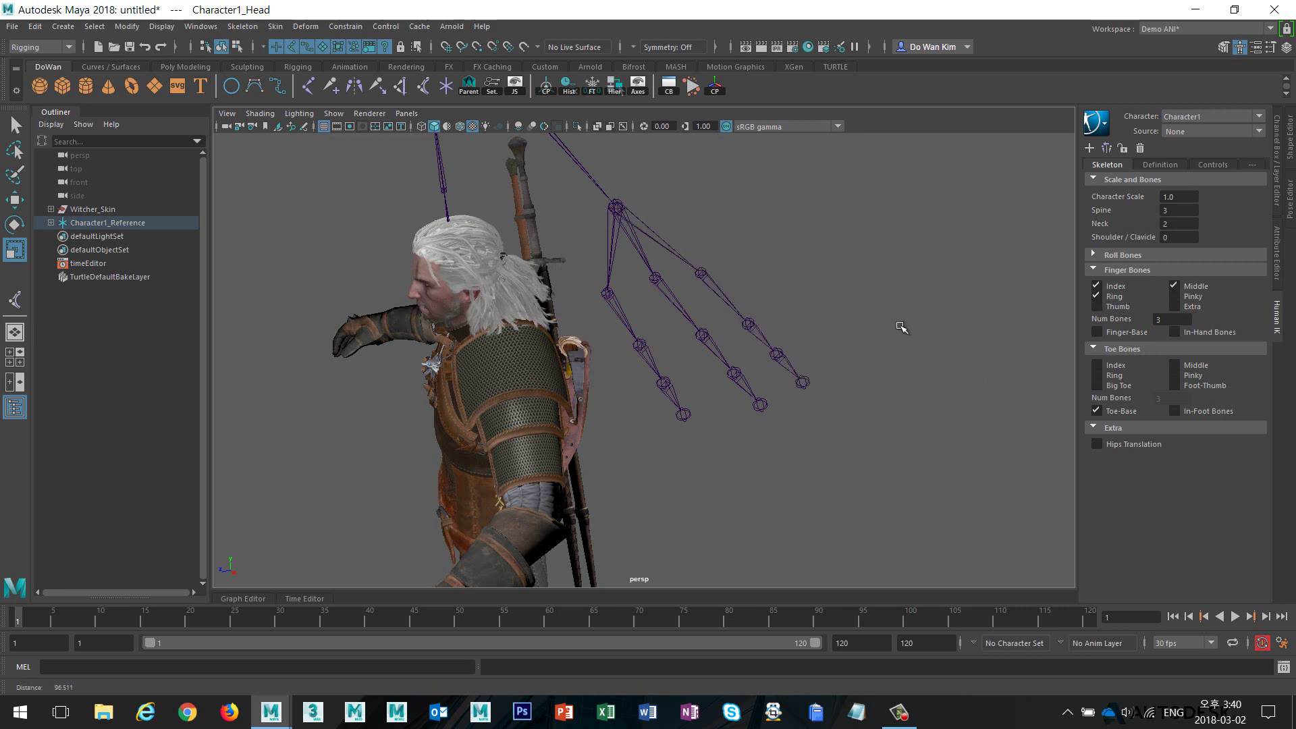
# - Turn off the Ring and Index finger bones of the skeleton and turn on the Thumb bones
pyautogui.scroll(-2, 902, 327)
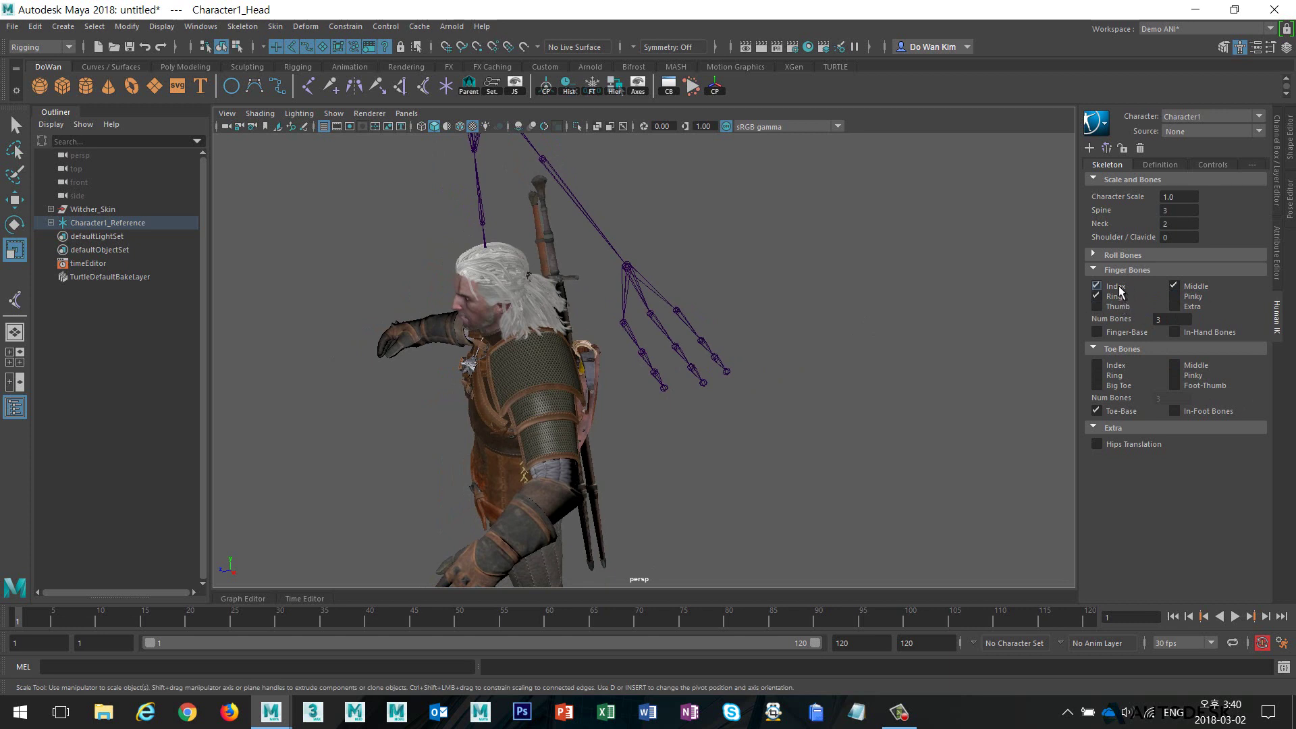
pyautogui.click(1118, 297)
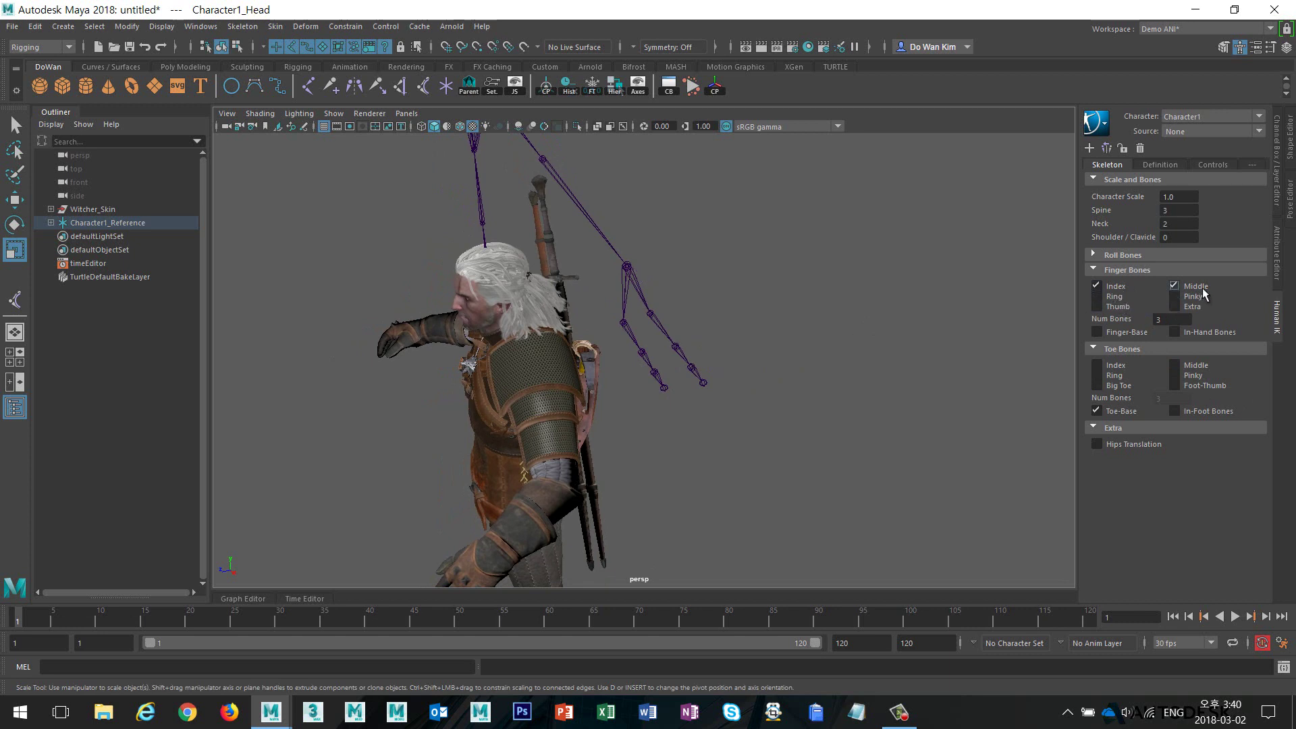
pyautogui.click(1120, 287)
pyautogui.click(1115, 308)
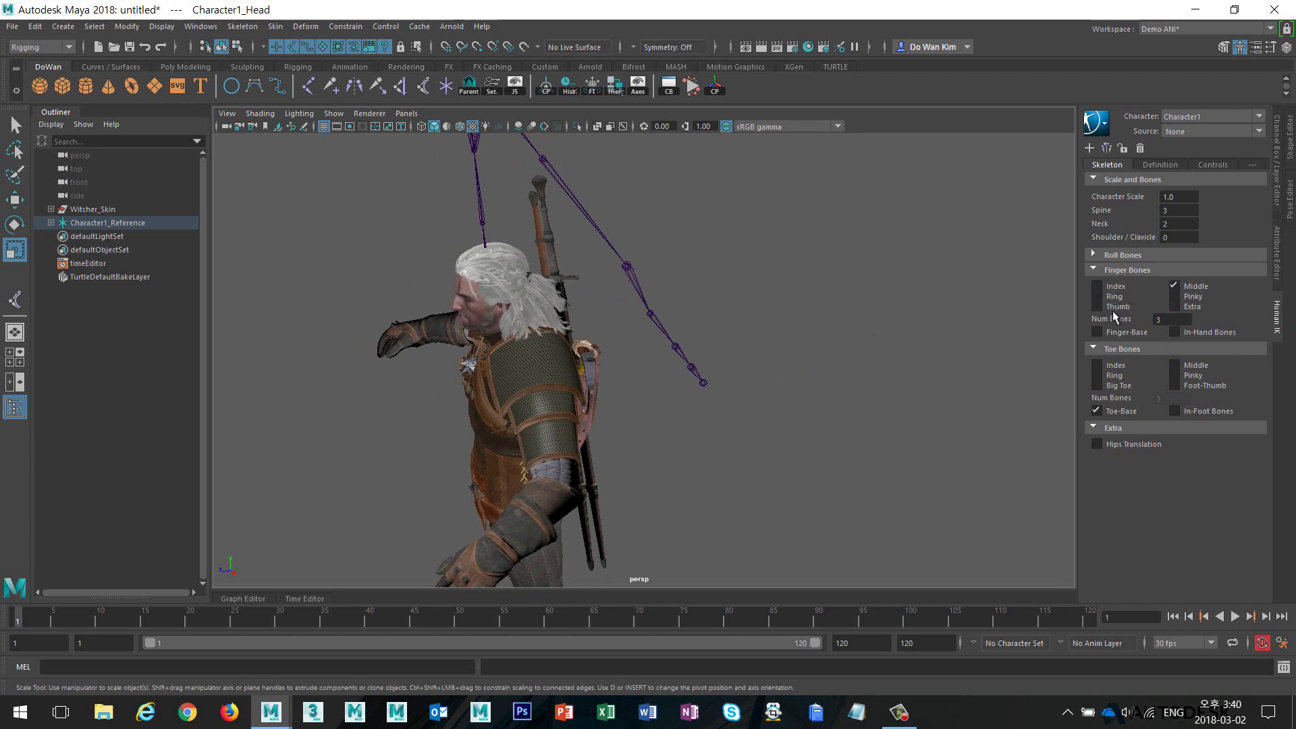
pyautogui.keyDown('alt'); pyautogui.moveTo(845, 321); pyautogui.dragTo(860, 295); pyautogui.keyUp('alt')
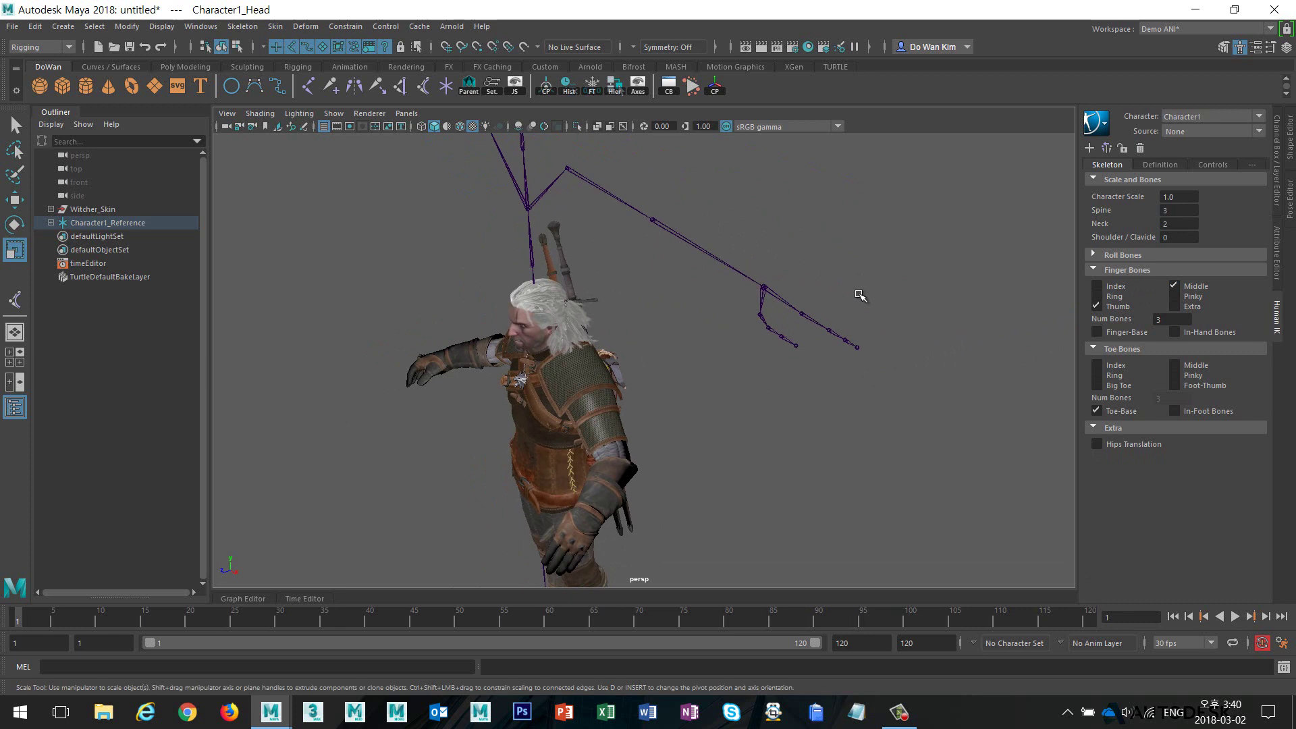
# - Turn on the Index, Ring and Pinky finger bones of the skeleton
pyautogui.click(1096, 286)
pyautogui.click(1115, 299)
pyautogui.click(1189, 298)
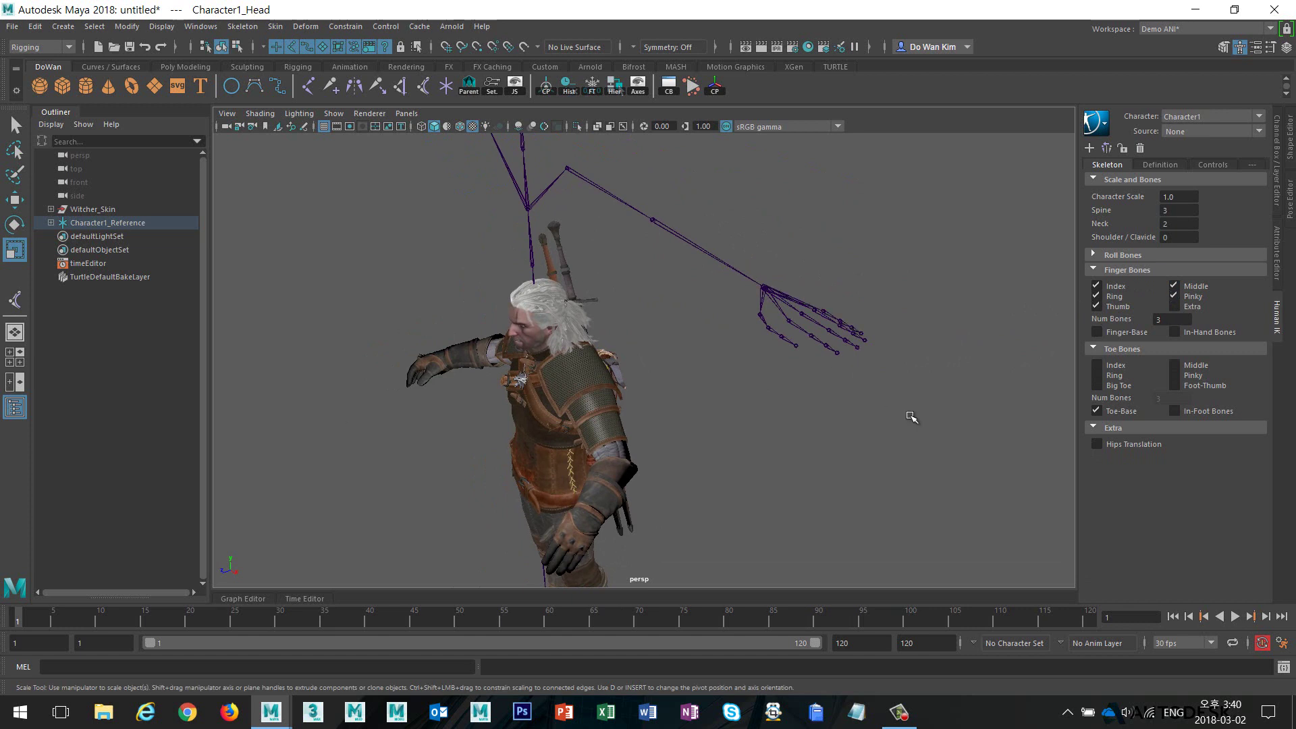
# - Set the skeleton's Shoulder / Clavicle bone count to 1
pyautogui.keyDown('alt'); pyautogui.moveTo(912, 417); pyautogui.dragTo(827, 426, button='right'); pyautogui.keyUp('alt')
pyautogui.keyDown('alt'); pyautogui.moveTo(804, 466); pyautogui.dragTo(871, 315, button='middle'); pyautogui.keyUp('alt')
pyautogui.keyDown('alt'); pyautogui.moveTo(717, 434); pyautogui.dragTo(977, 426, button='right'); pyautogui.keyUp('alt')
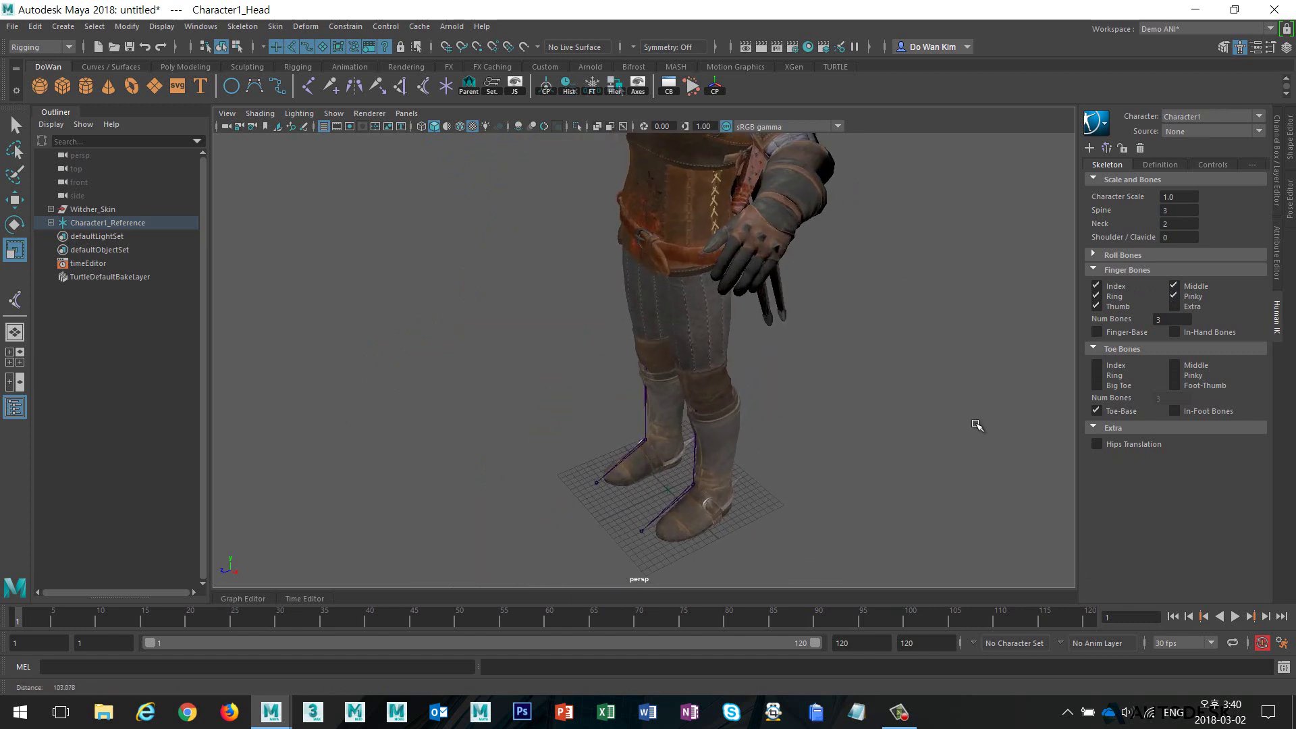
pyautogui.keyDown('alt'); pyautogui.moveTo(977, 425); pyautogui.dragTo(900, 321, button='middle'); pyautogui.keyUp('alt')
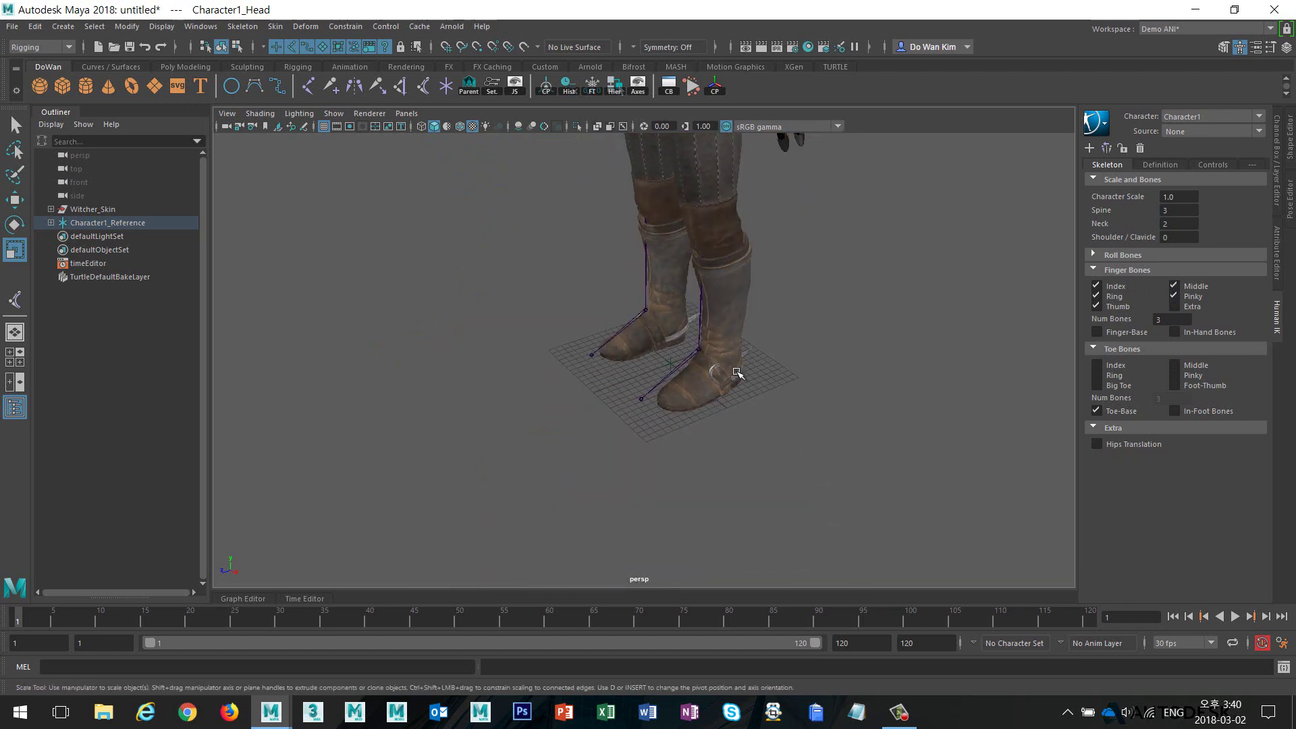
pyautogui.keyDown('alt'); pyautogui.moveTo(857, 376); pyautogui.dragTo(670, 367, button='right'); pyautogui.keyUp('alt')
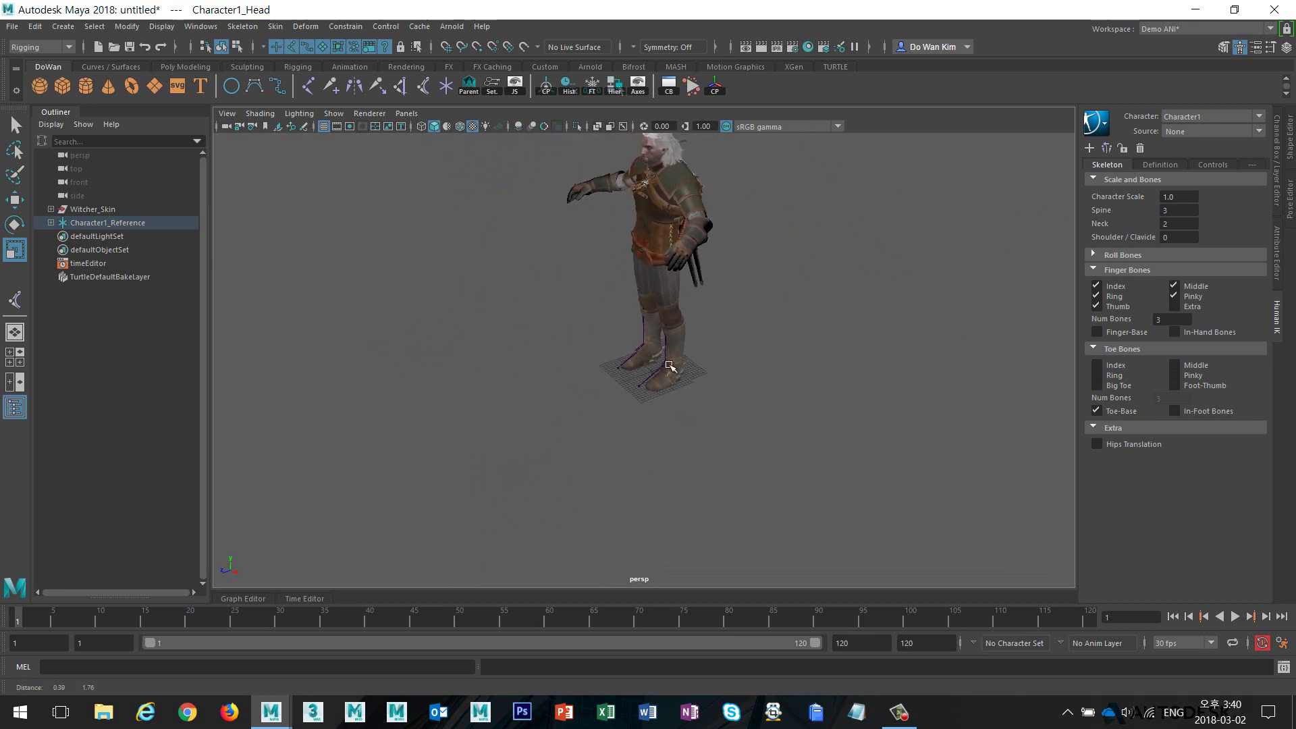
pyautogui.keyDown('alt'); pyautogui.moveTo(669, 367); pyautogui.dragTo(916, 479); pyautogui.keyUp('alt')
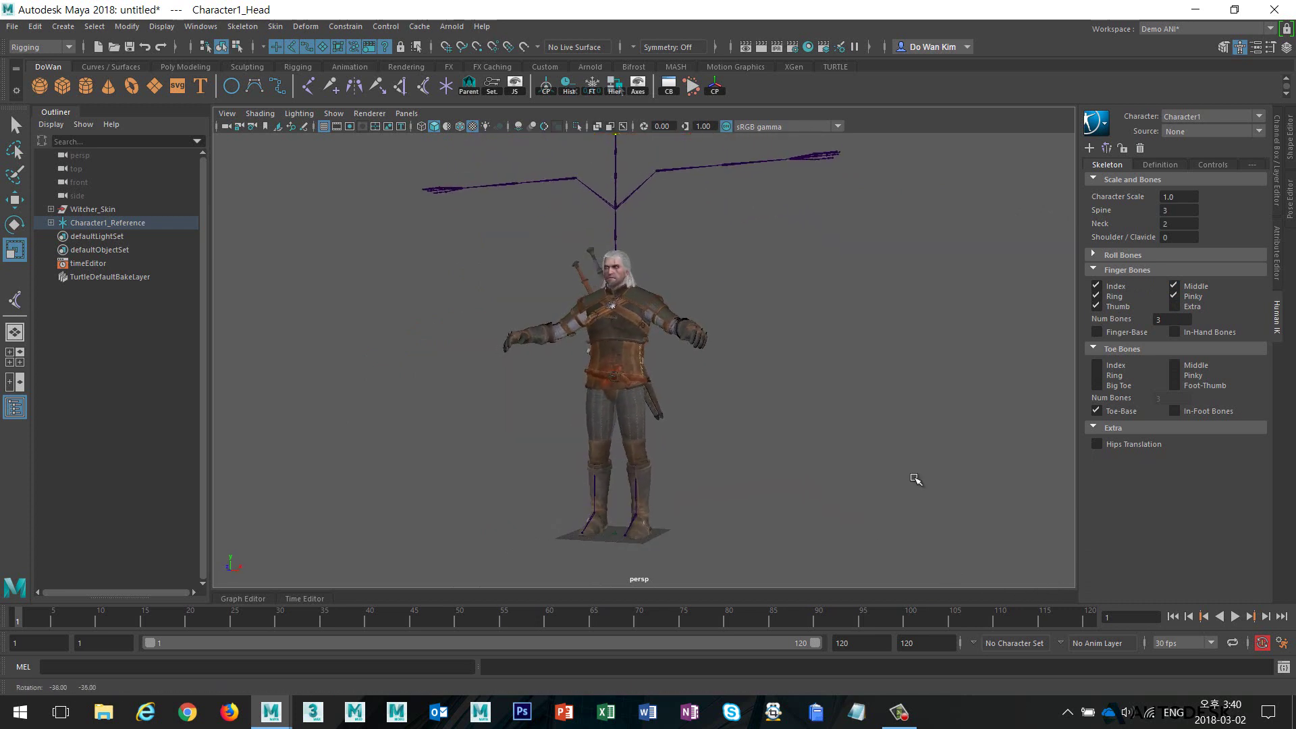
pyautogui.click(1179, 238)
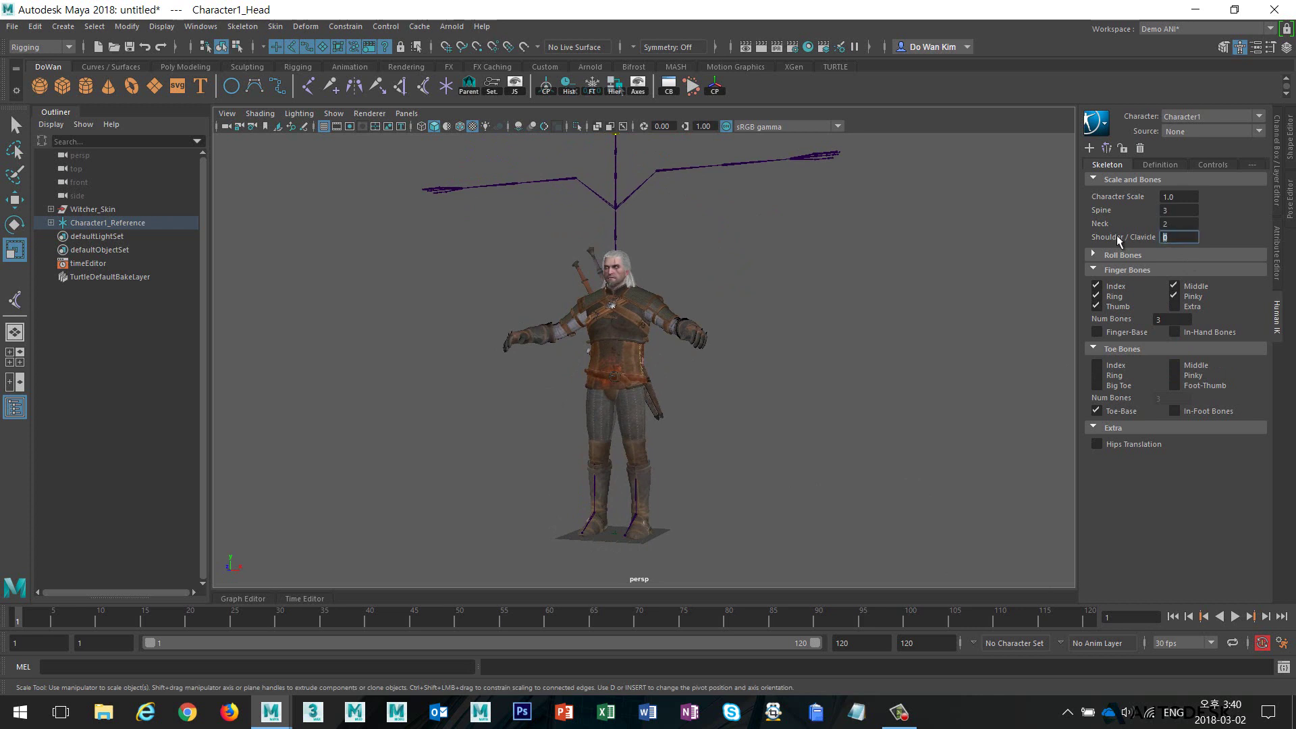
pyautogui.write('1')
pyautogui.press('Return')
# - Scale the skeleton down uniformly from Character1_Reference to about 0.639 so it fits the character's body height
pyautogui.click(132, 222)
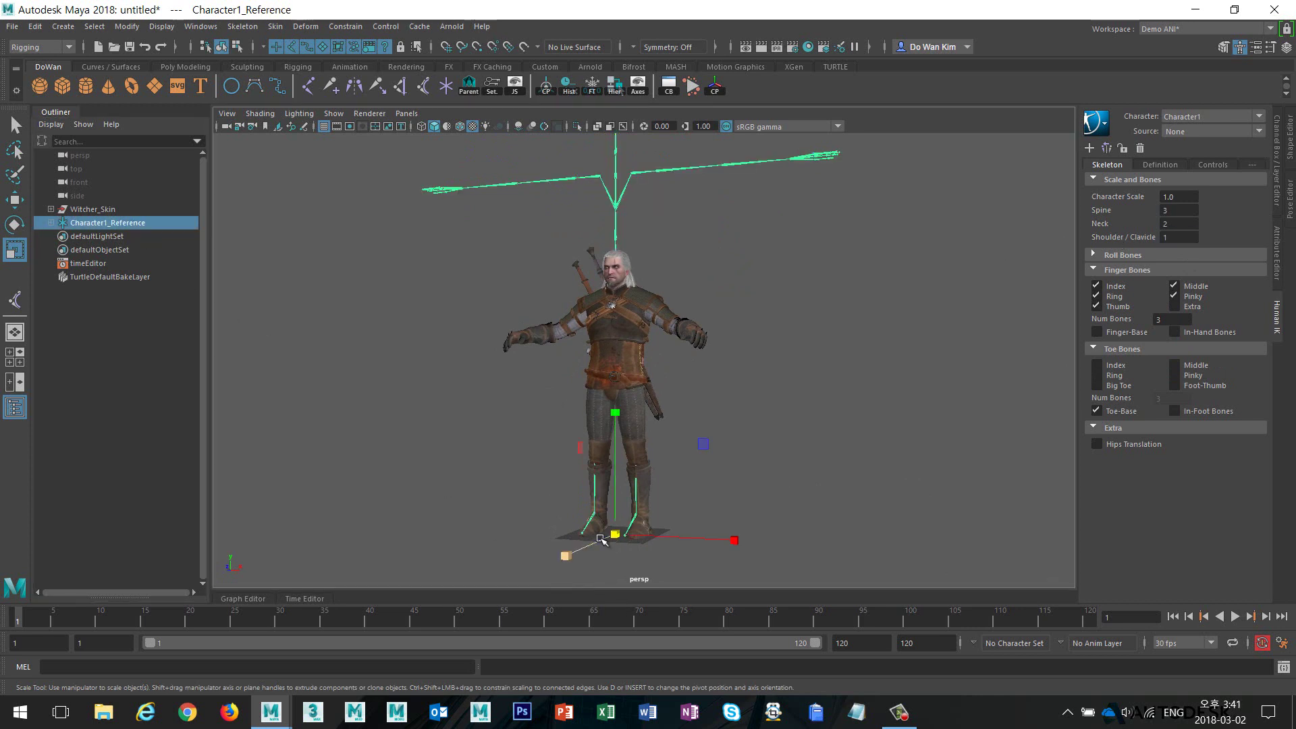
pyautogui.moveTo(616, 534); pyautogui.dragTo(431, 538)
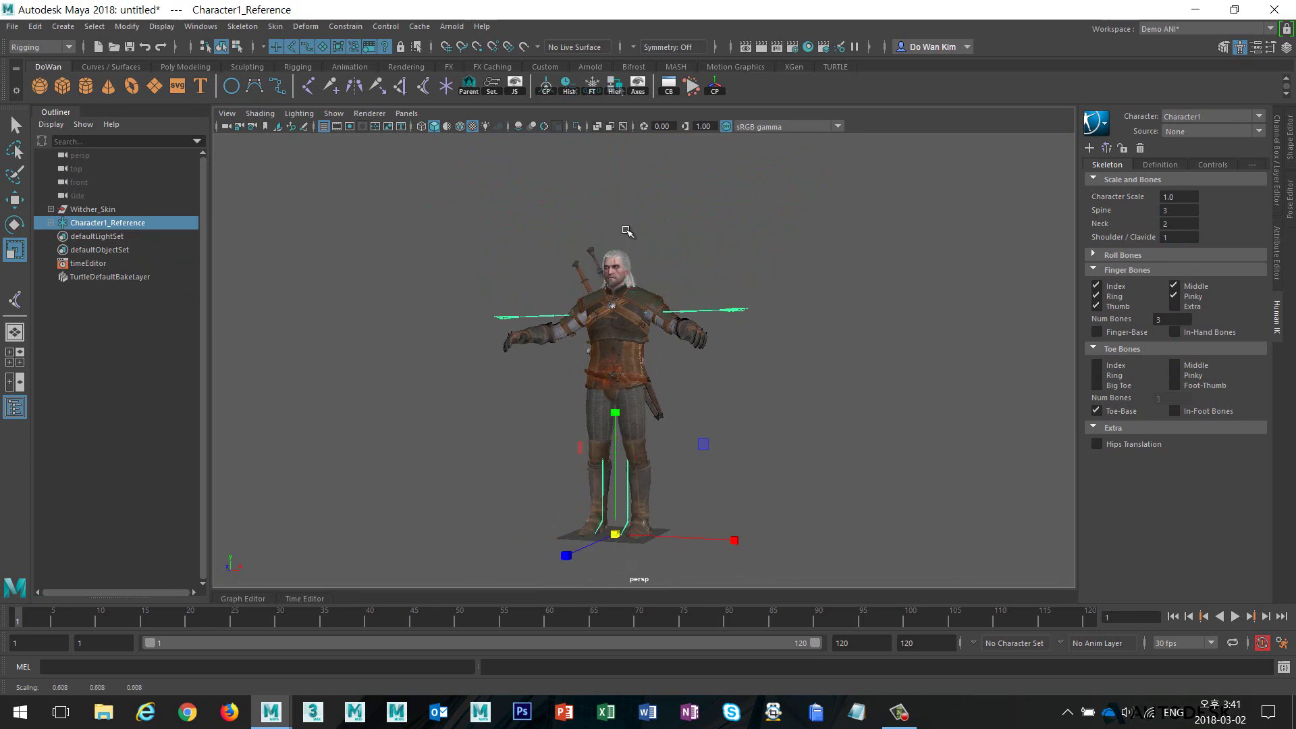
pyautogui.scroll(5, 776, 434)
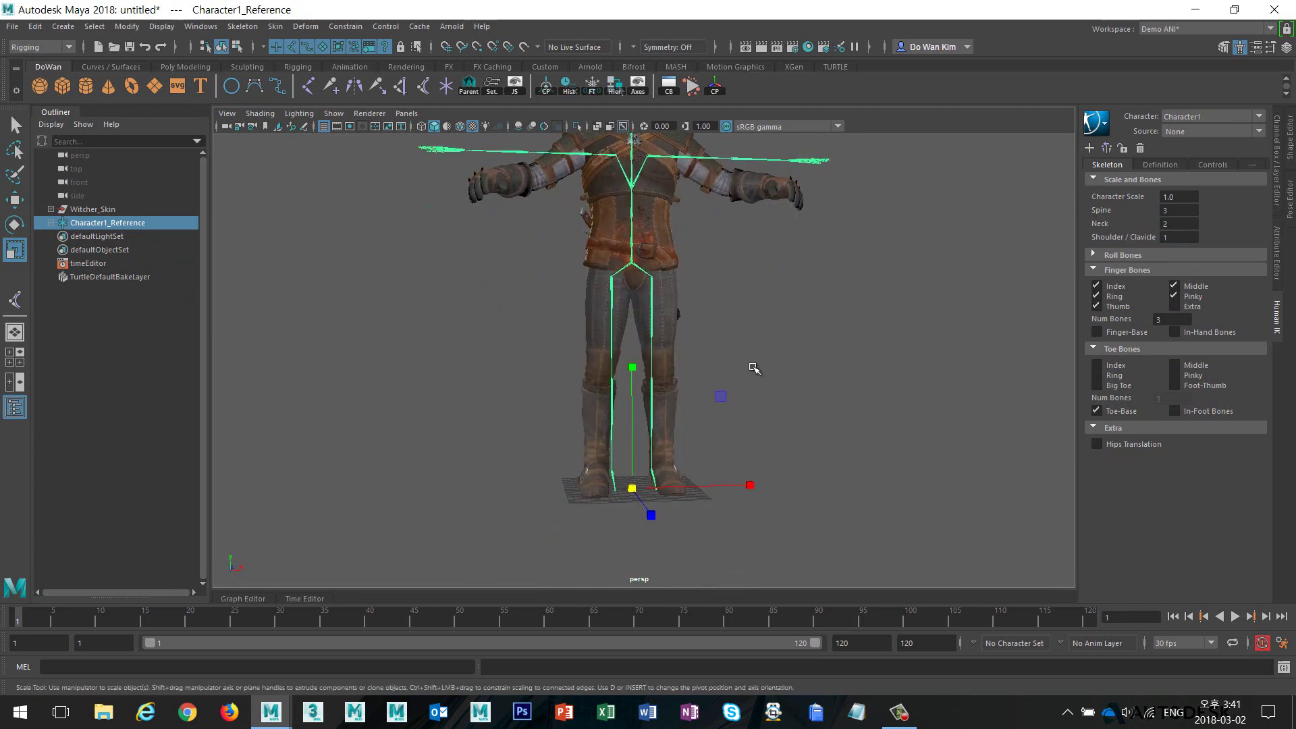
pyautogui.scroll(-2, 754, 368)
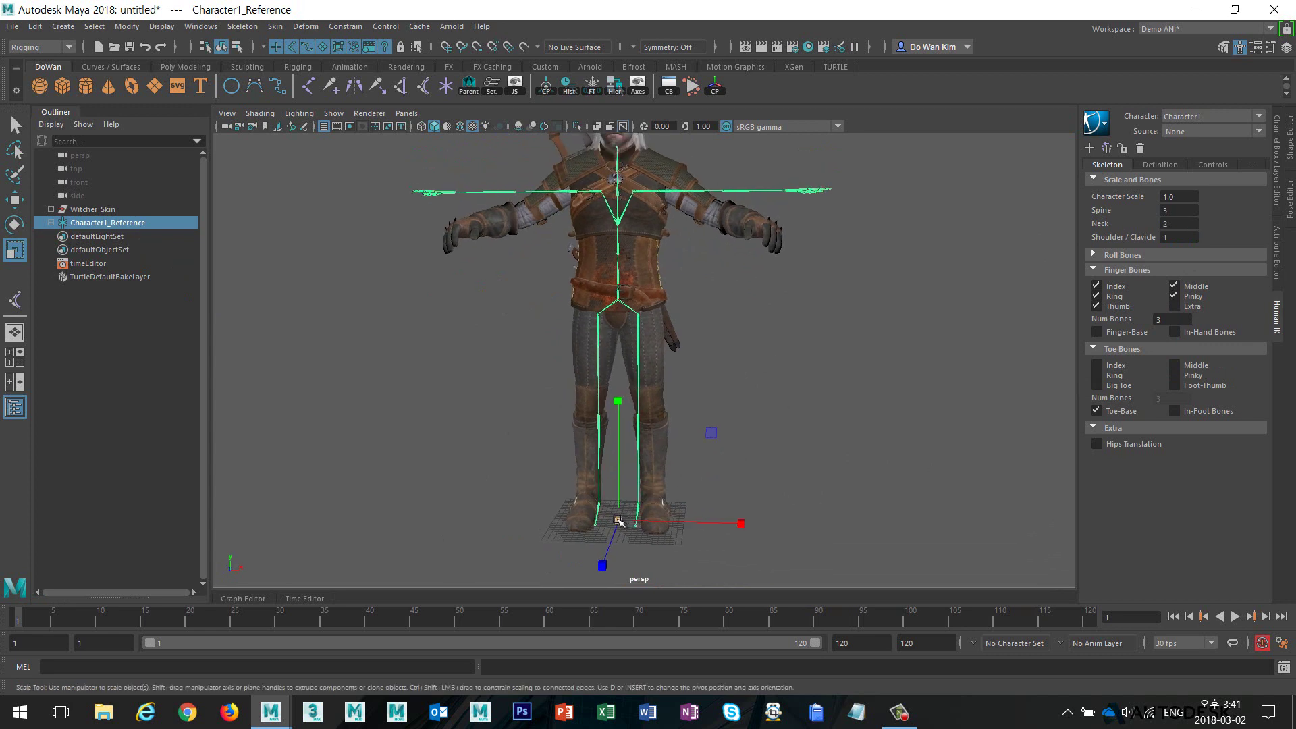
pyautogui.moveTo(618, 520); pyautogui.dragTo(635, 517)
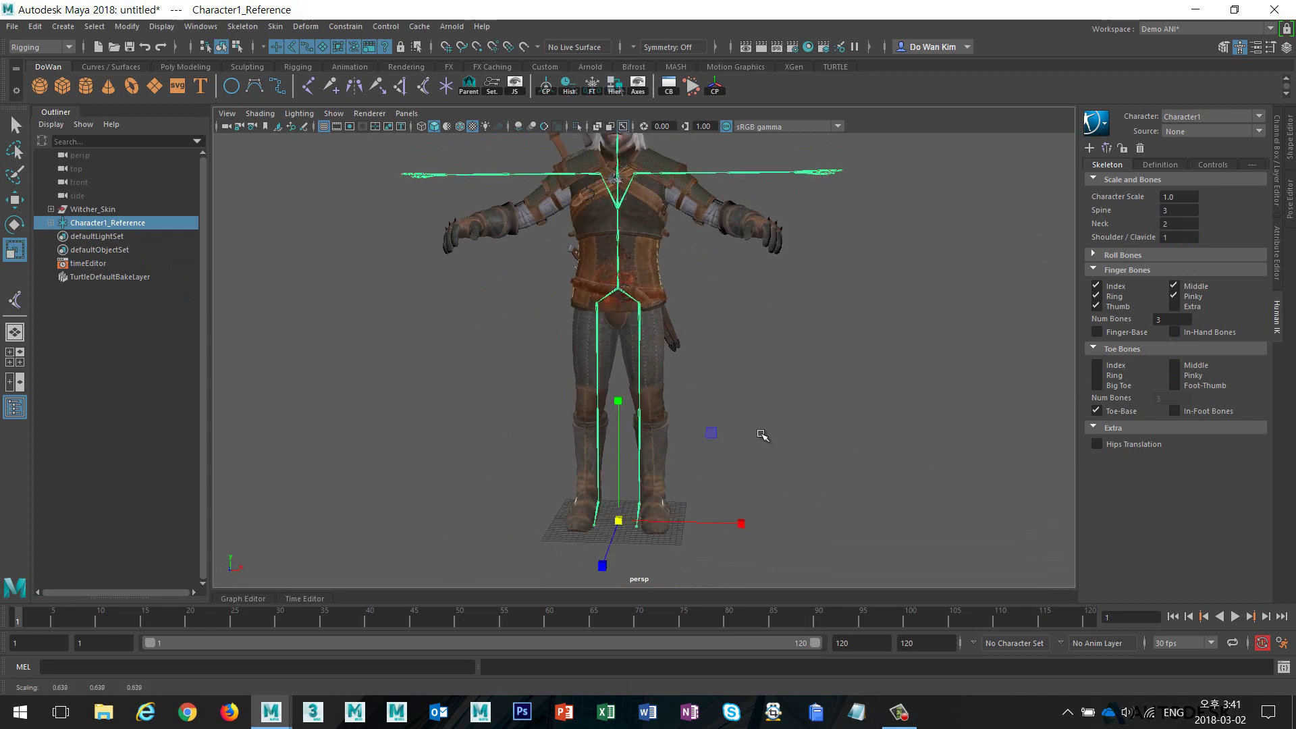
pyautogui.keyDown('alt'); pyautogui.moveTo(919, 358); pyautogui.dragTo(817, 325); pyautogui.keyUp('alt')
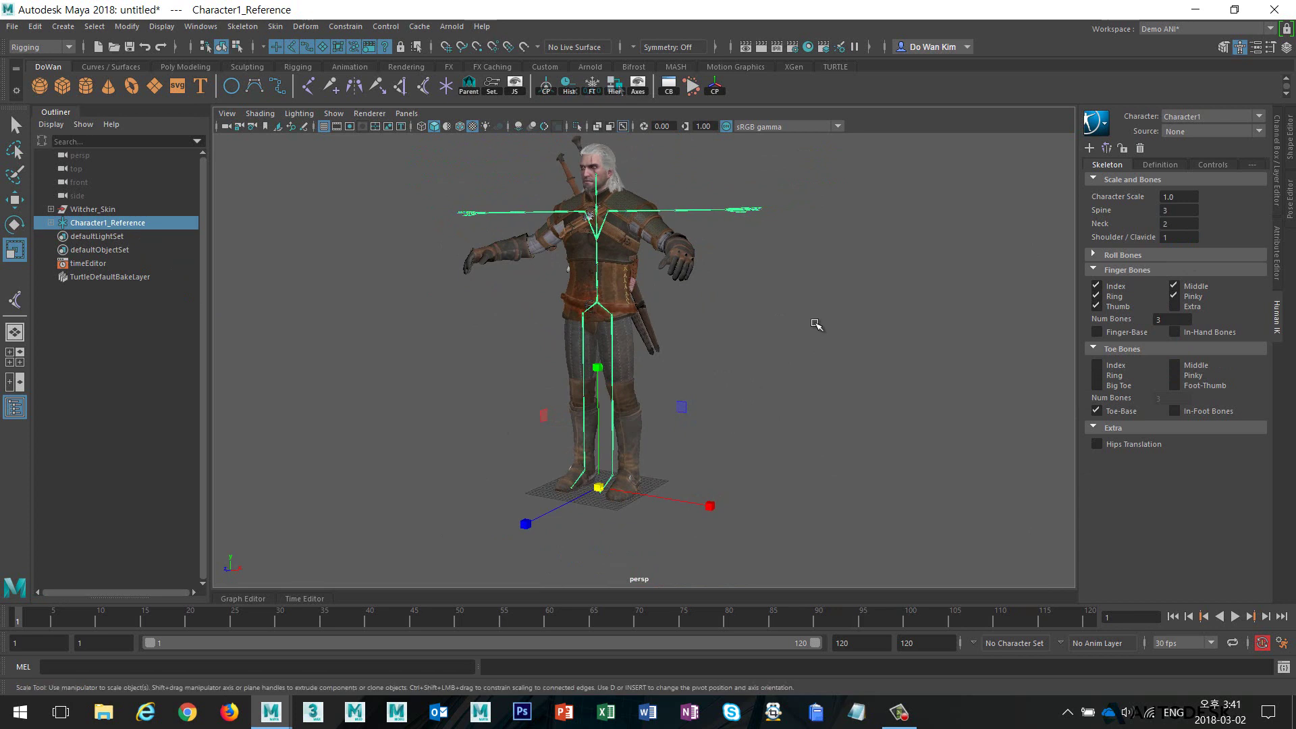
pyautogui.click(1279, 196)
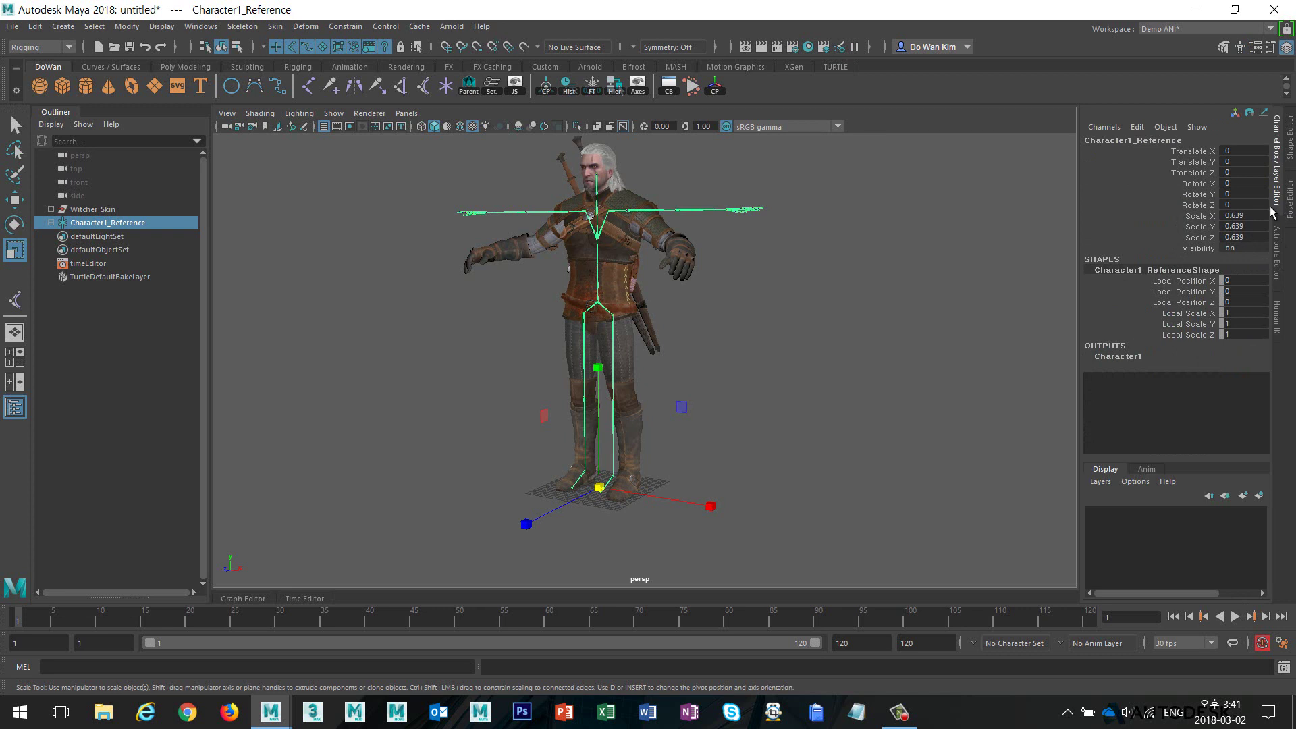
pyautogui.doubleClick(1236, 196)
pyautogui.press('Return')
pyautogui.click(1277, 329)
# - Set the skeleton's Shoulder / Clavicle bone count back to 0
pyautogui.click(1166, 238)
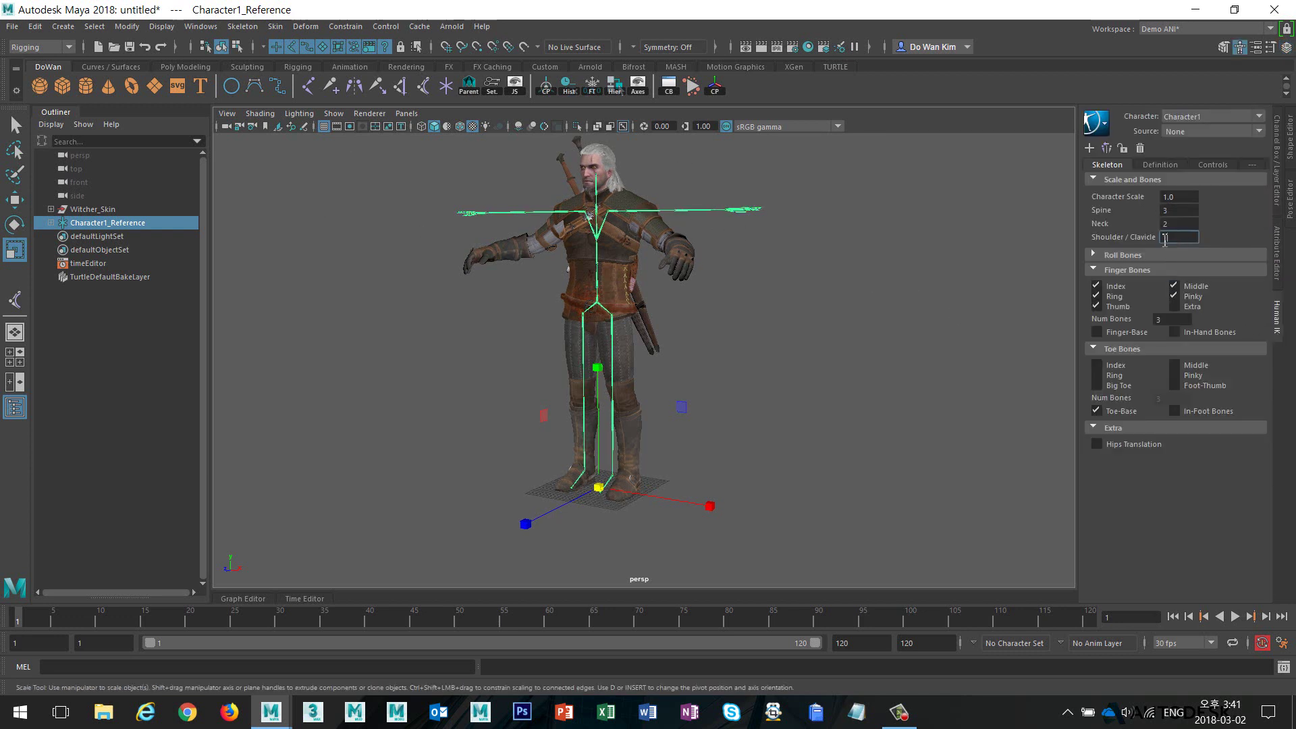
pyautogui.write('0')
pyautogui.press('Return')
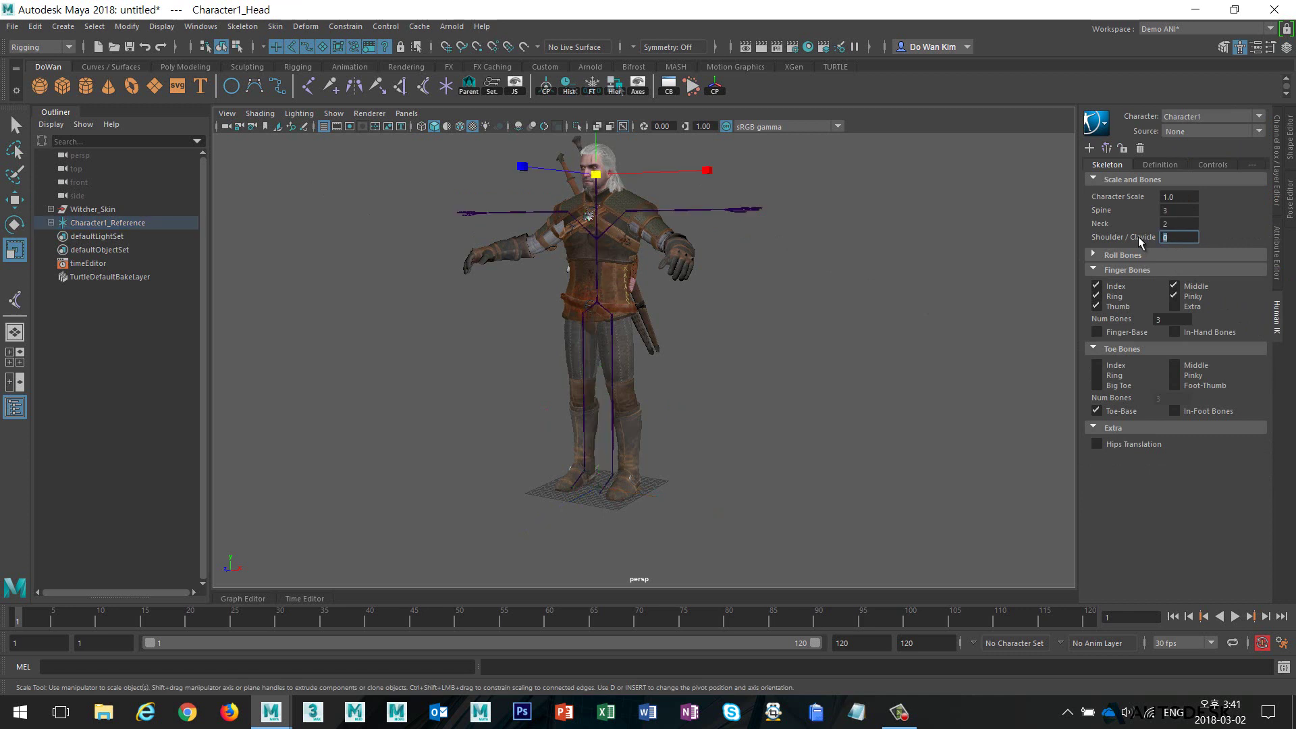
pyautogui.click(1276, 169)
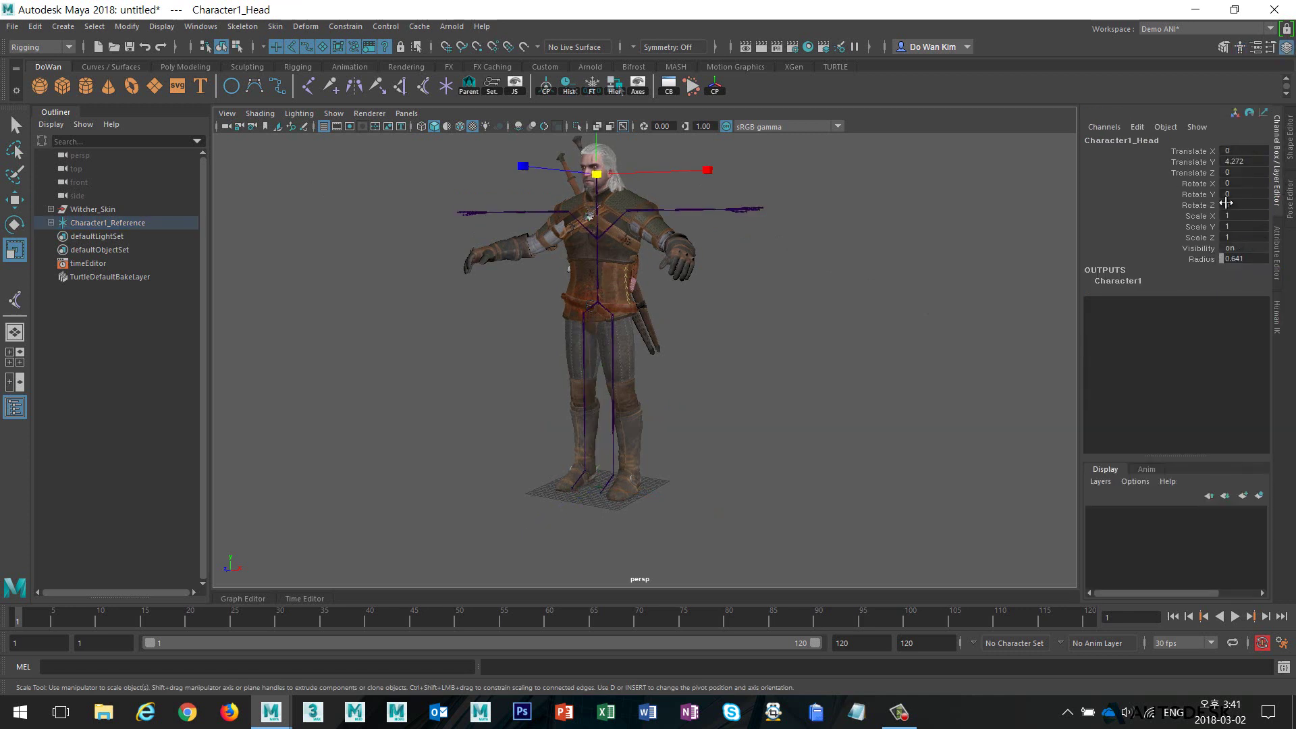
pyautogui.click(1278, 317)
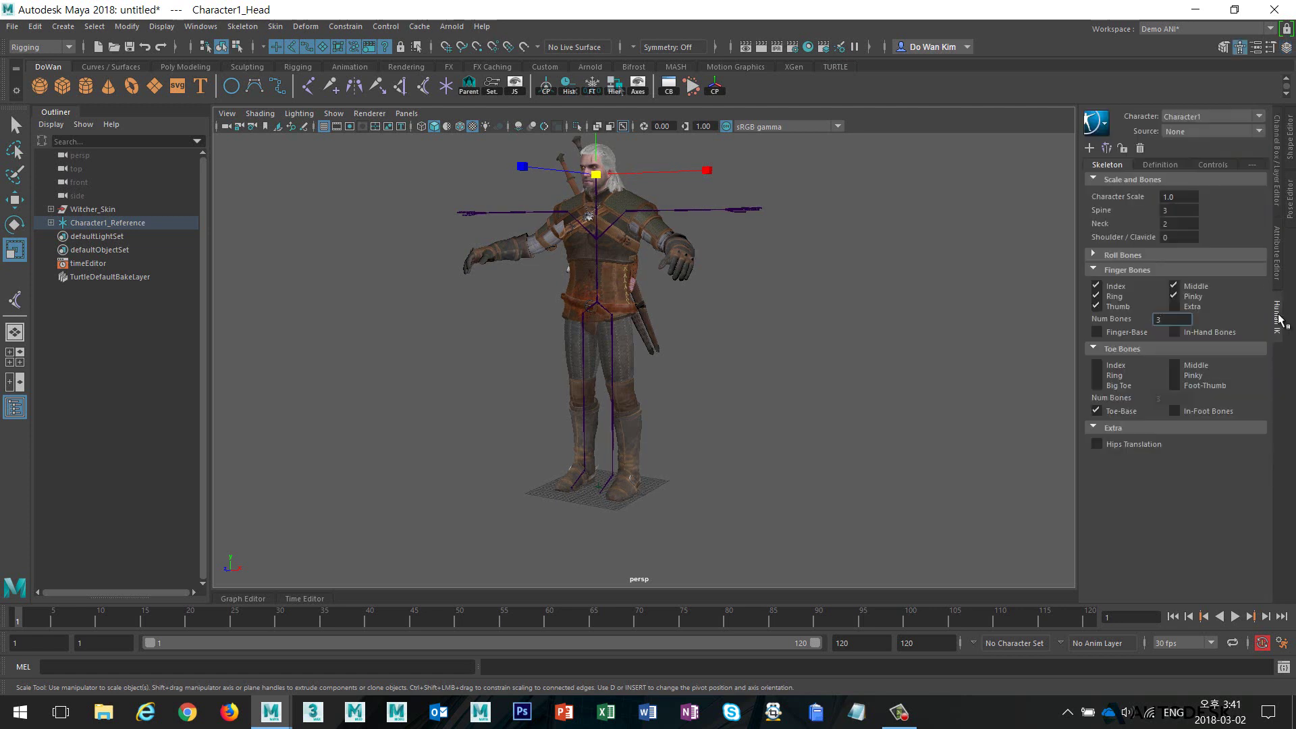
pyautogui.keyDown('alt'); pyautogui.moveTo(658, 347); pyautogui.dragTo(716, 349); pyautogui.keyUp('alt')
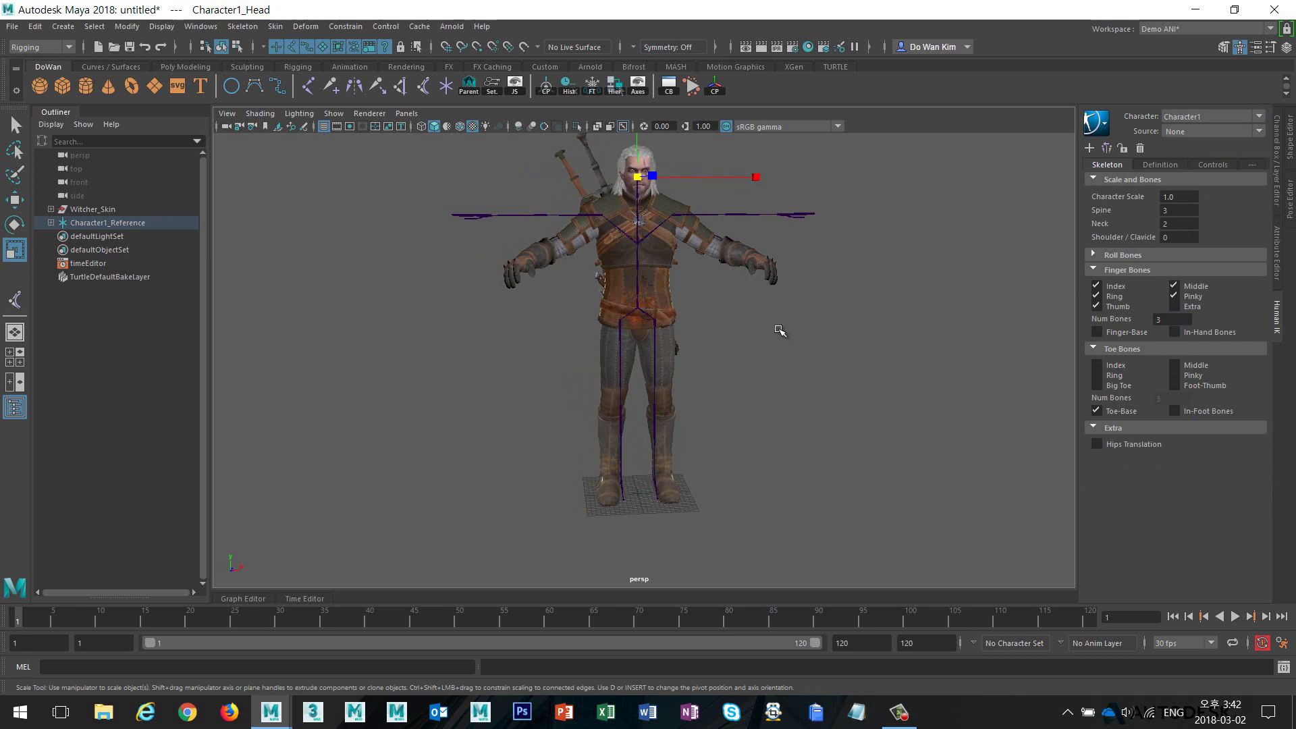
pyautogui.moveTo(776, 330)
pyautogui.keyDown('alt'); pyautogui.mouseDown()
pyautogui.moveTo(758, 318)
pyautogui.moveTo(770, 317)
pyautogui.mouseUp(); pyautogui.keyUp('alt')
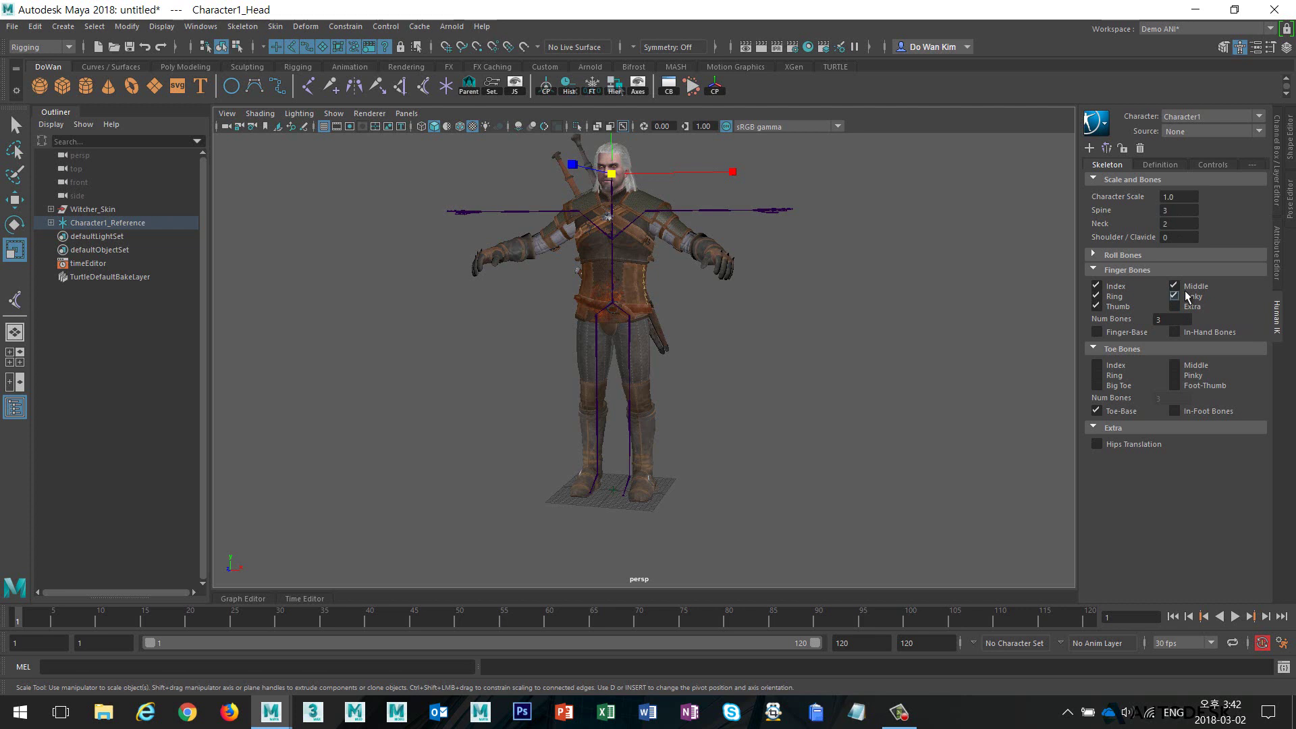
# - Turn off DAG Objects Only in the Outliner and delete the HIKSkeletonGeneratorNode1 node
pyautogui.click(51, 127)
pyautogui.click(52, 127)
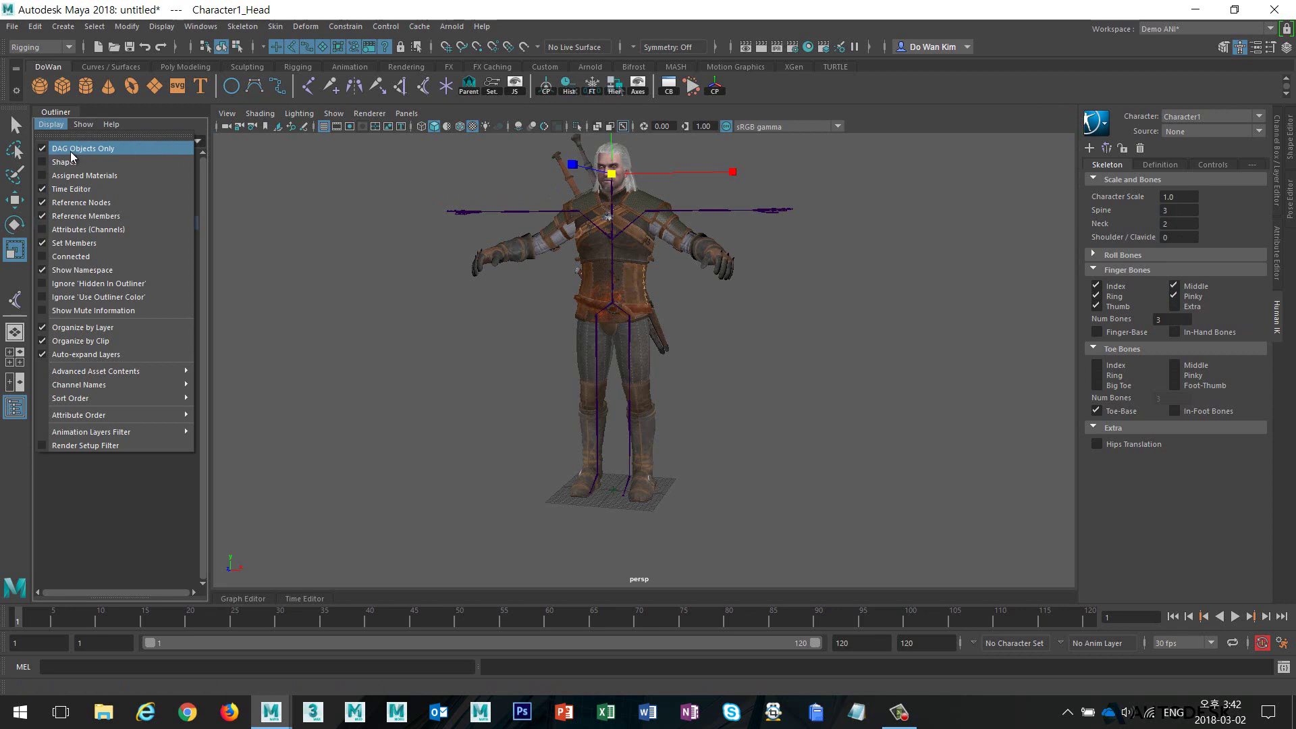
pyautogui.click(60, 152)
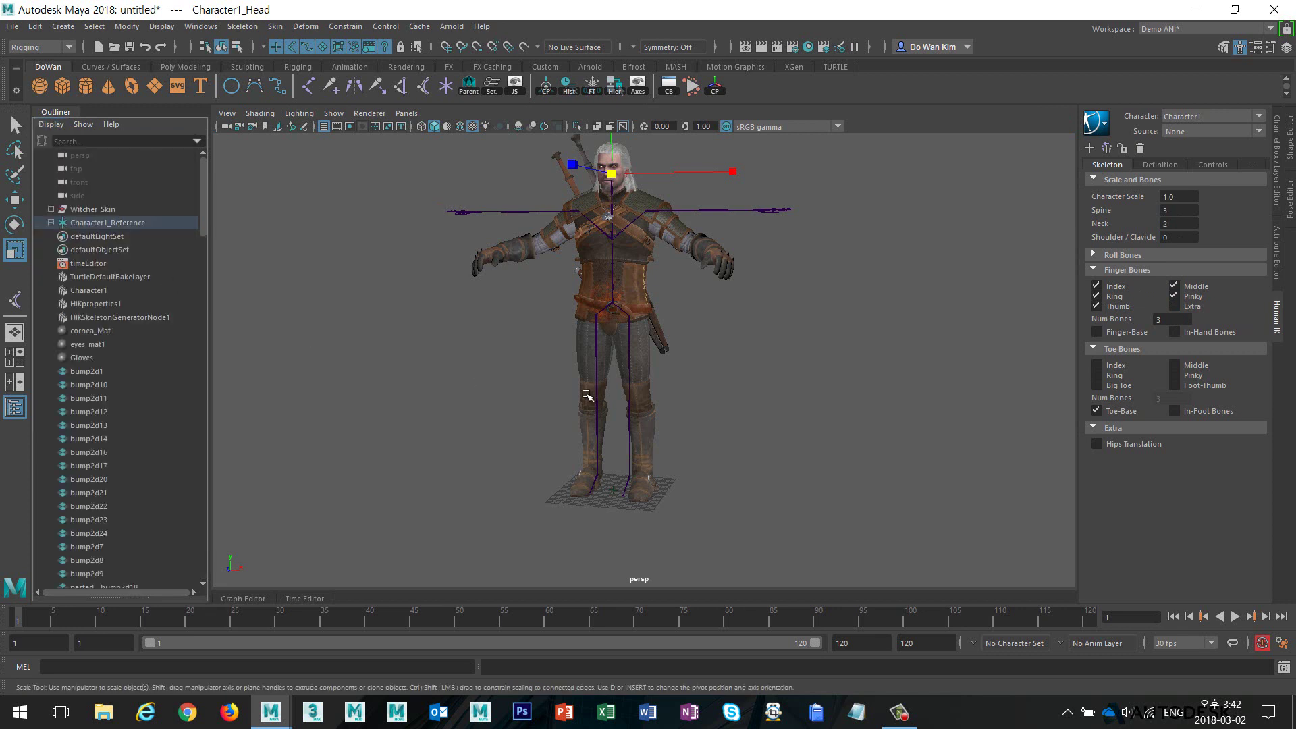
pyautogui.scroll(-10, 127, 379)
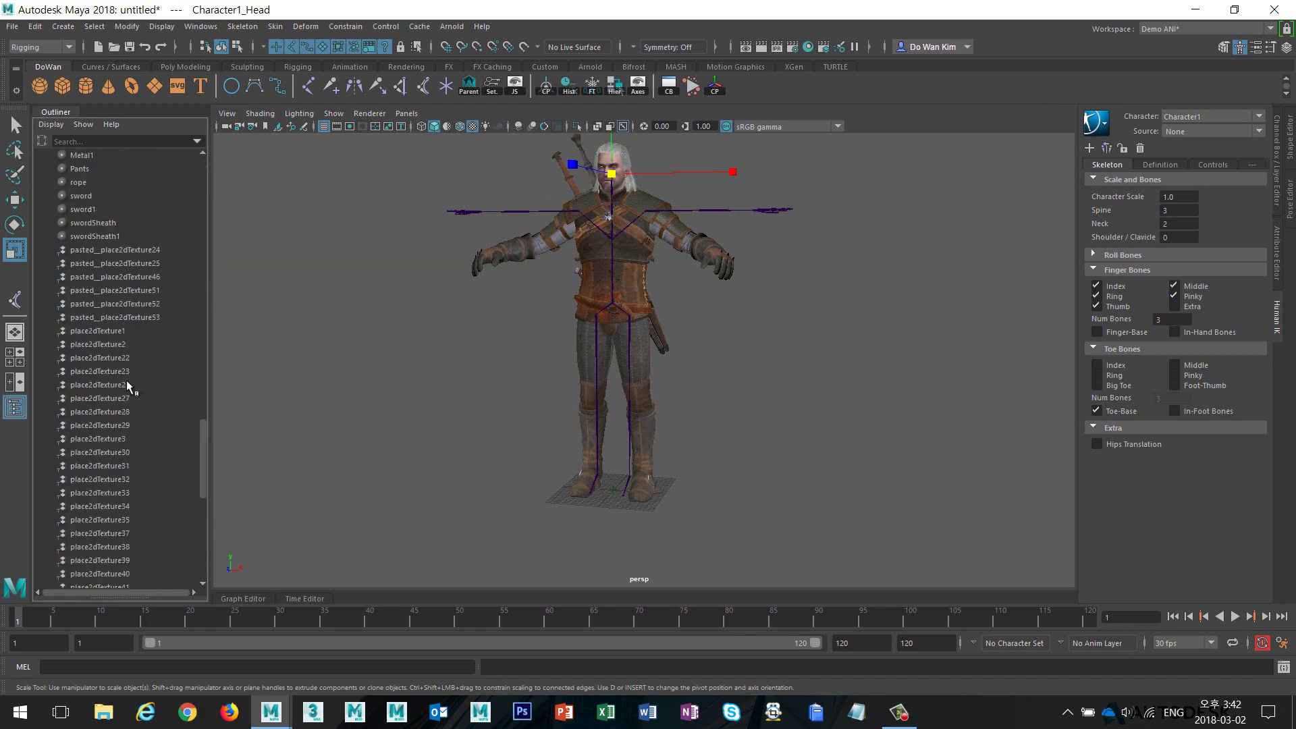
pyautogui.scroll(10, 127, 380)
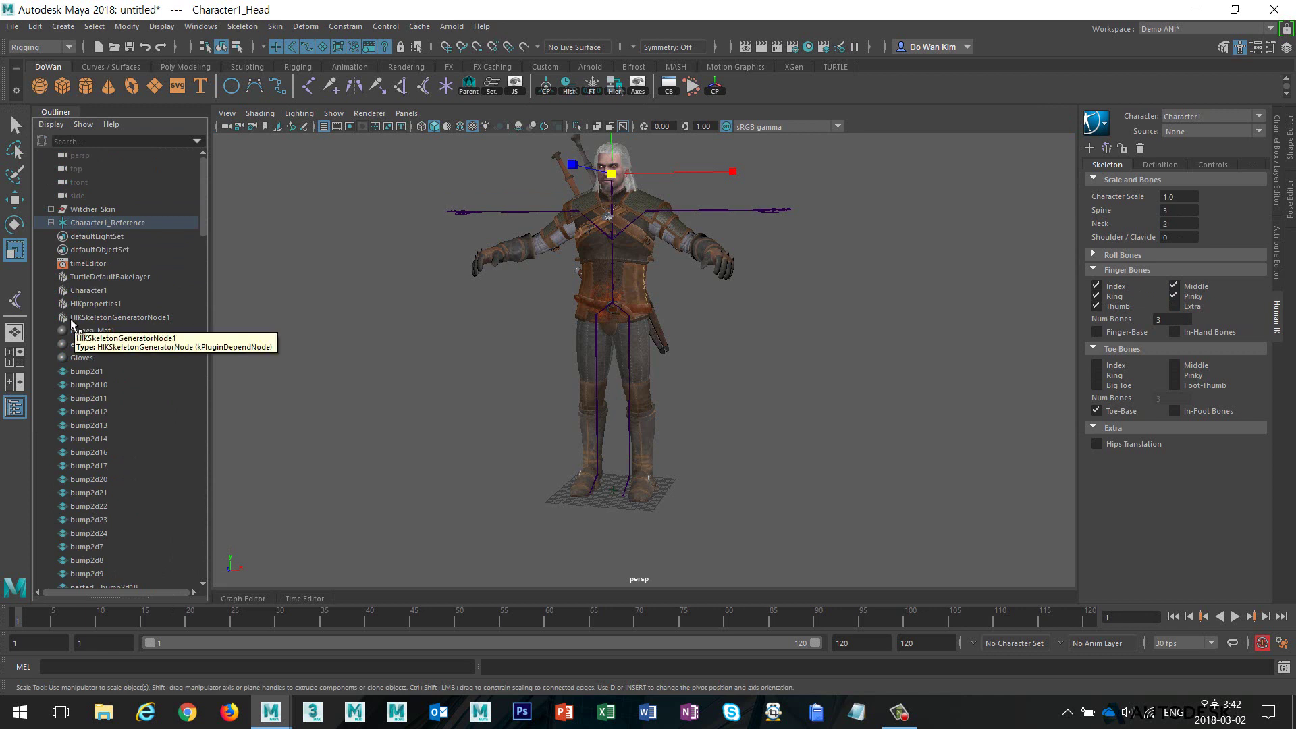
pyautogui.click(150, 317)
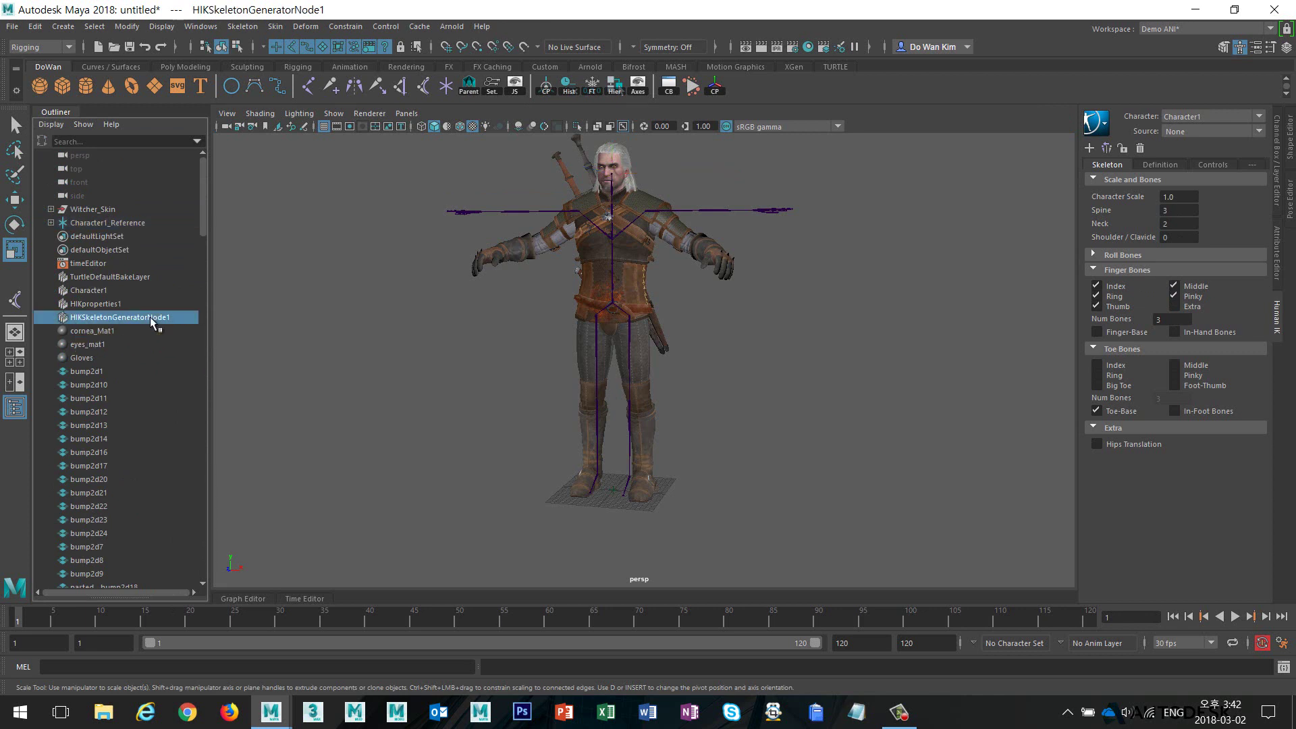
pyautogui.press('Delete')
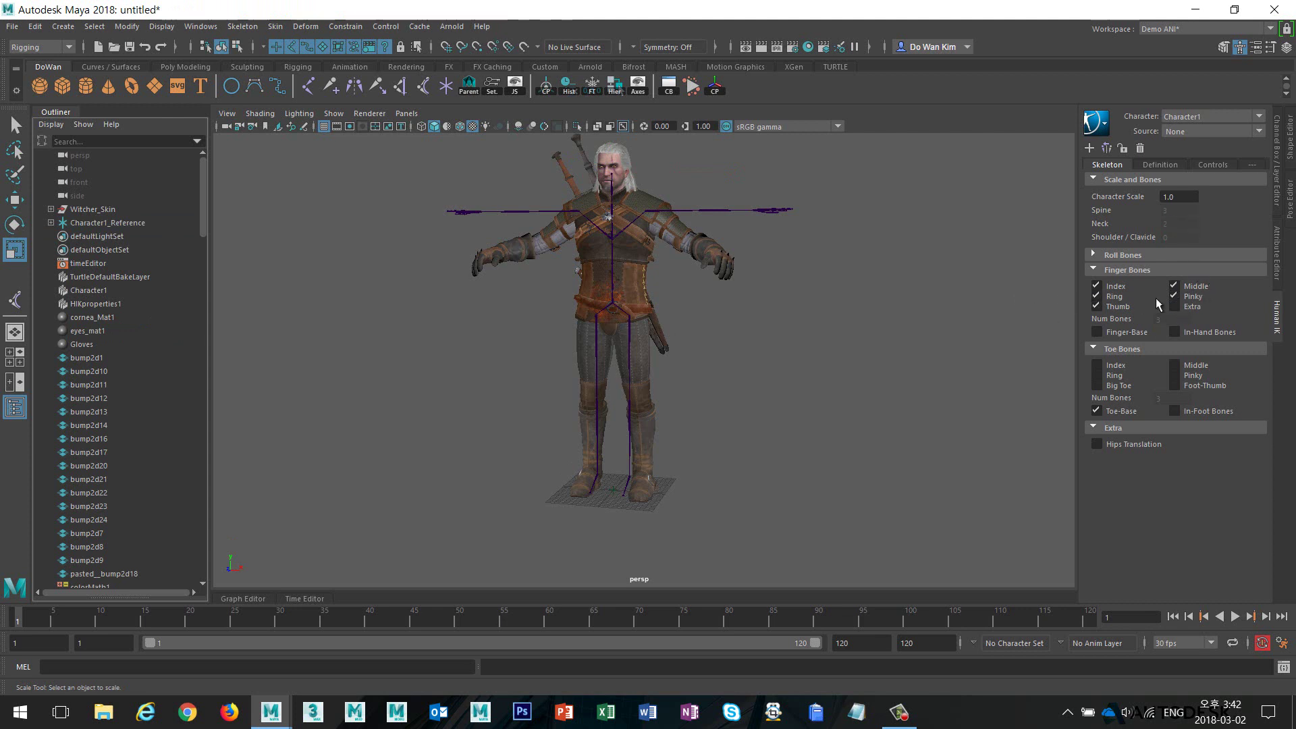
# - Try to switch off the Middle and Pinky finger bones in the Human IK skeleton settings
pyautogui.click(1174, 286)
pyautogui.click(1192, 297)
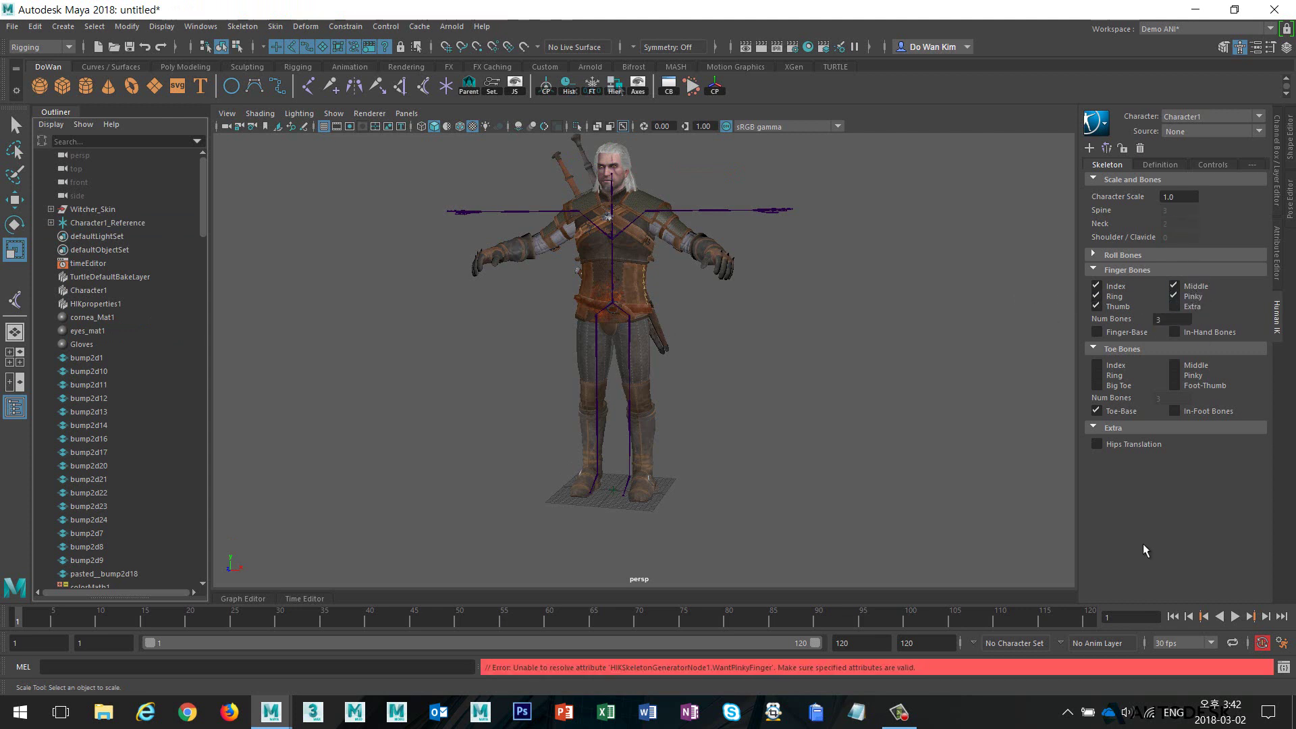
# - Restrict the Outliner to DAG objects only again
pyautogui.click(50, 124)
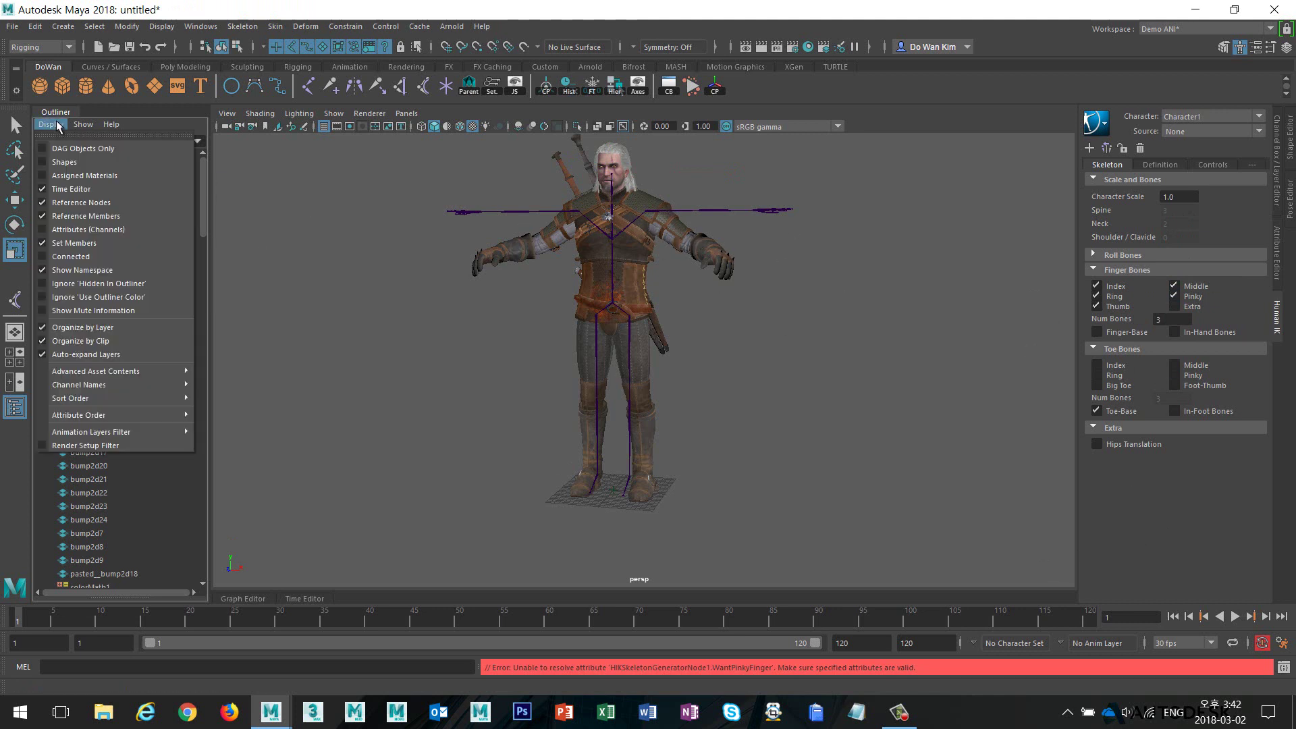
pyautogui.click(56, 151)
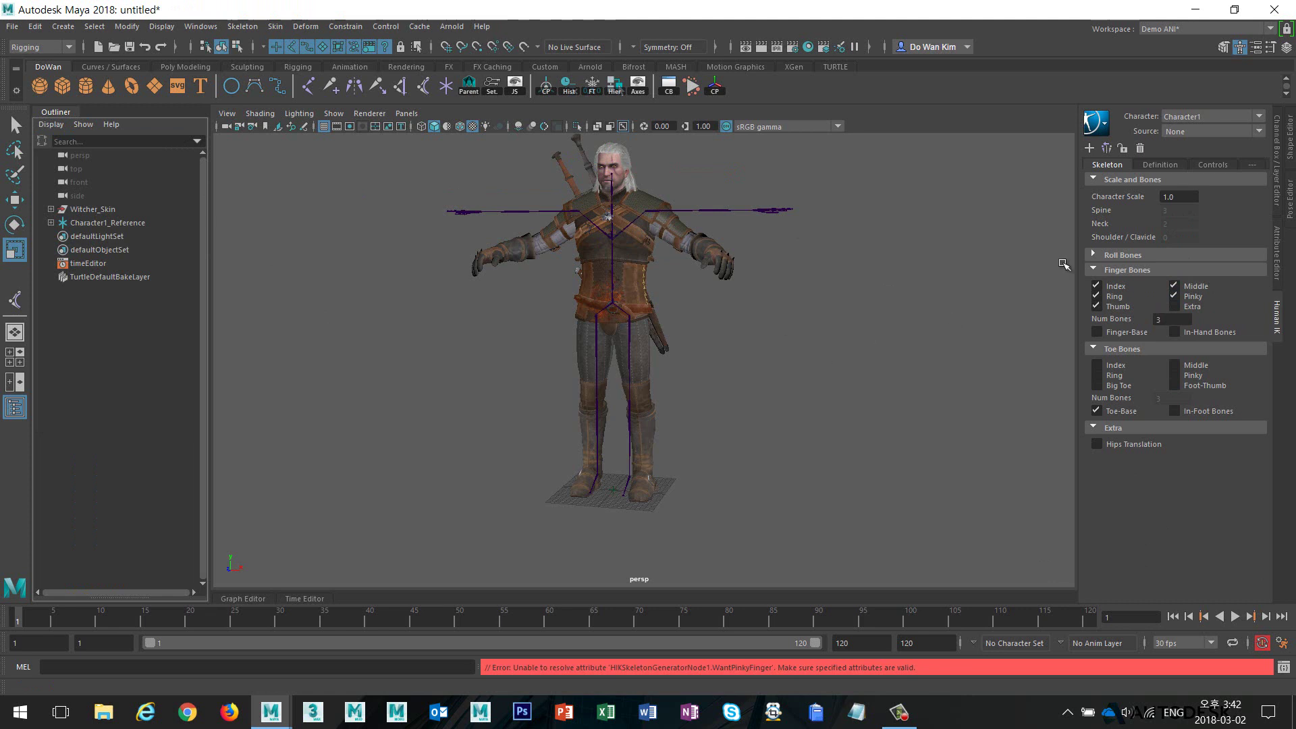
# - Show the Channel Box, select the full joint hierarchy under Character1_Hips and set the joints' Radius to 1
pyautogui.click(1278, 209)
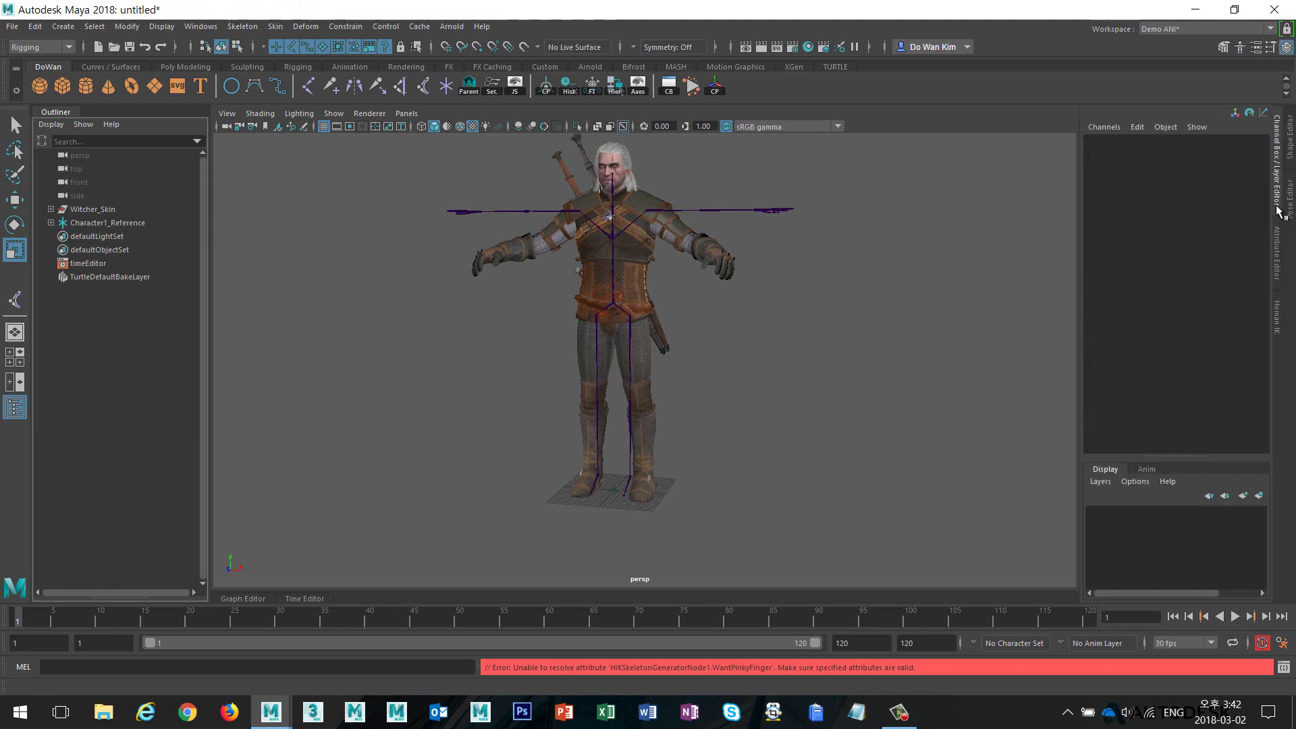
pyautogui.keyDown('alt'); pyautogui.moveTo(723, 333); pyautogui.dragTo(761, 362); pyautogui.keyUp('alt')
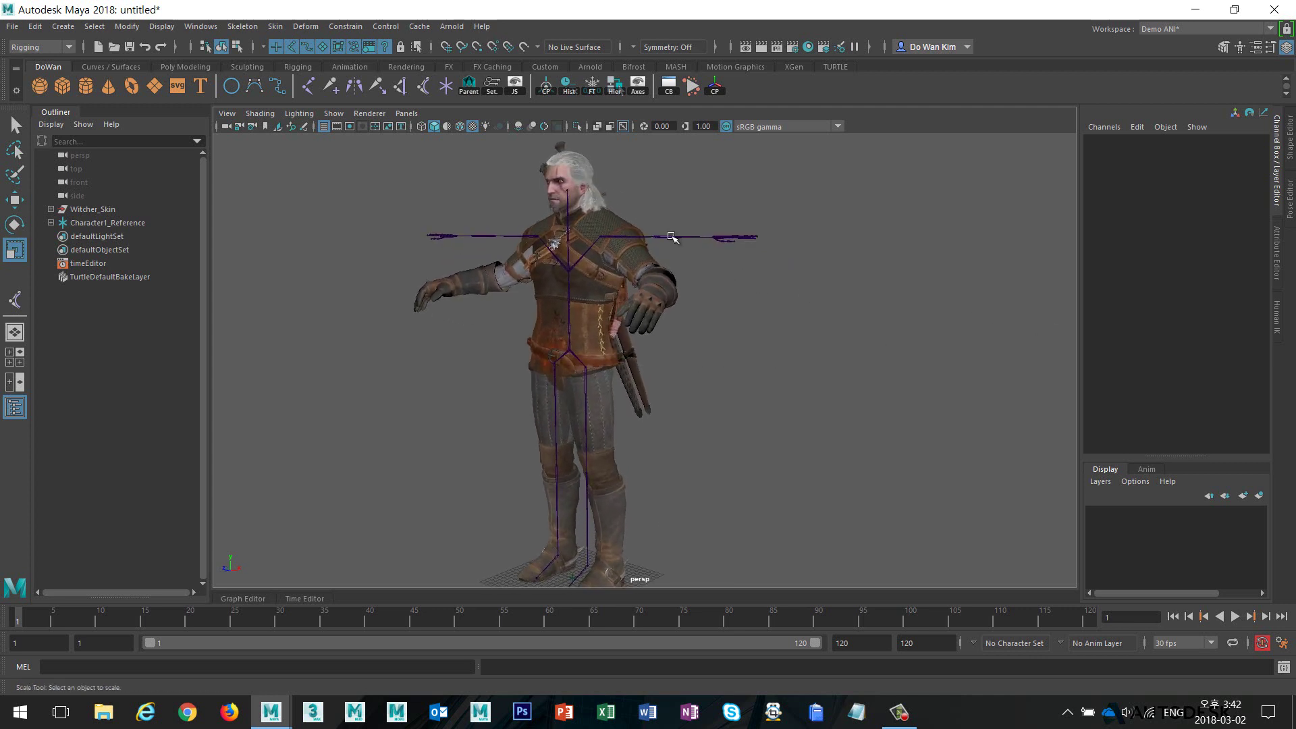
pyautogui.click(645, 236)
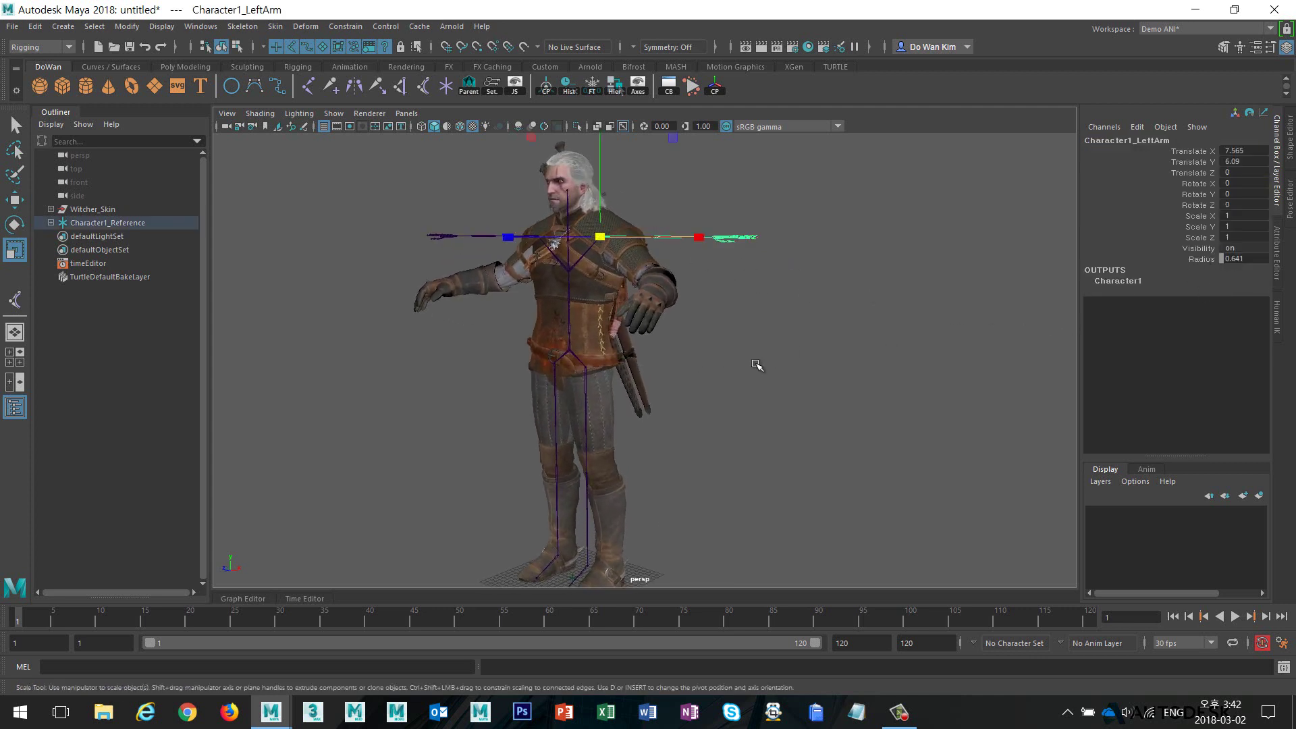
pyautogui.keyDown('alt'); pyautogui.moveTo(758, 365); pyautogui.dragTo(594, 307); pyautogui.keyUp('alt')
pyautogui.click(588, 311)
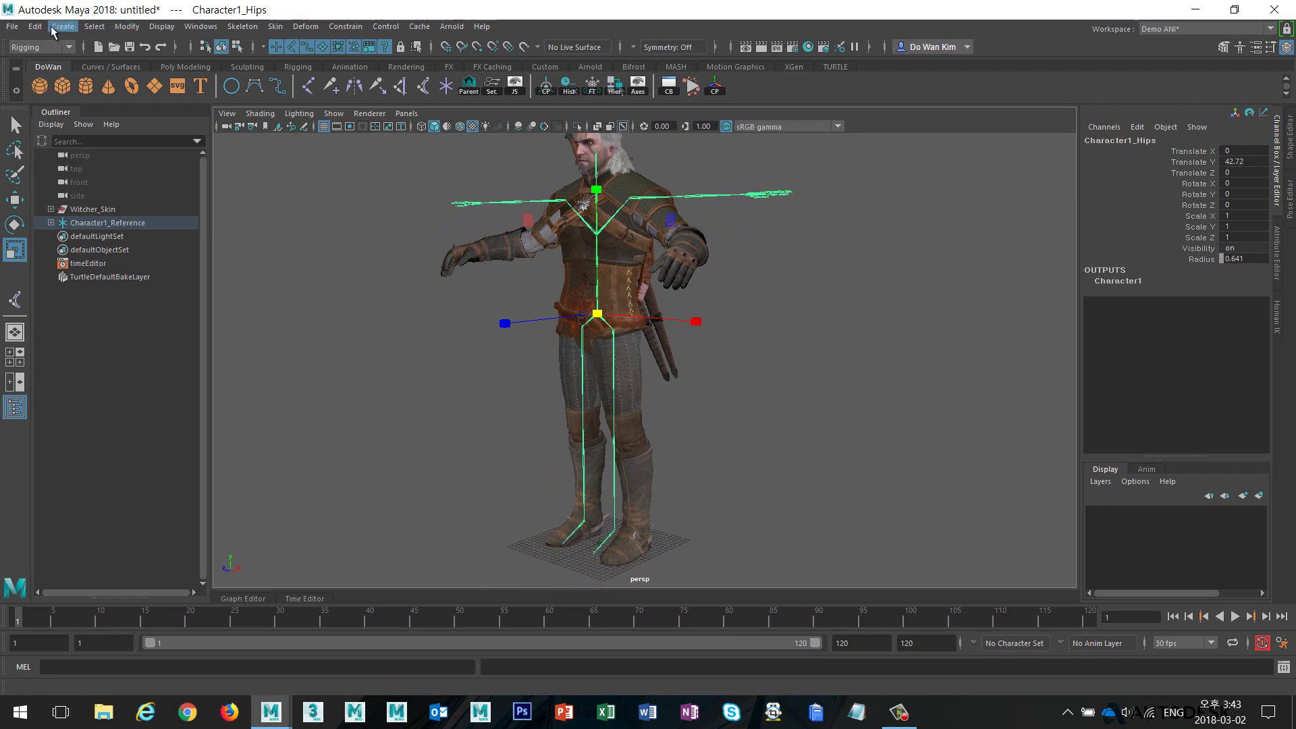
pyautogui.click(94, 26)
pyautogui.click(162, 92)
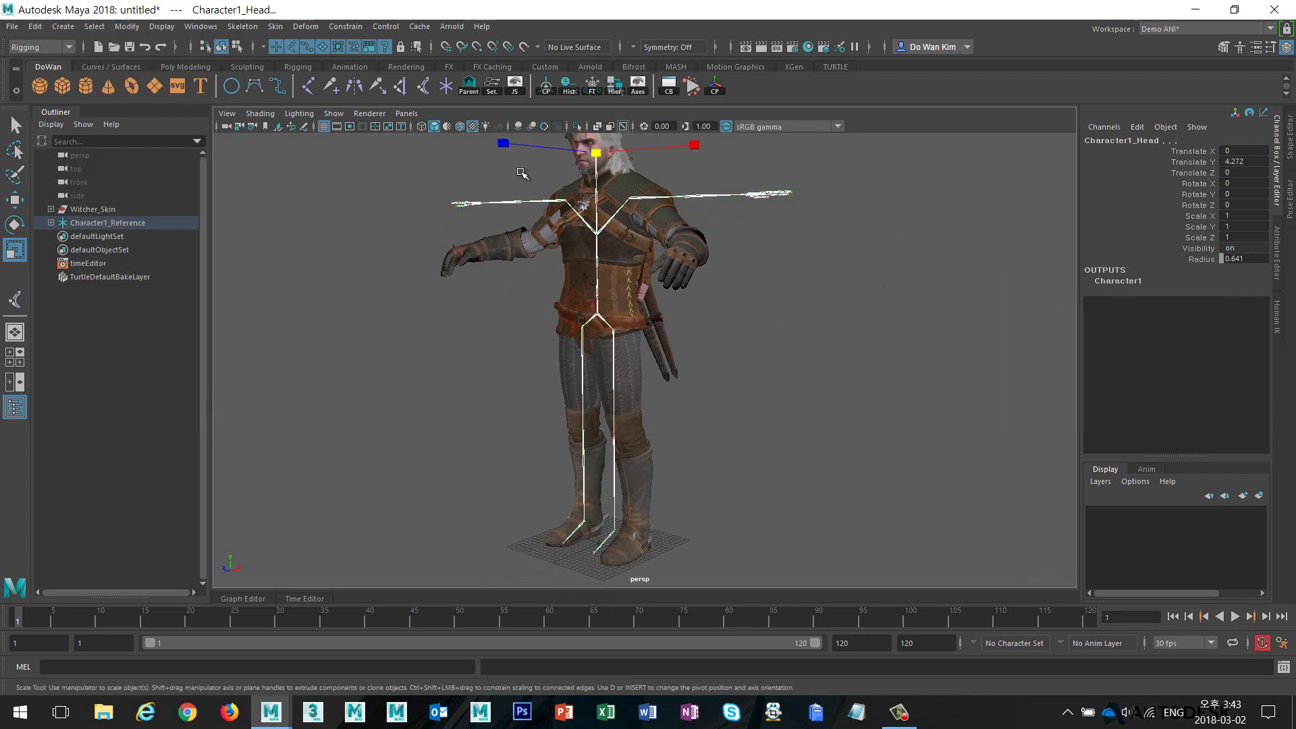
pyautogui.click(1259, 257)
pyautogui.write('1')
pyautogui.press('Return')
pyautogui.keyDown('alt'); pyautogui.moveTo(766, 284); pyautogui.dragTo(799, 301); pyautogui.keyUp('alt')
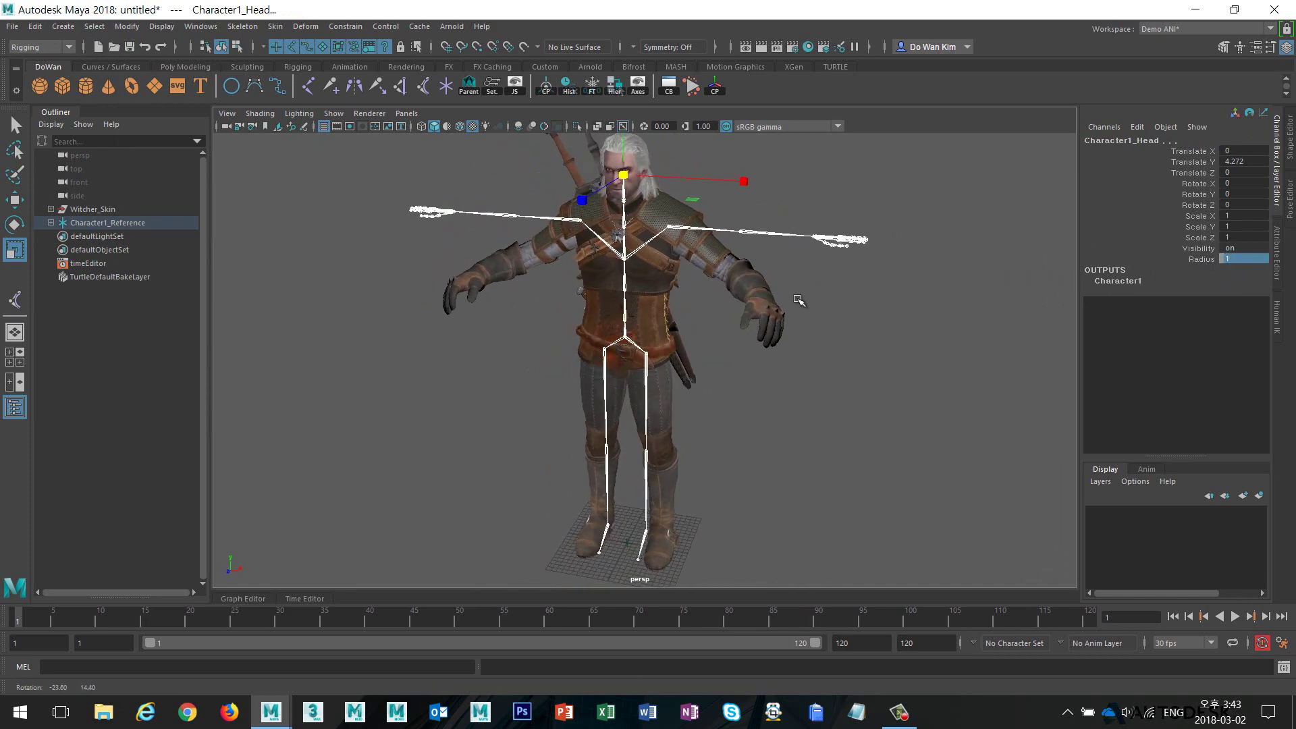
# - Adjust the global joint display size for the skeleton, close the size window and clear the joint selection
pyautogui.click(514, 85)
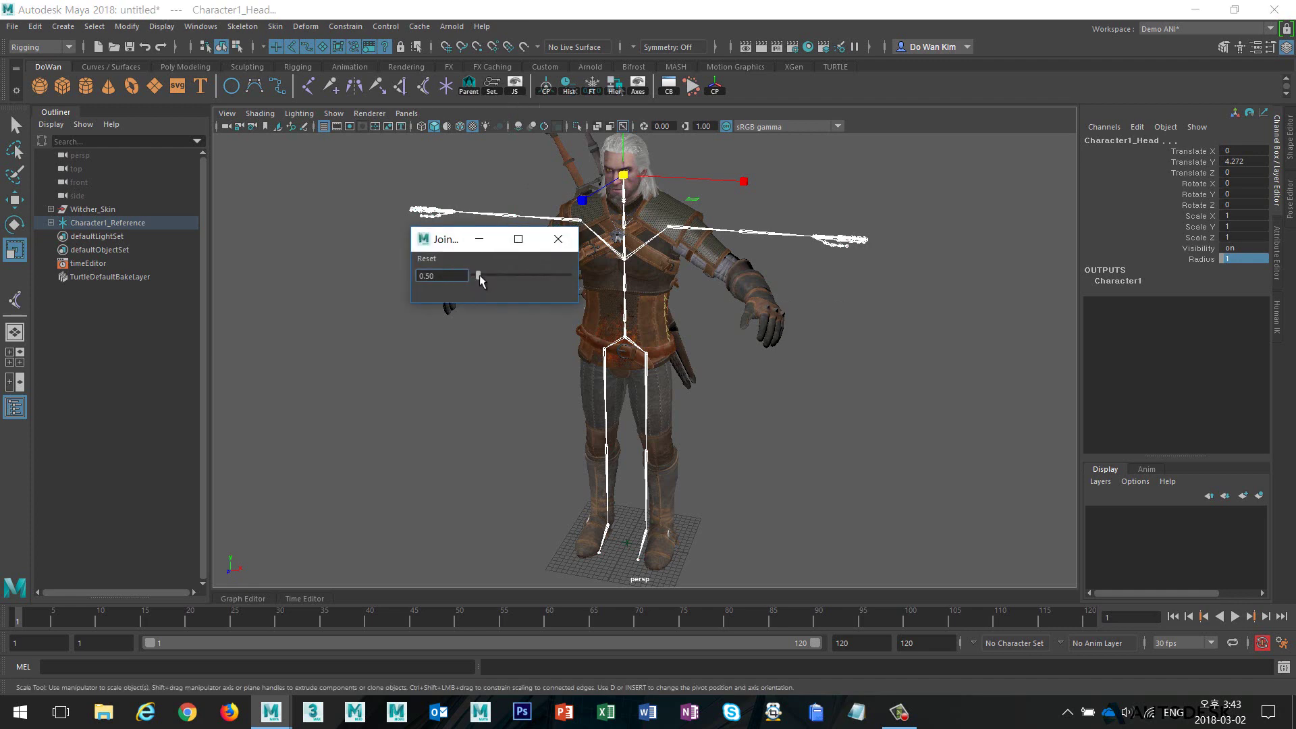
pyautogui.moveTo(481, 280)
pyautogui.mouseDown()
pyautogui.moveTo(503, 280)
pyautogui.moveTo(479, 280)
pyautogui.mouseUp()
pyautogui.click(558, 239)
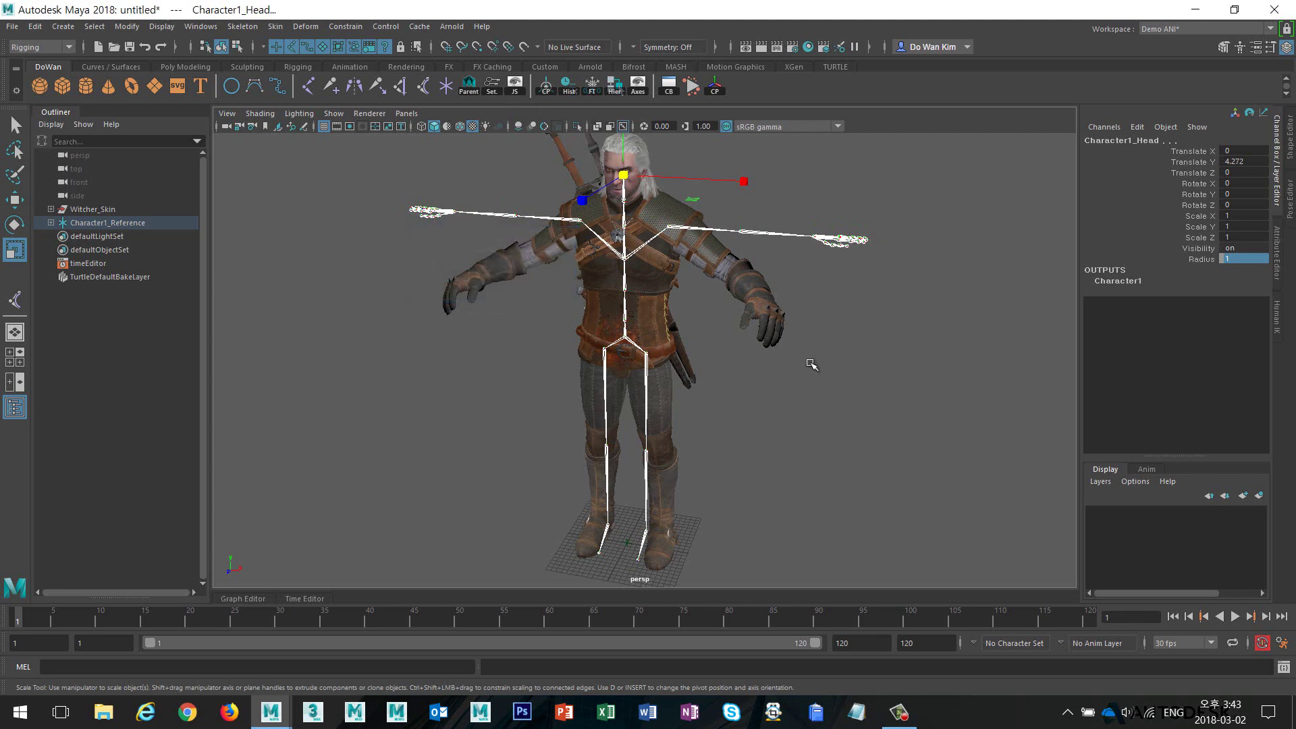
pyautogui.click(875, 415)
# - Show the wireframe over the shaded character mesh for aligning the leg joints
pyautogui.keyDown('alt'); pyautogui.moveTo(875, 415); pyautogui.dragTo(830, 409, button='right'); pyautogui.keyUp('alt')
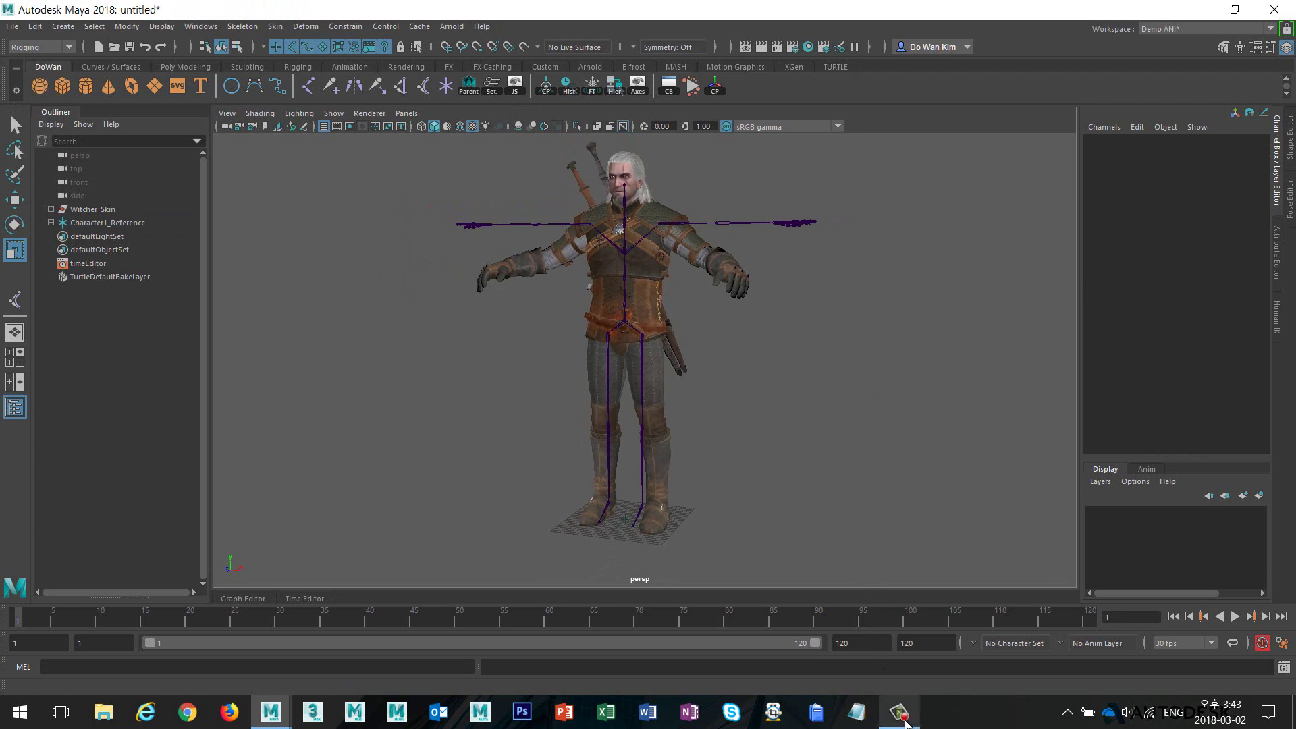
pyautogui.scroll(5, 770, 439)
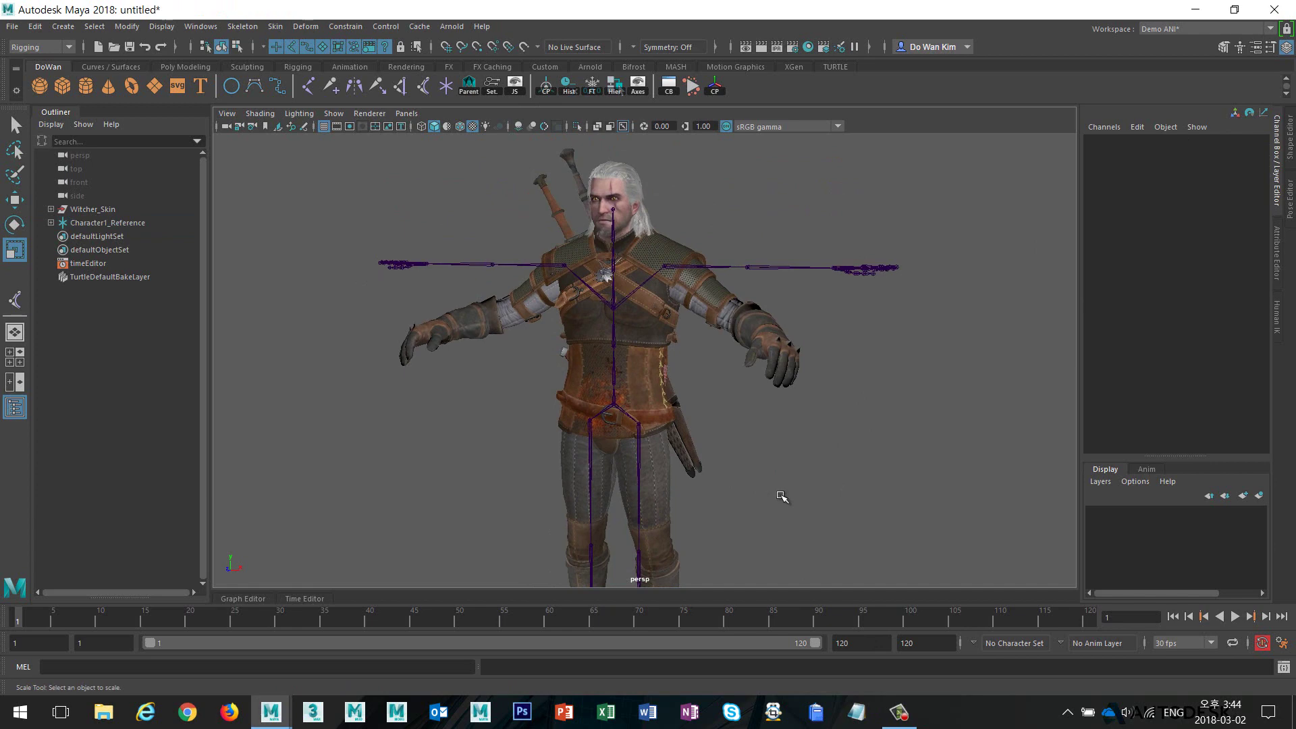
pyautogui.scroll(6, 722, 456)
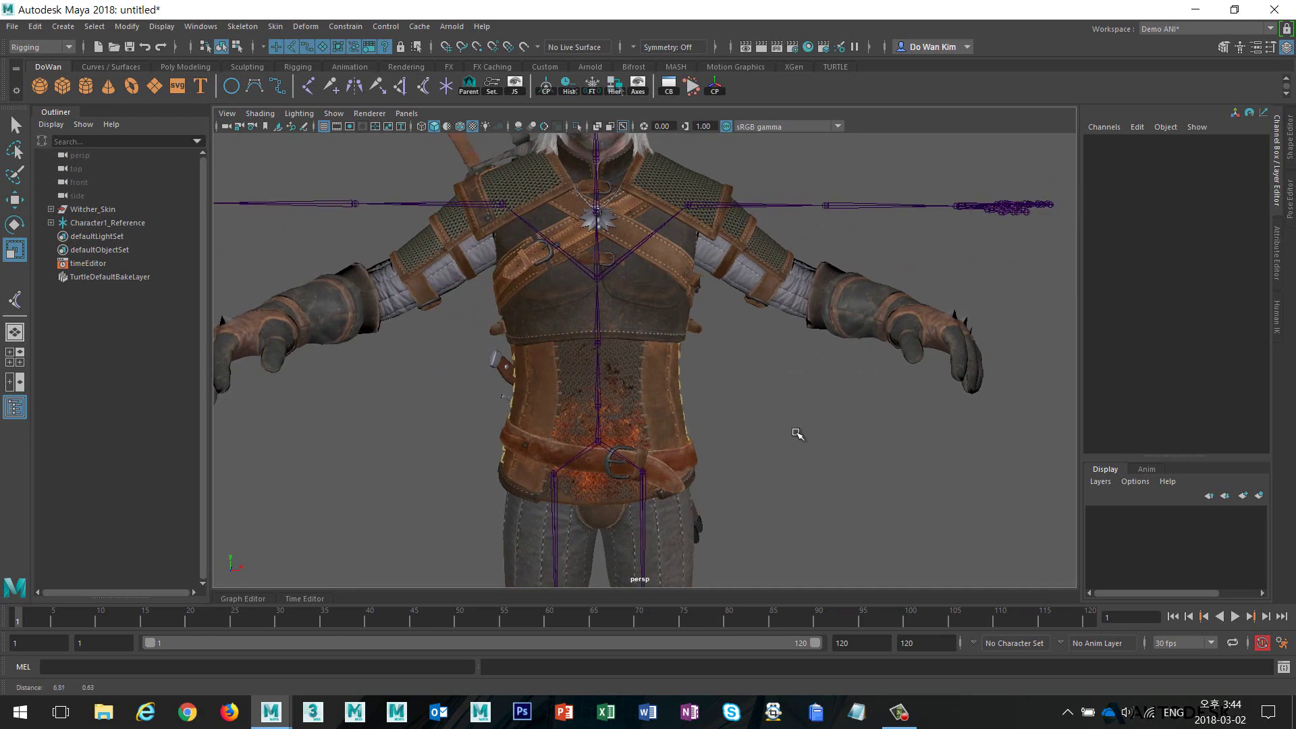
pyautogui.scroll(-6, 797, 434)
pyautogui.scroll(4, 700, 466)
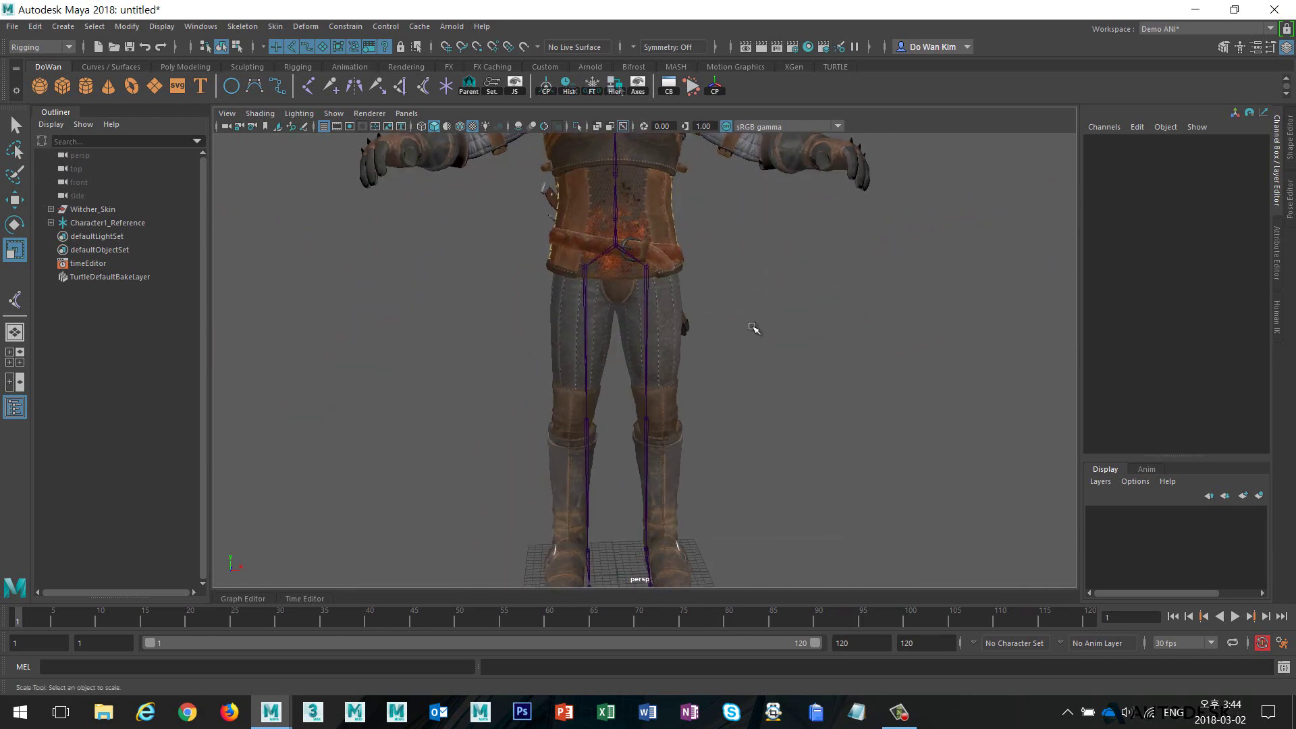
pyautogui.keyDown('alt'); pyautogui.moveTo(810, 405); pyautogui.dragTo(709, 350); pyautogui.keyUp('alt')
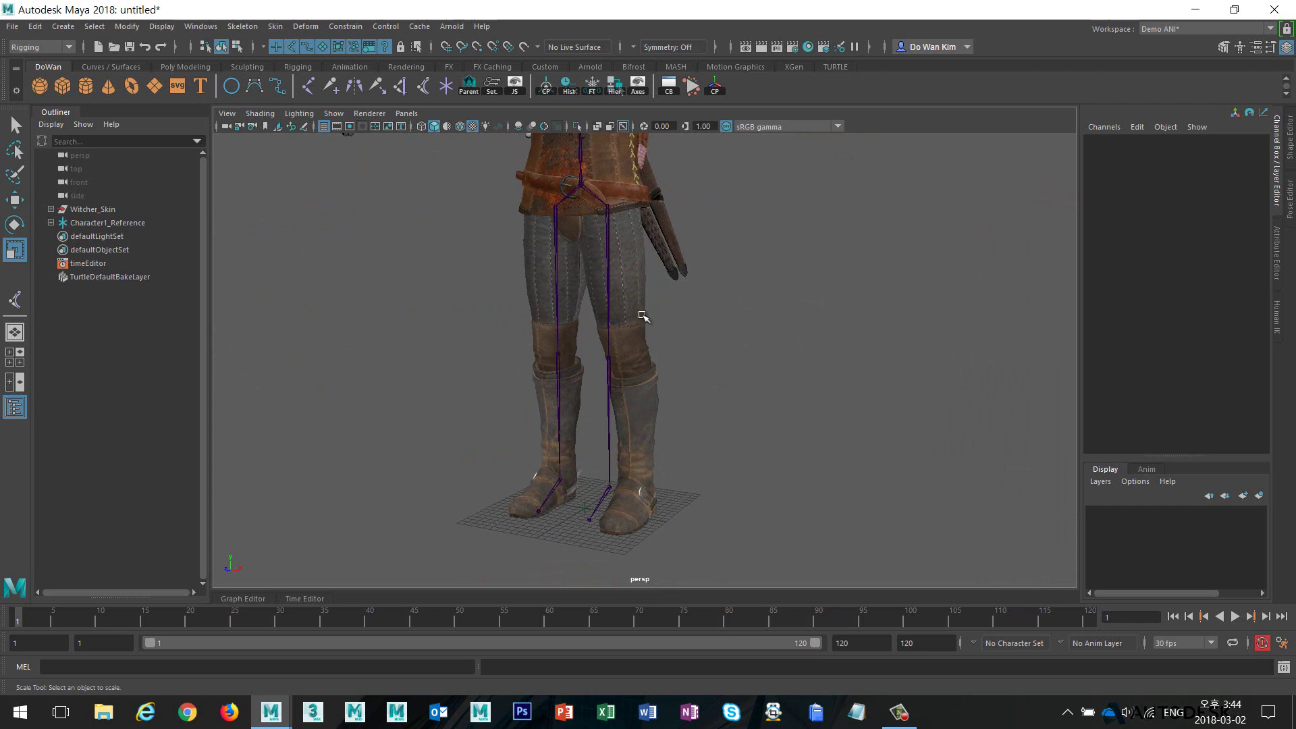
pyautogui.keyDown('alt'); pyautogui.moveTo(680, 359); pyautogui.dragTo(796, 359); pyautogui.keyUp('alt')
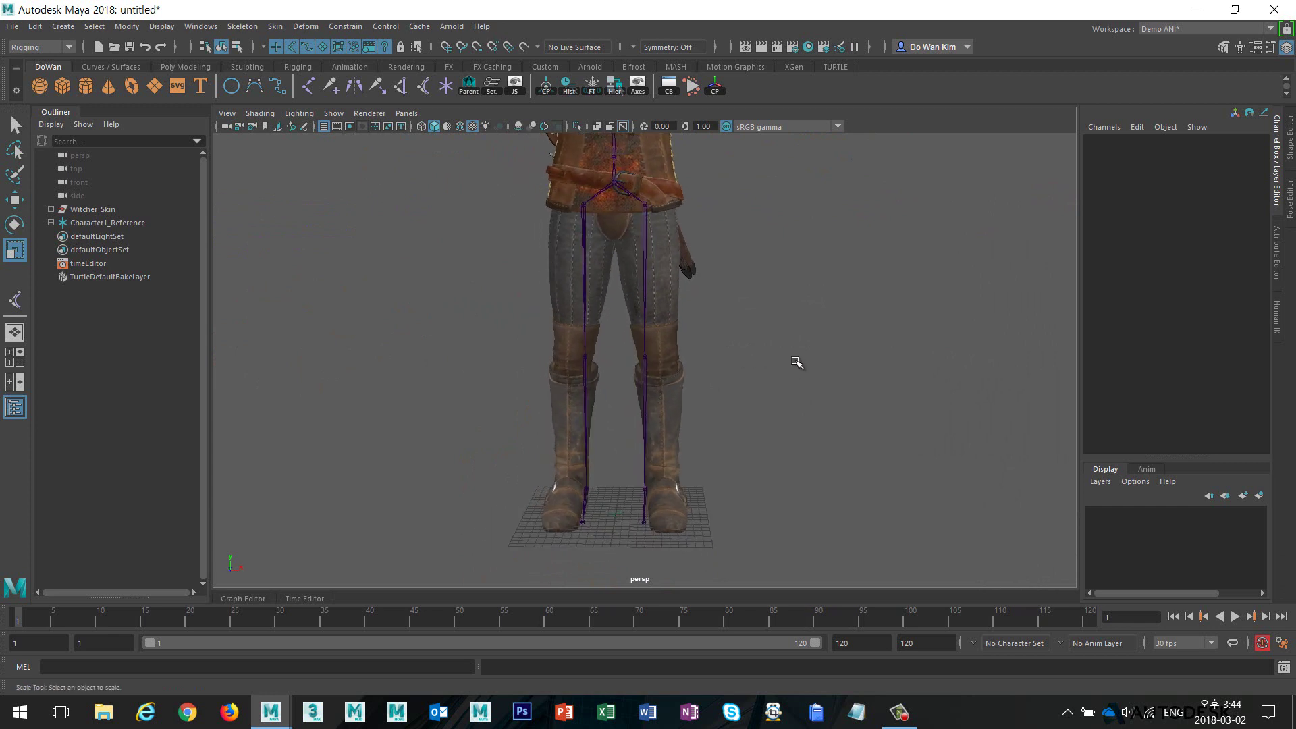
pyautogui.click(460, 126)
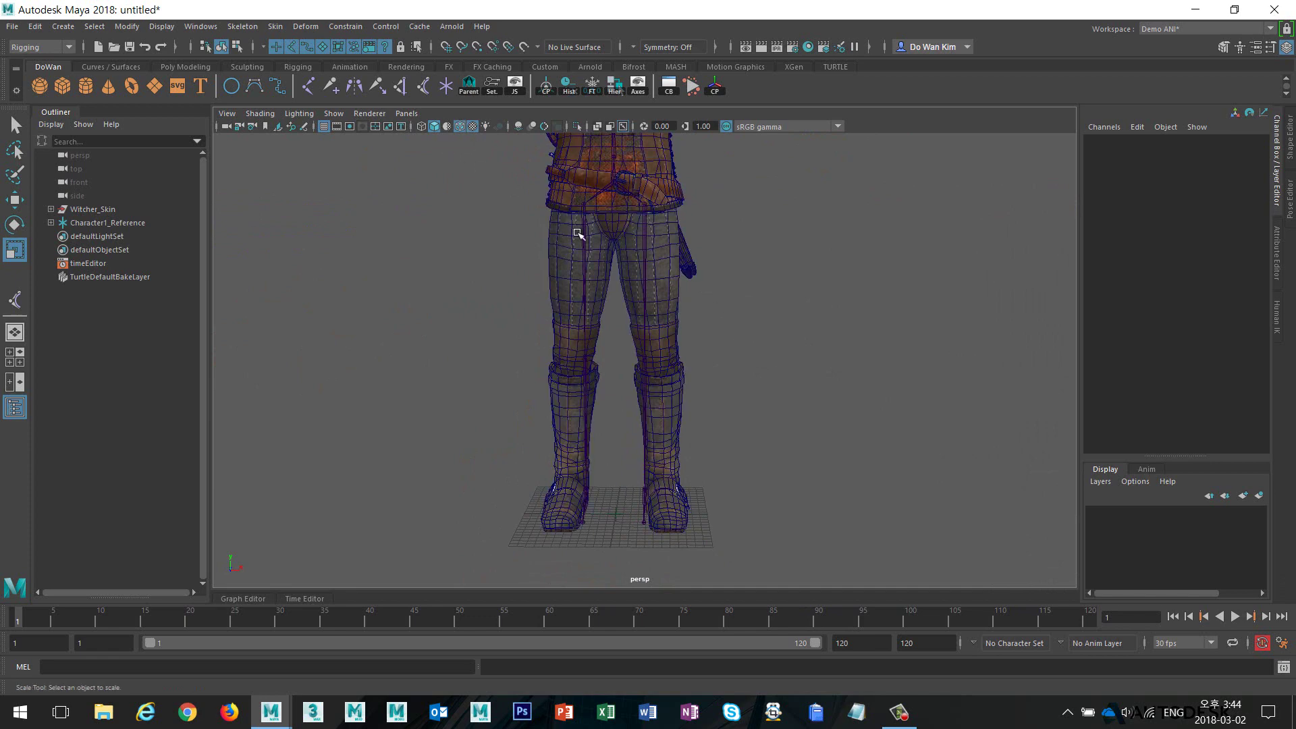
# - Rotate the Character1_LeftUpLeg joint about 4.38 degrees in Z so the joint chain follows the left leg
pyautogui.keyDown('alt'); pyautogui.moveTo(500, 176); pyautogui.dragTo(560, 251); pyautogui.keyUp('alt')
pyautogui.click(630, 214)
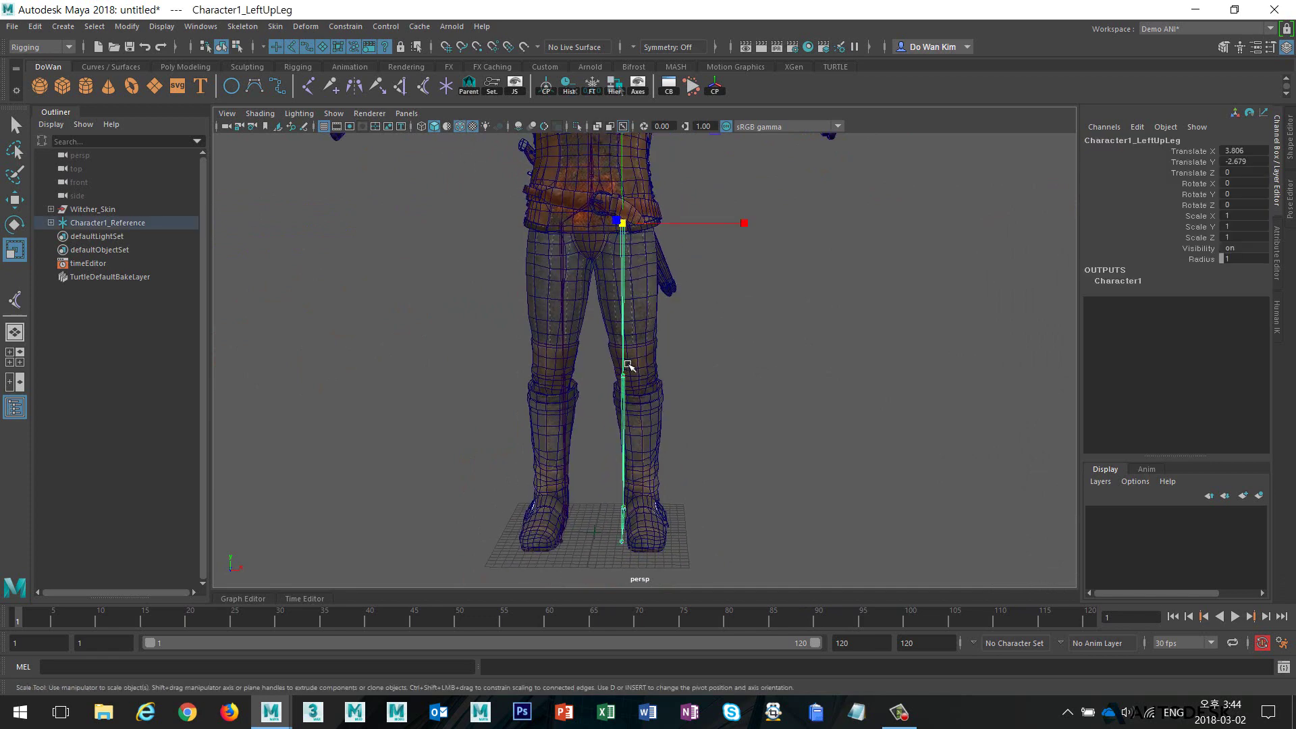
pyautogui.keyDown('alt'); pyautogui.moveTo(701, 372); pyautogui.dragTo(753, 308, button='middle'); pyautogui.keyUp('alt')
pyautogui.scroll(3, 755, 314)
pyautogui.press('e')
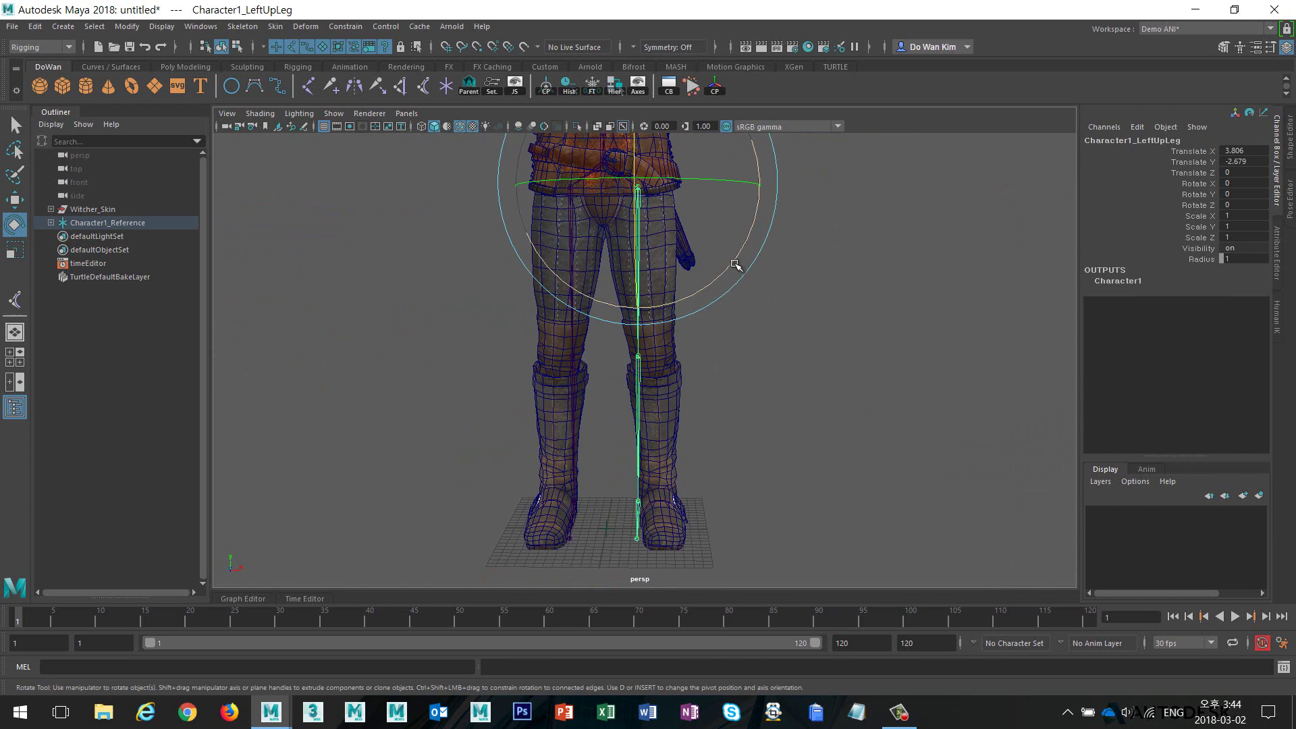
pyautogui.moveTo(736, 258); pyautogui.dragTo(750, 258)
pyautogui.keyDown('alt'); pyautogui.moveTo(764, 324); pyautogui.dragTo(768, 323); pyautogui.keyUp('alt')
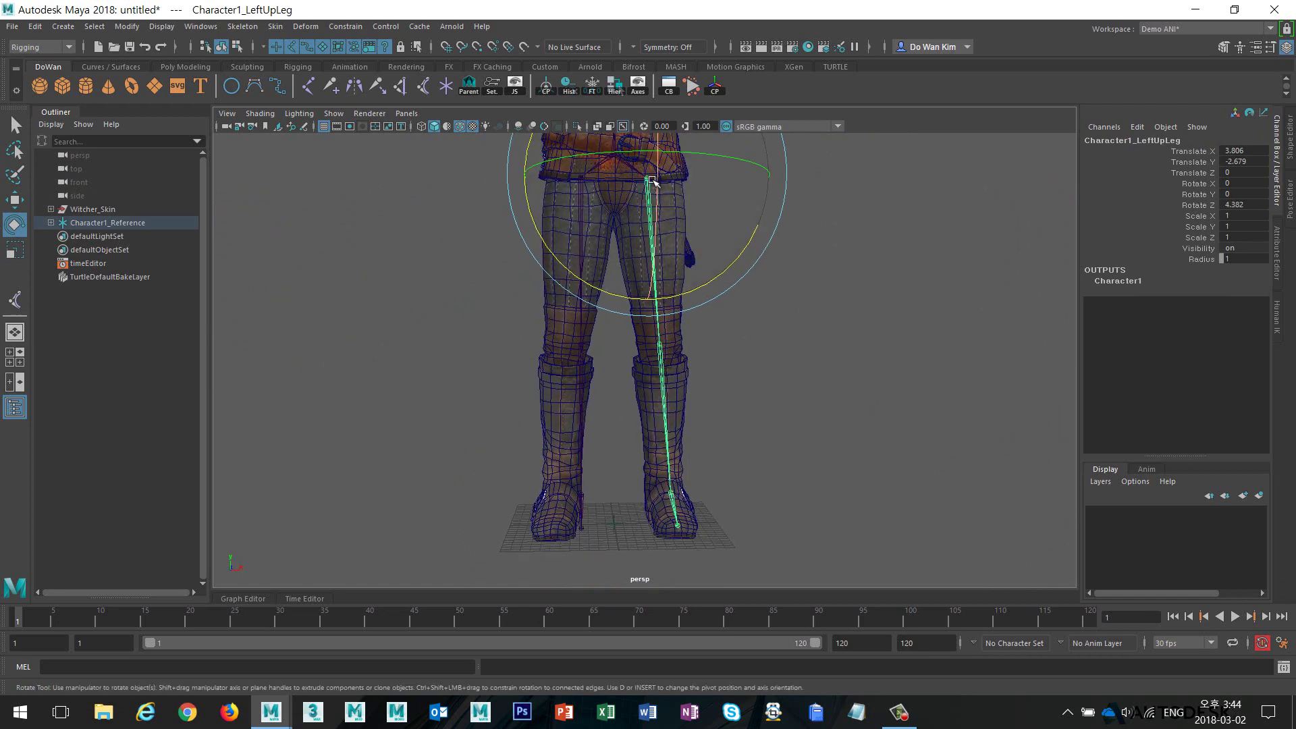
# - Move Character1_LeftUpLeg back to a Translate Z of about -0.505 and rotate it about 1 degree in X
pyautogui.keyDown('alt'); pyautogui.moveTo(711, 410); pyautogui.dragTo(555, 412); pyautogui.keyUp('alt')
pyautogui.keyDown('alt'); pyautogui.moveTo(538, 249); pyautogui.dragTo(556, 274, button='middle'); pyautogui.keyUp('alt')
pyautogui.press('w')
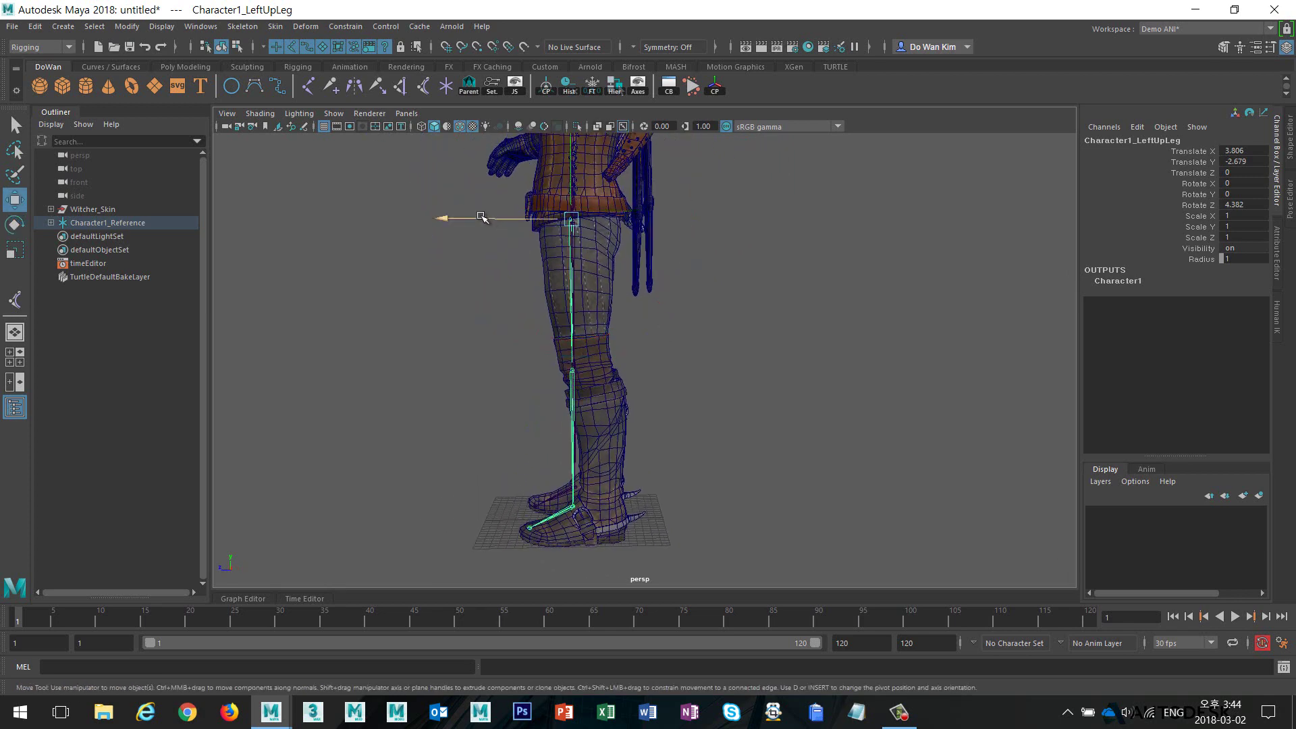
pyautogui.moveTo(479, 218); pyautogui.dragTo(485, 218)
pyautogui.keyDown('alt'); pyautogui.moveTo(544, 376); pyautogui.dragTo(536, 349, button='middle'); pyautogui.keyUp('alt')
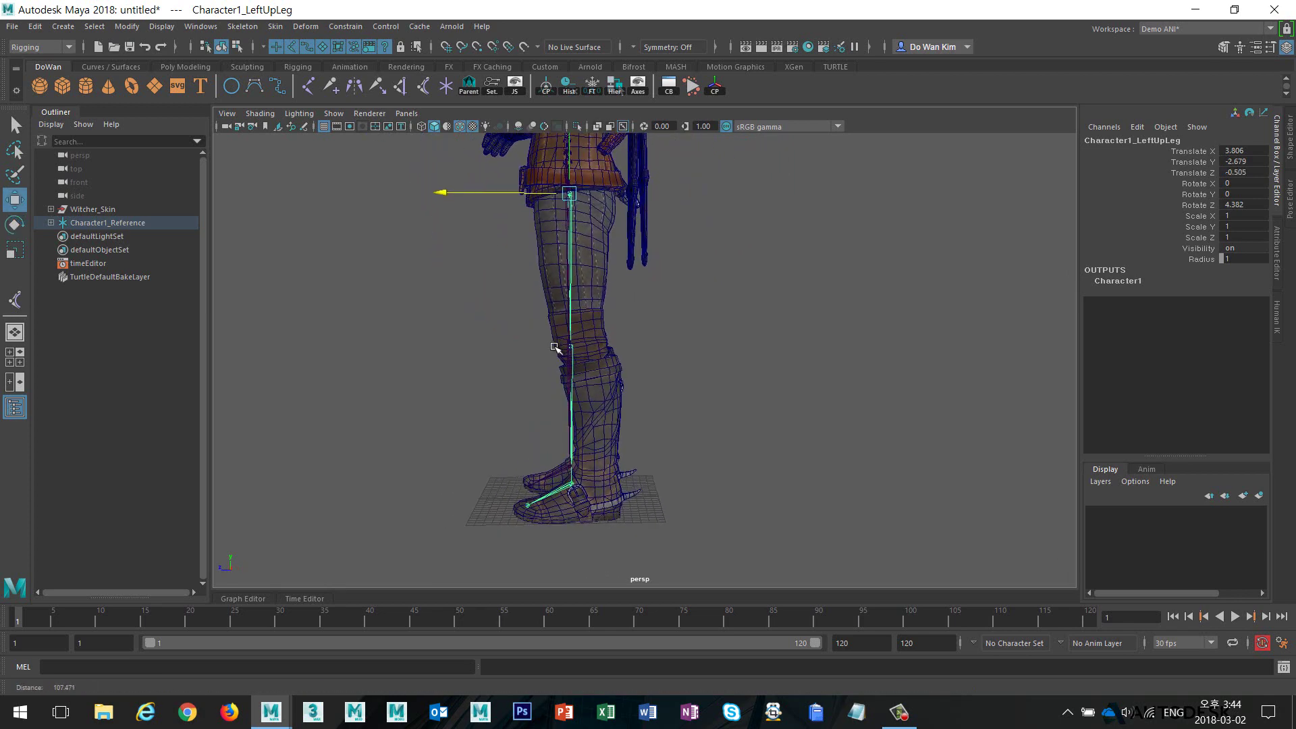
pyautogui.press('e')
pyautogui.moveTo(628, 292); pyautogui.dragTo(630, 298)
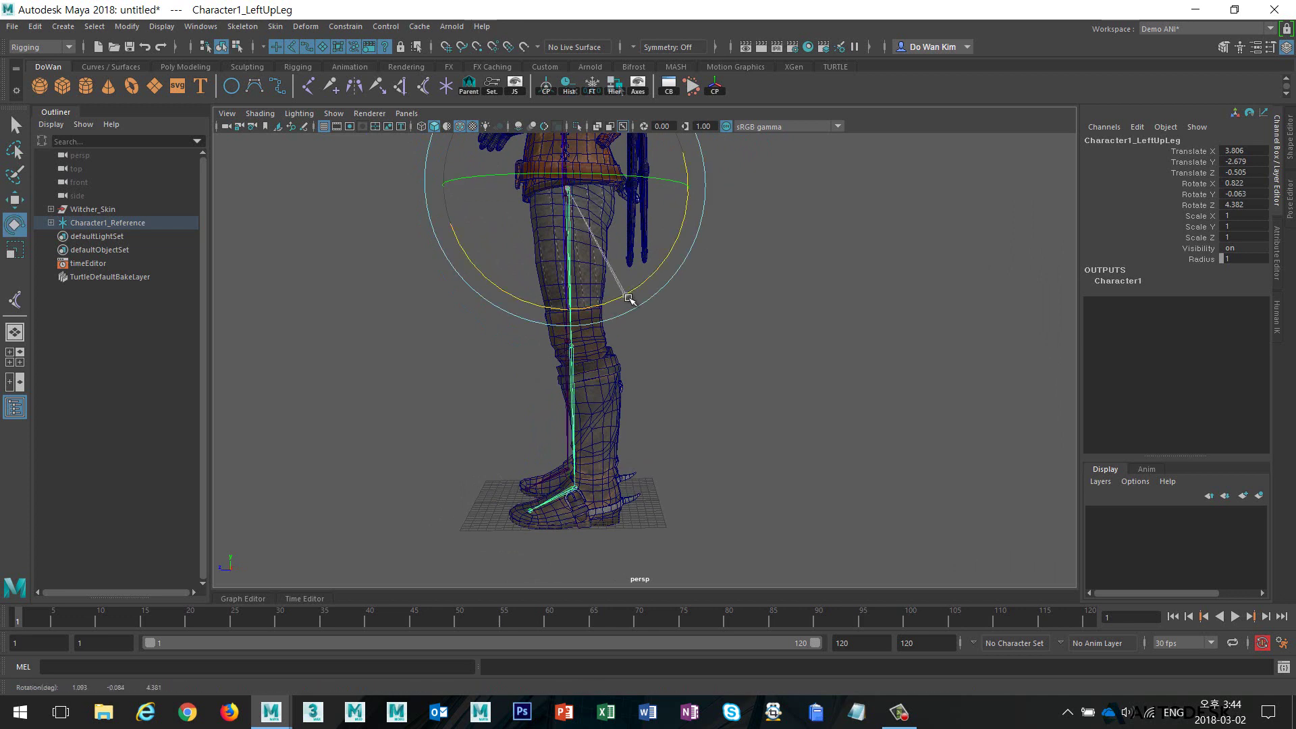
pyautogui.click(735, 376)
# - Rotate the Character1_LeftLeg knee joint about 7.37 degrees in X so the shin follows the boot
pyautogui.scroll(3, 593, 385)
pyautogui.click(585, 353)
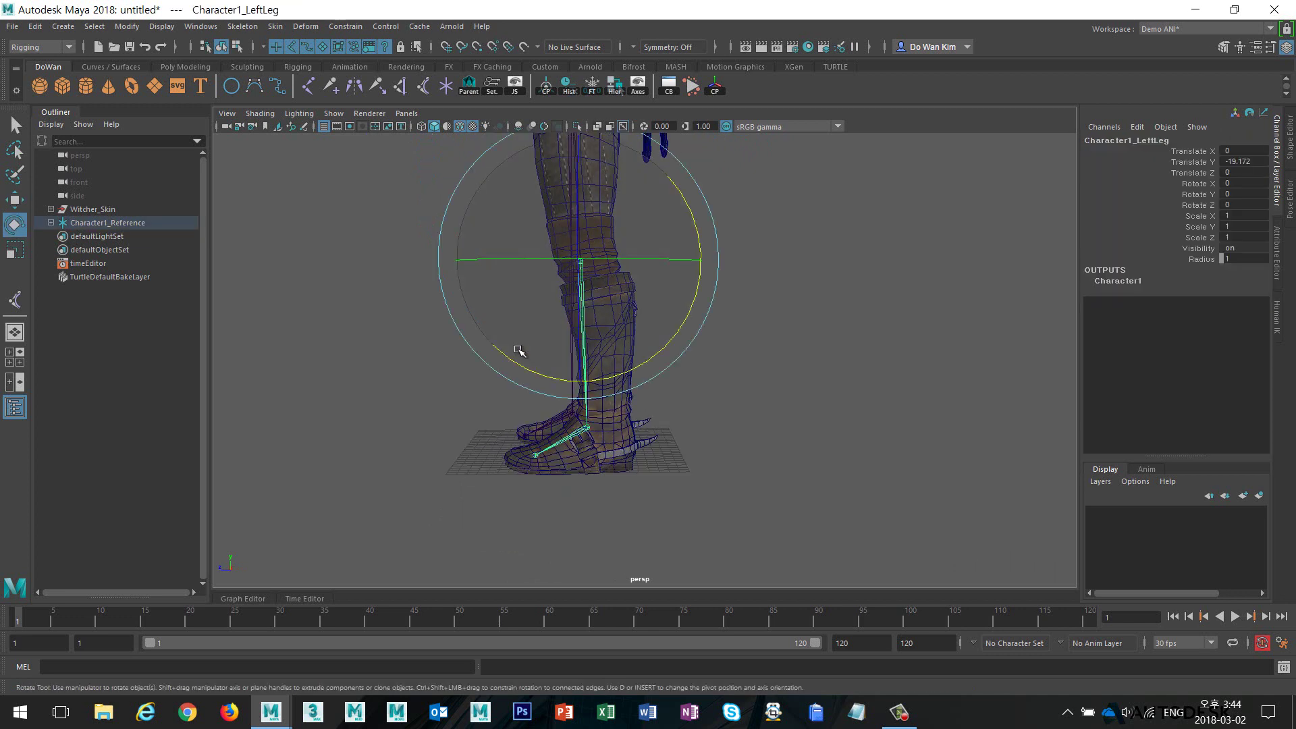
pyautogui.moveTo(518, 358); pyautogui.dragTo(535, 365)
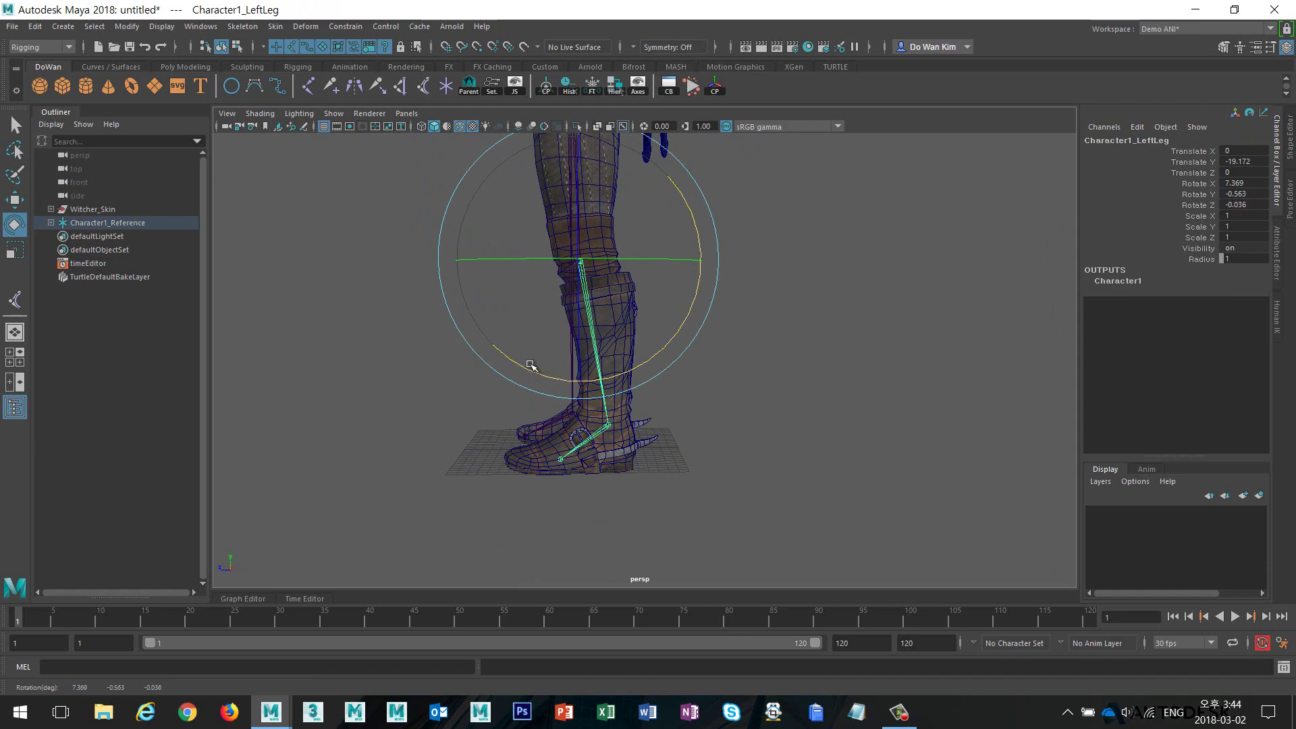
pyautogui.keyDown('alt'); pyautogui.moveTo(530, 364); pyautogui.dragTo(657, 353, button='right'); pyautogui.keyUp('alt')
# - Switch the Move tool's axis orientation to Object for the Character1_LeftLeg joint
pyautogui.keyDown('alt'); pyautogui.moveTo(703, 284); pyautogui.dragTo(747, 318, button='middle'); pyautogui.keyUp('alt')
pyautogui.press('w')
pyautogui.keyDown('alt'); pyautogui.moveTo(719, 318); pyautogui.dragTo(752, 311); pyautogui.keyUp('alt')
pyautogui.keyDown('alt'); pyautogui.moveTo(607, 153); pyautogui.dragTo(660, 178); pyautogui.keyUp('alt')
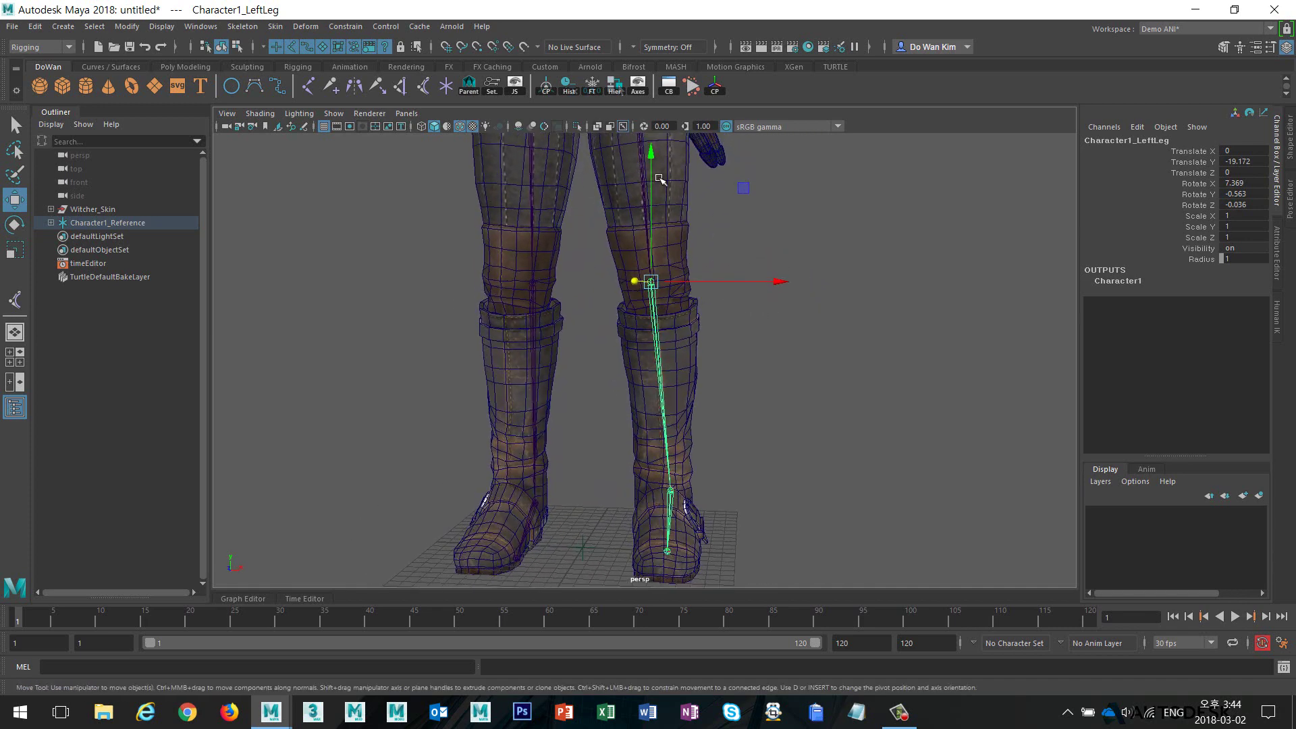
pyautogui.keyDown('alt'); pyautogui.moveTo(695, 332); pyautogui.dragTo(666, 327); pyautogui.keyUp('alt')
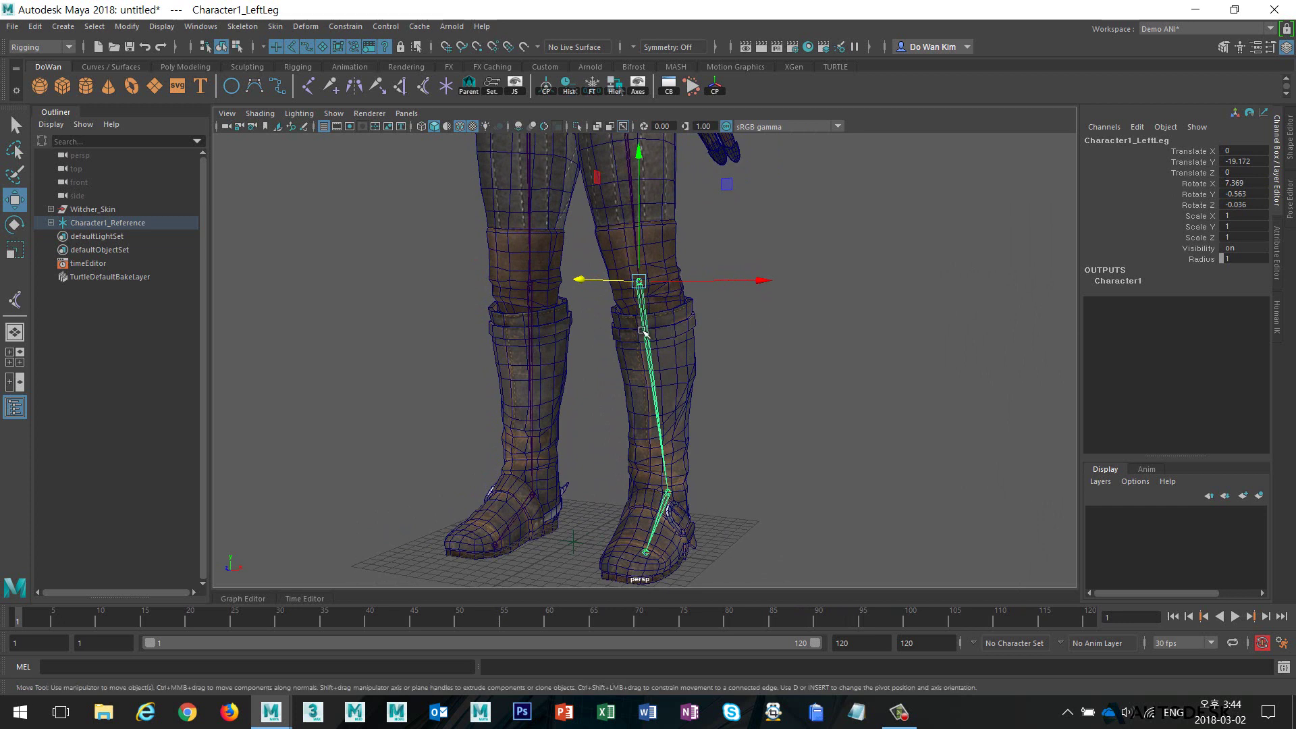
pyautogui.click(641, 284)
pyautogui.keyDown('ctrl'); pyautogui.keyDown('shift'); pyautogui.rightClick(640, 281); pyautogui.keyUp('shift'); pyautogui.keyUp('ctrl')
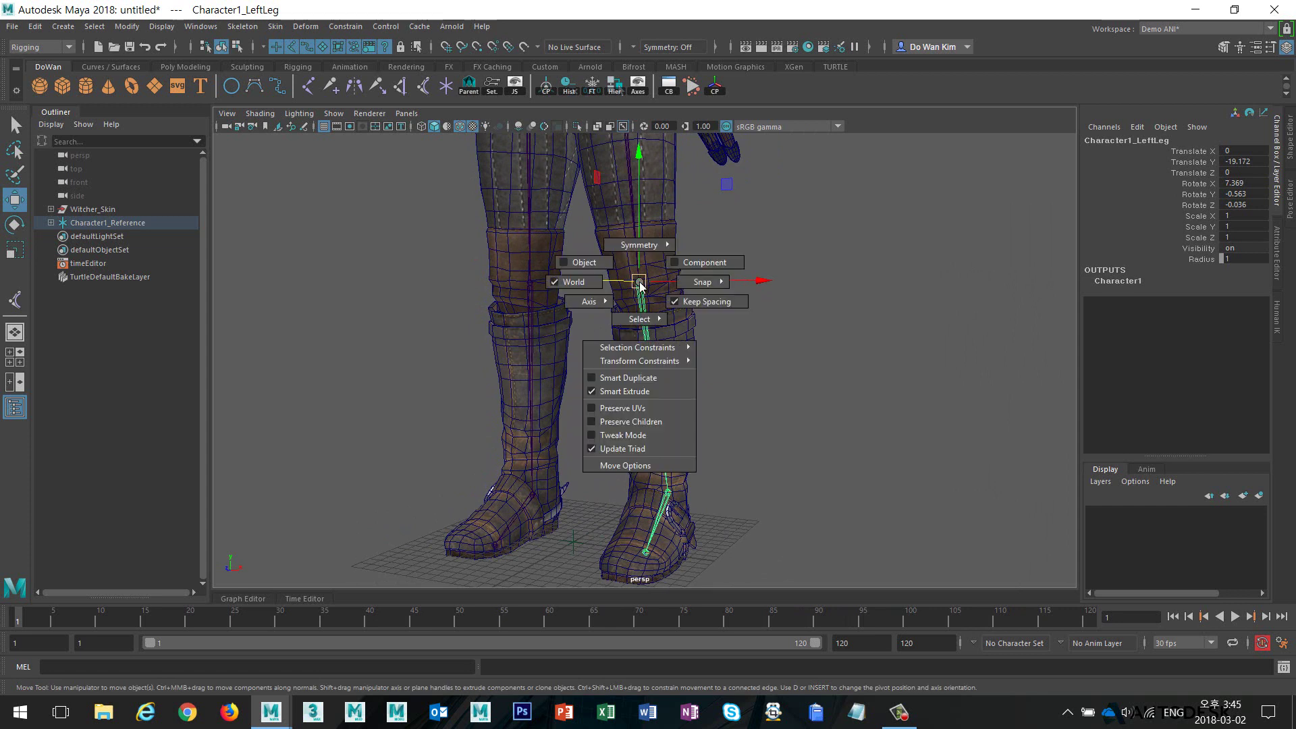
pyautogui.click(571, 260)
# - Raise the Character1_LeftLeg joint along its own axis to a Translate Y of about -16.96 at the knee
pyautogui.keyDown('alt'); pyautogui.moveTo(655, 308); pyautogui.dragTo(697, 309); pyautogui.keyUp('alt')
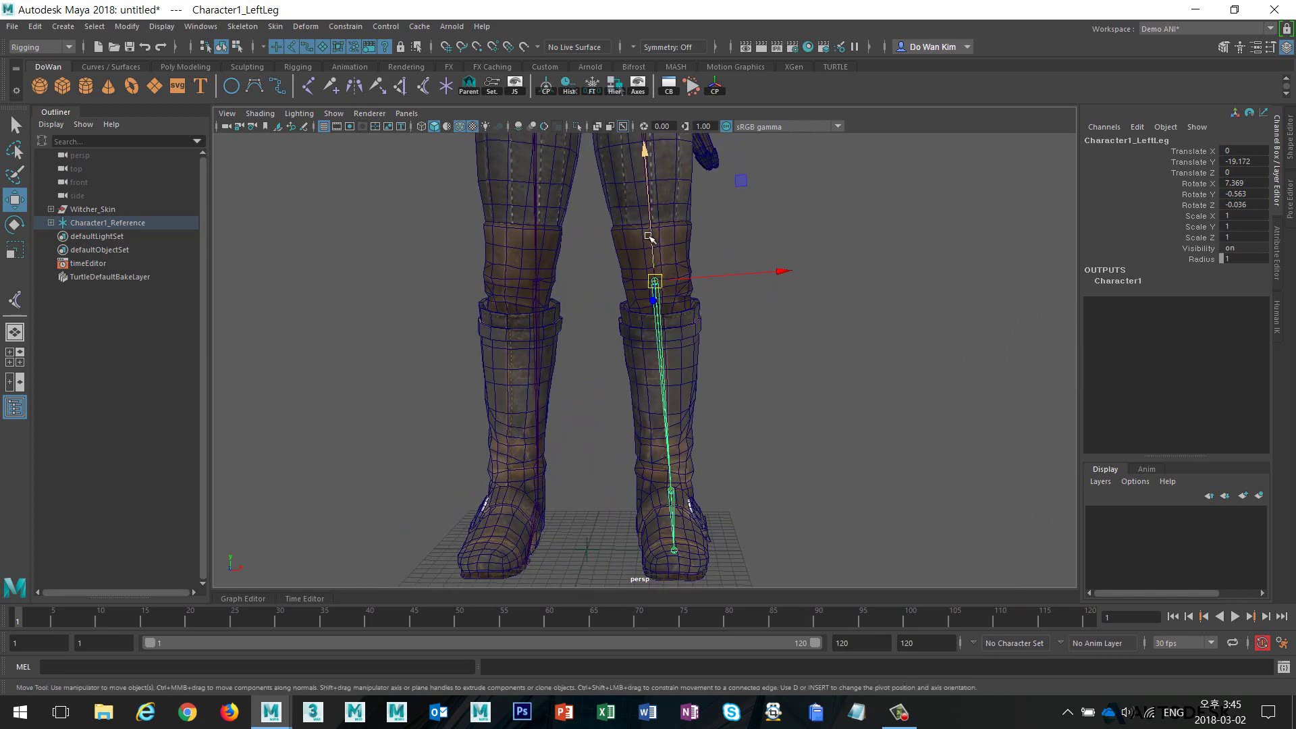
pyautogui.moveTo(650, 236); pyautogui.dragTo(647, 219)
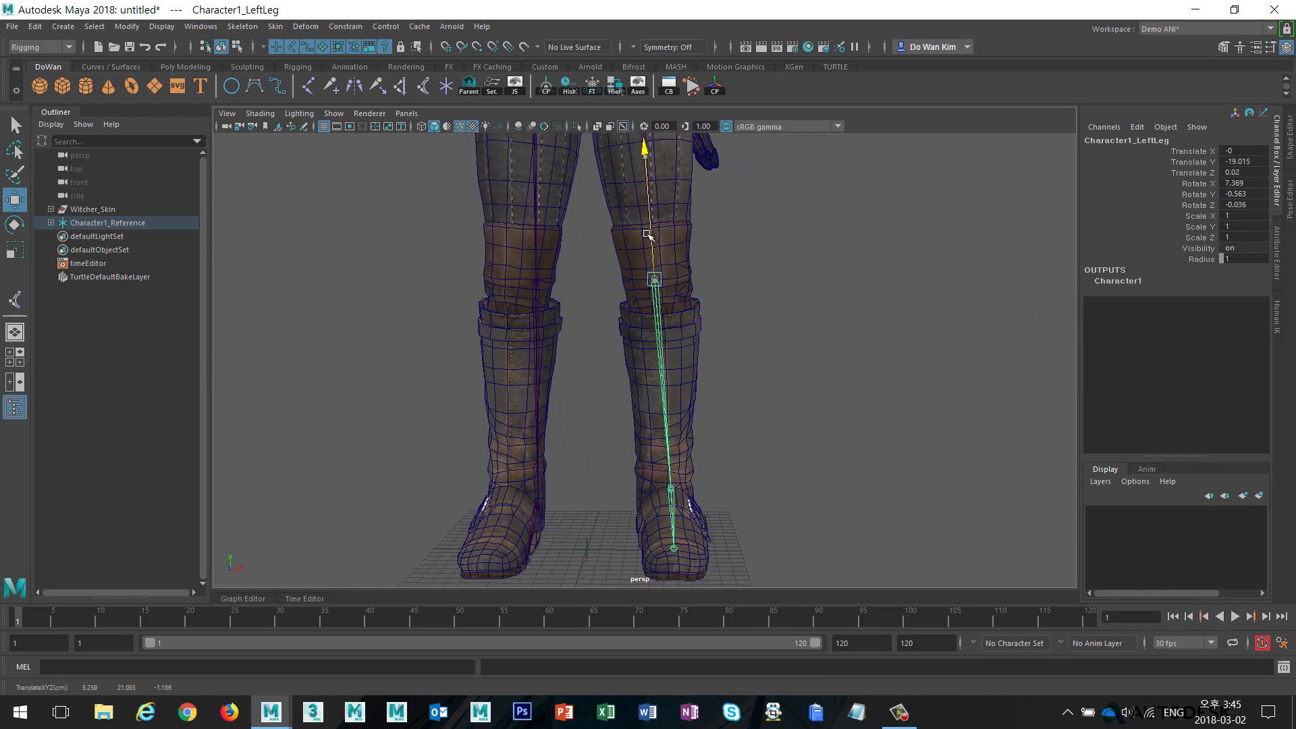
pyautogui.keyDown('alt'); pyautogui.moveTo(744, 322); pyautogui.dragTo(592, 302); pyautogui.keyUp('alt')
pyautogui.moveTo(598, 230); pyautogui.dragTo(592, 216)
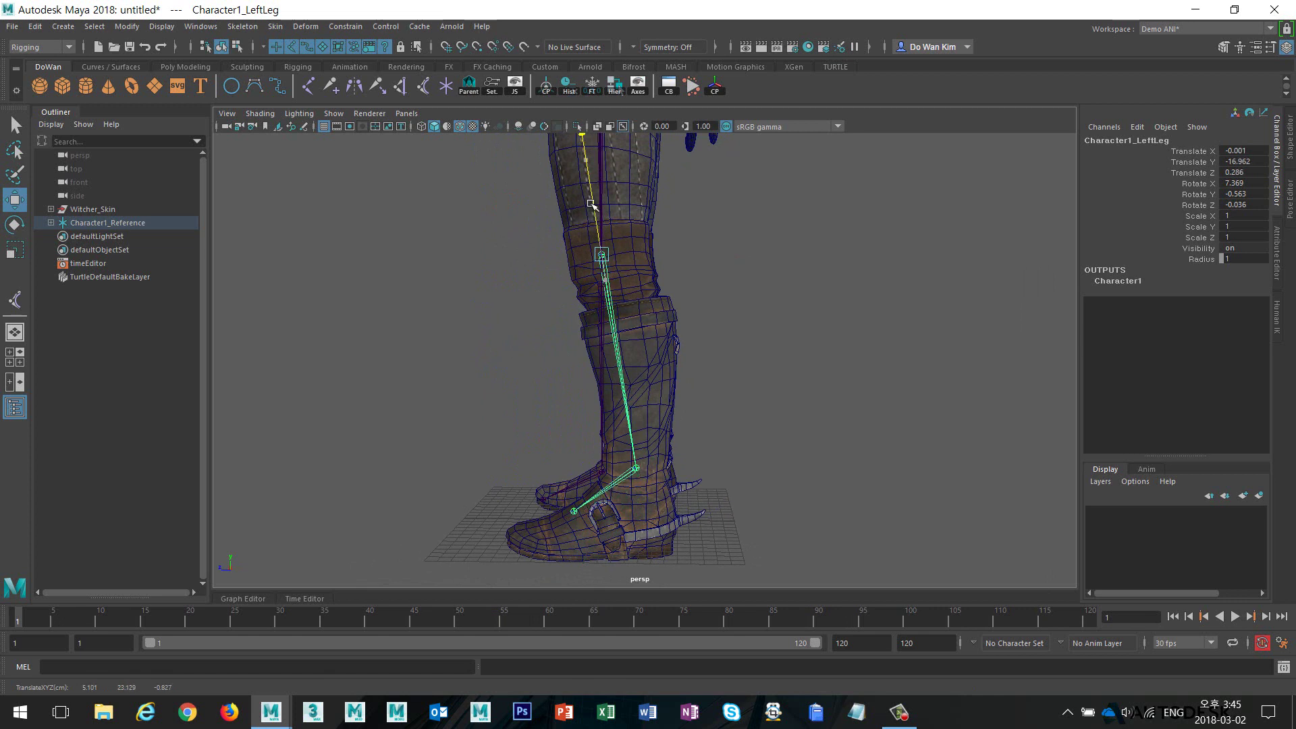
# - Lower the left foot joint to the ankle and move Character1_LeftToeBase to the boot tip, at about Translate Y -2.706 and Z 11.034
pyautogui.press('Down')
pyautogui.press('f')
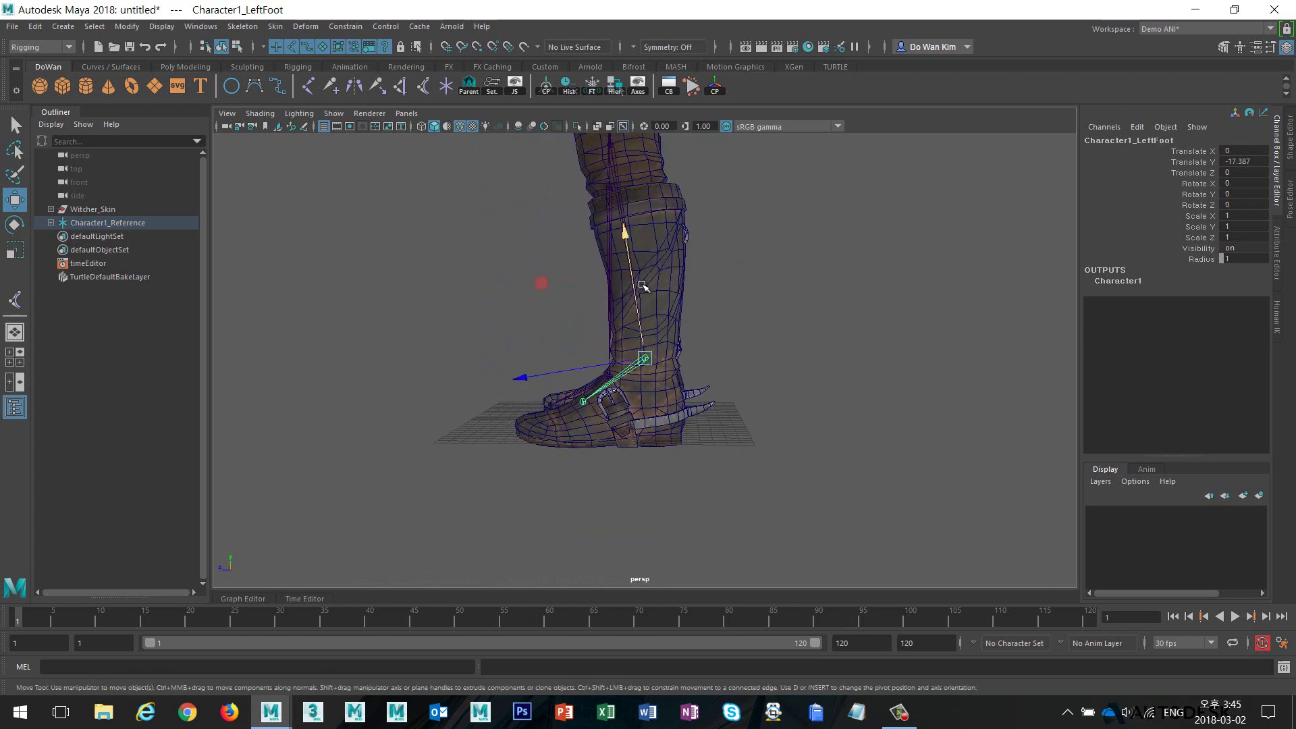
pyautogui.moveTo(631, 289); pyautogui.dragTo(502, 327)
pyautogui.click(625, 378)
pyautogui.press('space')
pyautogui.press('super')
pyautogui.press('super')
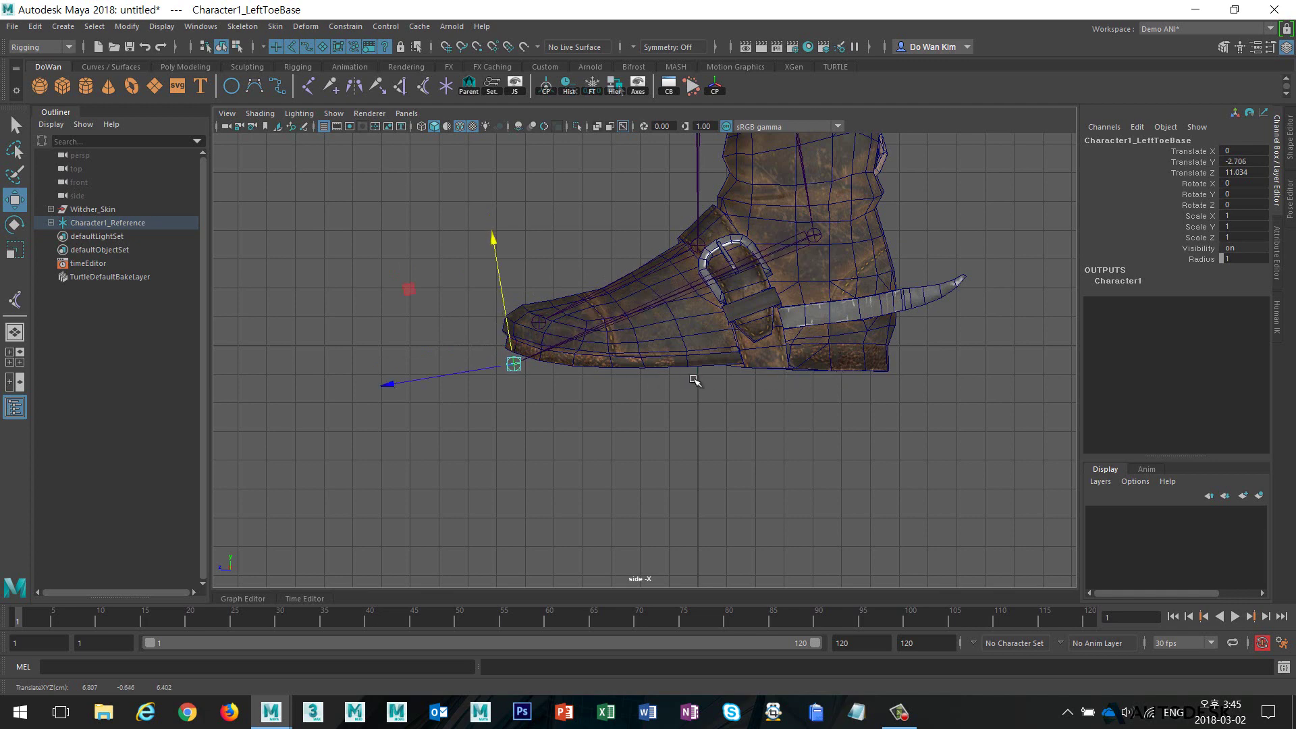
pyautogui.press('space')
pyautogui.moveTo(695, 379); pyautogui.dragTo(698, 308)
pyautogui.keyDown('alt'); pyautogui.moveTo(719, 395); pyautogui.dragTo(735, 428); pyautogui.keyUp('alt')
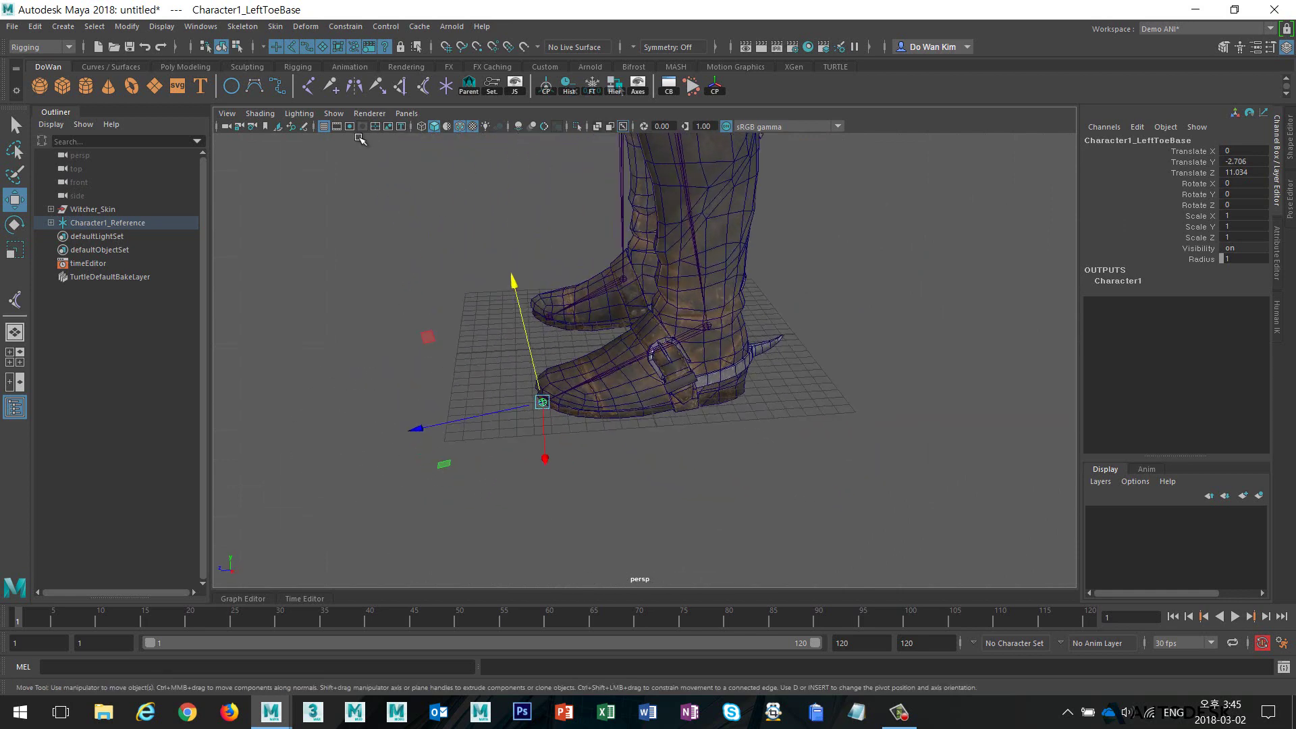
pyautogui.click(240, 27)
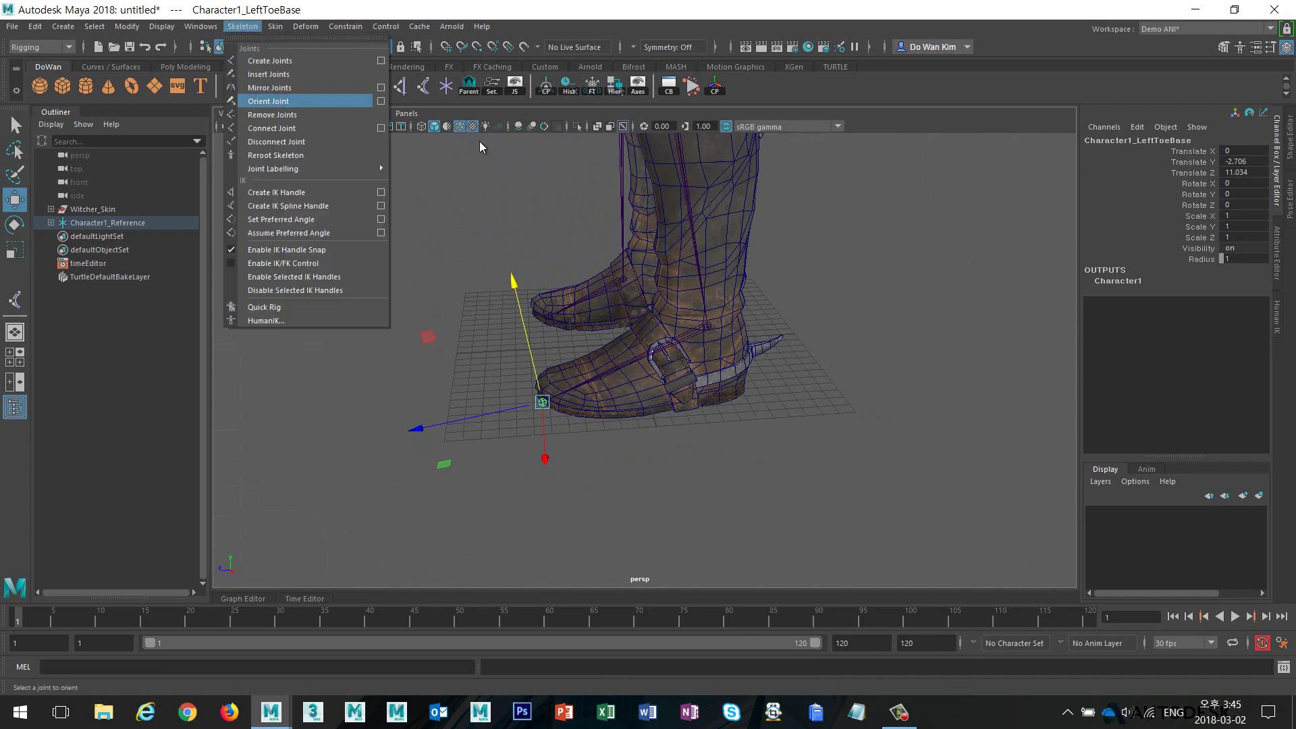
pyautogui.keyDown('alt'); pyautogui.moveTo(914, 356); pyautogui.dragTo(685, 362, button='right'); pyautogui.keyUp('alt')
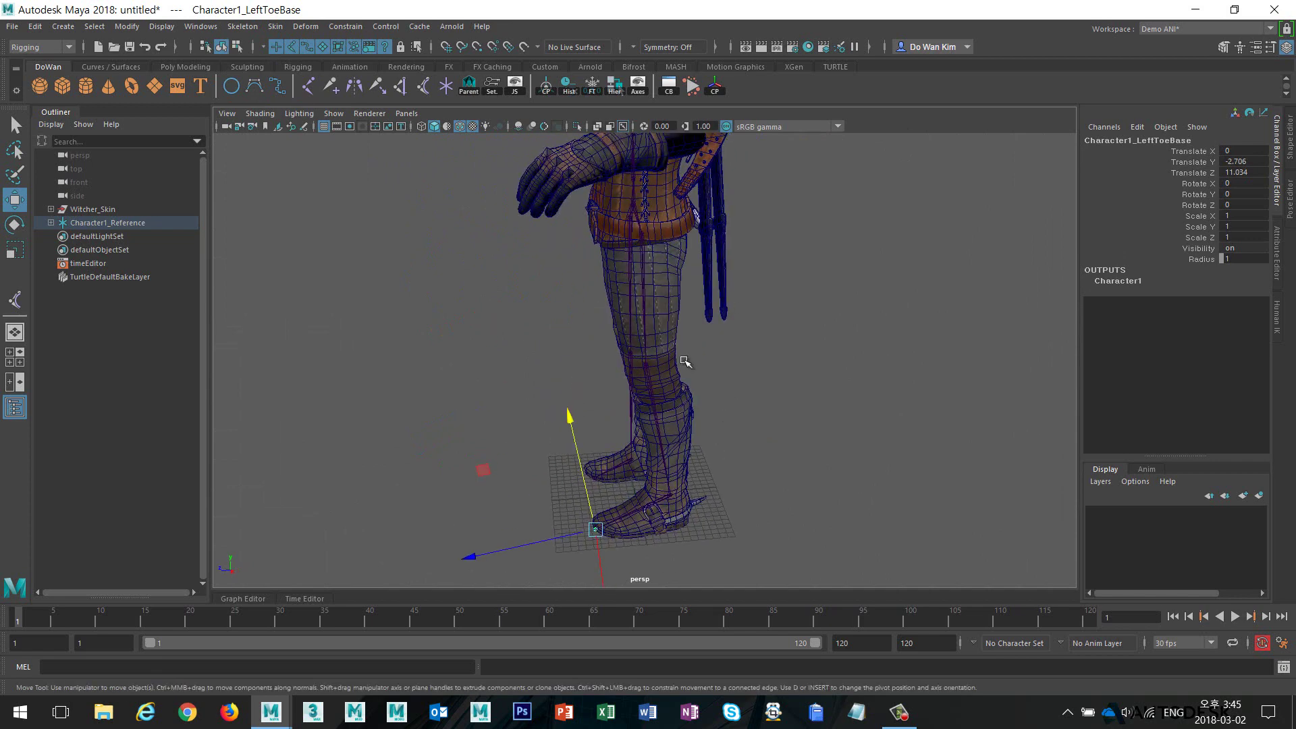
pyautogui.keyDown('alt'); pyautogui.moveTo(685, 361); pyautogui.dragTo(819, 312); pyautogui.keyUp('alt')
pyautogui.keyDown('alt'); pyautogui.moveTo(820, 313); pyautogui.dragTo(716, 540, button='middle'); pyautogui.keyUp('alt')
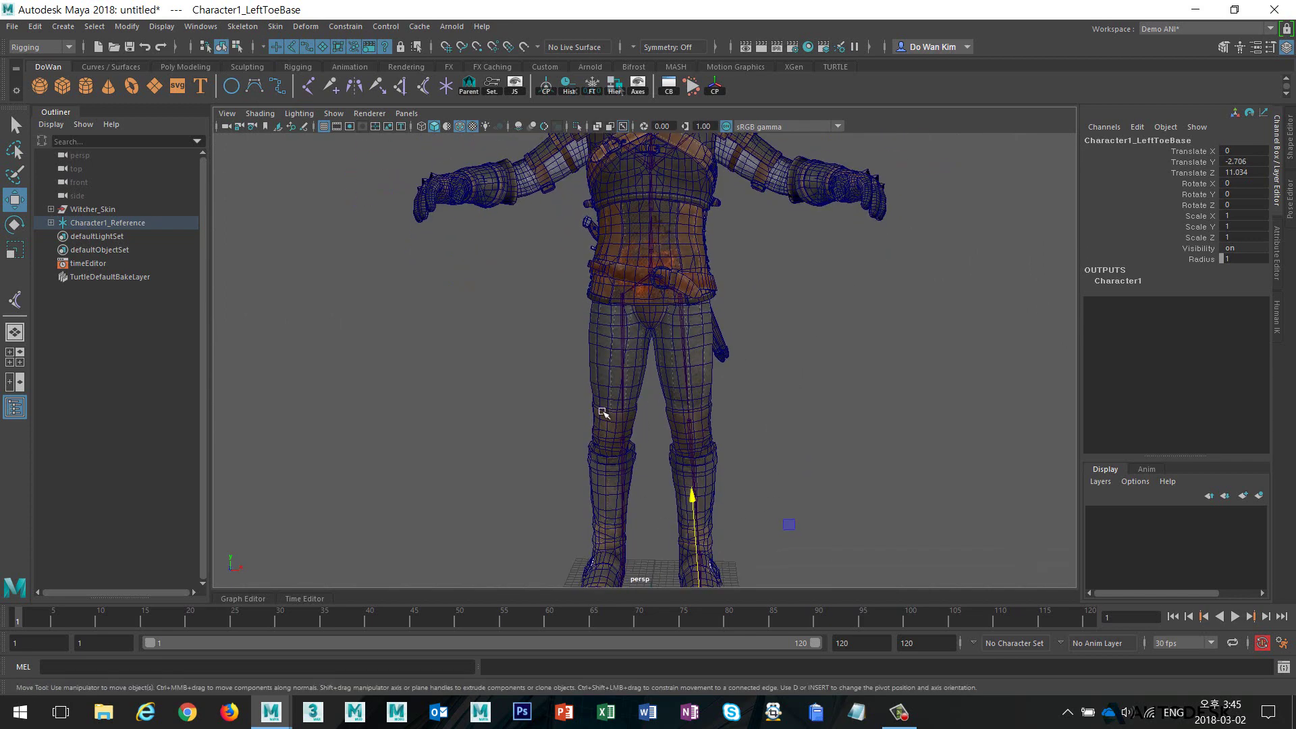
# - Raise the Character1_Neck joint to a Translate Y of about 9.092 at the base of the neck
pyautogui.keyDown('alt'); pyautogui.moveTo(718, 352); pyautogui.dragTo(829, 260, button='right'); pyautogui.keyUp('alt')
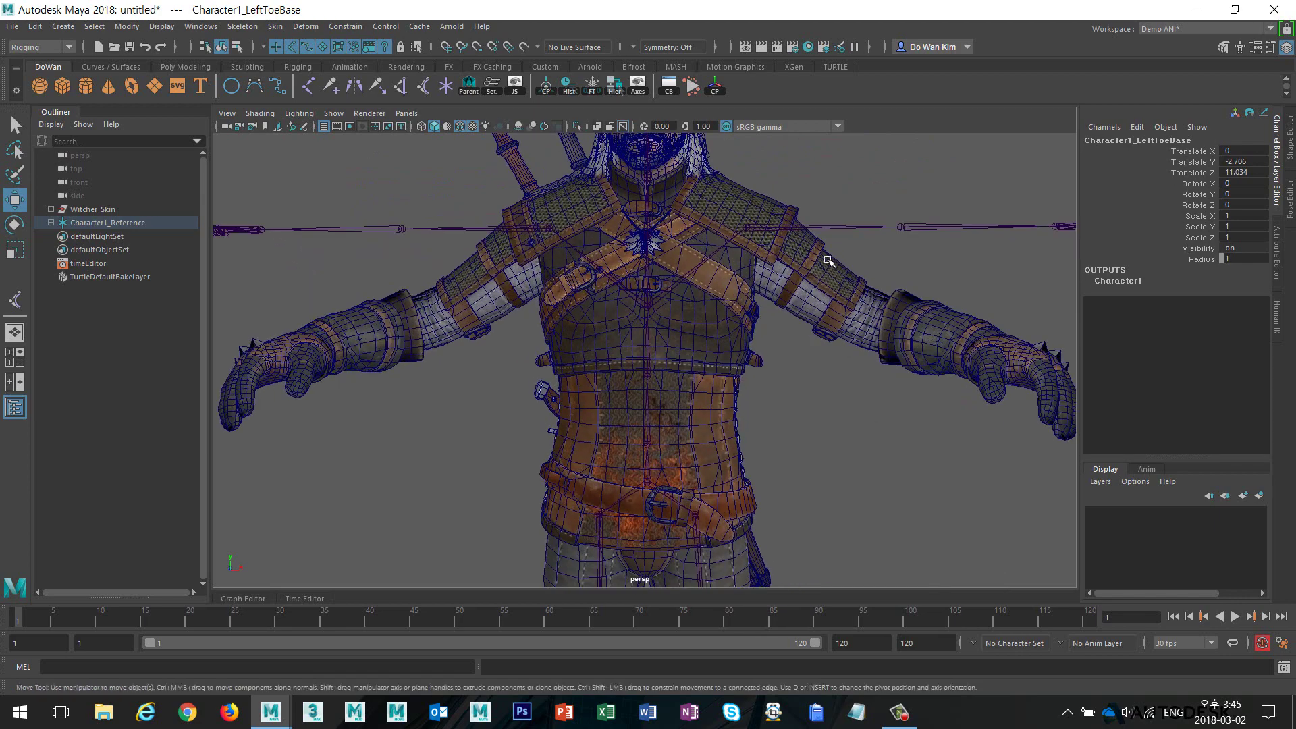
pyautogui.keyDown('alt'); pyautogui.moveTo(904, 298); pyautogui.dragTo(632, 291); pyautogui.keyUp('alt')
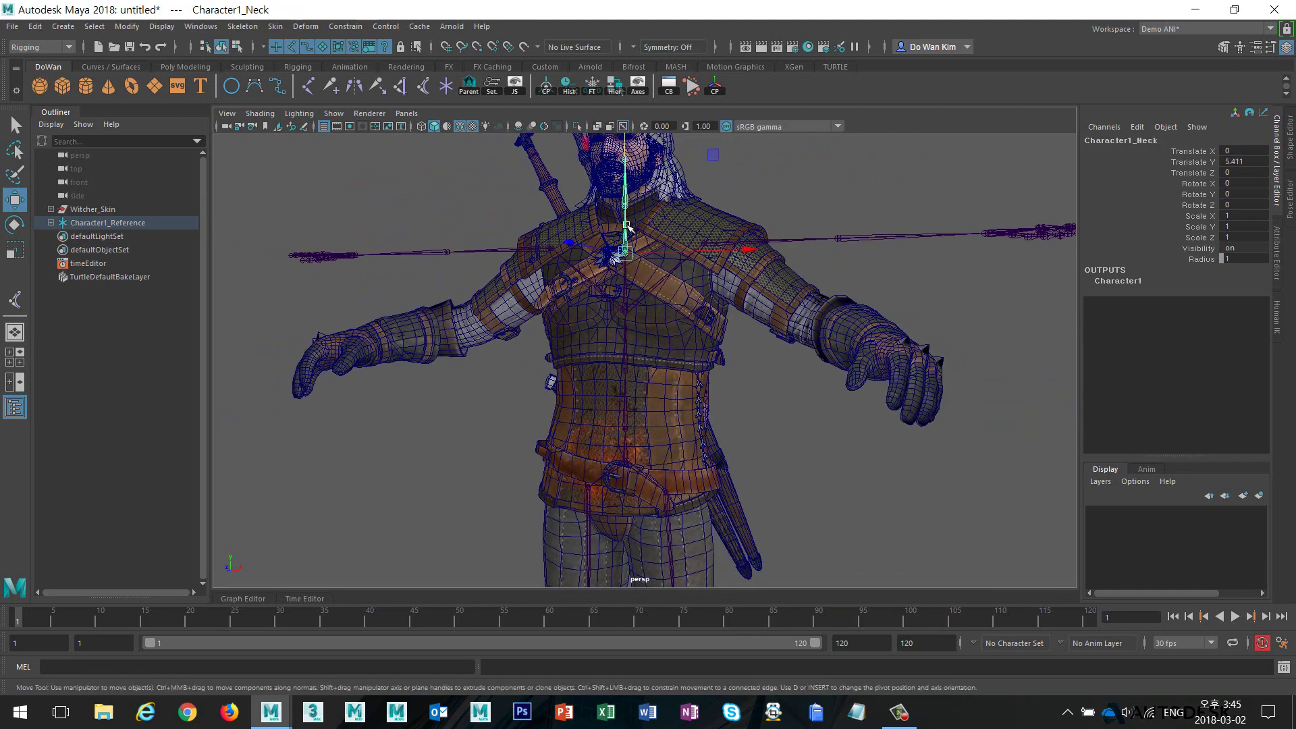
pyautogui.moveTo(628, 228); pyautogui.dragTo(627, 184)
pyautogui.press('f')
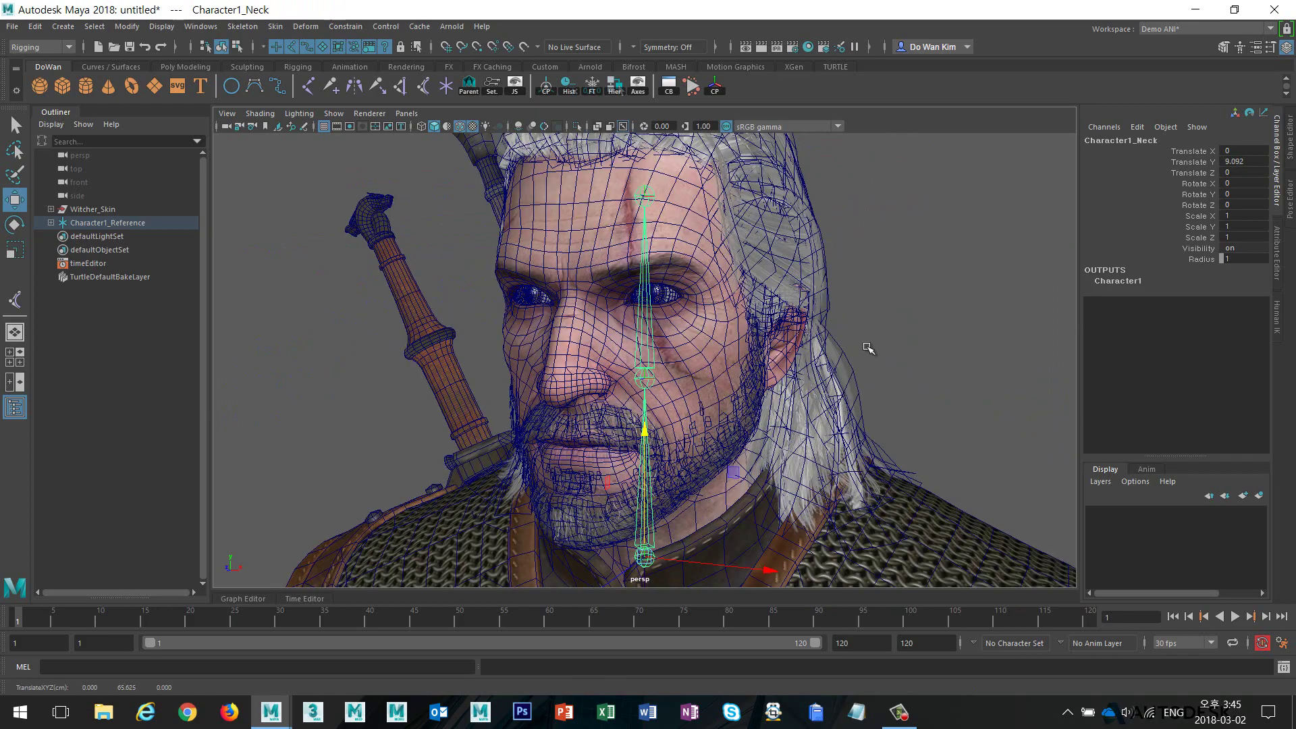
pyautogui.scroll(-5, 868, 348)
pyautogui.keyDown('alt'); pyautogui.moveTo(868, 348); pyautogui.dragTo(625, 429); pyautogui.keyUp('alt')
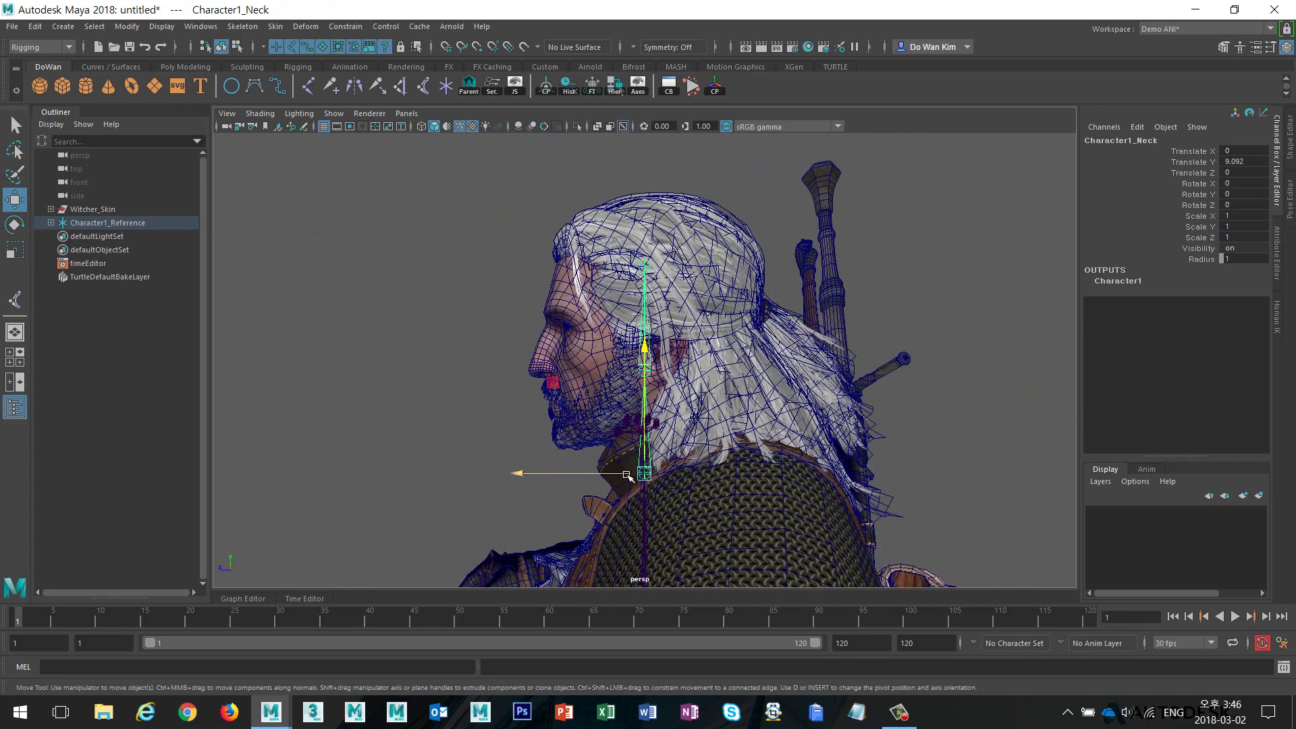
pyautogui.scroll(-3, 628, 475)
pyautogui.scroll(5, 869, 457)
pyautogui.scroll(-2, 868, 457)
# - Move the Character1_Hips joint forward in the side view to a Translate Z of about -1.63
pyautogui.keyDown('alt'); pyautogui.moveTo(868, 458); pyautogui.dragTo(758, 341, button='middle'); pyautogui.keyUp('alt')
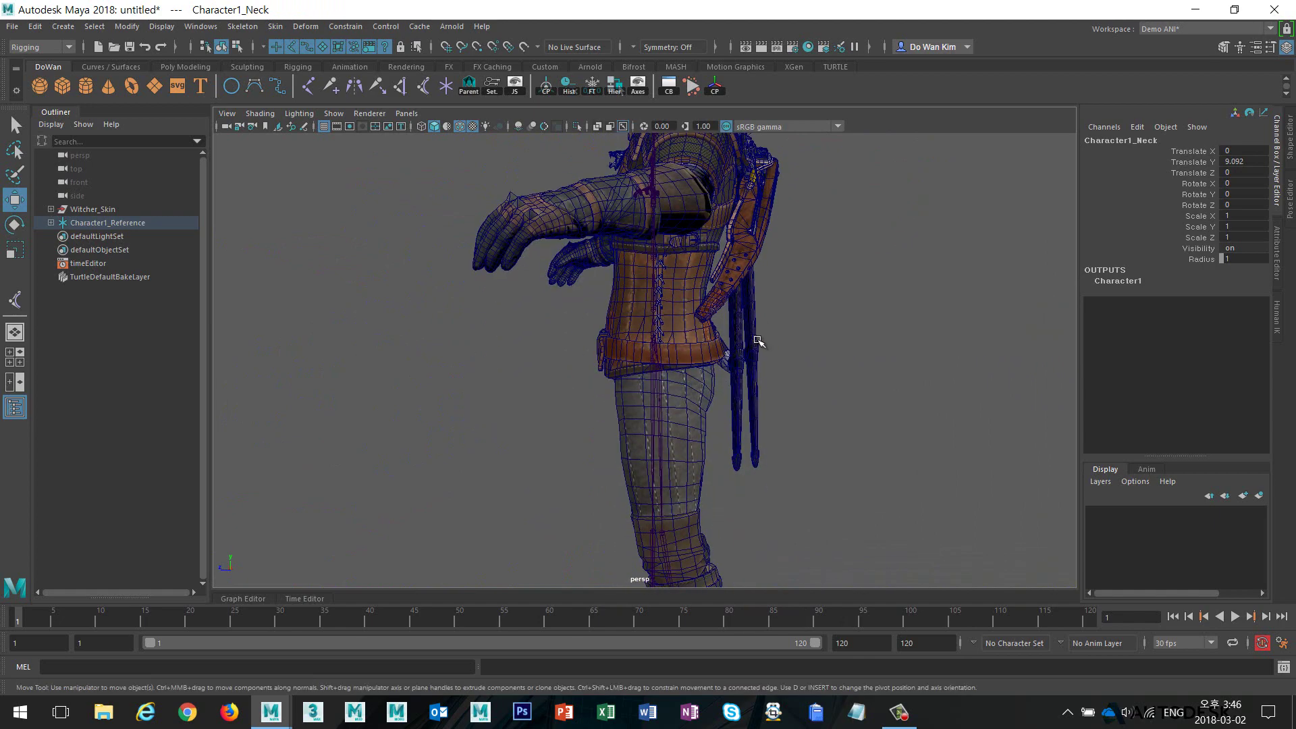
pyautogui.keyDown('alt'); pyautogui.moveTo(758, 341); pyautogui.dragTo(565, 338); pyautogui.keyUp('alt')
pyautogui.click(681, 339)
pyautogui.click(610, 339)
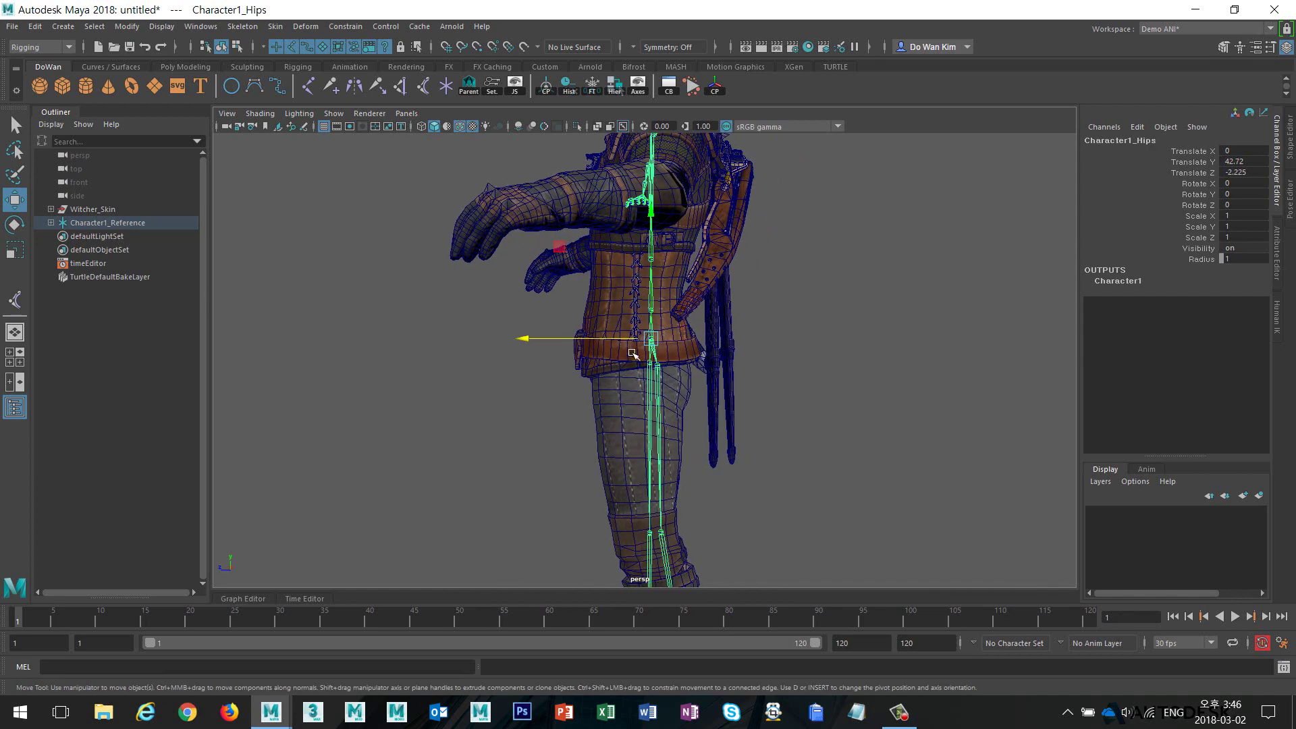
pyautogui.keyDown('alt'); pyautogui.moveTo(702, 322); pyautogui.dragTo(663, 335); pyautogui.keyUp('alt')
pyautogui.press('space')
pyautogui.click(719, 332)
pyautogui.scroll(-5, 755, 430)
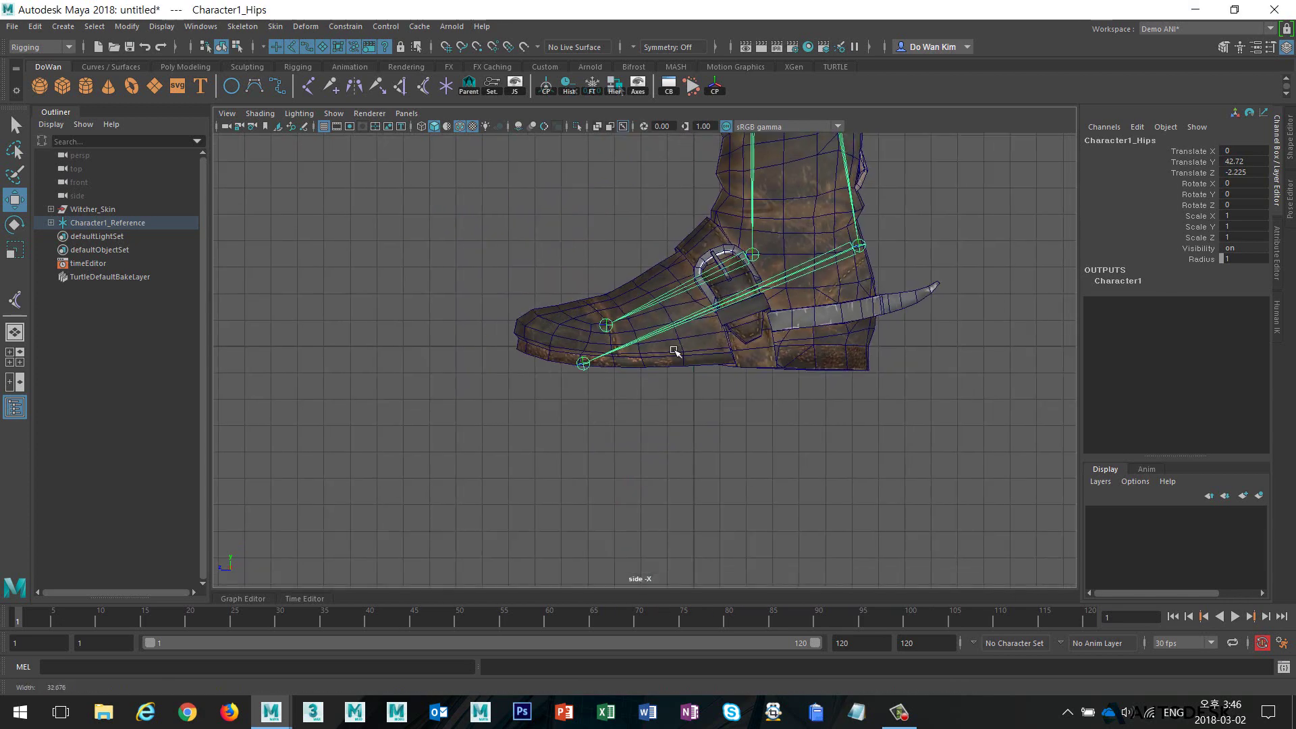
pyautogui.scroll(-1, 666, 375)
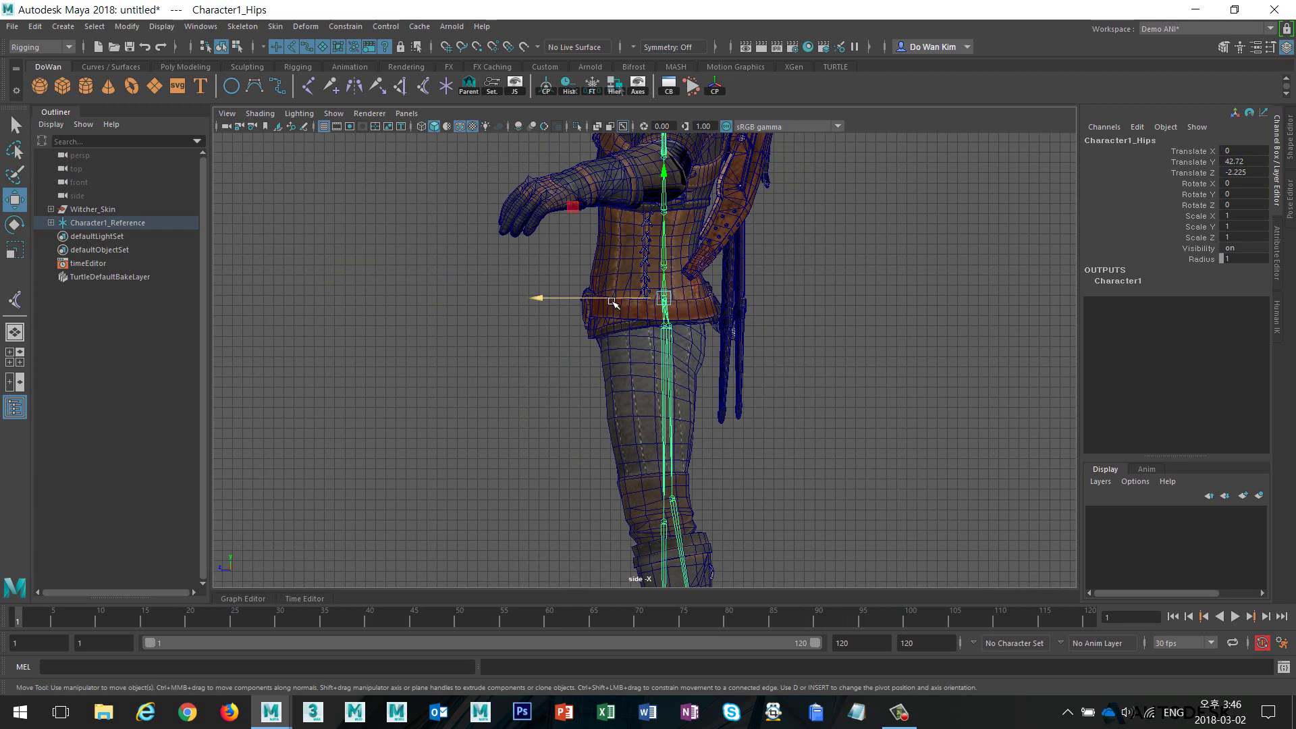
pyautogui.moveTo(612, 302); pyautogui.dragTo(607, 302)
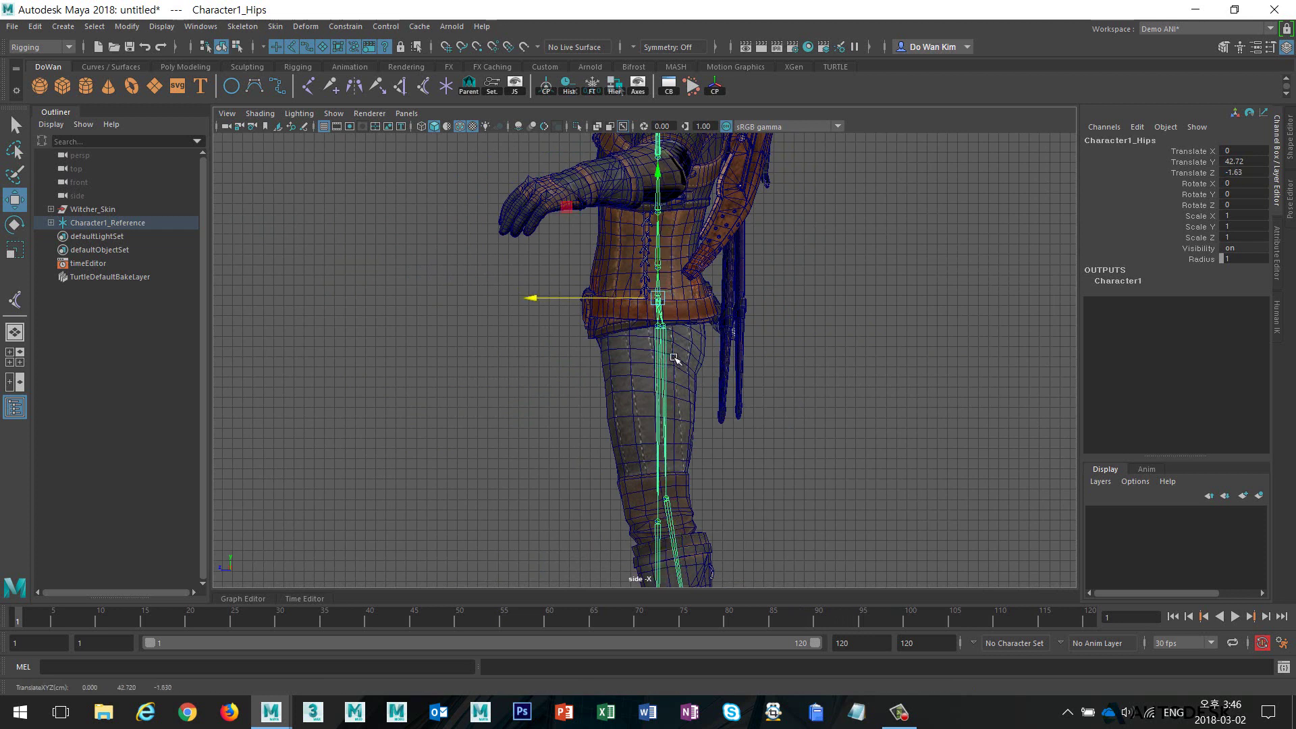
# - Move the Character1_LeftUpLeg joint forward inside the thigh to a Translate Z of about 0.624
pyautogui.click(665, 423)
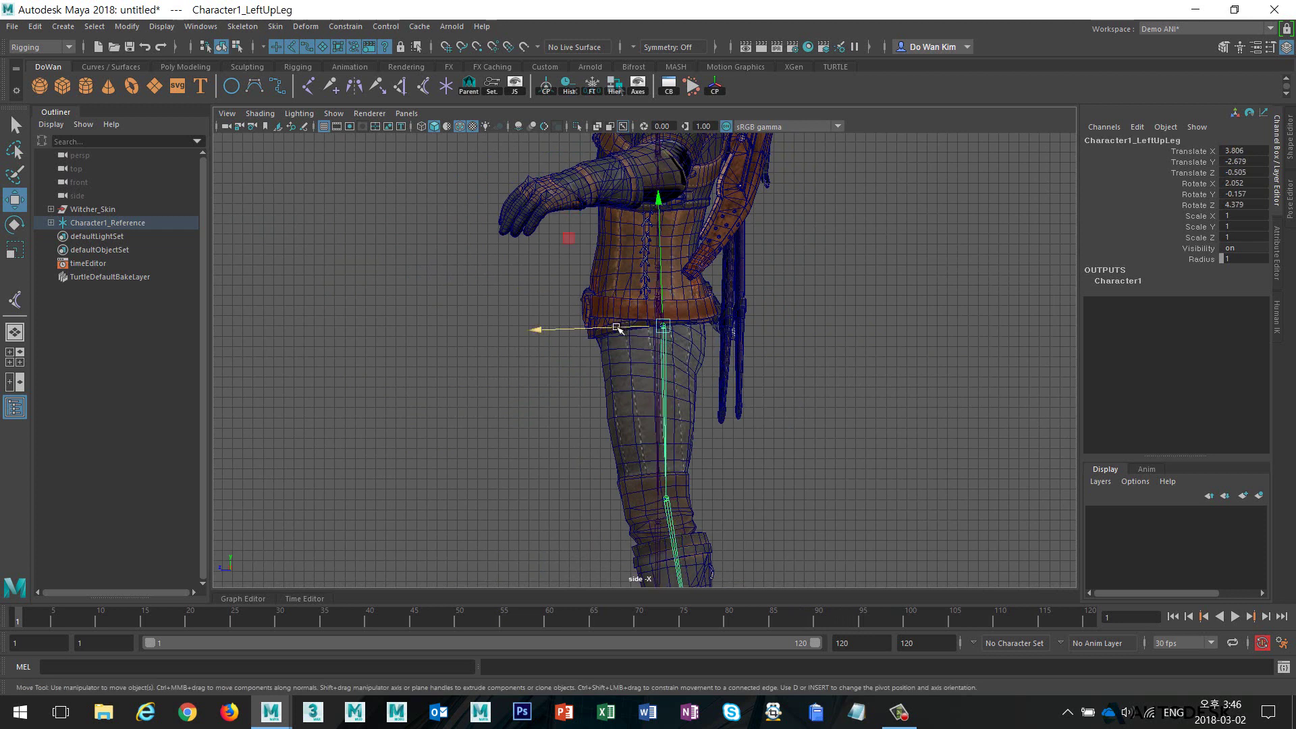
pyautogui.moveTo(619, 330); pyautogui.dragTo(607, 331)
pyautogui.keyDown('alt'); pyautogui.moveTo(703, 401); pyautogui.dragTo(719, 292, button='middle'); pyautogui.keyUp('alt')
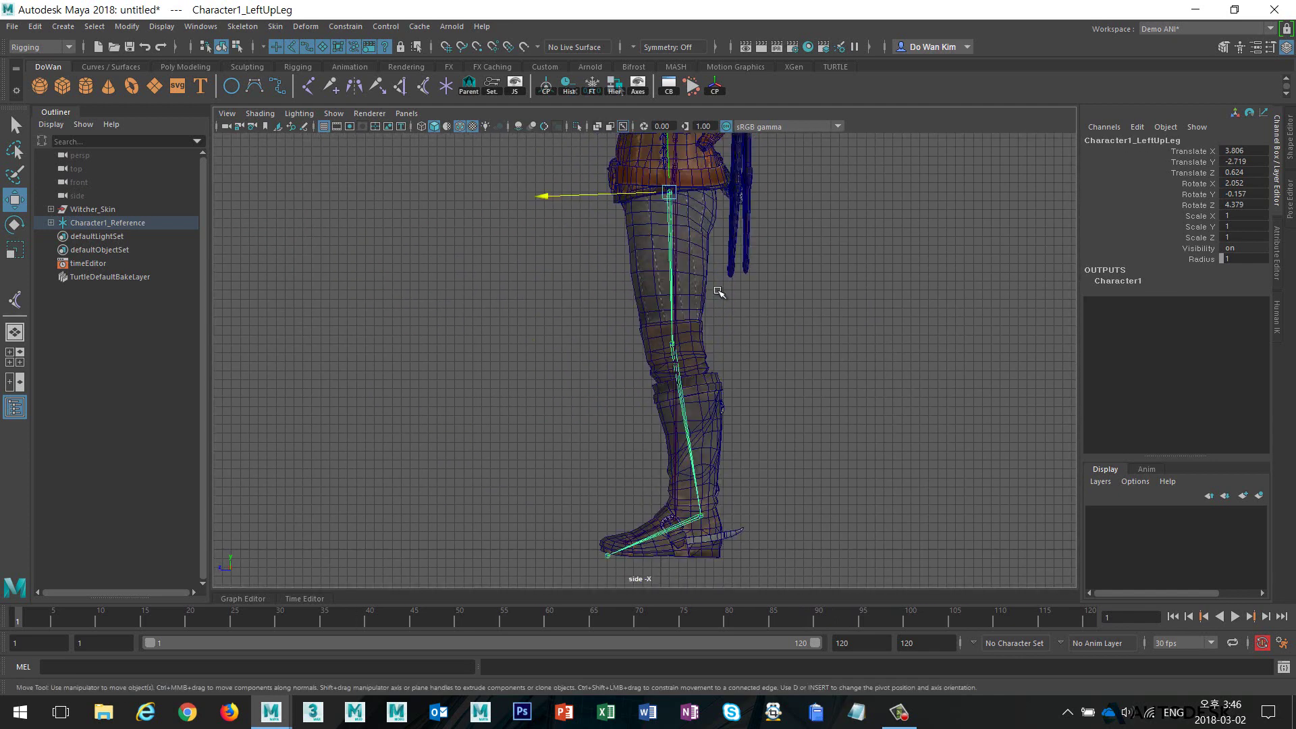
pyautogui.keyDown('alt'); pyautogui.moveTo(769, 236); pyautogui.dragTo(767, 368, button='middle'); pyautogui.keyUp('alt')
# - Move the Character1_LeftArm joint in the front view into the shoulder, at about Translate X 8.6 and Y 4.248
pyautogui.press('space')
pyautogui.moveTo(768, 370)
pyautogui.mouseDown()
pyautogui.moveTo(767, 280)
pyautogui.moveTo(764, 346)
pyautogui.mouseUp()
pyautogui.click(725, 338)
pyautogui.click(724, 338)
pyautogui.press('space')
pyautogui.keyDown('alt'); pyautogui.moveTo(482, 429); pyautogui.dragTo(711, 386, button='middle'); pyautogui.keyUp('alt')
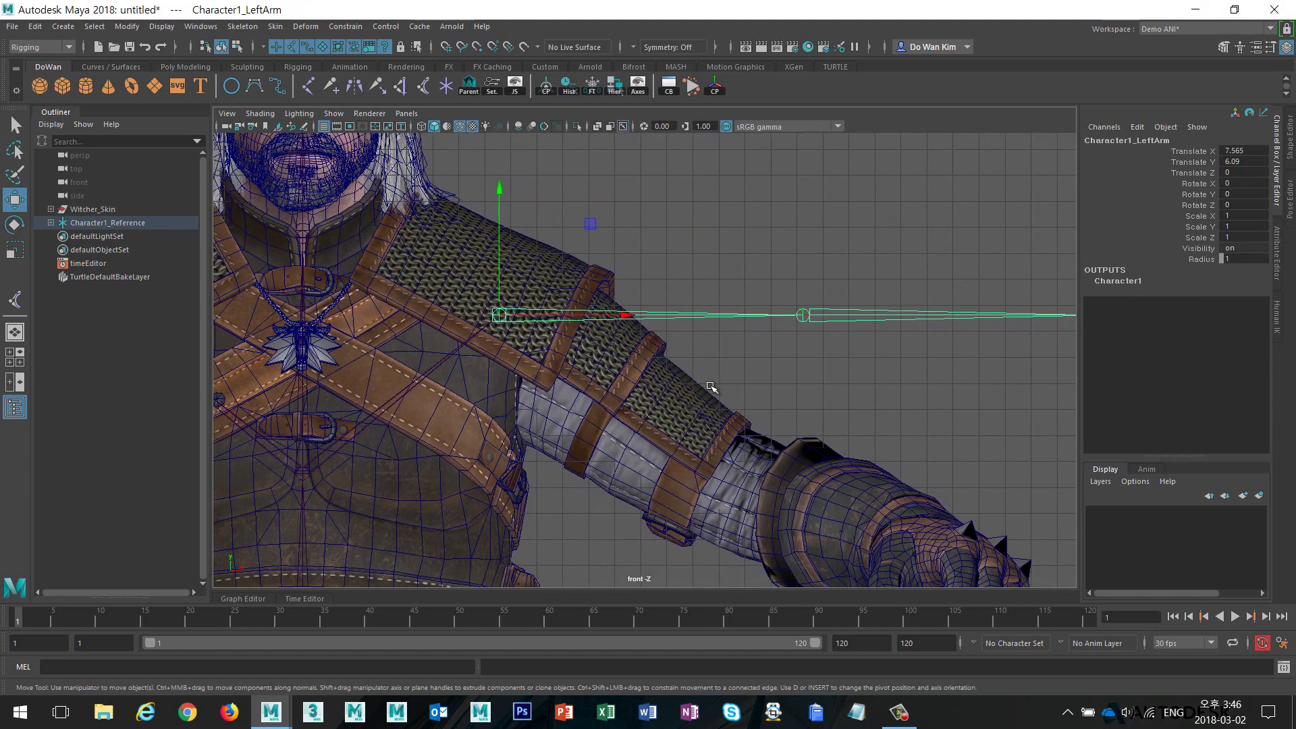
pyautogui.moveTo(581, 316); pyautogui.dragTo(606, 316)
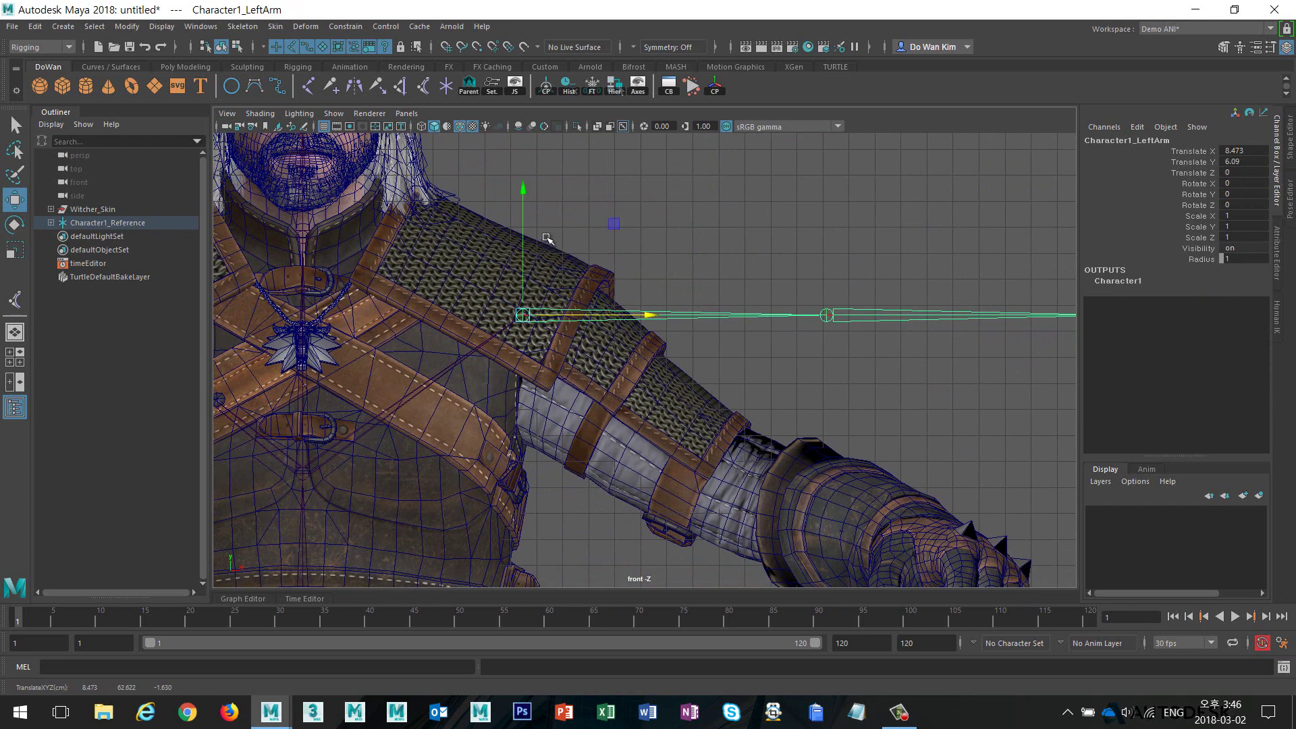
pyautogui.moveTo(520, 239); pyautogui.dragTo(516, 287)
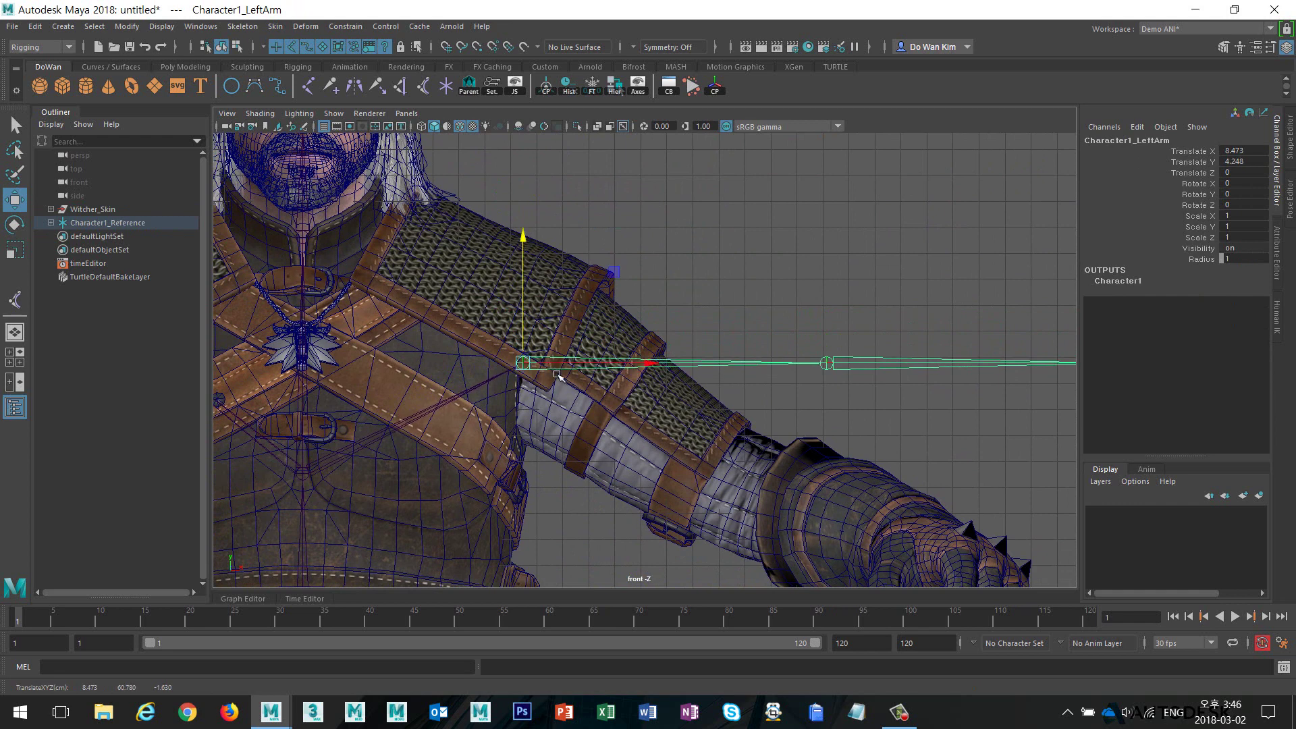
# - Rotate the Character1_LeftArm joint to about -30.748 degrees in Z so it follows the sloping sleeve
pyautogui.press('e')
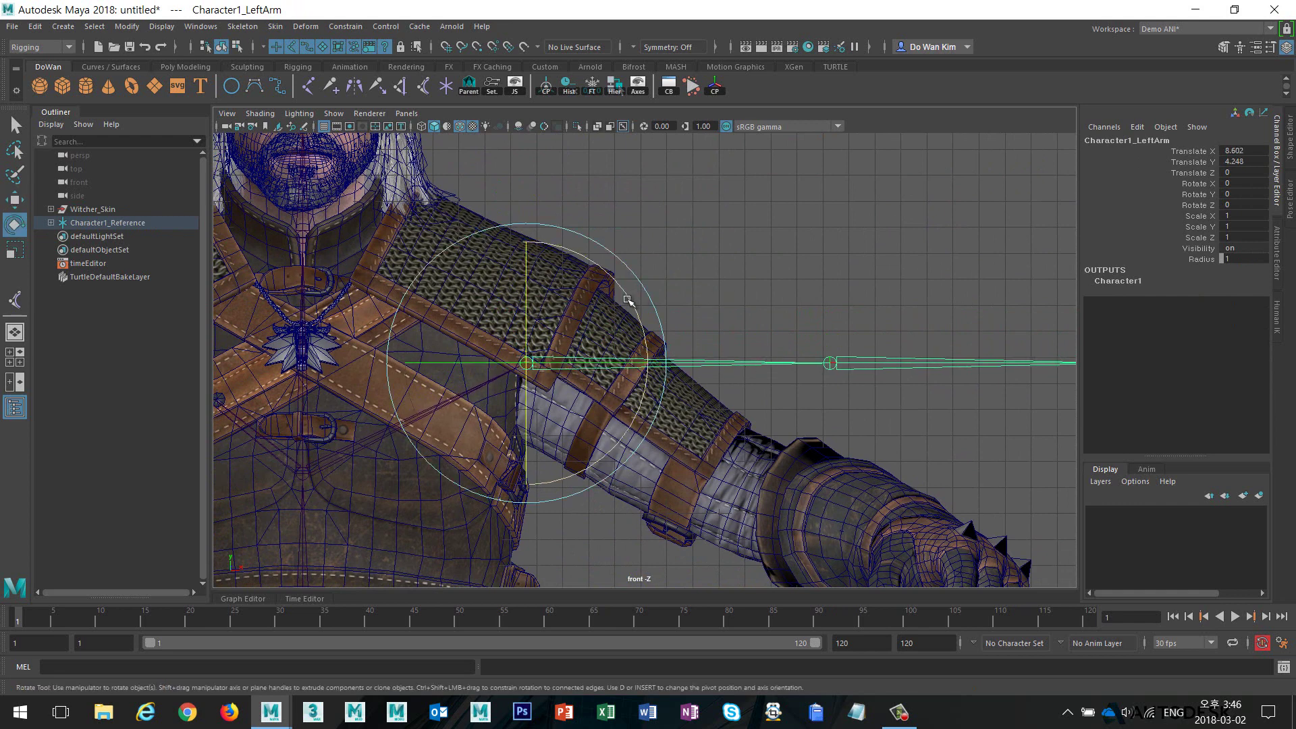
pyautogui.moveTo(628, 299); pyautogui.dragTo(669, 240)
pyautogui.press('space')
# - Try to rotate the Character1_LeftForeArm joint to about X 41.602, Y -48.159 and Z -19.27 along the forearm
pyautogui.scroll(5, 729, 310)
pyautogui.keyDown('alt'); pyautogui.moveTo(729, 310); pyautogui.dragTo(487, 388); pyautogui.keyUp('alt')
pyautogui.press('super')
pyautogui.press('Escape')
pyautogui.press('Down')
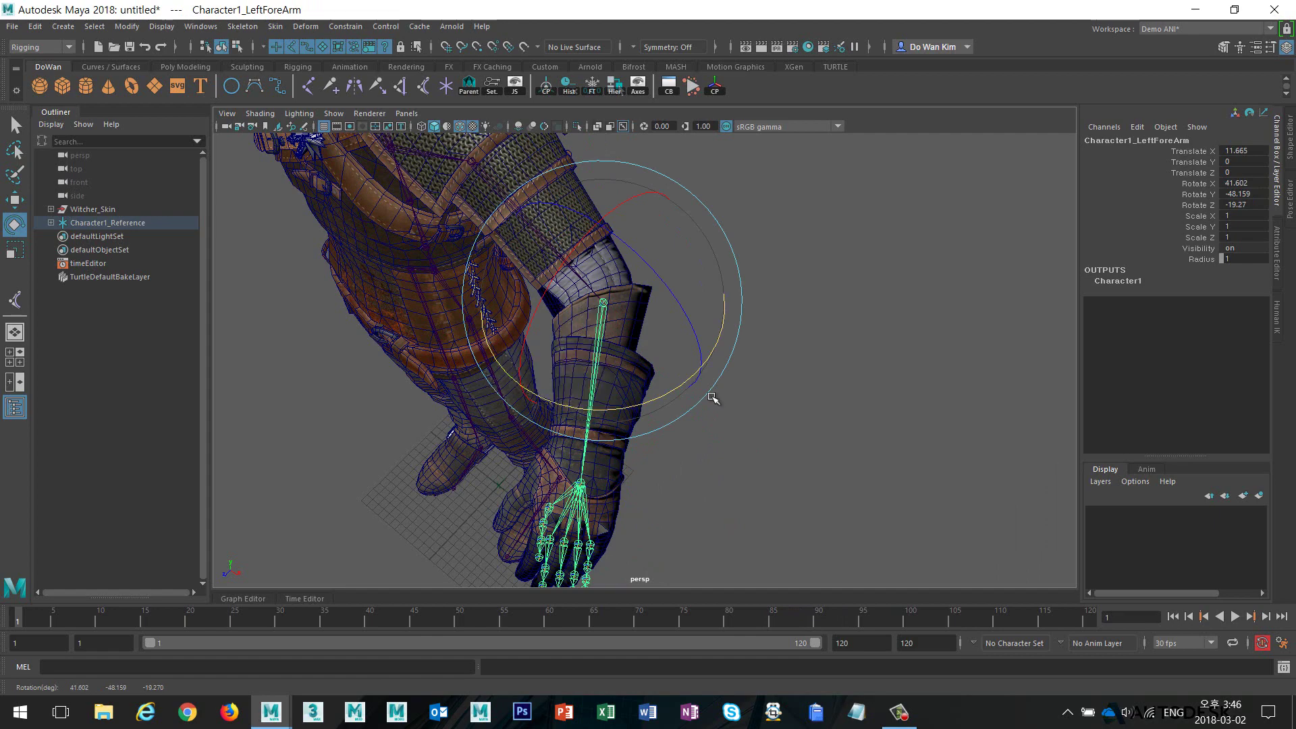
# - Try to rotate the Character1_LeftArm joint about the world X axis, and undo that rotation
pyautogui.keyDown('alt'); pyautogui.moveTo(865, 397); pyautogui.dragTo(773, 371); pyautogui.keyUp('alt')
pyautogui.click(835, 368)
pyautogui.click(599, 301)
pyautogui.keyDown('alt'); pyautogui.moveTo(600, 300); pyautogui.dragTo(686, 312); pyautogui.keyUp('alt')
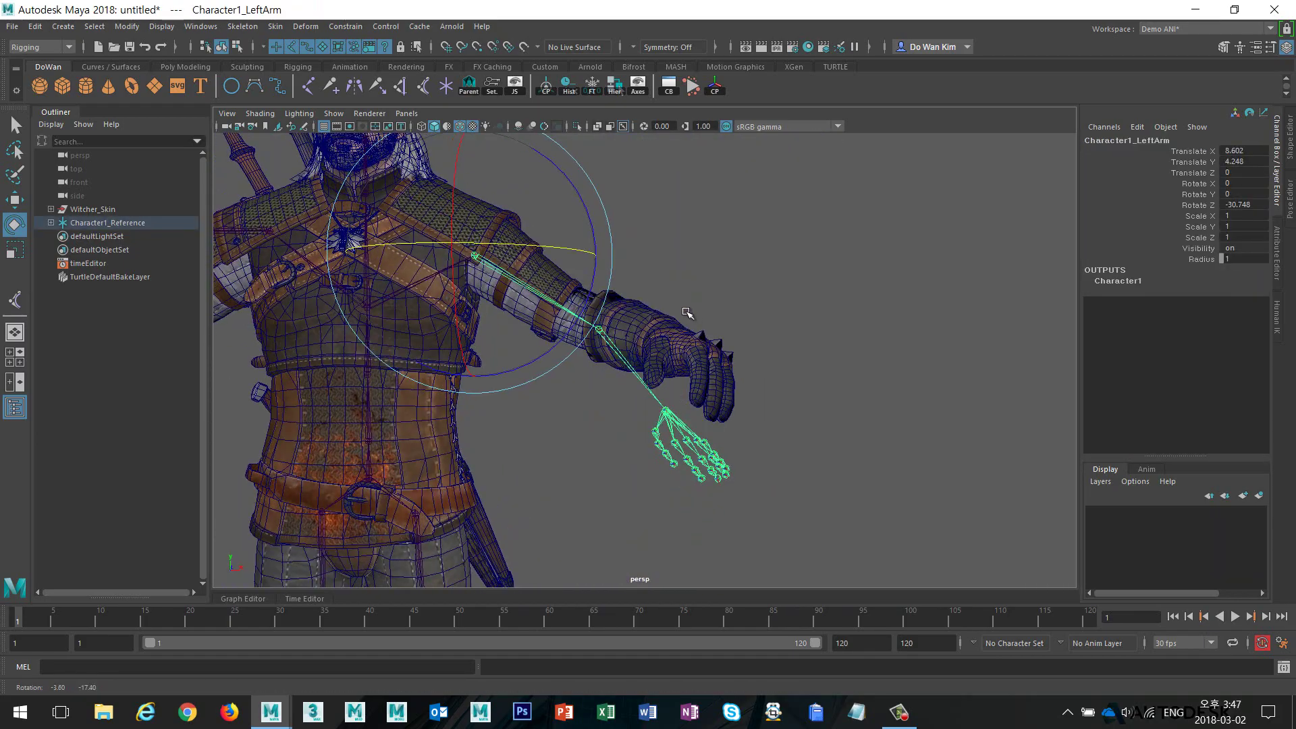
pyautogui.moveTo(453, 207); pyautogui.dragTo(464, 211)
pyautogui.hotkey('ctrl', 'z')
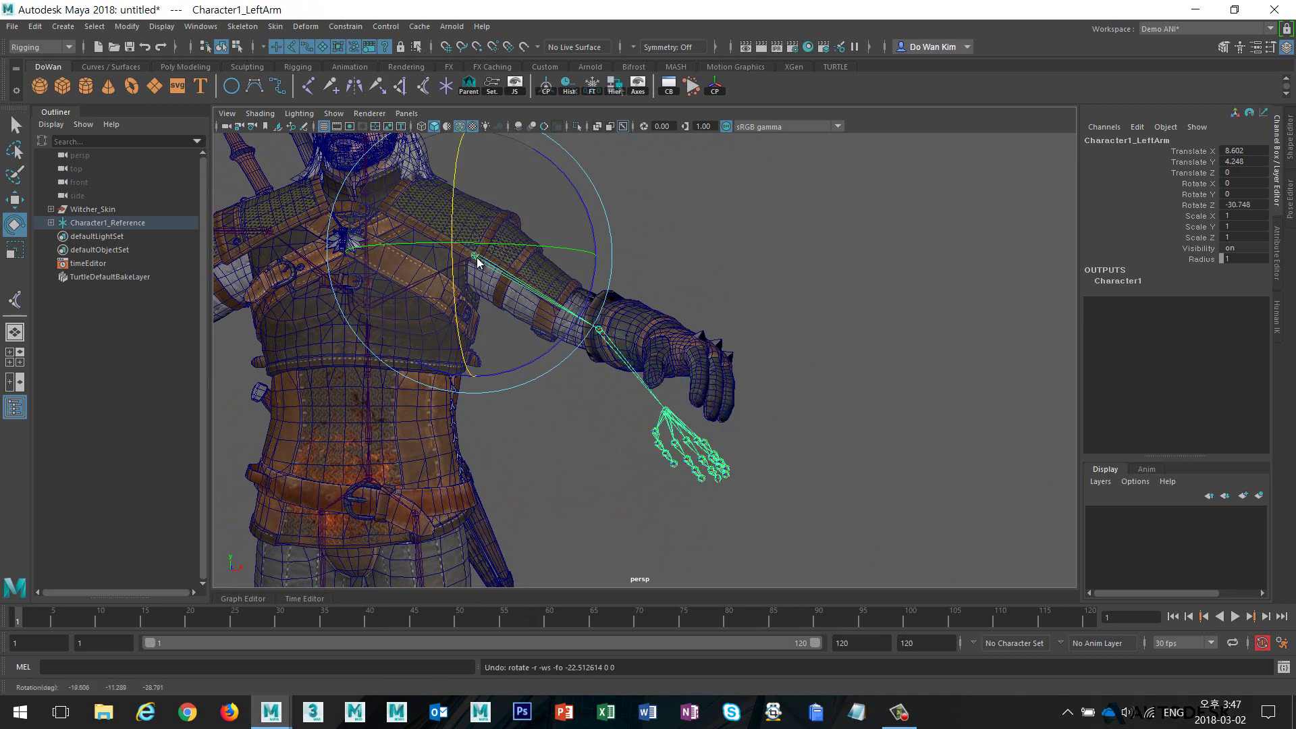
# - Align the Rotate tool's axes with the joint's own orientation and reset all three rotation values of Character1_LeftForeArm
pyautogui.moveTo(477, 257); pyautogui.dragTo(432, 242, button='right')
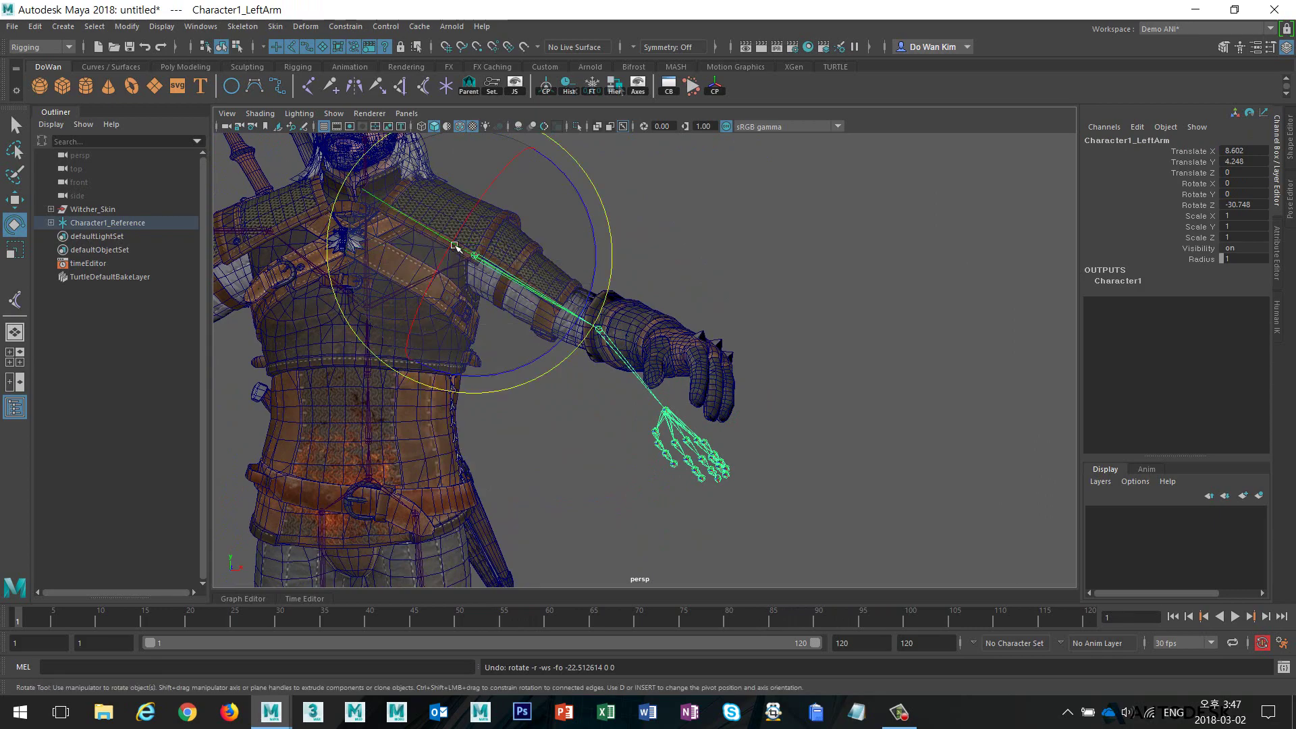
pyautogui.keyDown('alt'); pyautogui.moveTo(455, 246); pyautogui.dragTo(611, 360); pyautogui.keyUp('alt')
pyautogui.click(613, 334)
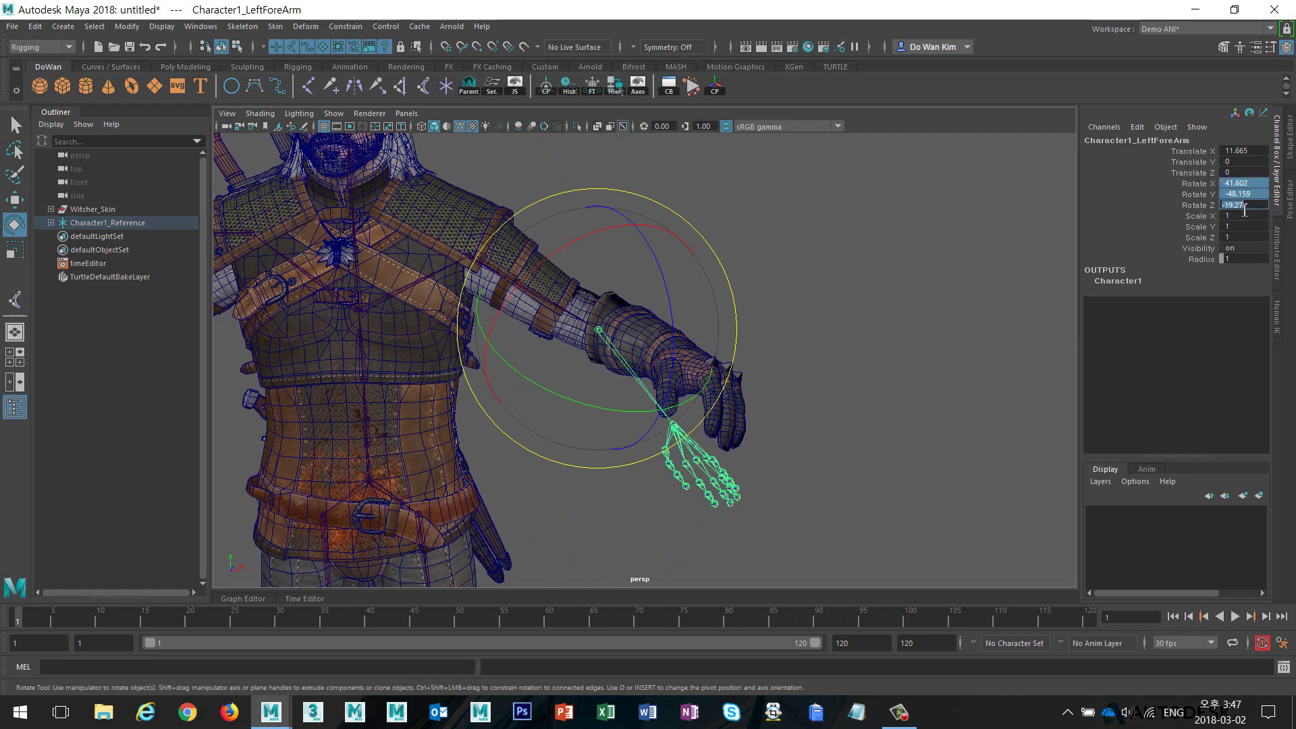
pyautogui.press('Return')
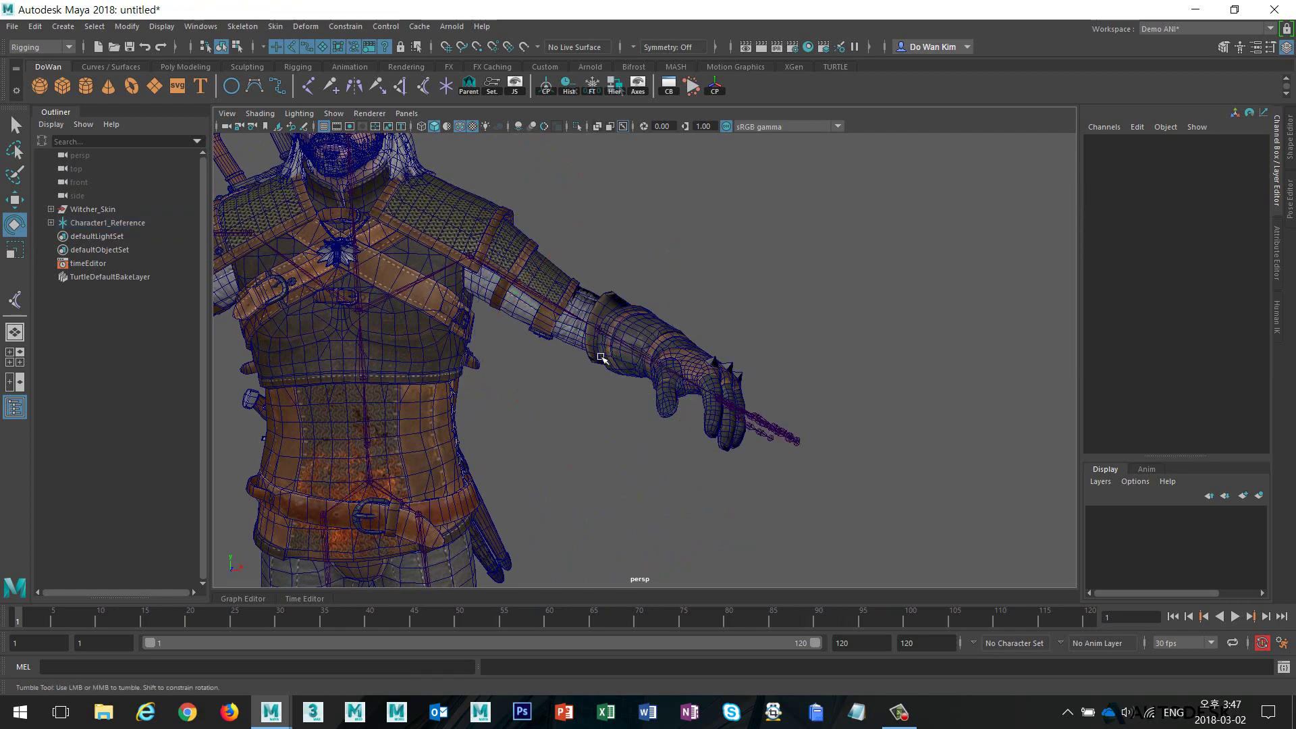
# - Rotate the Character1_LeftArm joint to about -7.562 degrees in X so the arm chain follows the character's arm
pyautogui.keyDown('alt'); pyautogui.moveTo(599, 353); pyautogui.dragTo(633, 270); pyautogui.keyUp('alt')
pyautogui.click(705, 333)
pyautogui.click(585, 295)
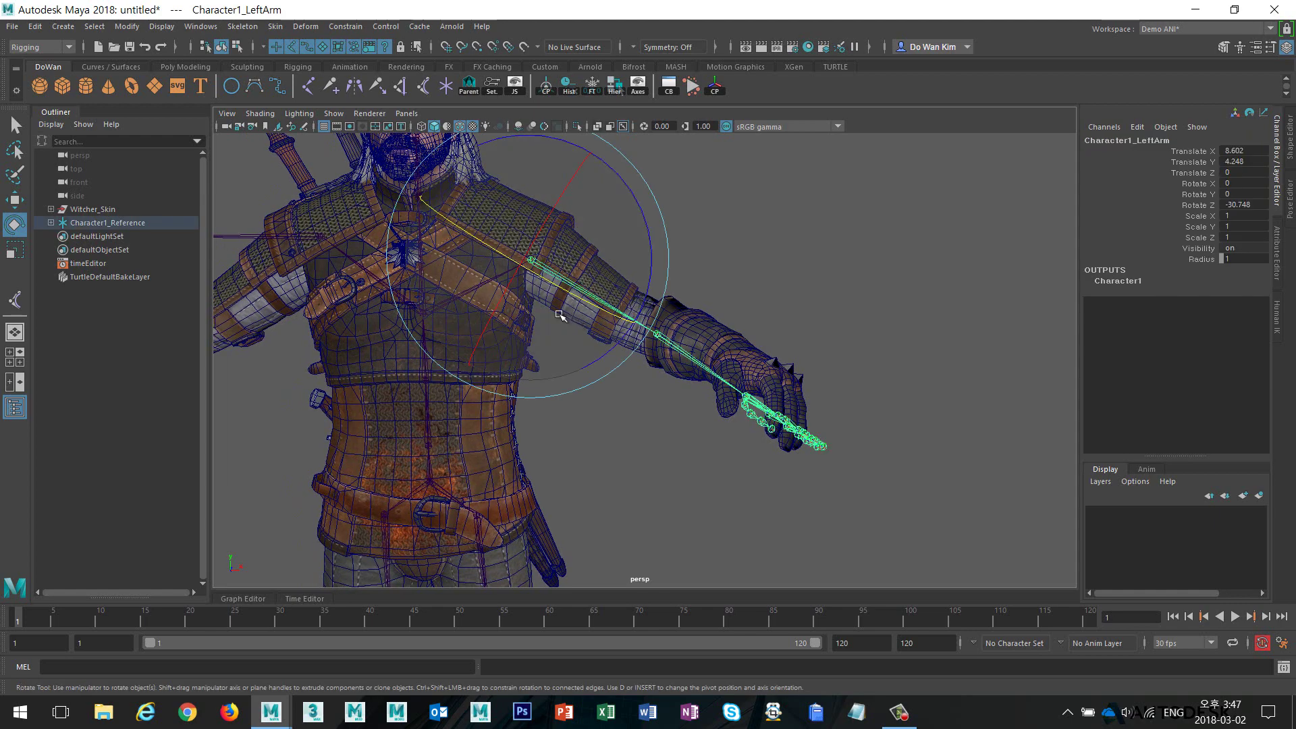
pyautogui.moveTo(537, 234); pyautogui.dragTo(548, 226)
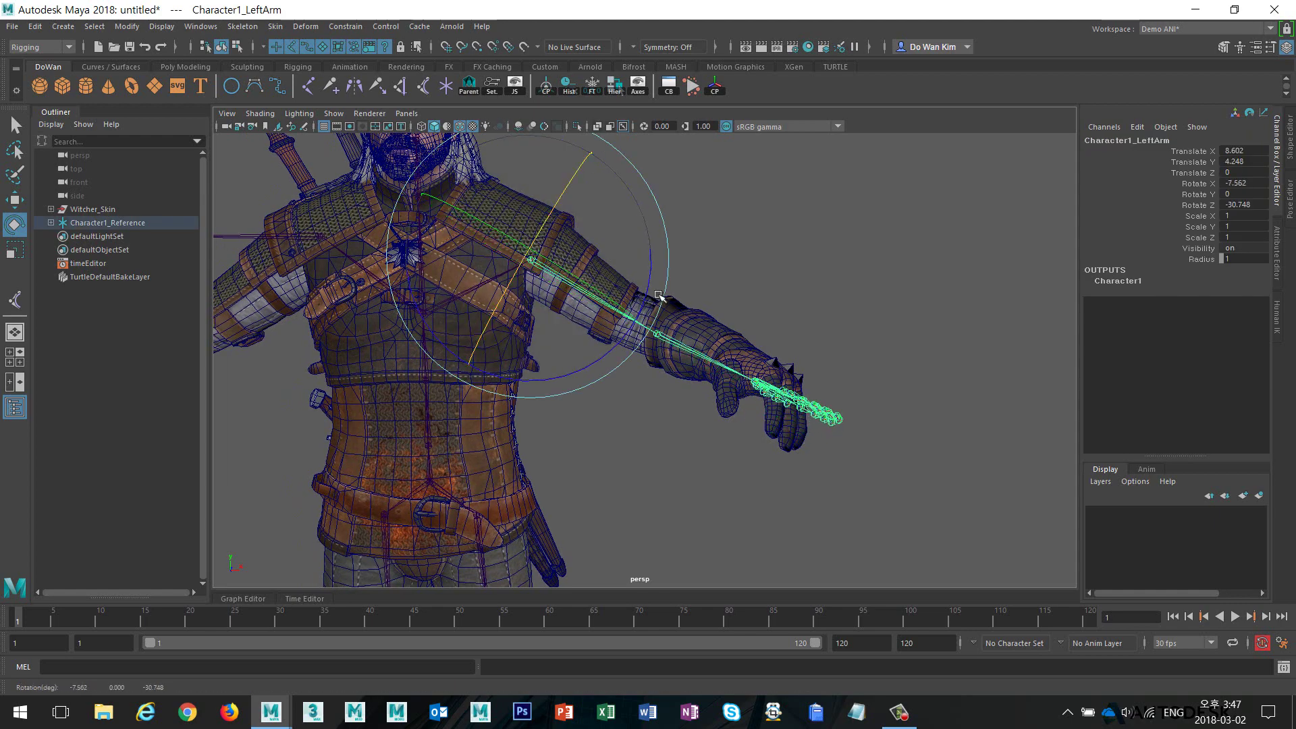
pyautogui.keyDown('alt'); pyautogui.moveTo(659, 295); pyautogui.dragTo(490, 277); pyautogui.keyUp('alt')
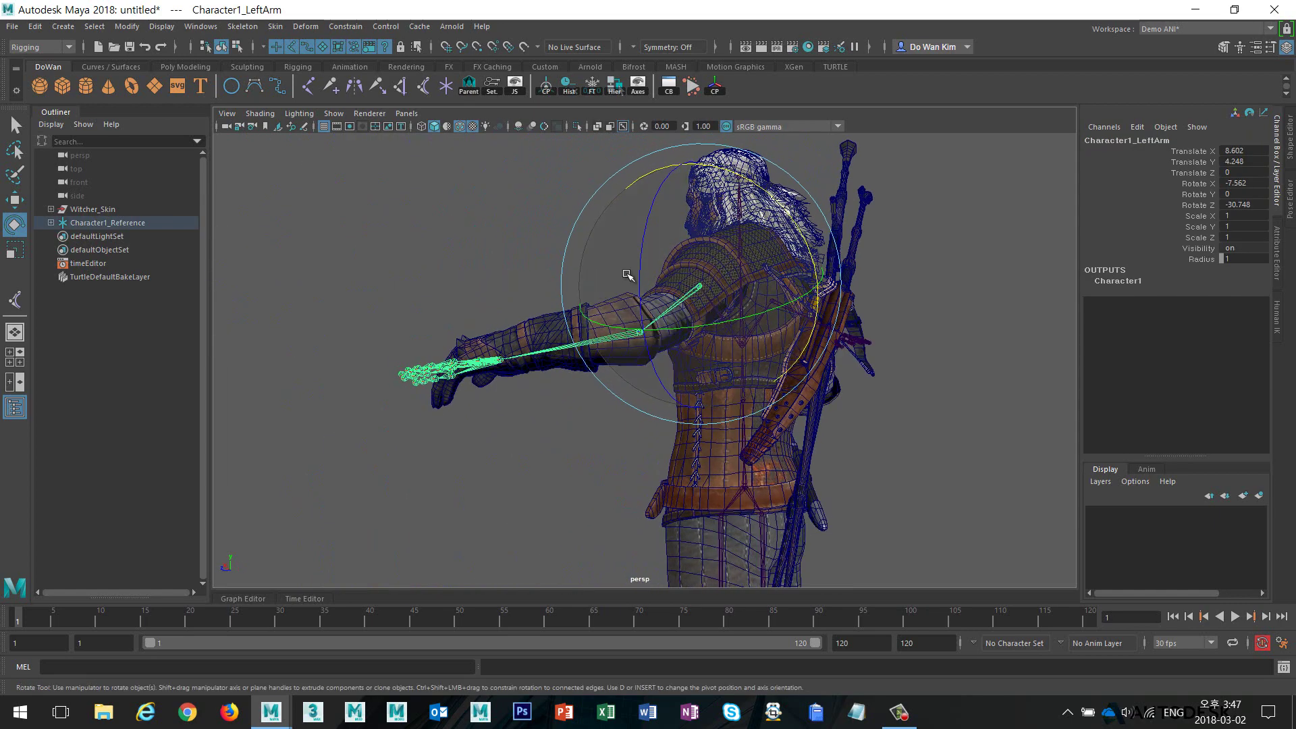
pyautogui.moveTo(627, 275); pyautogui.dragTo(811, 379)
# - Slide the Character1_LeftHand joint back along the forearm to a Translate X of about 9.914 at the glove's wrist
pyautogui.click(646, 382)
pyautogui.press('w')
pyautogui.click(800, 332)
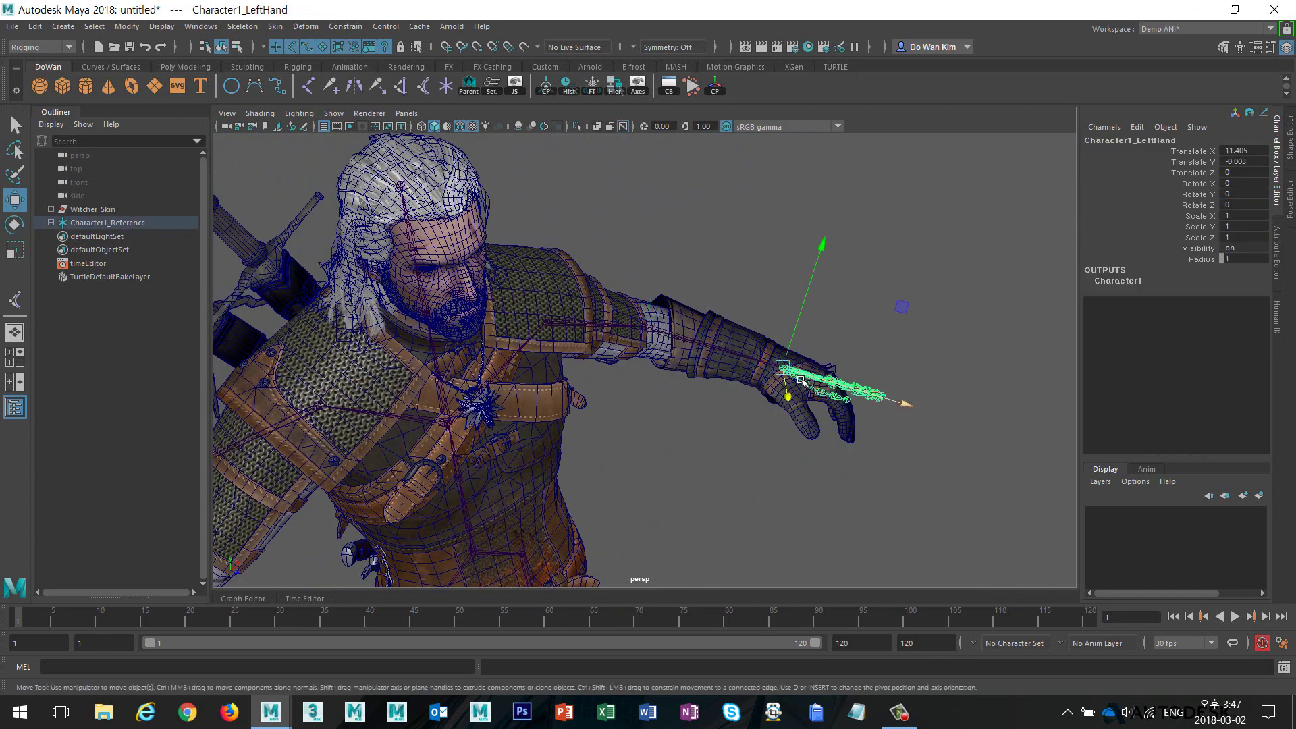
pyautogui.press('f')
pyautogui.keyDown('alt'); pyautogui.moveTo(807, 371); pyautogui.dragTo(632, 328, button='right'); pyautogui.keyUp('alt')
pyautogui.keyDown('alt'); pyautogui.moveTo(632, 328); pyautogui.dragTo(729, 420); pyautogui.keyUp('alt')
pyautogui.keyDown('alt'); pyautogui.moveTo(751, 408); pyautogui.dragTo(727, 408, button='middle'); pyautogui.keyUp('alt')
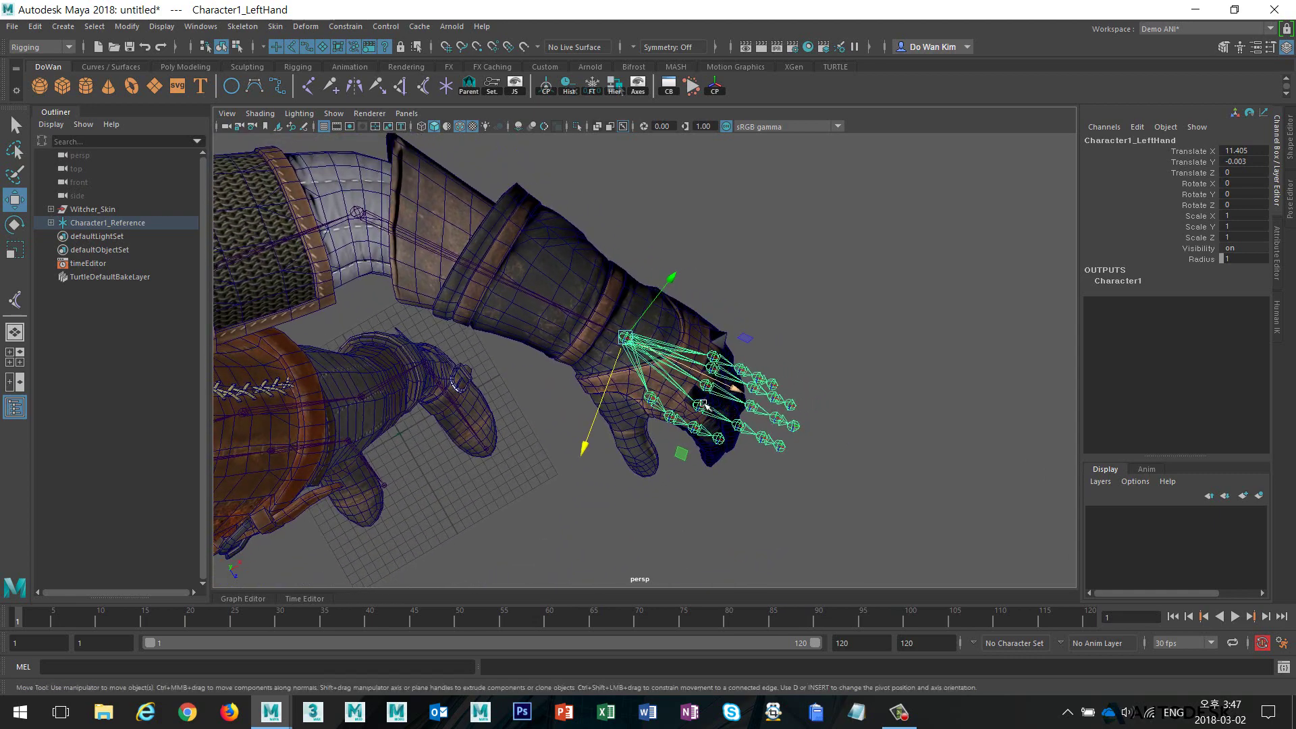
pyautogui.keyDown('alt'); pyautogui.moveTo(726, 408); pyautogui.dragTo(746, 407, button='right'); pyautogui.keyUp('alt')
pyautogui.moveTo(727, 386); pyautogui.dragTo(544, 353)
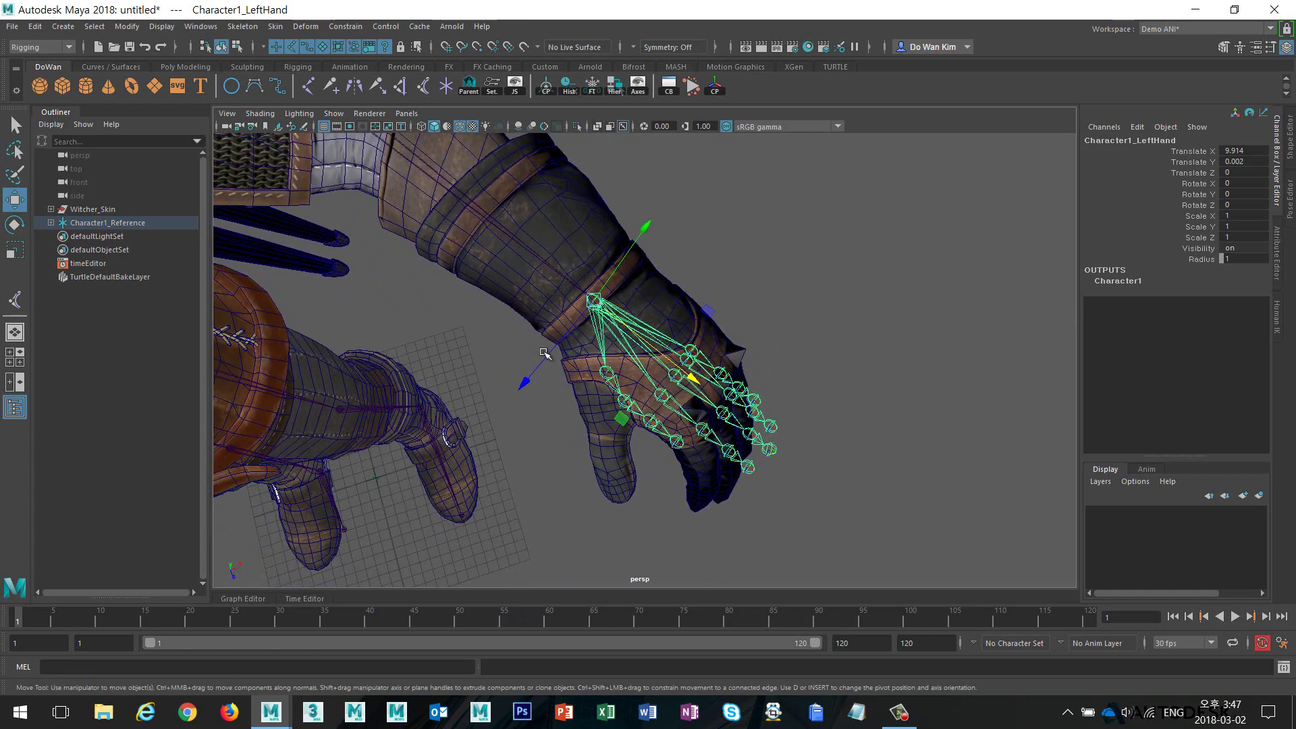
# - Insert a joint between the left forearm and hand joints, just above the wrist at about Translate X 8.353
pyautogui.keyDown('alt'); pyautogui.moveTo(606, 371); pyautogui.dragTo(905, 429); pyautogui.keyUp('alt')
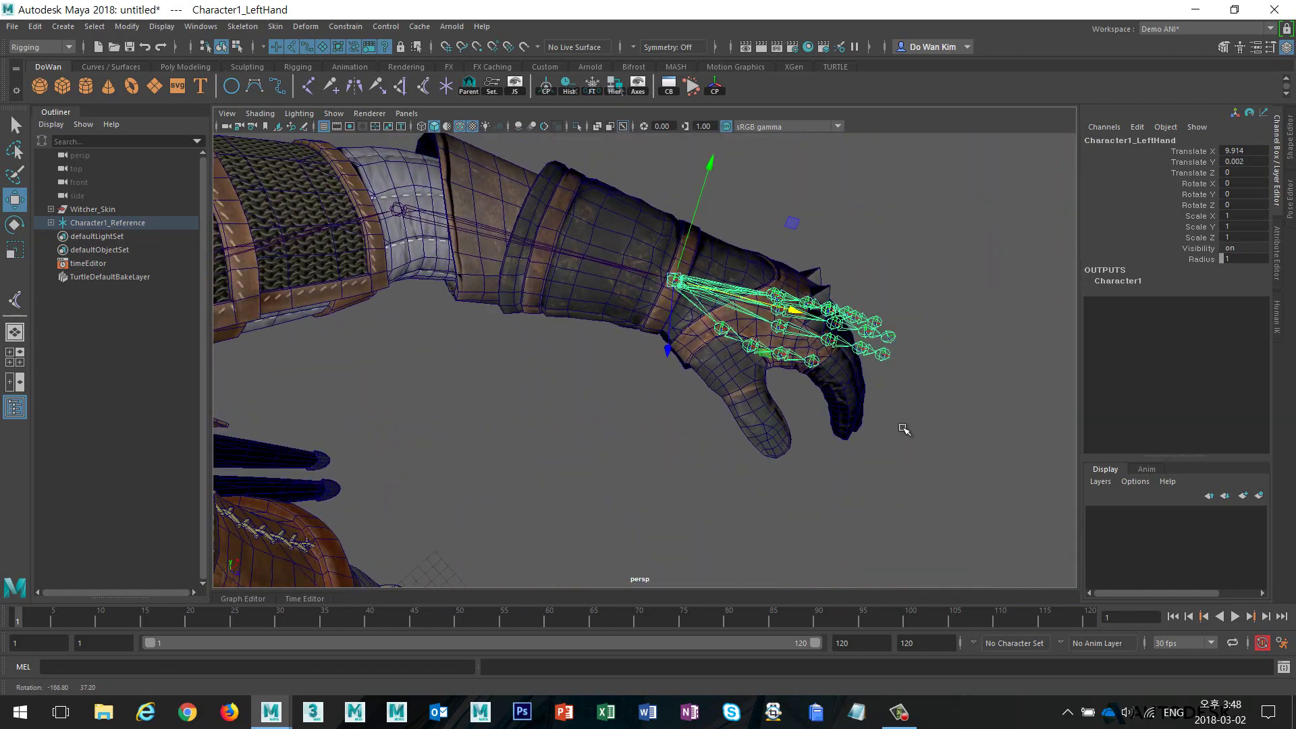
pyautogui.keyDown('alt'); pyautogui.moveTo(780, 326); pyautogui.dragTo(800, 388); pyautogui.keyUp('alt')
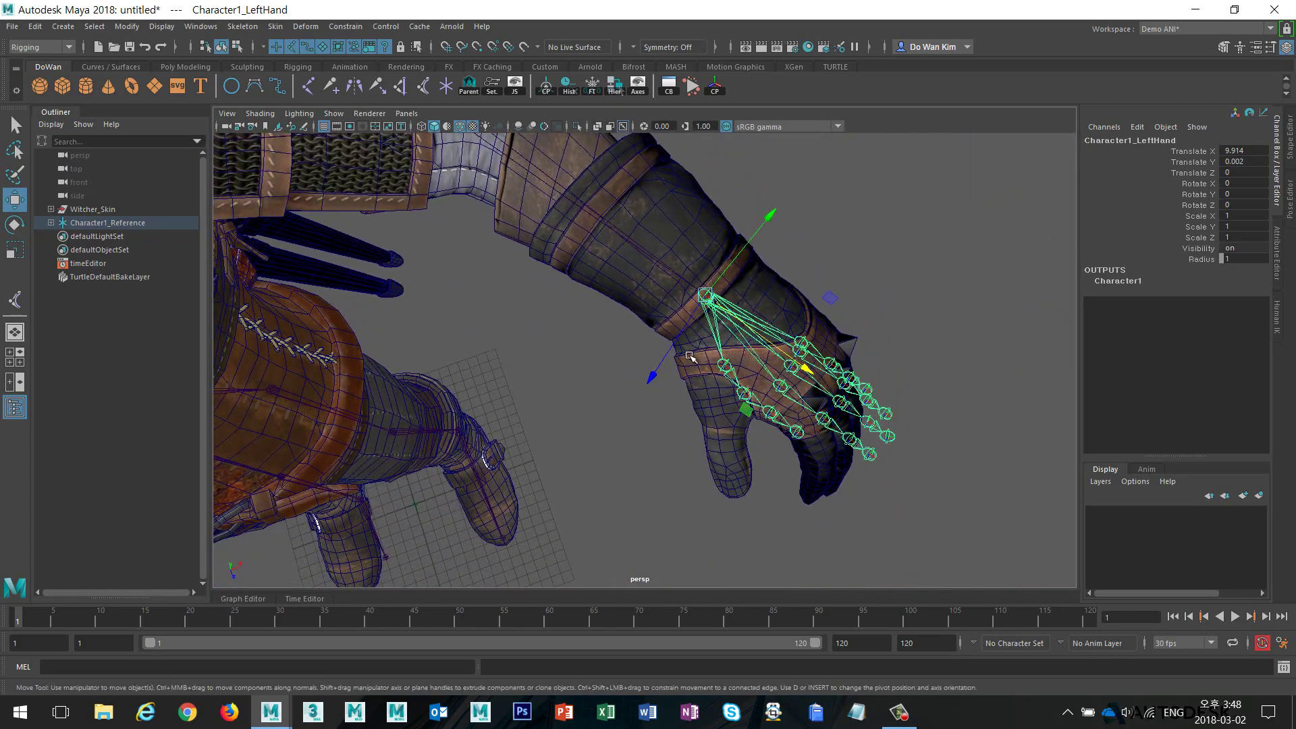
pyautogui.keyDown('alt'); pyautogui.moveTo(743, 371); pyautogui.dragTo(810, 364, button='right'); pyautogui.keyUp('alt')
pyautogui.keyDown('alt'); pyautogui.moveTo(837, 364); pyautogui.dragTo(715, 347, button='middle'); pyautogui.keyUp('alt')
pyautogui.keyDown('alt'); pyautogui.moveTo(715, 348); pyautogui.dragTo(810, 356, button='right'); pyautogui.keyUp('alt')
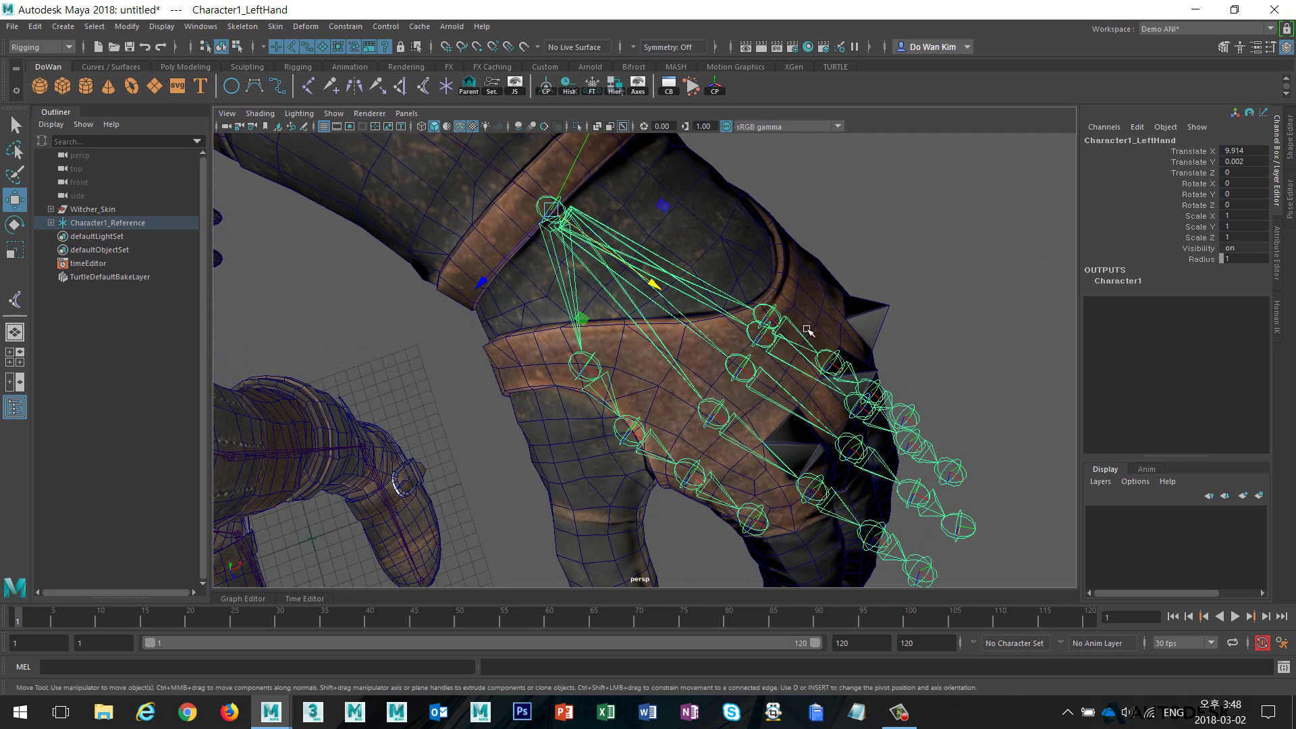
pyautogui.press('f')
pyautogui.click(242, 26)
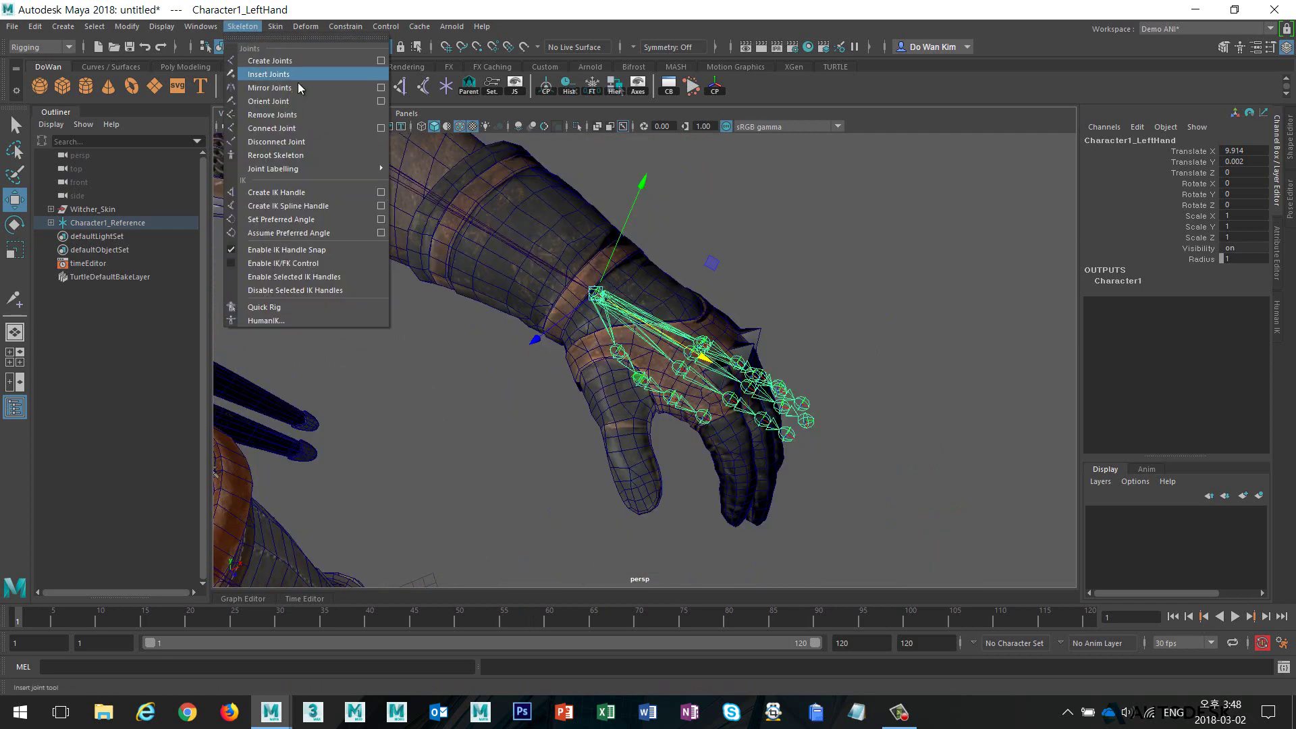
pyautogui.click(296, 75)
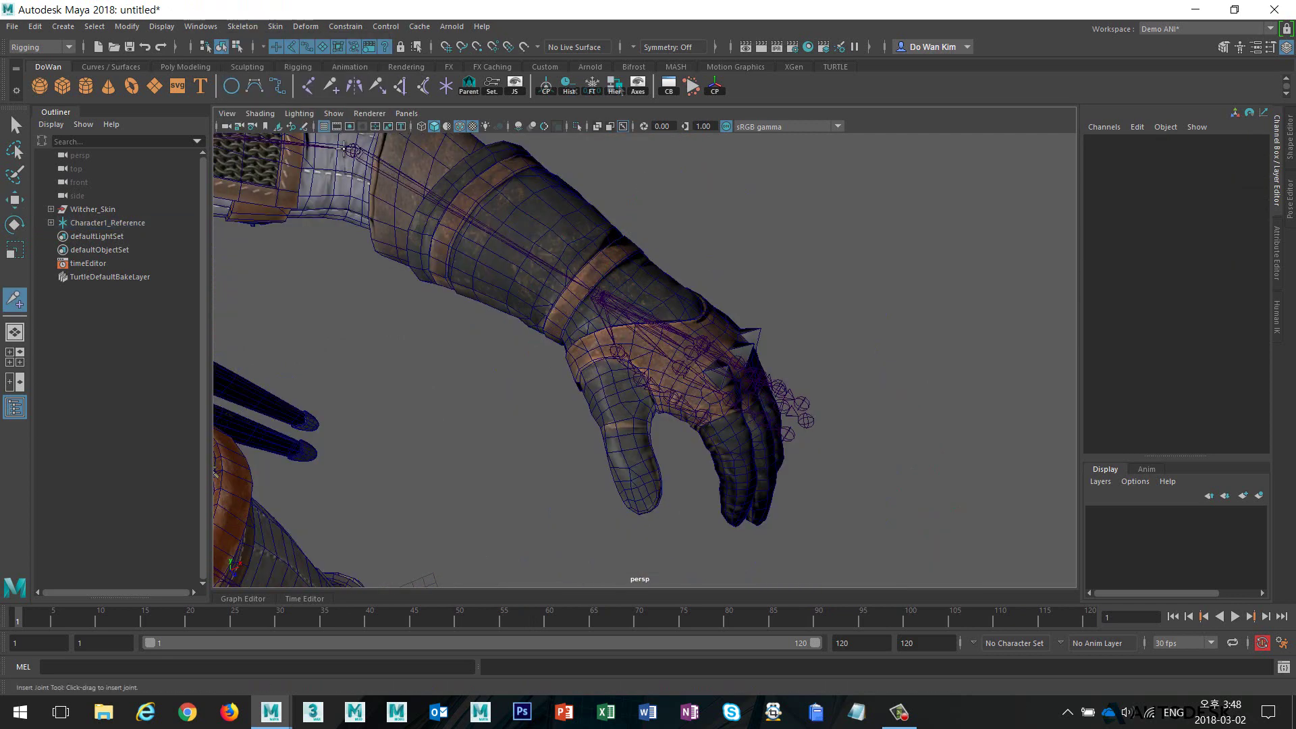
pyautogui.moveTo(354, 150); pyautogui.dragTo(579, 278)
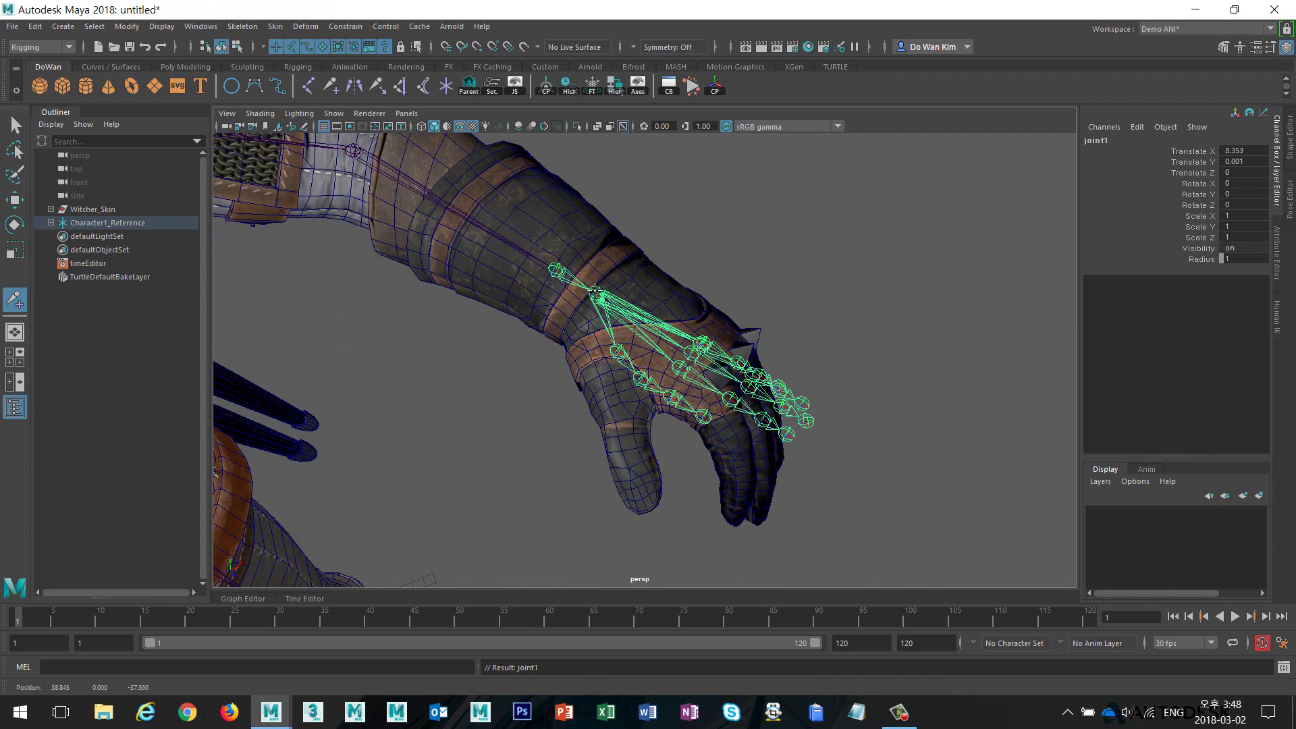
# - Slide the inserted forearm joint toward the hand to a Translate X of about 9.902, and clear the selection
pyautogui.press('w')
pyautogui.keyDown('alt'); pyautogui.moveTo(614, 319); pyautogui.dragTo(619, 309); pyautogui.keyUp('alt')
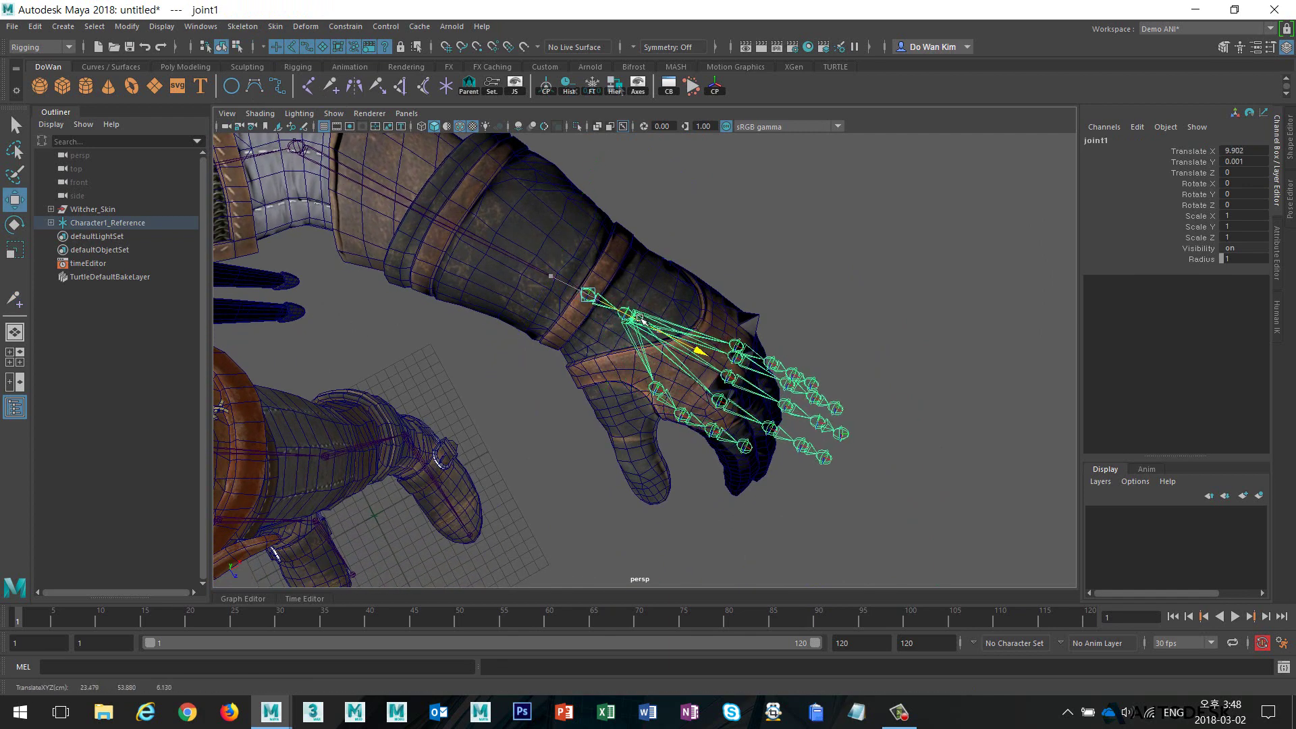
pyautogui.click(811, 266)
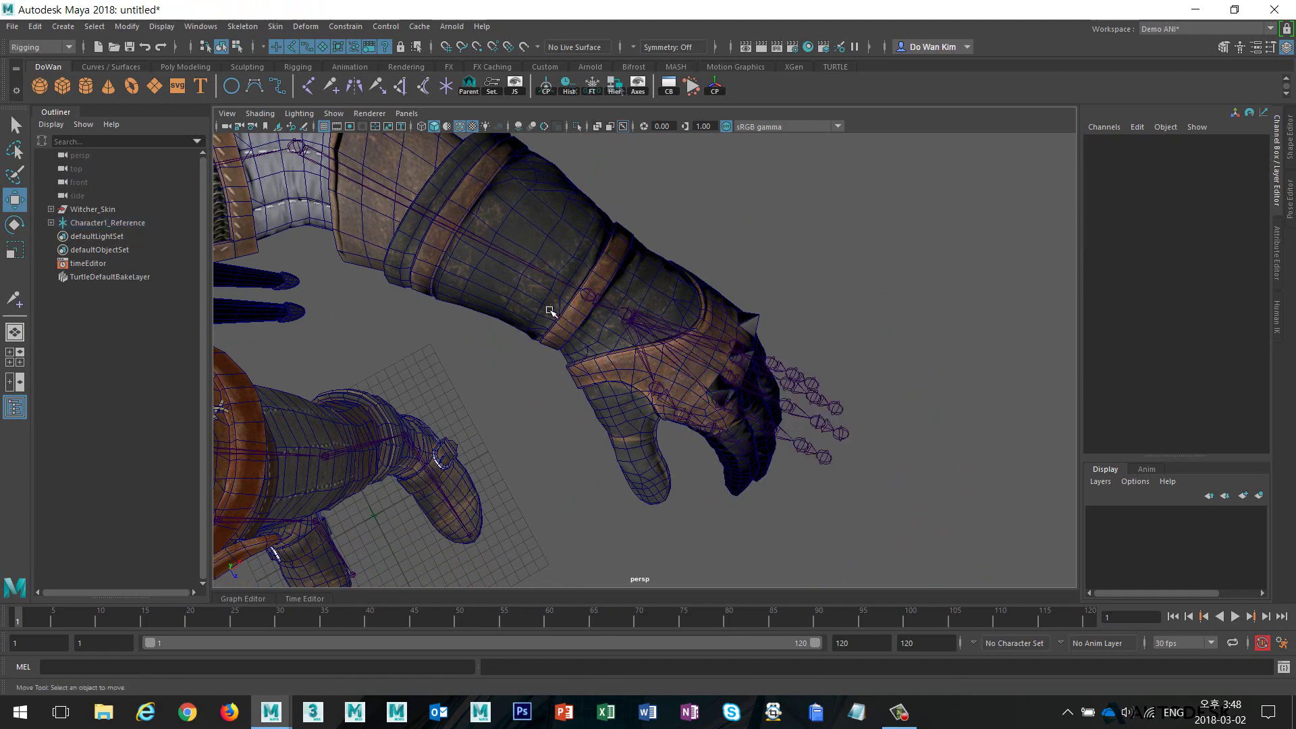
# - Slide the Character1_LeftHand joint along the forearm axis to a Translate X of about 1.439, and clear the selection
pyautogui.keyDown('alt'); pyautogui.moveTo(549, 312); pyautogui.dragTo(643, 292); pyautogui.keyUp('alt')
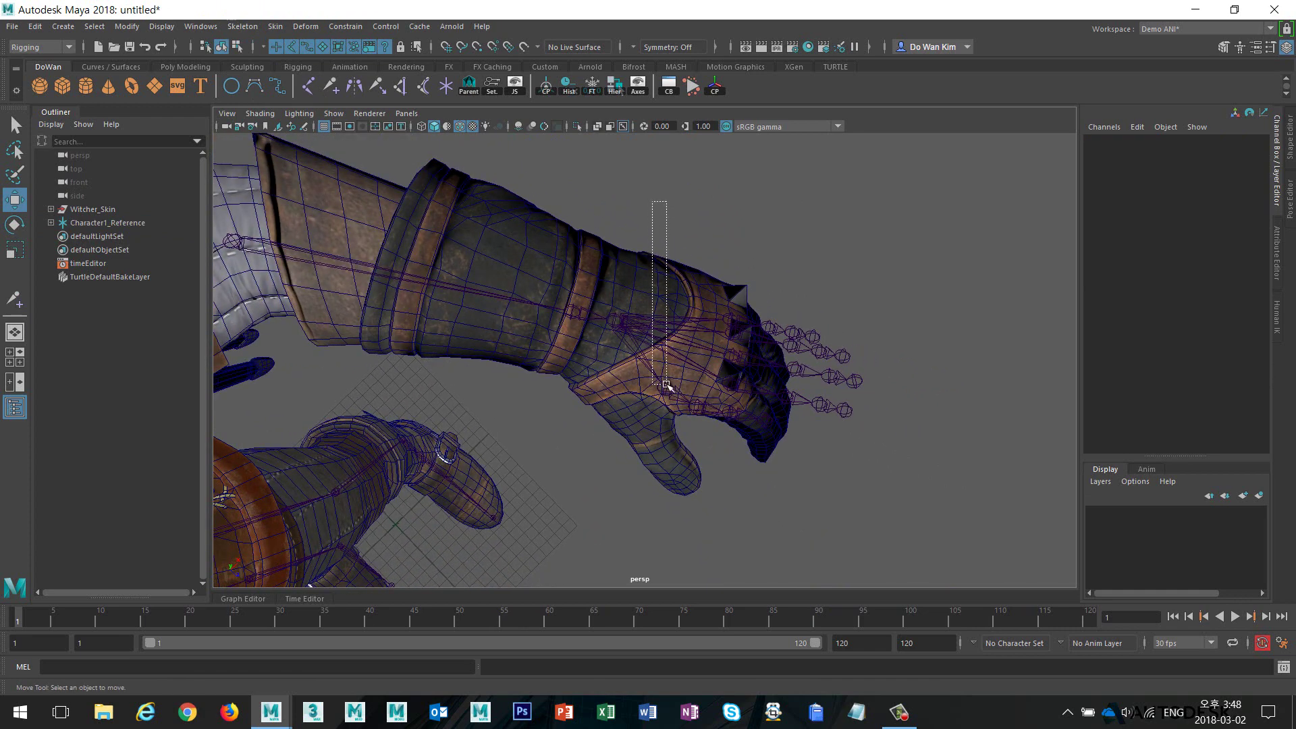
pyautogui.moveTo(667, 385); pyautogui.dragTo(740, 349)
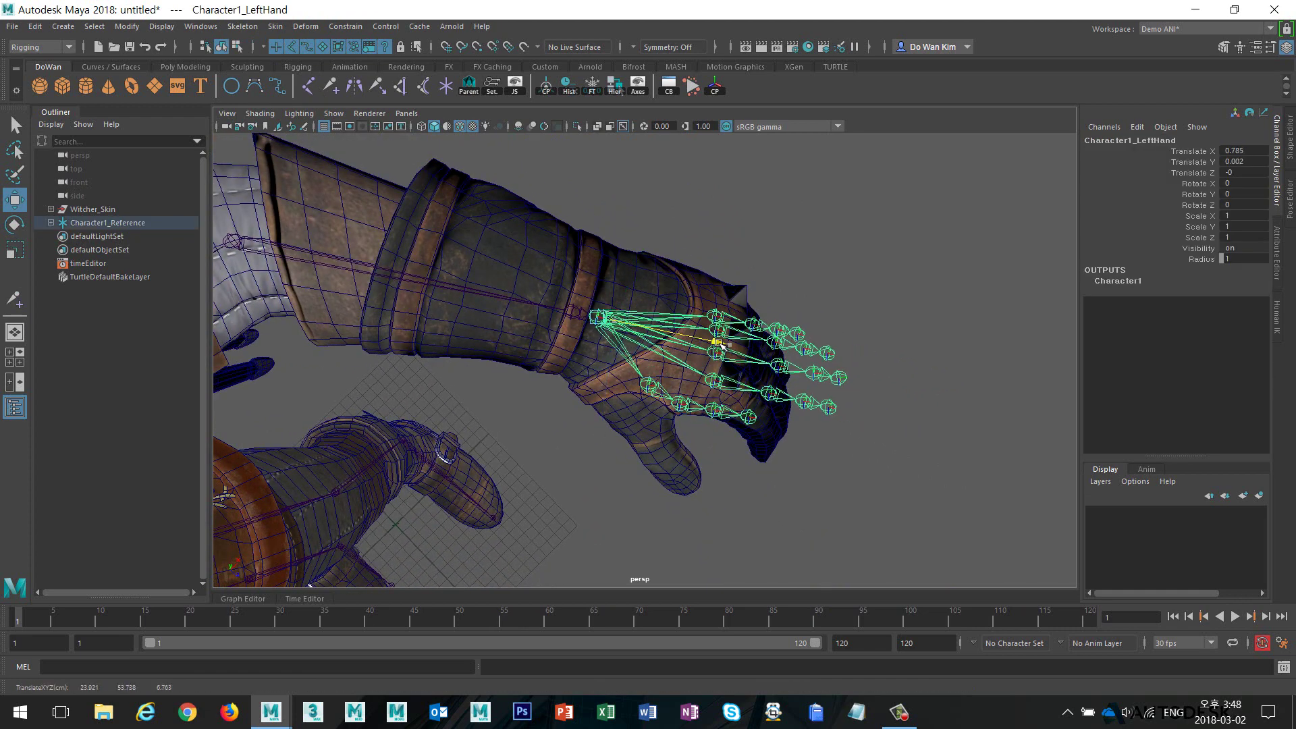
pyautogui.click(751, 273)
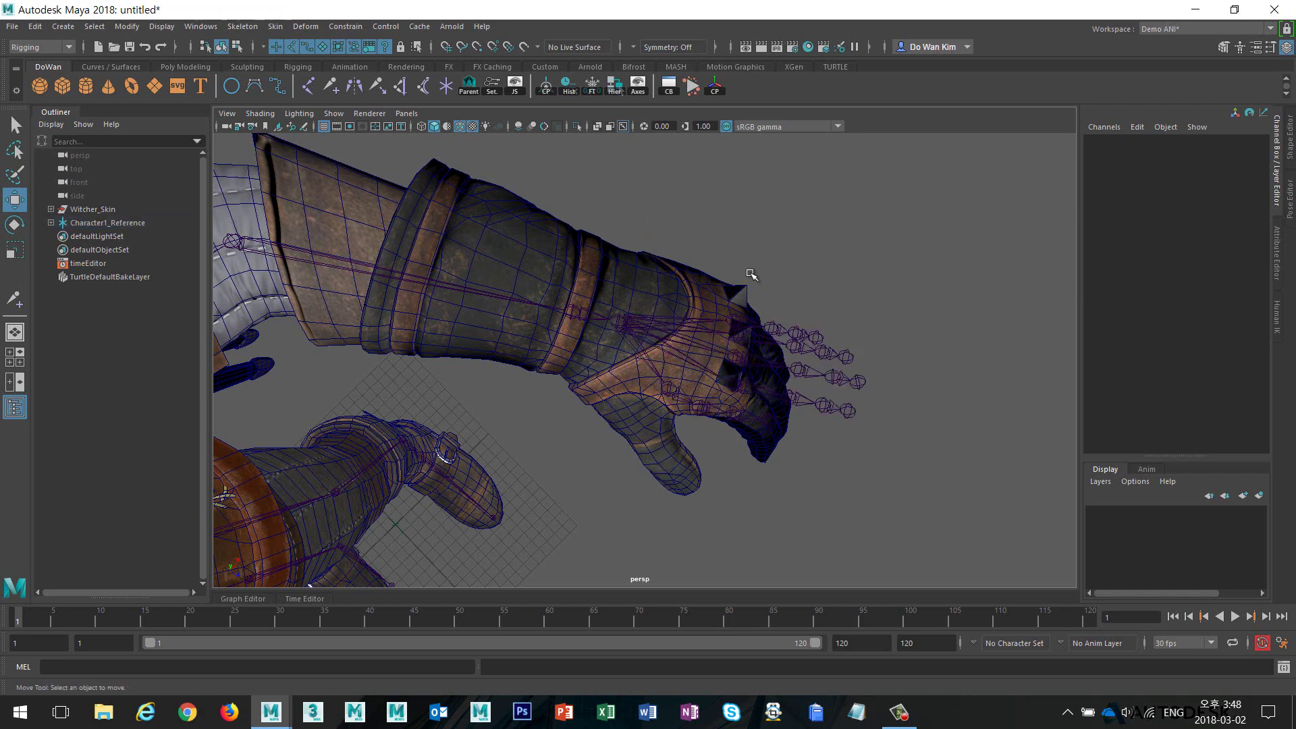
# - Move the left thumb, index, middle and ring base joints together toward the wrist, bringing the thumb joint to a Translate X of about 0.059
pyautogui.click(679, 393)
pyautogui.press('q')
pyautogui.keyDown('alt'); pyautogui.moveTo(736, 396); pyautogui.dragTo(720, 365); pyautogui.keyUp('alt')
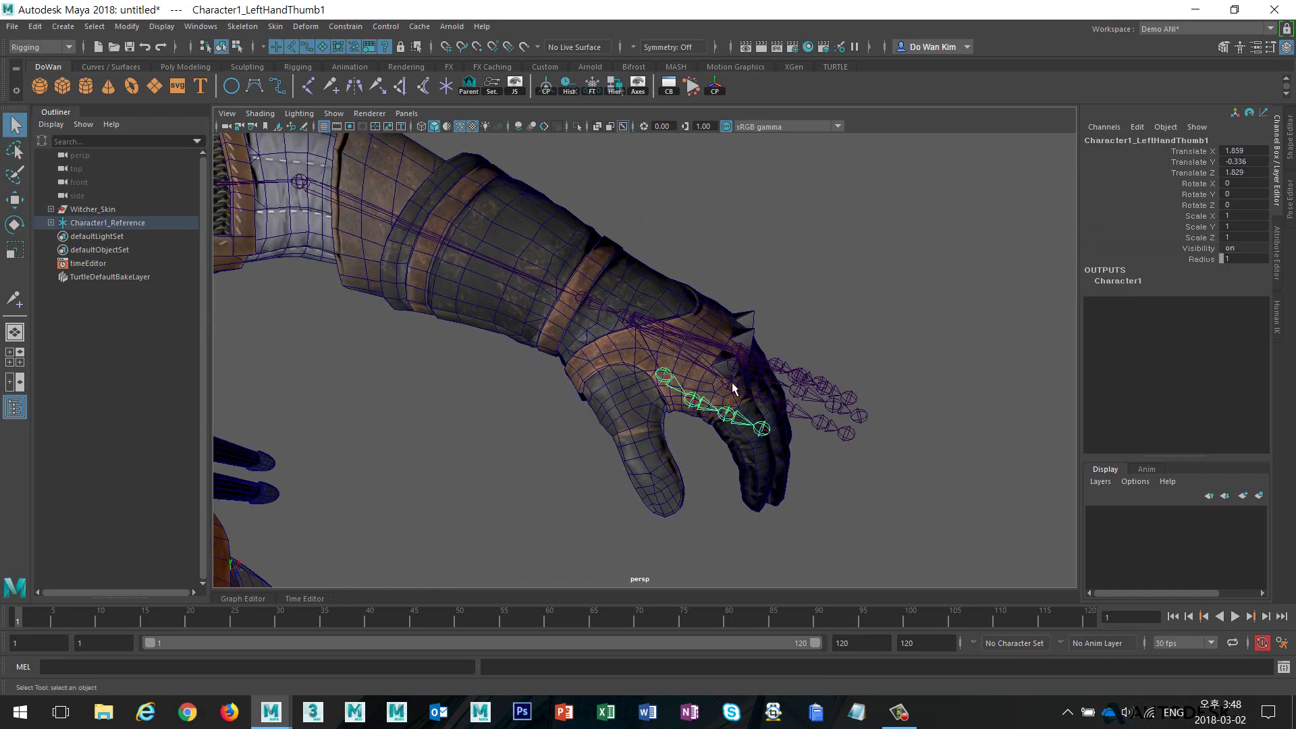
pyautogui.keyDown('shift'); pyautogui.click(729, 382); pyautogui.keyUp('shift')
pyautogui.keyDown('shift'); pyautogui.click(735, 365); pyautogui.keyUp('shift')
pyautogui.keyDown('shift'); pyautogui.click(740, 352); pyautogui.keyUp('shift')
pyautogui.press('w')
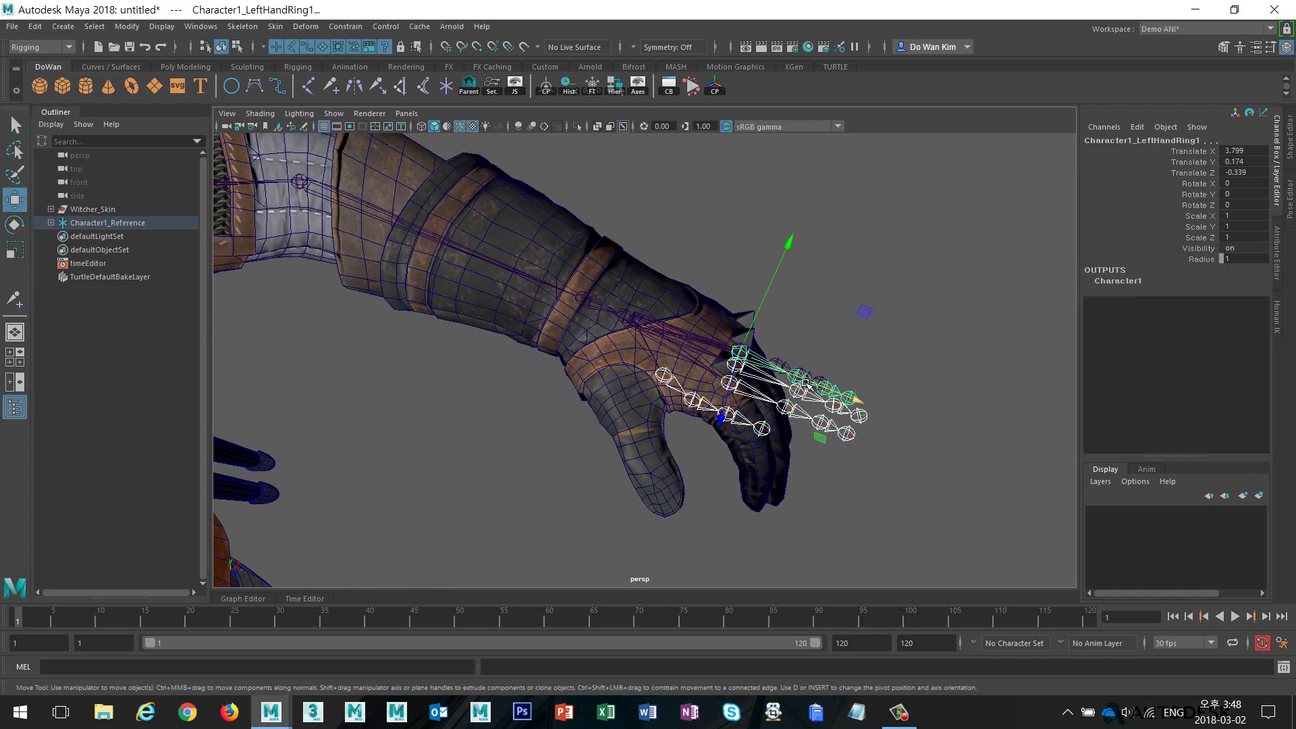
pyautogui.moveTo(805, 383); pyautogui.dragTo(756, 376)
pyautogui.click(869, 305)
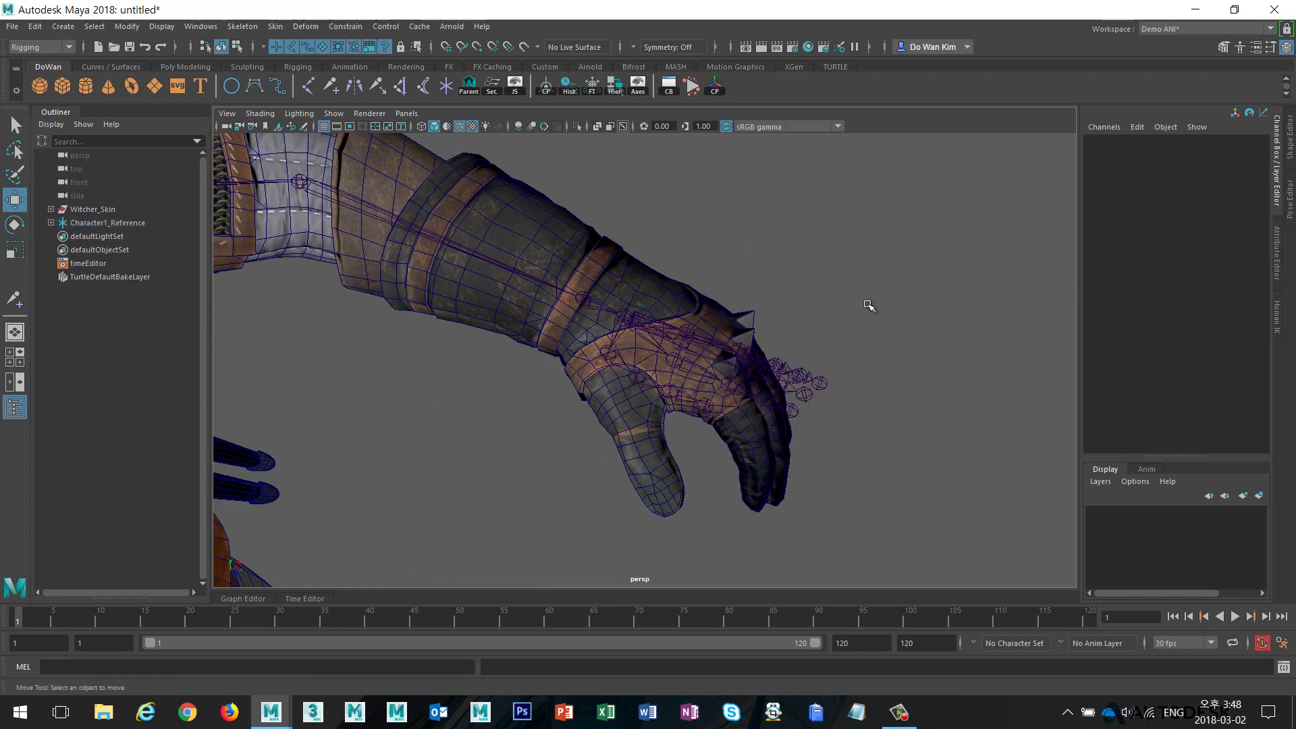
# - Snap Character1_LeftHandThumb1 to the projected centre of the thumb base, about -0.814, -0.604, 1.232, and rotate it to point down the thumb
pyautogui.keyDown('alt'); pyautogui.moveTo(840, 380); pyautogui.dragTo(799, 327); pyautogui.keyUp('alt')
pyautogui.keyDown('alt'); pyautogui.moveTo(799, 327); pyautogui.dragTo(822, 340, button='right'); pyautogui.keyUp('alt')
pyautogui.click(698, 247)
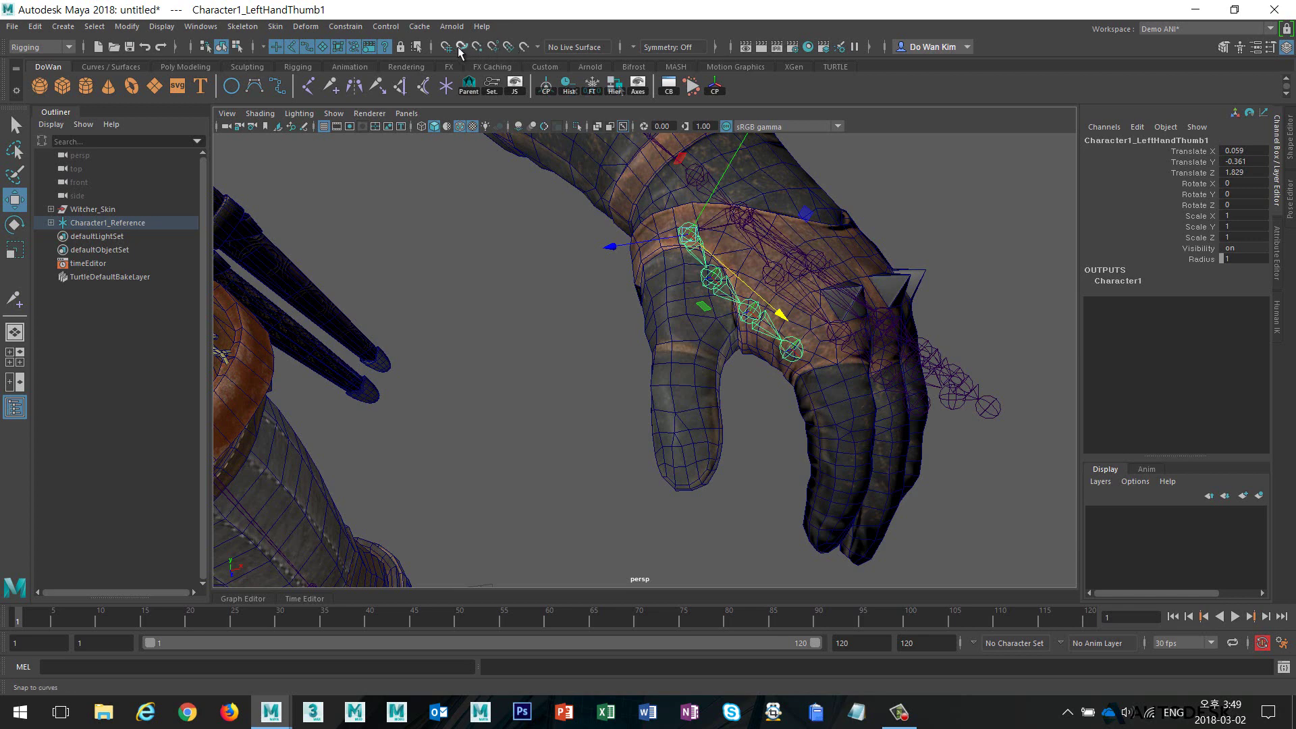
pyautogui.click(493, 47)
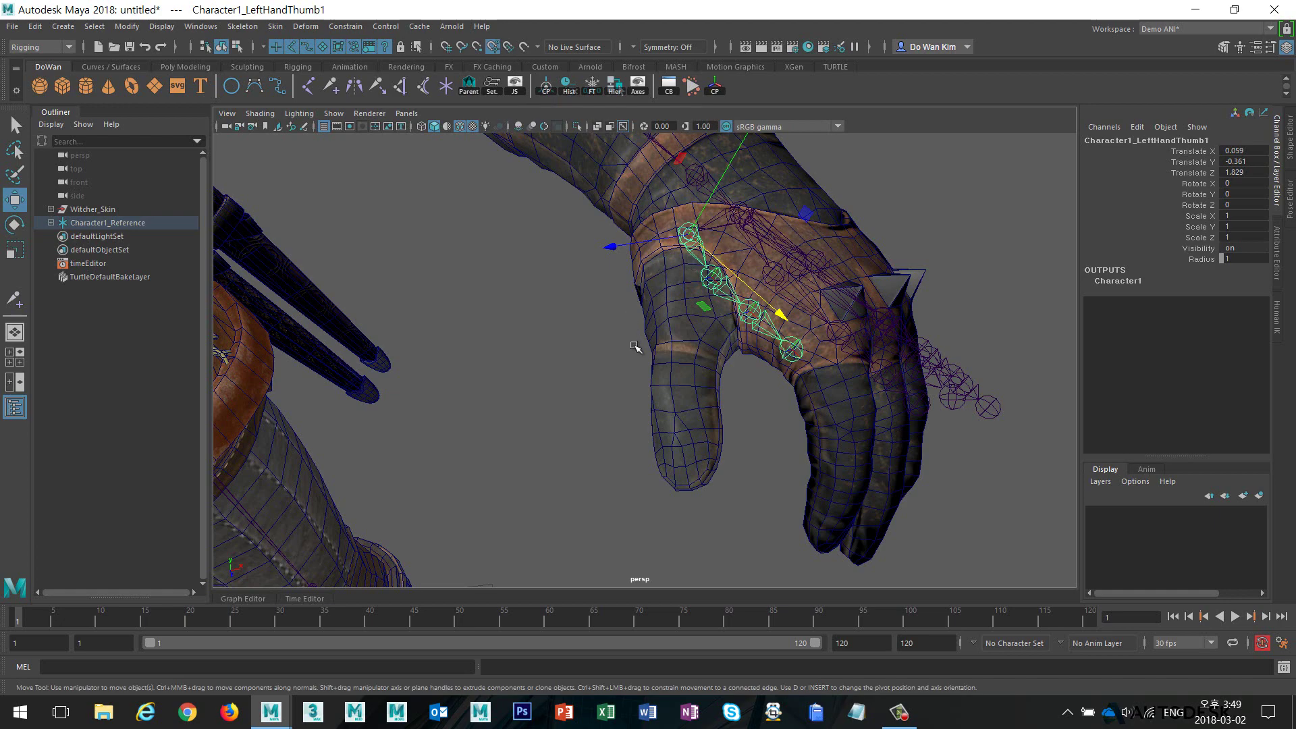
pyautogui.keyDown('alt'); pyautogui.moveTo(701, 310); pyautogui.dragTo(742, 295); pyautogui.keyUp('alt')
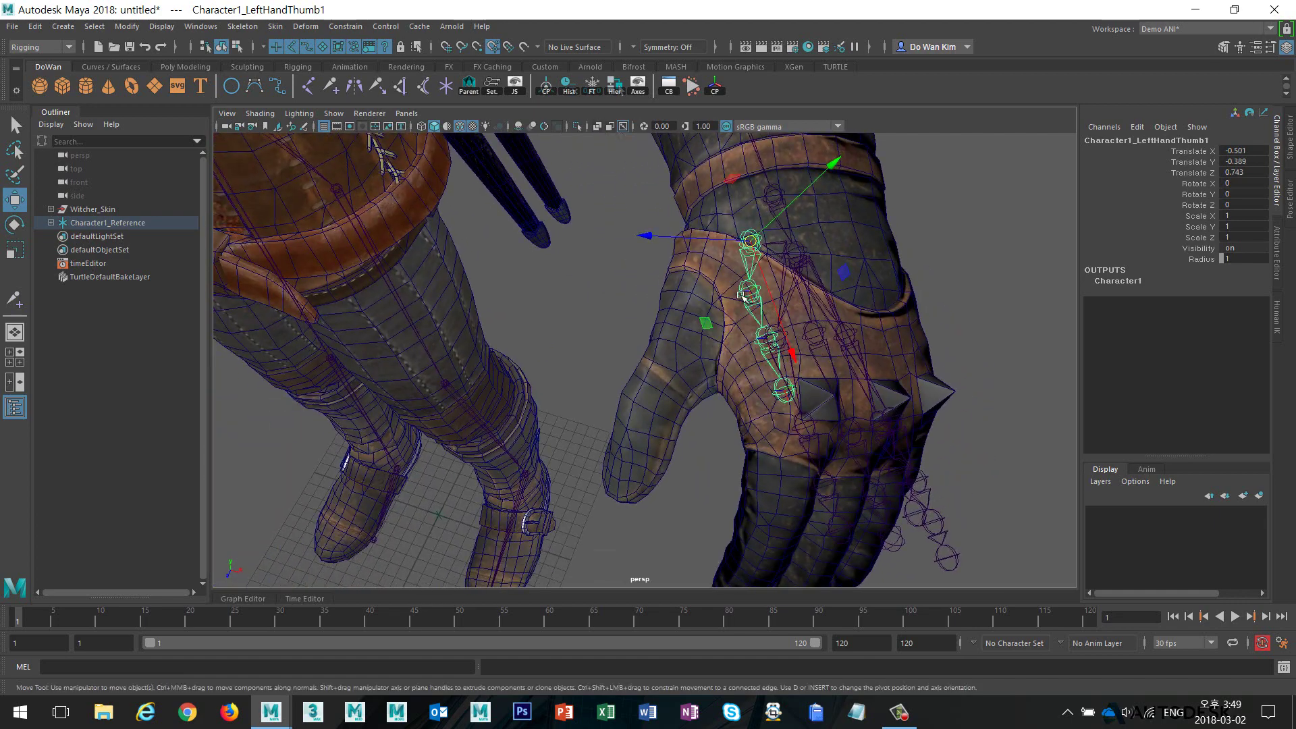
pyautogui.moveTo(749, 240); pyautogui.dragTo(695, 154)
pyautogui.press('e')
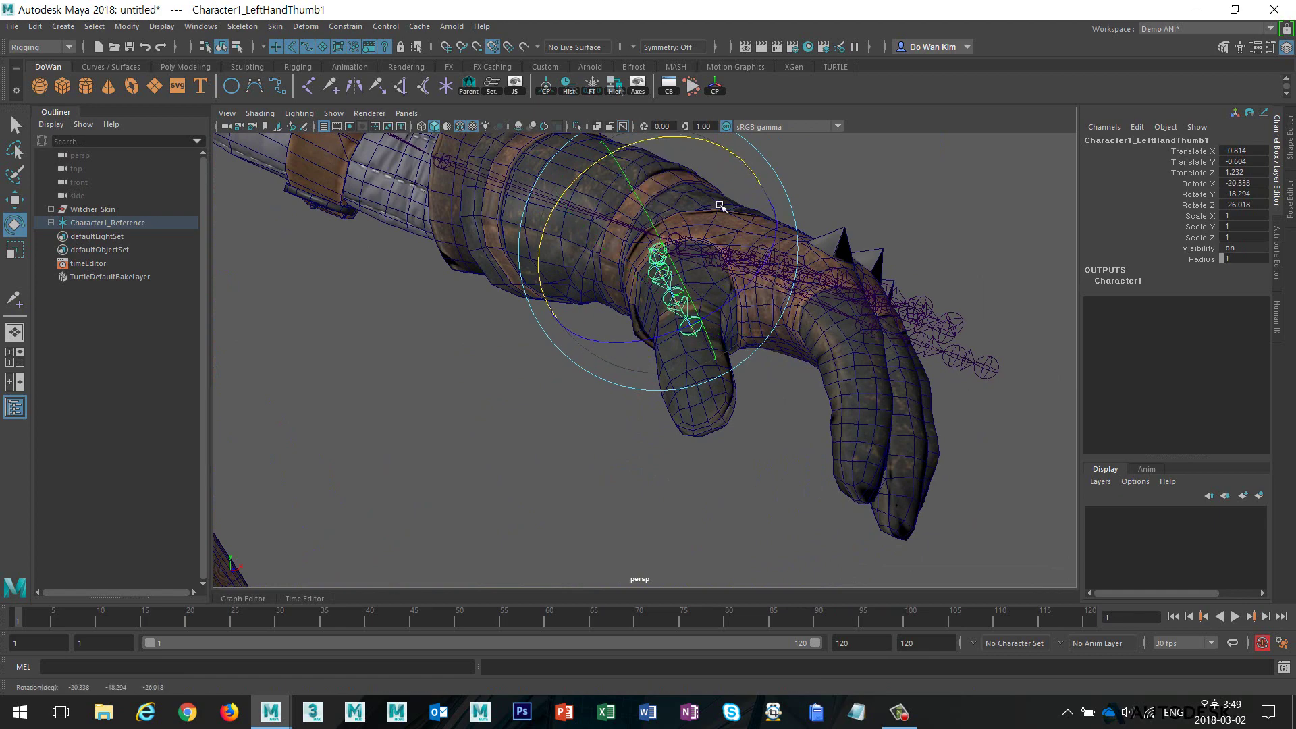
# - Fit the Character1_LeftHandThumb2 joint inside the thumb at about 1.957, -0.21, 0.302, with a Rotate Z of about -11.773 degrees
pyautogui.keyDown('alt'); pyautogui.moveTo(720, 205); pyautogui.dragTo(777, 260); pyautogui.keyUp('alt')
pyautogui.click(646, 286)
pyautogui.press('w')
pyautogui.moveTo(690, 326)
pyautogui.mouseDown()
pyautogui.moveTo(702, 339)
pyautogui.moveTo(686, 328)
pyautogui.moveTo(670, 338)
pyautogui.mouseUp()
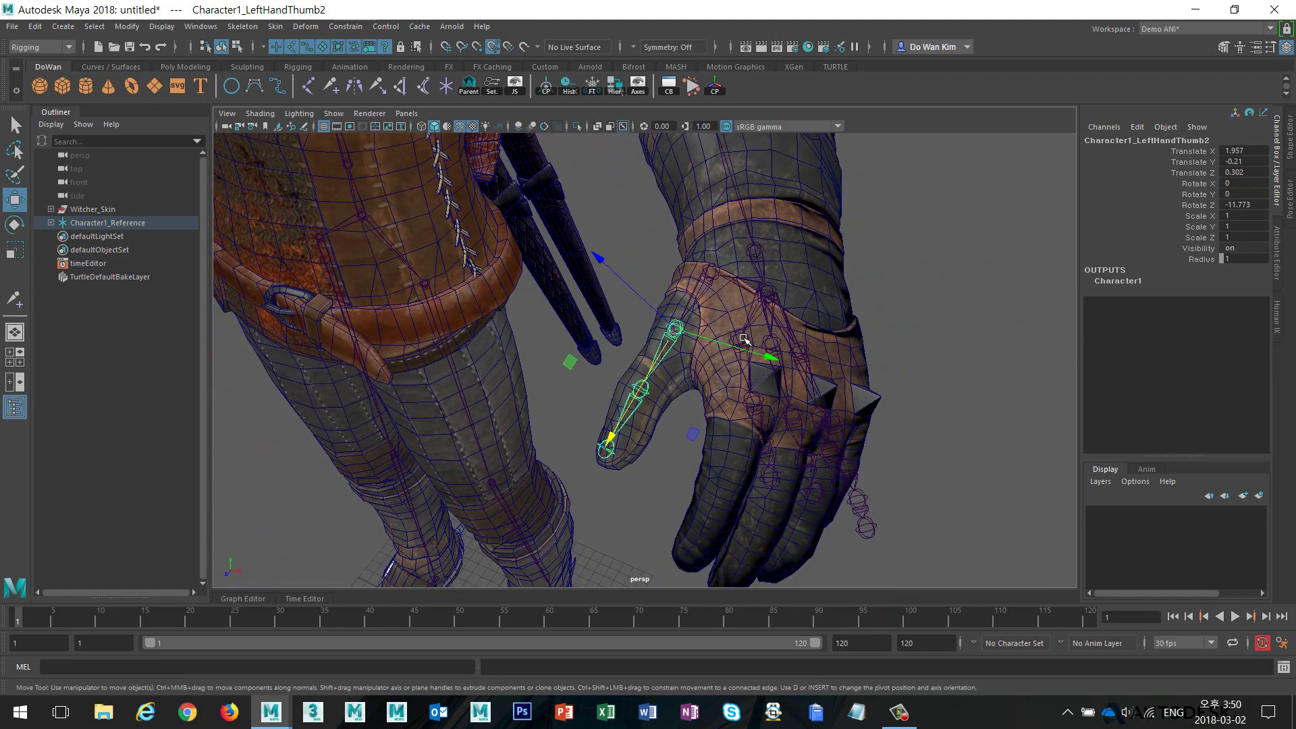
# - Adjust Character1_LeftHandIndex1 to a Translate Y of about -0.423 and rotate it to about -26.103 degrees in Z along the index finger
pyautogui.click(757, 375)
pyautogui.keyDown('alt'); pyautogui.moveTo(758, 376); pyautogui.dragTo(810, 356); pyautogui.keyUp('alt')
pyautogui.moveTo(455, 246); pyautogui.dragTo(454, 215)
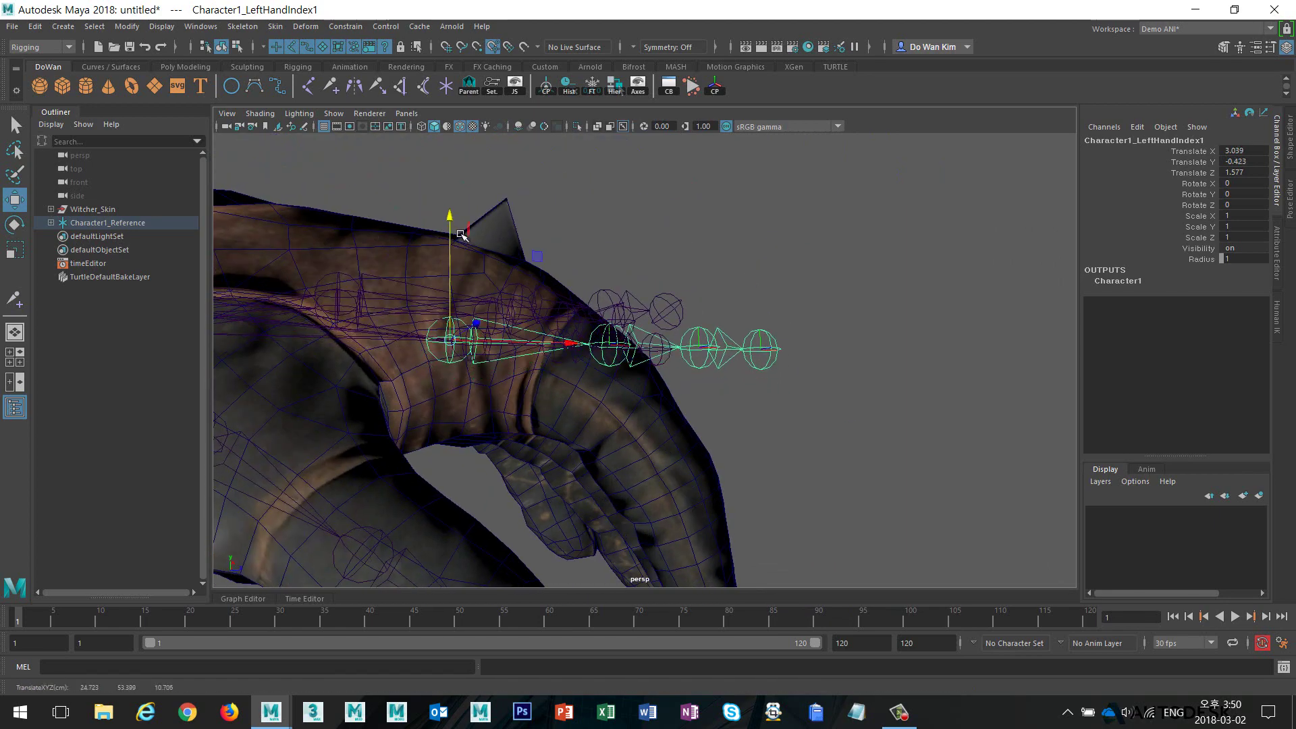
pyautogui.press('e')
pyautogui.moveTo(371, 240); pyautogui.dragTo(420, 223)
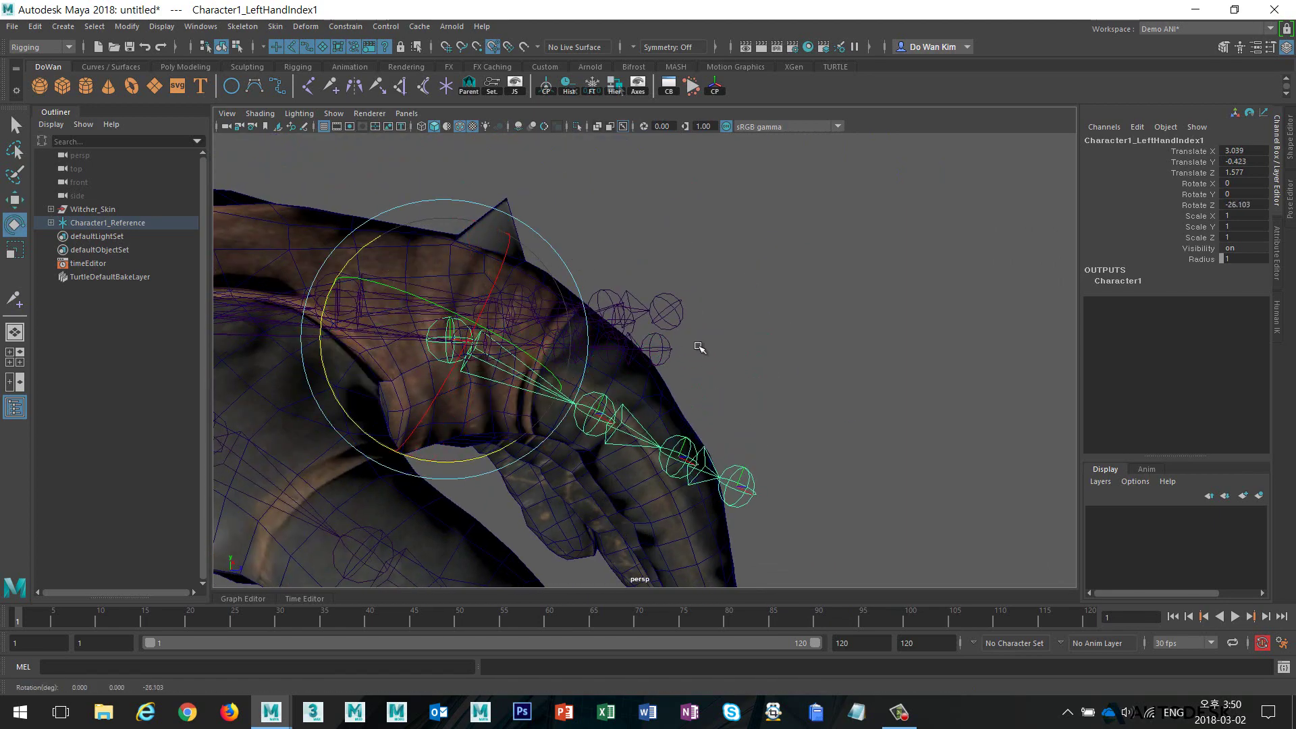
pyautogui.keyDown('alt'); pyautogui.moveTo(697, 347); pyautogui.dragTo(544, 318); pyautogui.keyUp('alt')
# - Rotate the Character1_LeftHandIndex2 joint to about -14.249 degrees in Z so the chain bends with the index finger
pyautogui.press('Down')
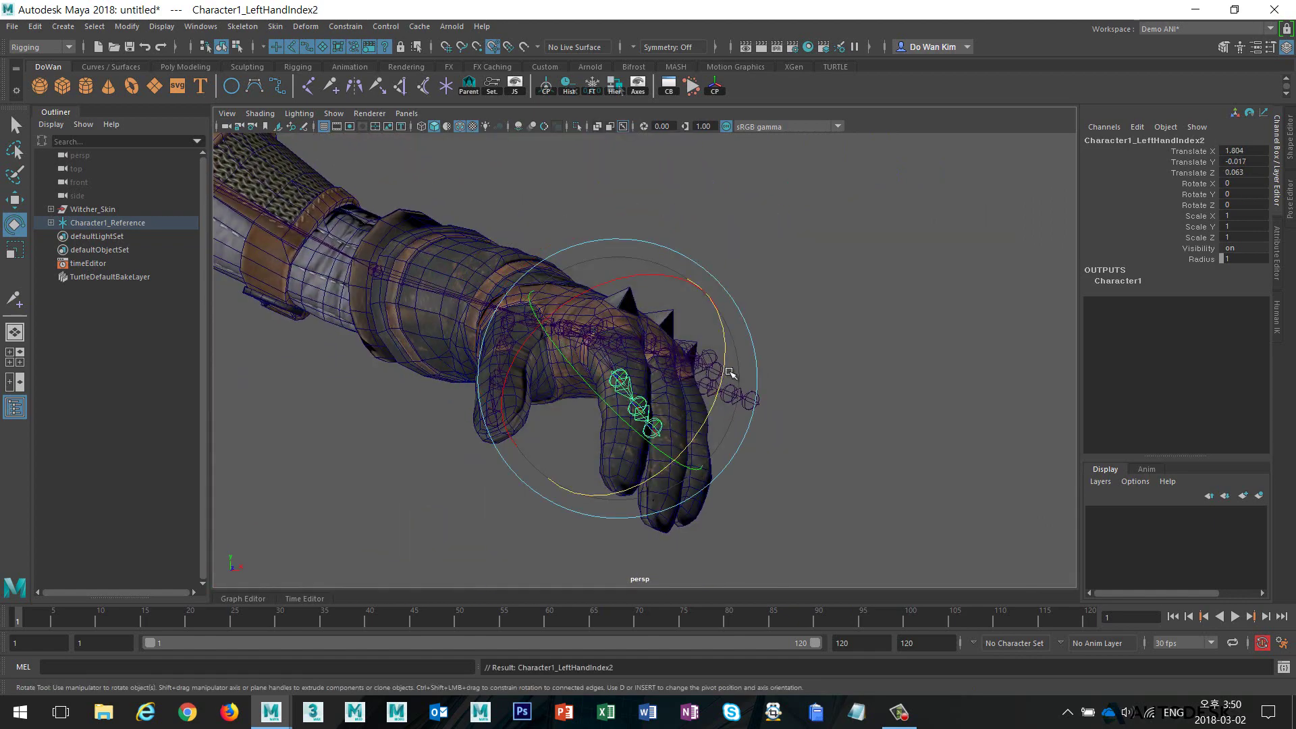
pyautogui.moveTo(719, 369); pyautogui.dragTo(724, 432)
pyautogui.press('Down')
# - Move the Character1_LeftHandIndex1 joint forward into the knuckle, to a Translate X of about 3.802 and Translate Y of about -0.421
pyautogui.press('Up')
pyautogui.press('Up')
pyautogui.keyDown('alt'); pyautogui.moveTo(853, 477); pyautogui.dragTo(714, 302); pyautogui.keyUp('alt')
pyautogui.press('w')
pyautogui.moveTo(642, 271); pyautogui.dragTo(646, 255)
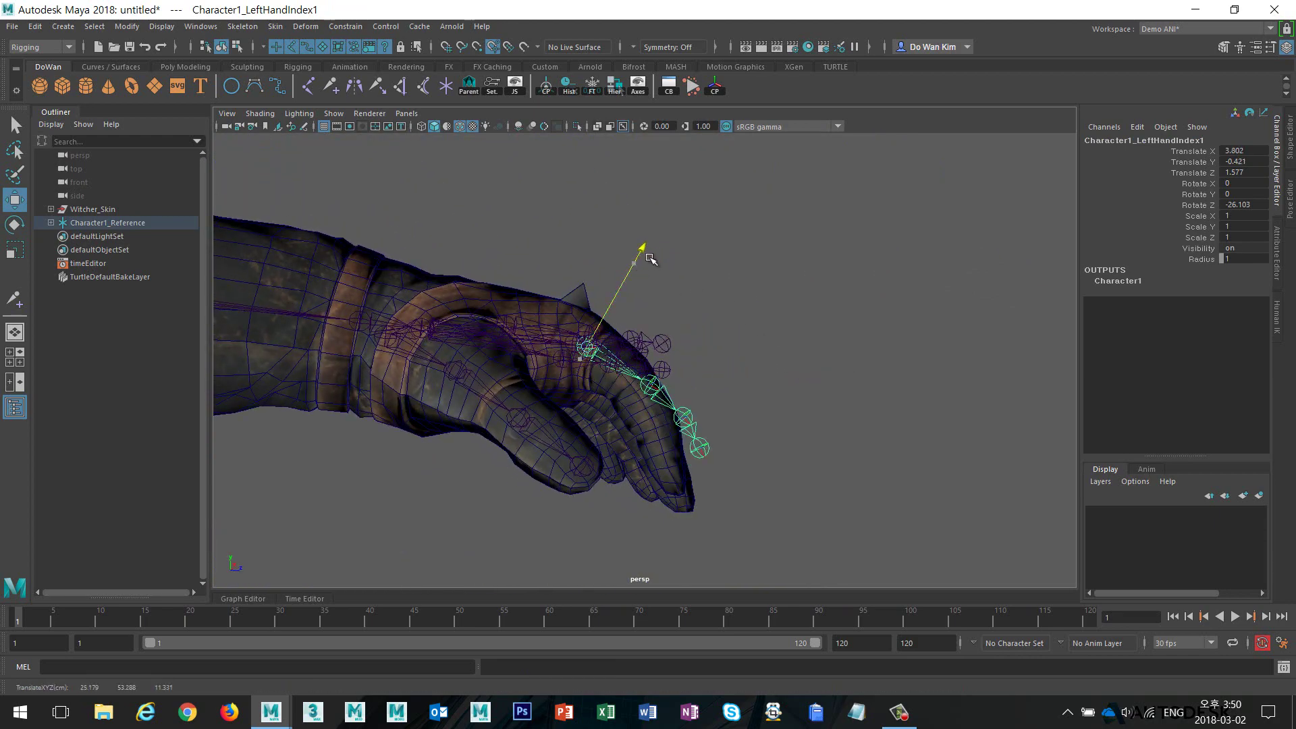
# - Move Character1_LeftHandIndex2 to about 1.577 in X and 0.046 in Y, and extend the joints below it down into the index fingertip
pyautogui.press('e')
pyautogui.keyDown('alt'); pyautogui.moveTo(752, 353); pyautogui.dragTo(654, 433); pyautogui.keyUp('alt')
pyautogui.click(784, 414)
pyautogui.click(653, 422)
pyautogui.press('w')
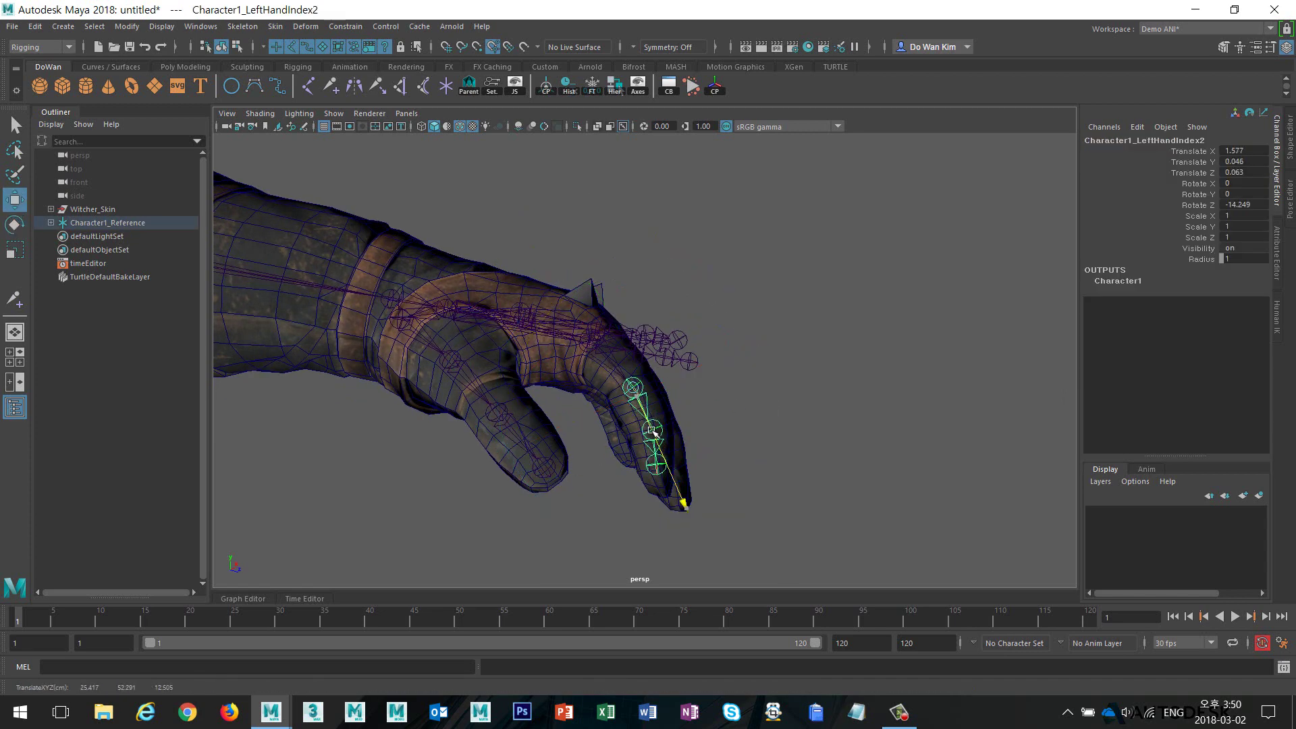
pyautogui.click(656, 464)
pyautogui.moveTo(658, 482); pyautogui.dragTo(667, 547)
pyautogui.press('Down')
pyautogui.click(782, 544)
# - Check the fitted left-hand joint chains against the glove from several angles, with the Character1_LeftHand joint selected
pyautogui.keyDown('alt'); pyautogui.moveTo(781, 544); pyautogui.dragTo(596, 451); pyautogui.keyUp('alt')
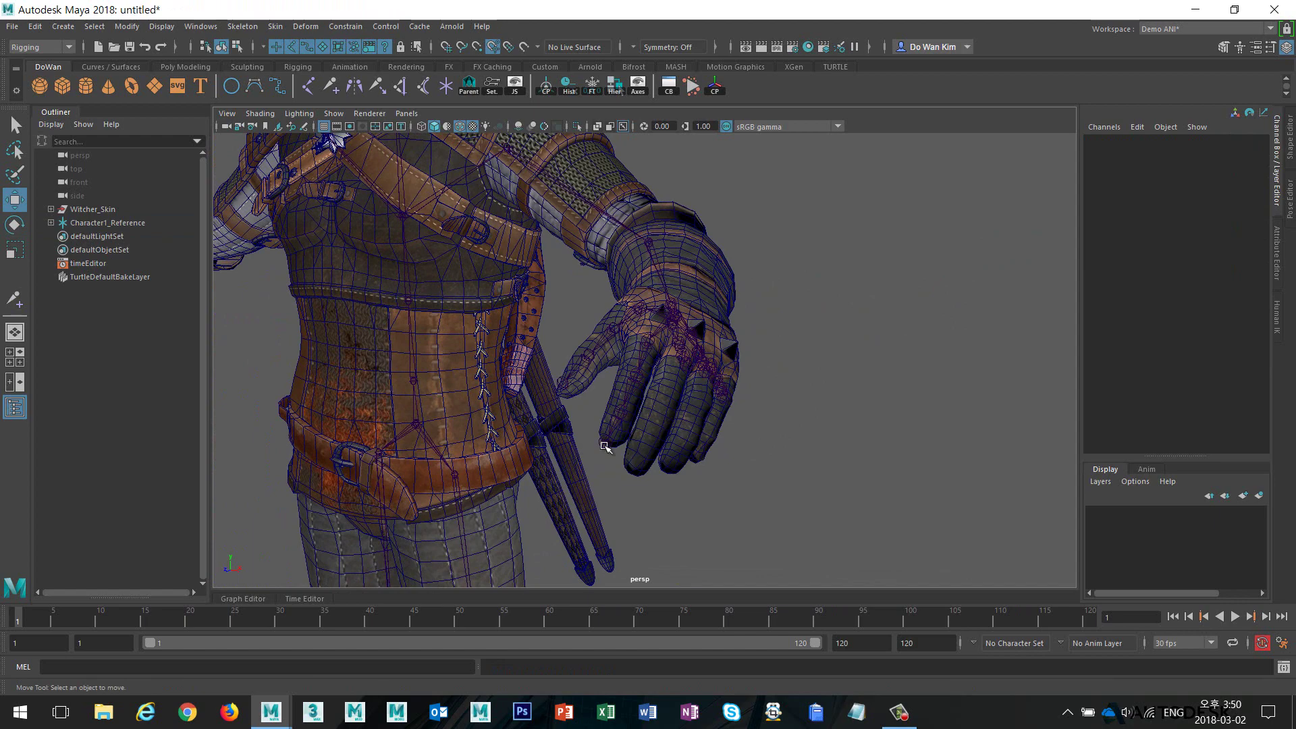
pyautogui.keyDown('alt'); pyautogui.moveTo(750, 426); pyautogui.dragTo(671, 356); pyautogui.keyUp('alt')
pyautogui.click(668, 309)
pyautogui.keyDown('alt'); pyautogui.moveTo(770, 369); pyautogui.dragTo(671, 334); pyautogui.keyUp('alt')
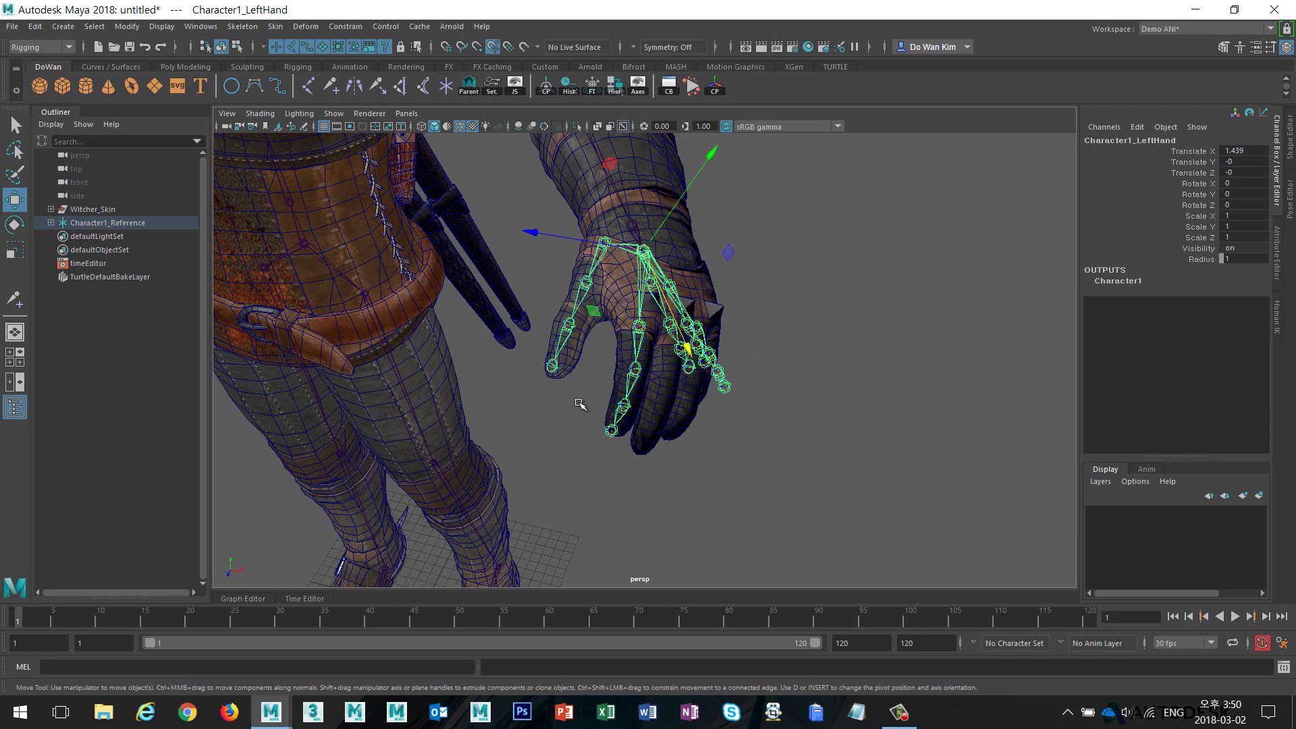
pyautogui.keyDown('alt'); pyautogui.moveTo(750, 414); pyautogui.dragTo(515, 376, button='right'); pyautogui.keyUp('alt')
pyautogui.keyDown('alt'); pyautogui.moveTo(515, 376); pyautogui.dragTo(574, 397); pyautogui.keyUp('alt')
pyautogui.keyDown('alt'); pyautogui.moveTo(574, 396); pyautogui.dragTo(610, 419, button='middle'); pyautogui.keyUp('alt')
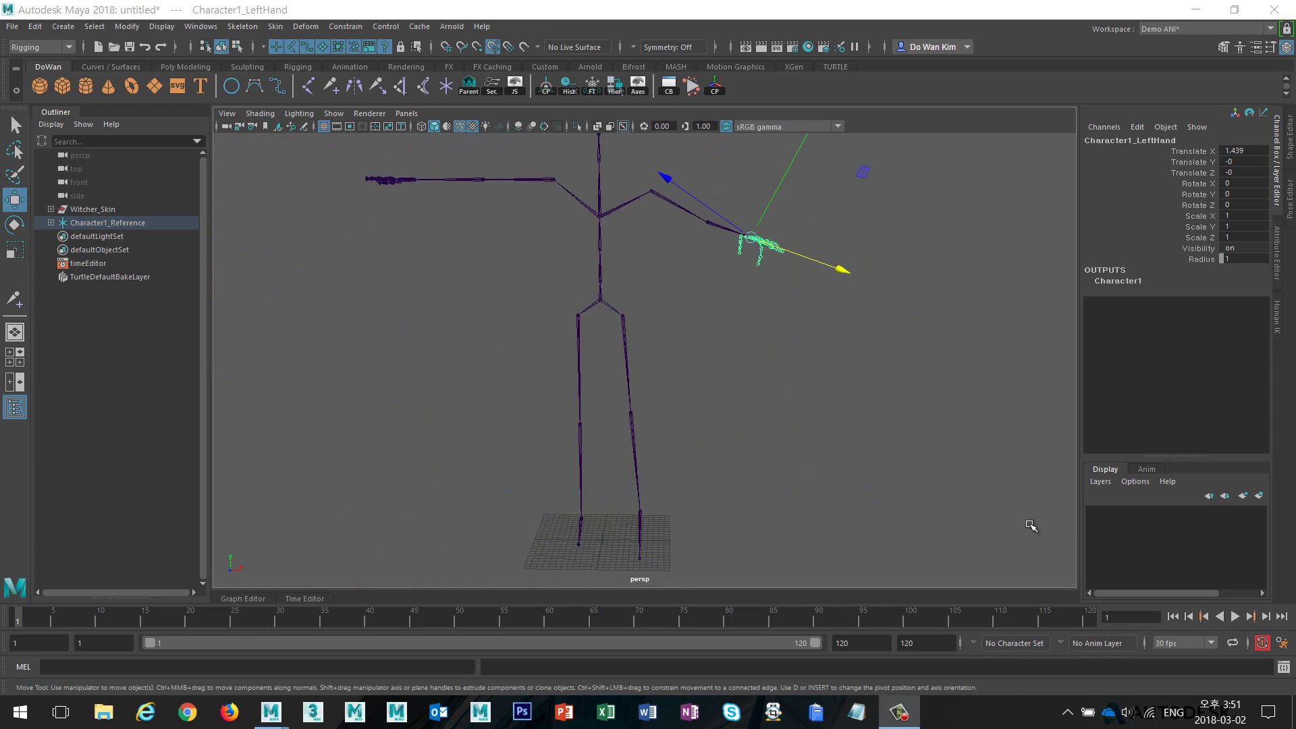
# - Delete the right leg and right arm joint chains from the skeleton, keeping the spine and the fitted left side
pyautogui.click(767, 407)
pyautogui.keyDown('alt'); pyautogui.moveTo(767, 408); pyautogui.dragTo(758, 443); pyautogui.keyUp('alt')
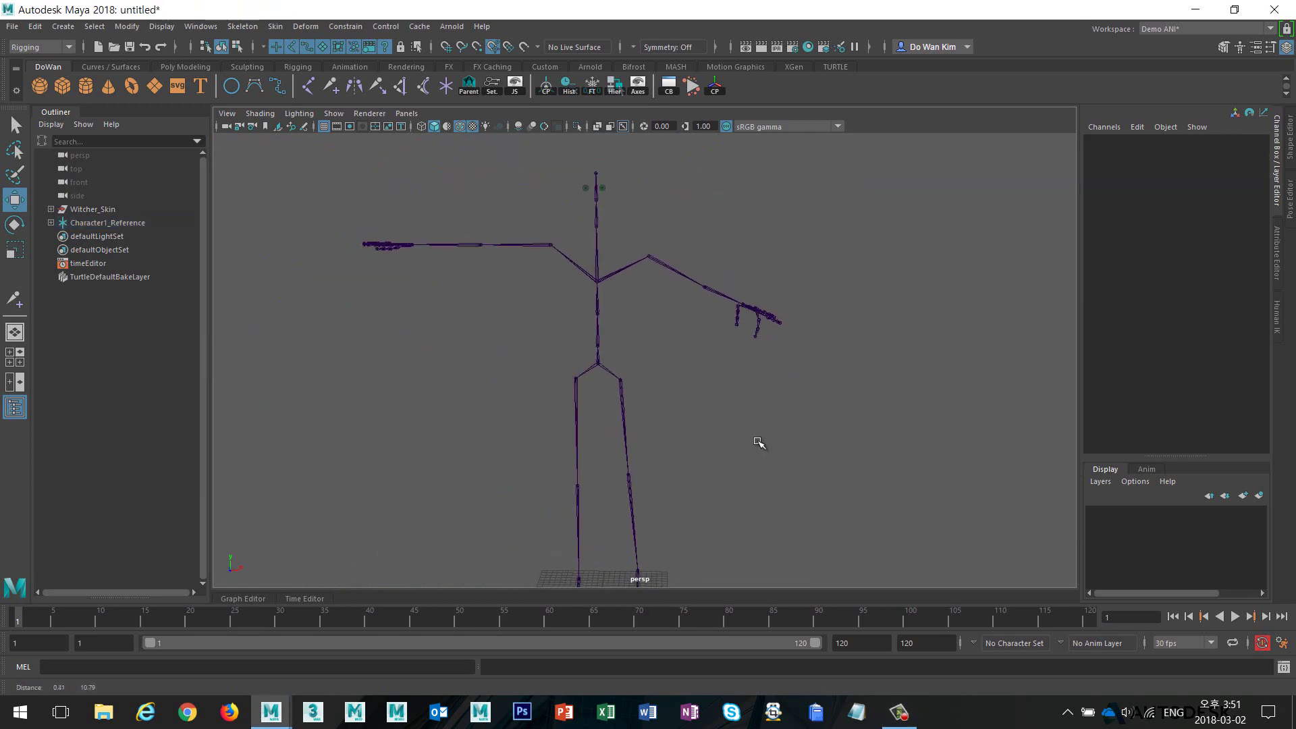
pyautogui.keyDown('alt'); pyautogui.moveTo(758, 443); pyautogui.dragTo(634, 403, button='right'); pyautogui.keyUp('alt')
pyautogui.keyDown('alt'); pyautogui.moveTo(634, 402); pyautogui.dragTo(735, 403); pyautogui.keyUp('alt')
pyautogui.keyDown('alt'); pyautogui.moveTo(735, 402); pyautogui.dragTo(601, 411, button='right'); pyautogui.keyUp('alt')
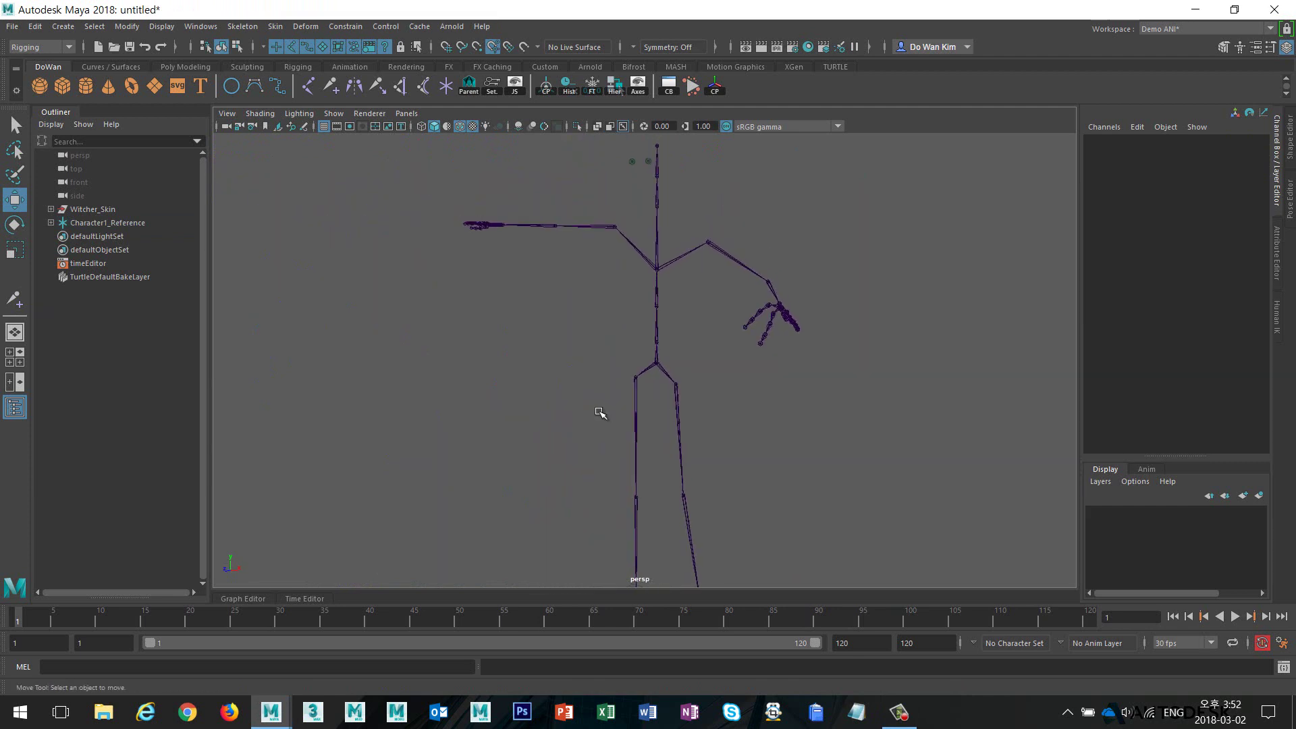
pyautogui.moveTo(600, 409); pyautogui.dragTo(655, 442)
pyautogui.press('Delete')
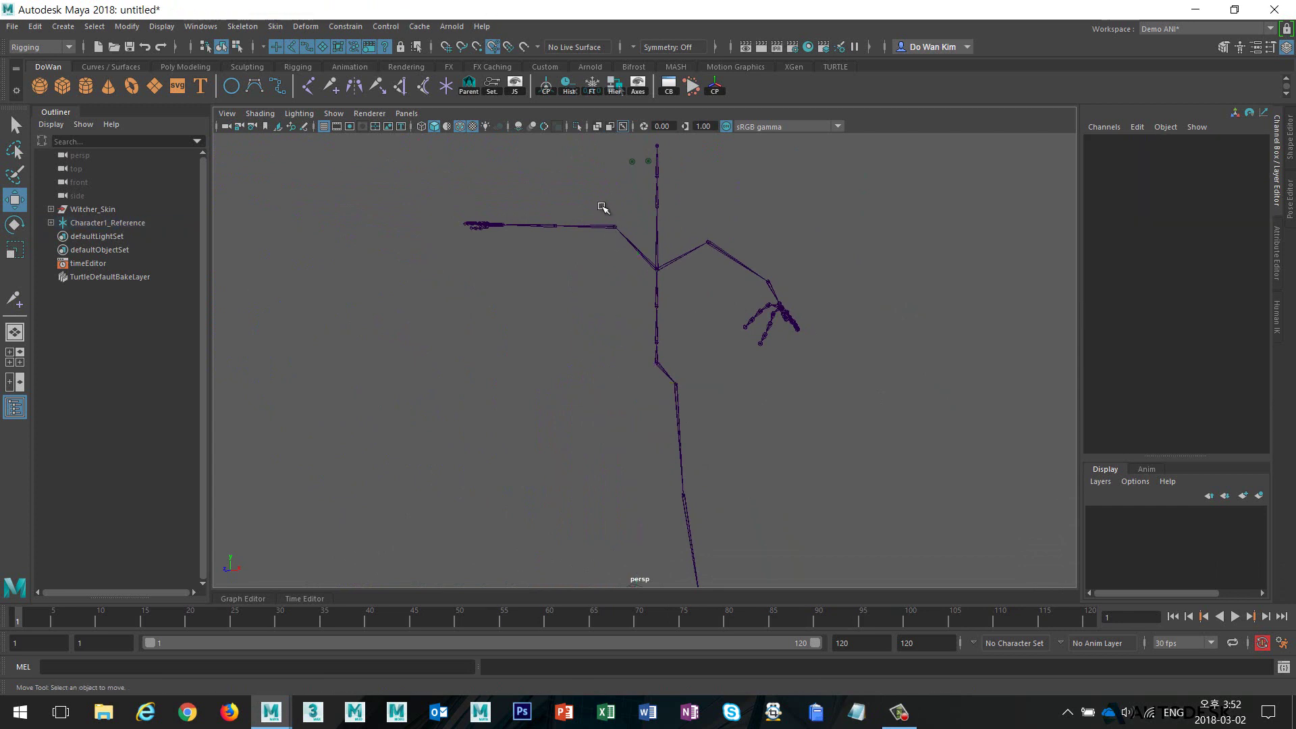
pyautogui.moveTo(605, 209); pyautogui.dragTo(588, 258)
pyautogui.press('Delete')
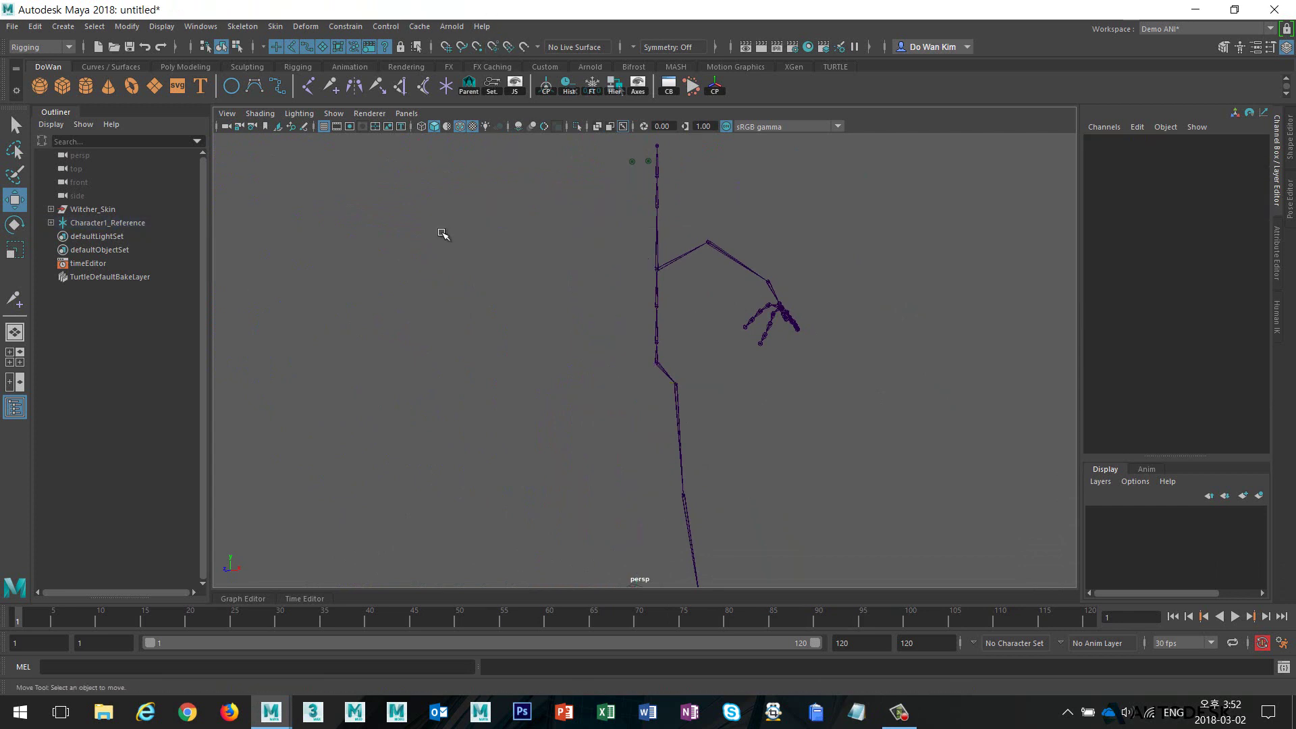
# - Try rotating the Character1_LeftForeArm joint about its Y axis to test the elbow bend, and undo the rotation
pyautogui.keyDown('alt'); pyautogui.moveTo(439, 235); pyautogui.dragTo(572, 191); pyautogui.keyUp('alt')
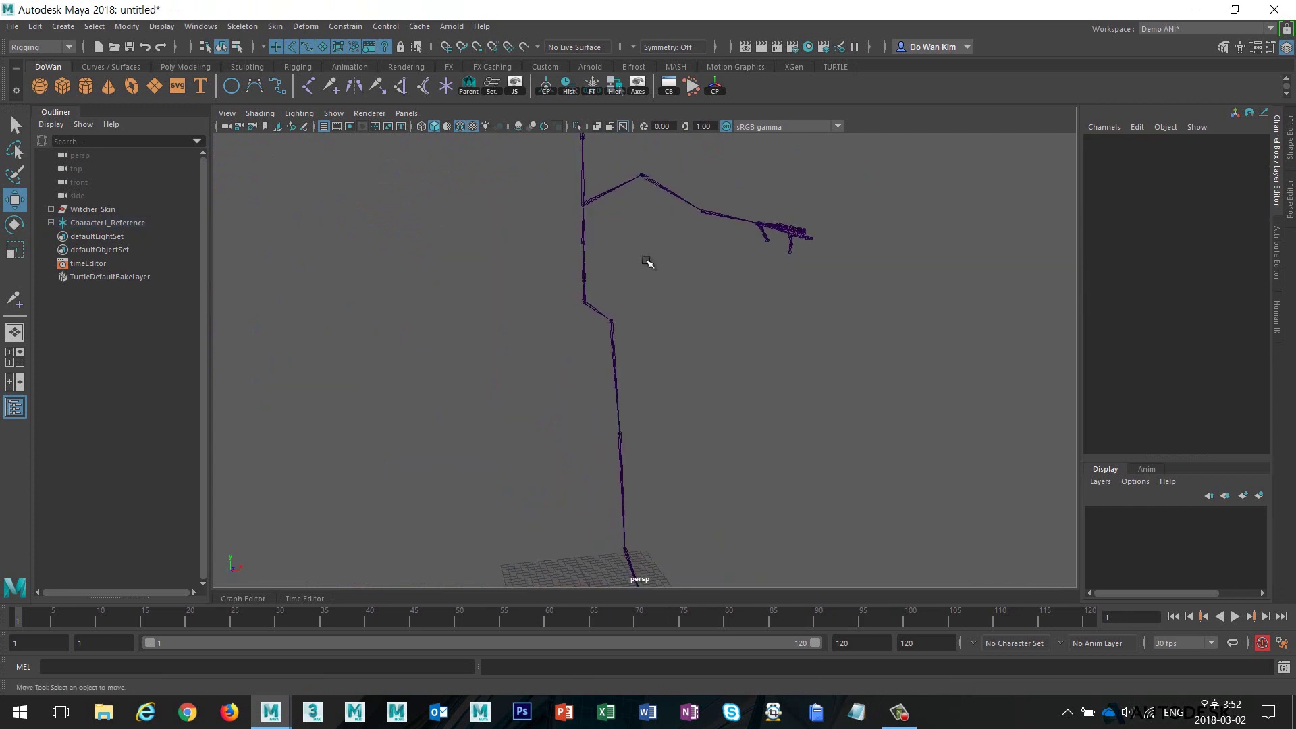
pyautogui.keyDown('alt'); pyautogui.moveTo(647, 261); pyautogui.dragTo(543, 262); pyautogui.keyUp('alt')
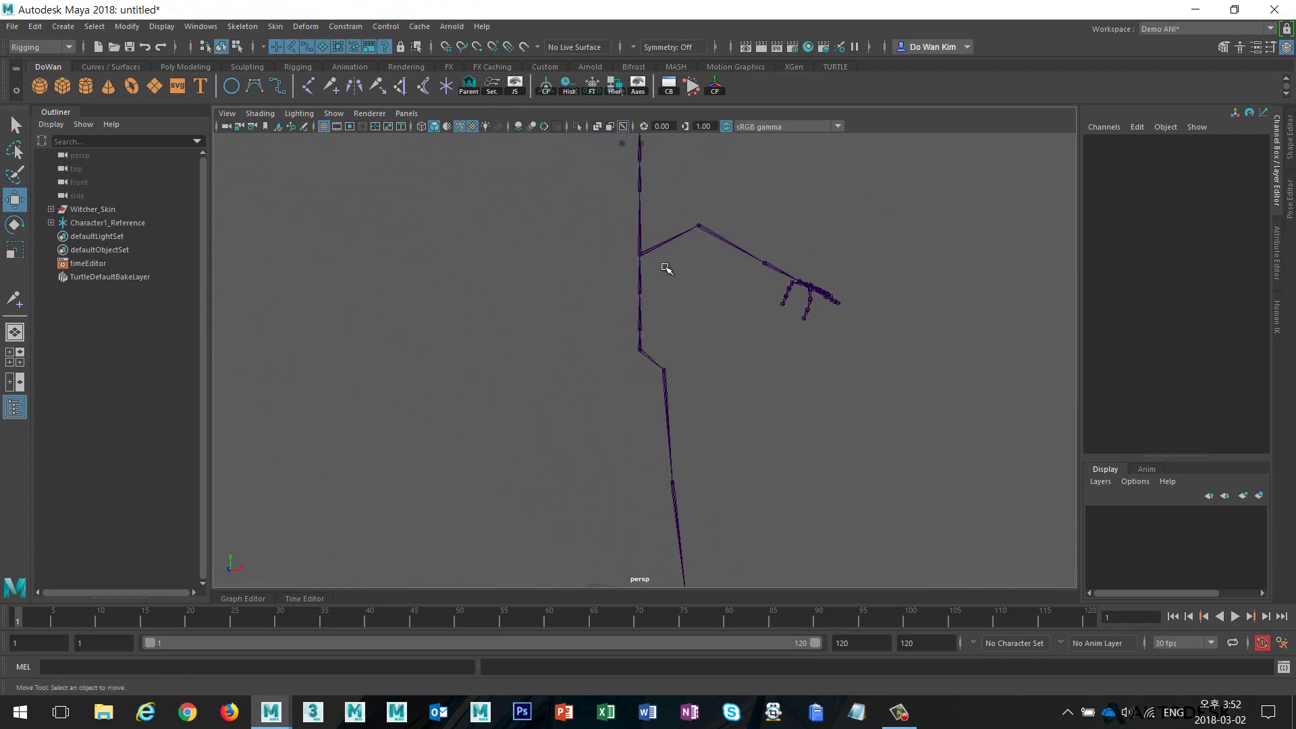
pyautogui.moveTo(742, 200); pyautogui.dragTo(686, 356)
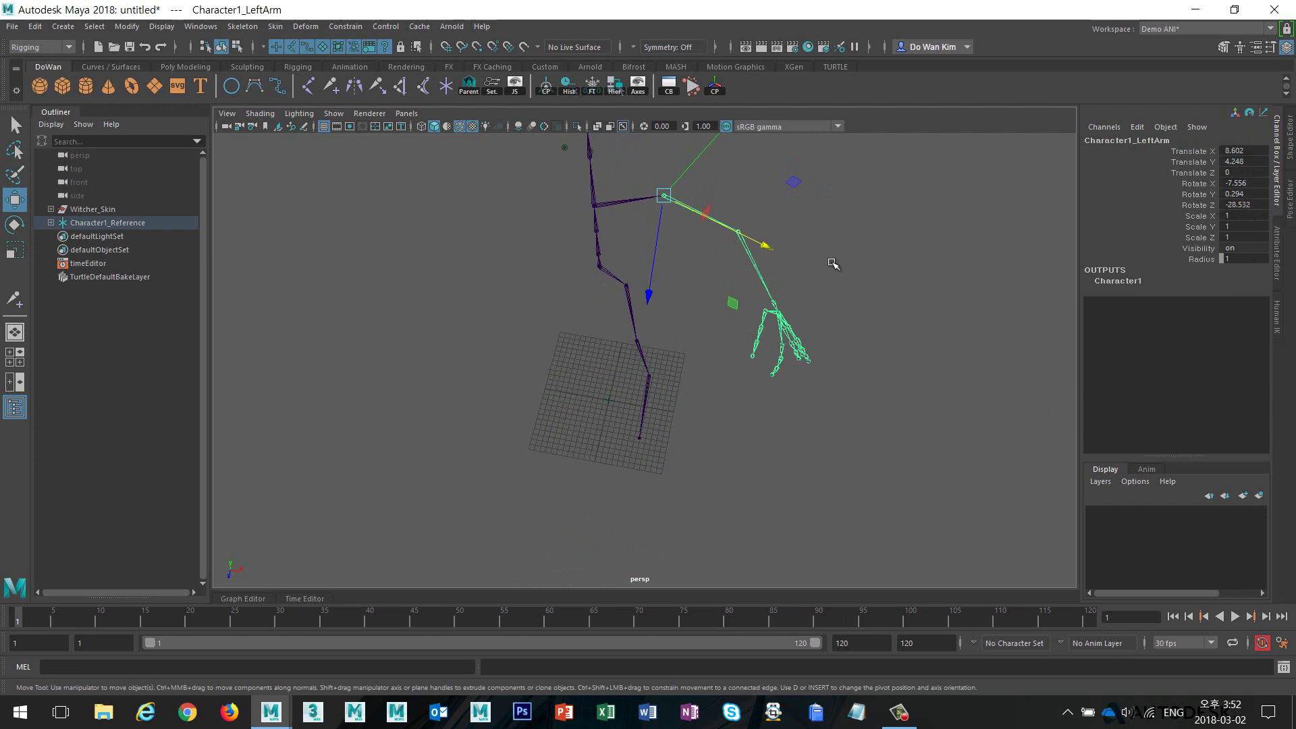
pyautogui.press('Down')
pyautogui.moveTo(903, 233)
pyautogui.keyDown('alt'); pyautogui.mouseDown()
pyautogui.moveTo(886, 220)
pyautogui.moveTo(853, 234)
pyautogui.moveTo(894, 234)
pyautogui.mouseUp(); pyautogui.keyUp('alt')
pyautogui.press('e')
pyautogui.keyDown('alt'); pyautogui.moveTo(772, 282); pyautogui.dragTo(926, 279); pyautogui.keyUp('alt')
pyautogui.hotkey('ctrl', 'z')
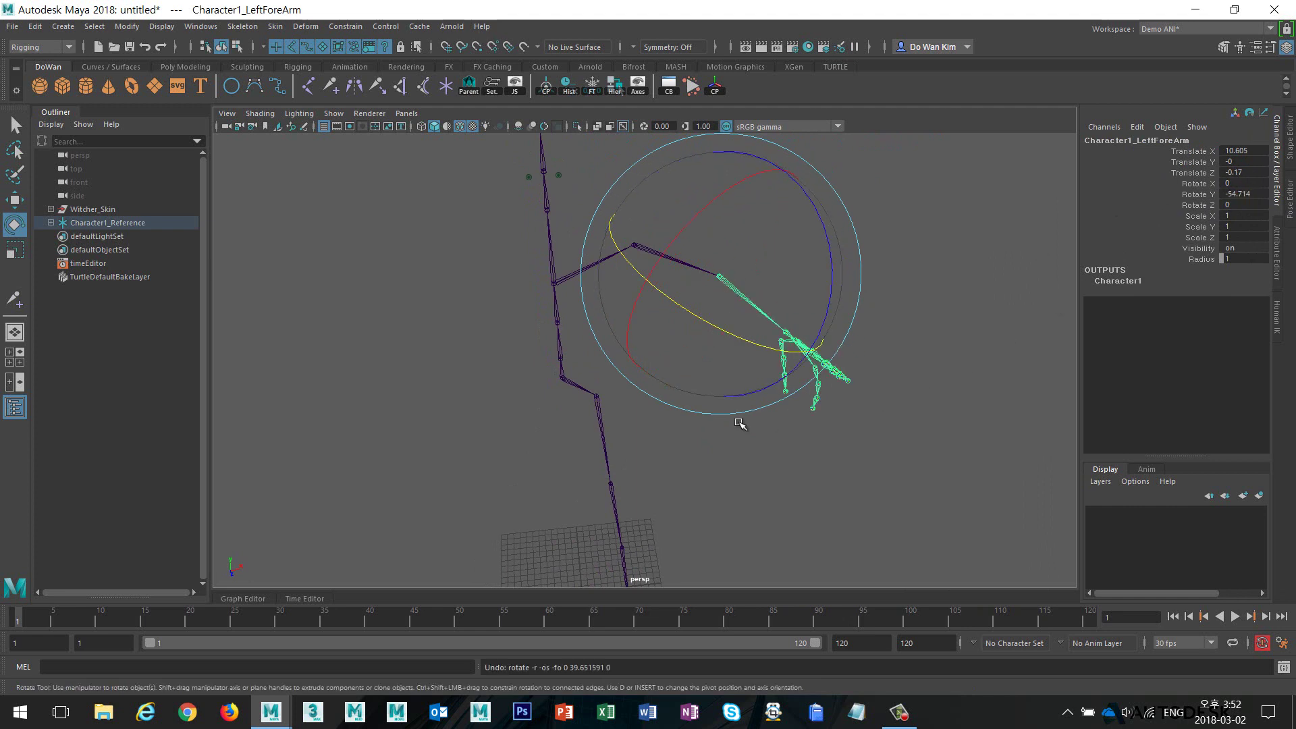
# - Test-rotate the Character1_LeftUpLeg joint and the Character1_Spine2 joint about X, undo the rotations, and clear the selection
pyautogui.click(601, 423)
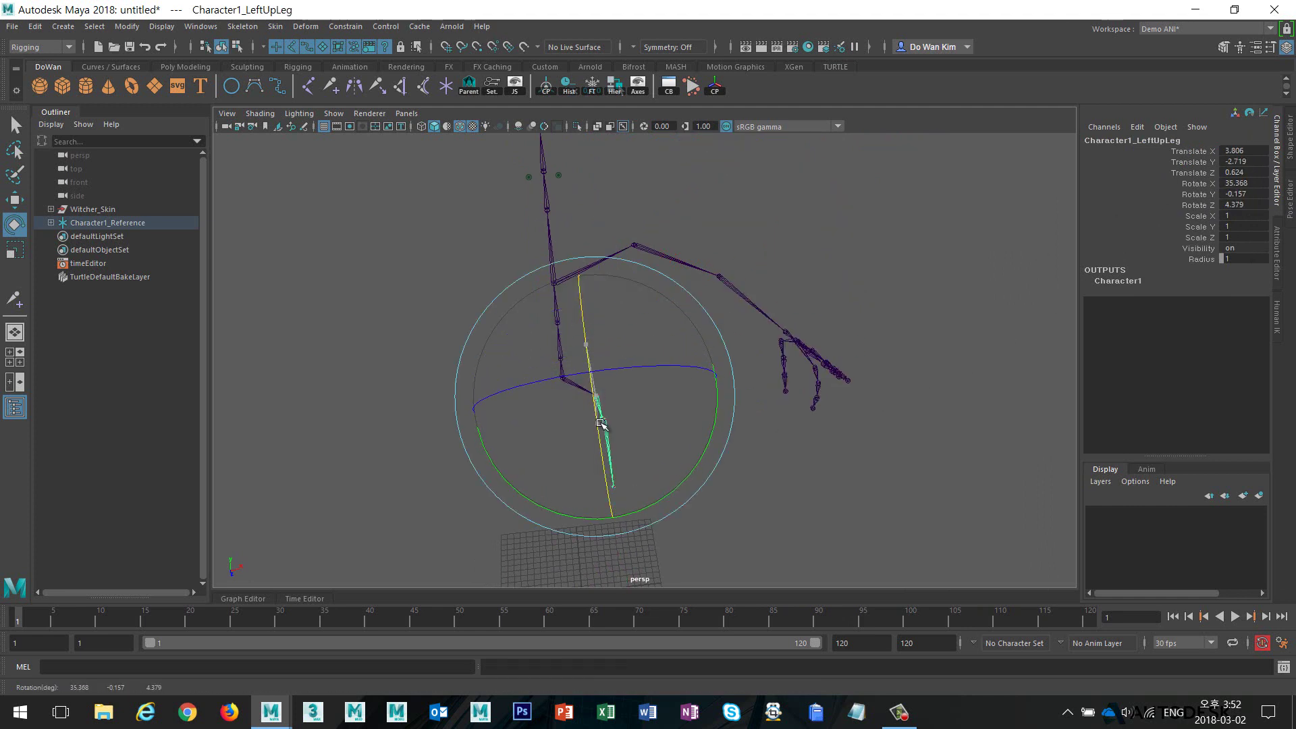
pyautogui.click(552, 364)
pyautogui.click(548, 272)
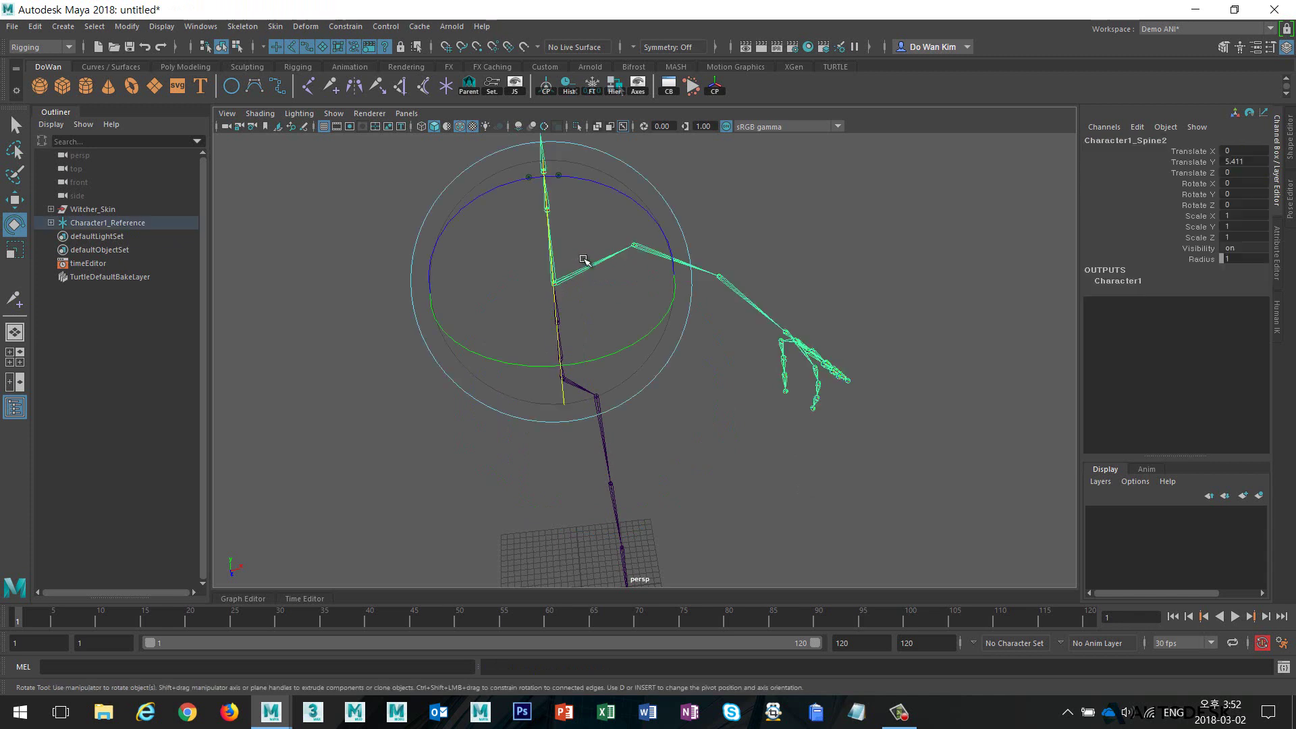
pyautogui.moveTo(548, 259); pyautogui.dragTo(556, 221)
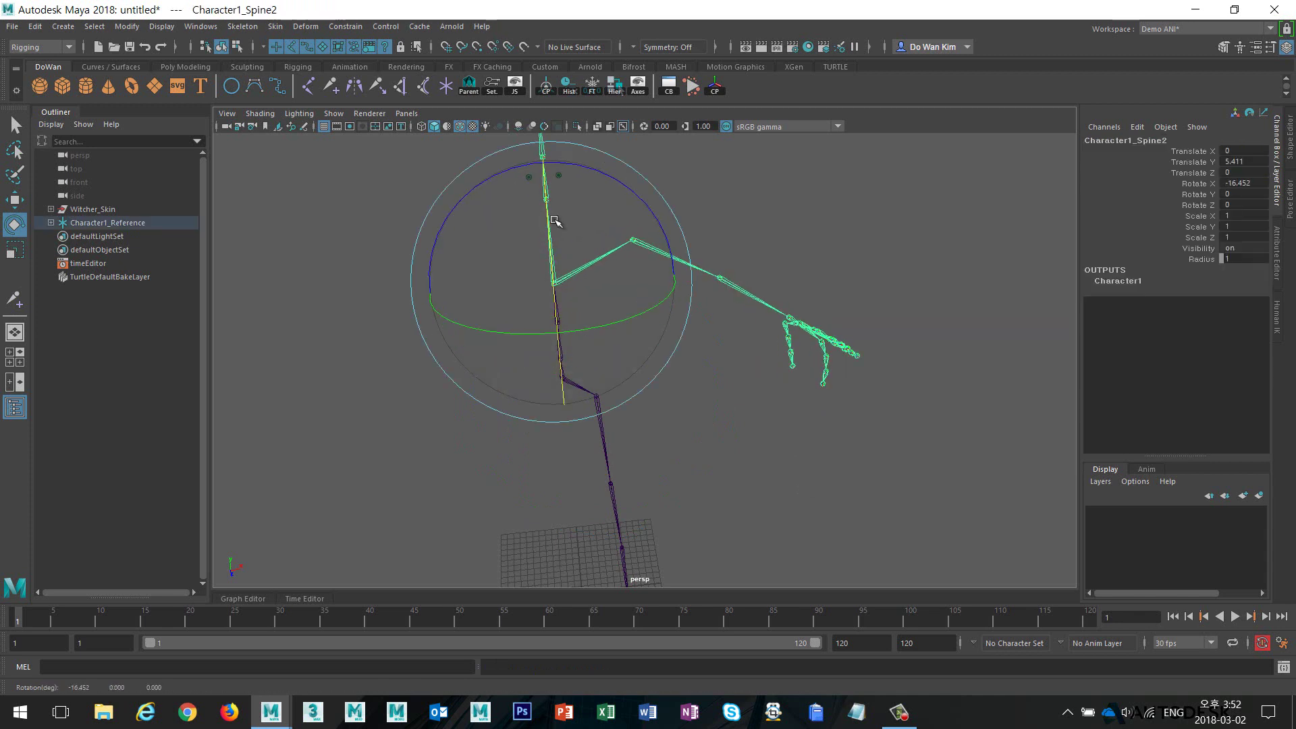
pyautogui.hotkey('ctrl', 'z')
pyautogui.keyDown('alt'); pyautogui.moveTo(797, 323); pyautogui.dragTo(833, 286); pyautogui.keyUp('alt')
pyautogui.click(837, 291)
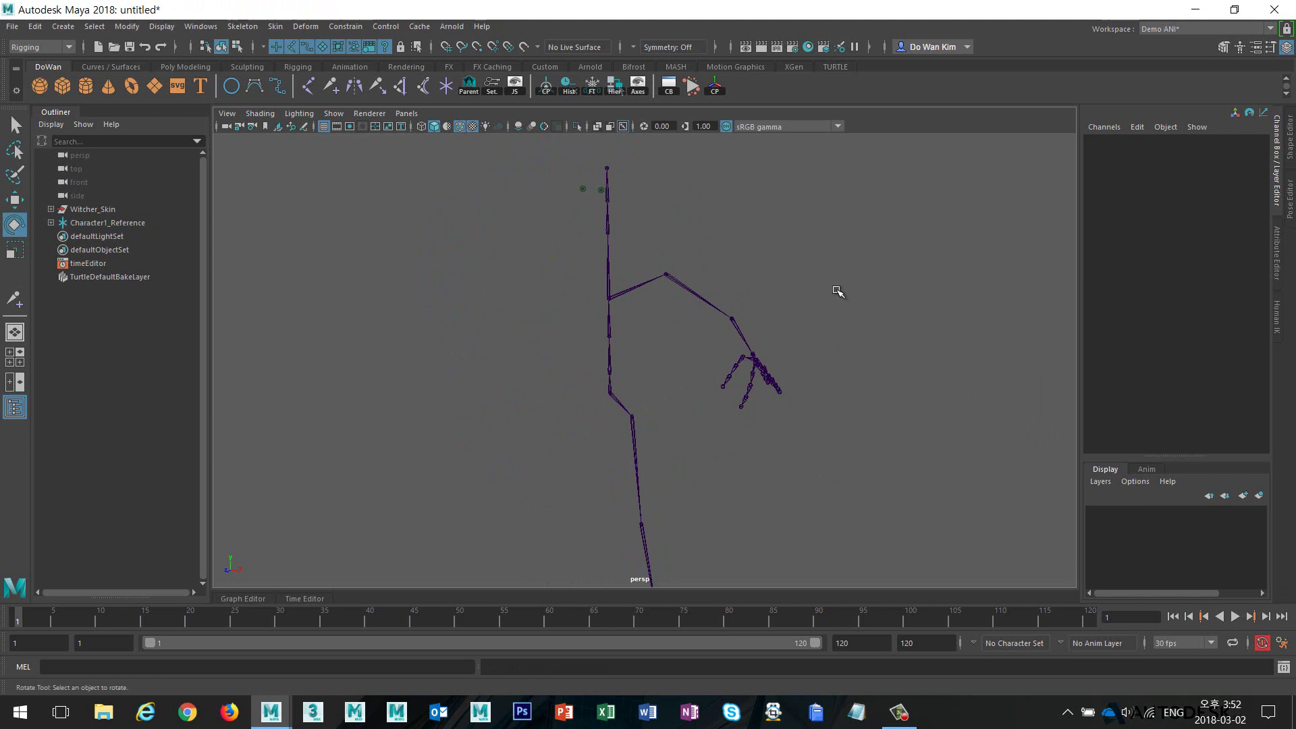
# - Inspect the rotation values of the Character1_LeftForeArm and Character1_LeftArm joints, and select the Character1_Hips joint
pyautogui.keyDown('alt'); pyautogui.moveTo(737, 351); pyautogui.dragTo(646, 290, button='middle'); pyautogui.keyUp('alt')
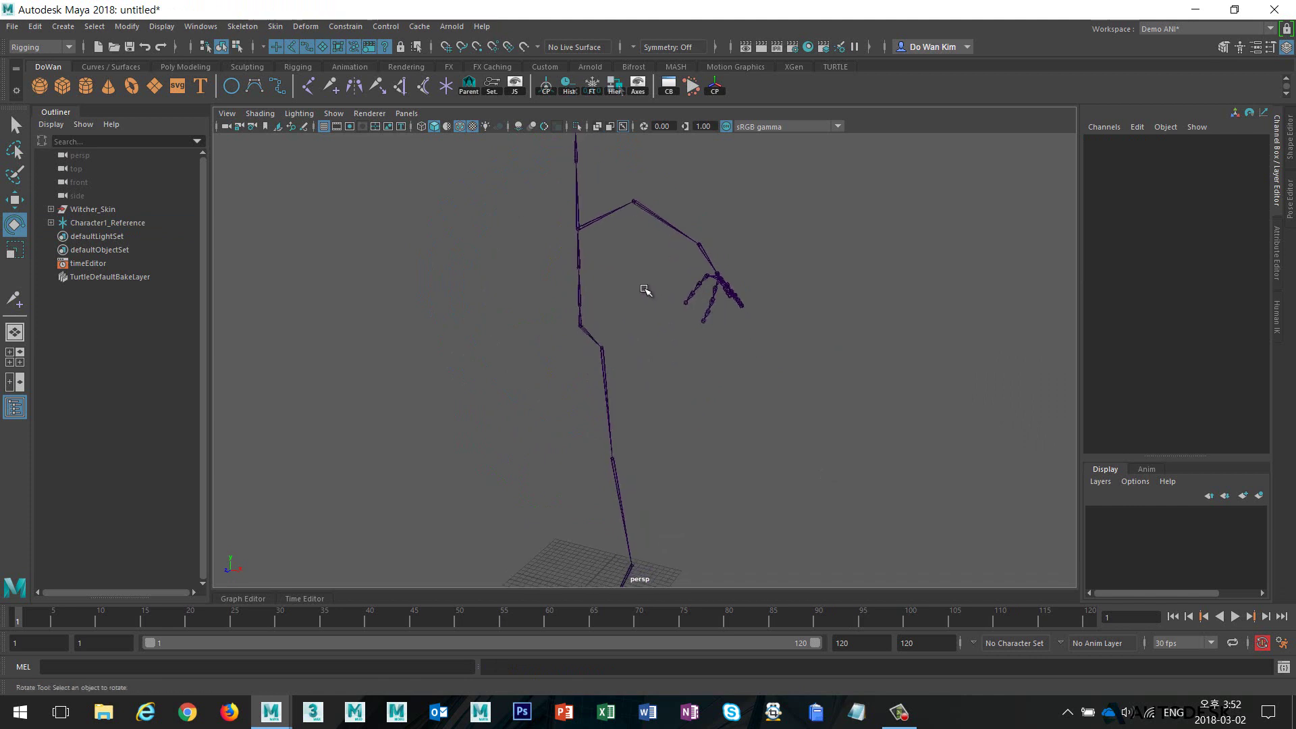
pyautogui.moveTo(679, 270); pyautogui.dragTo(759, 244)
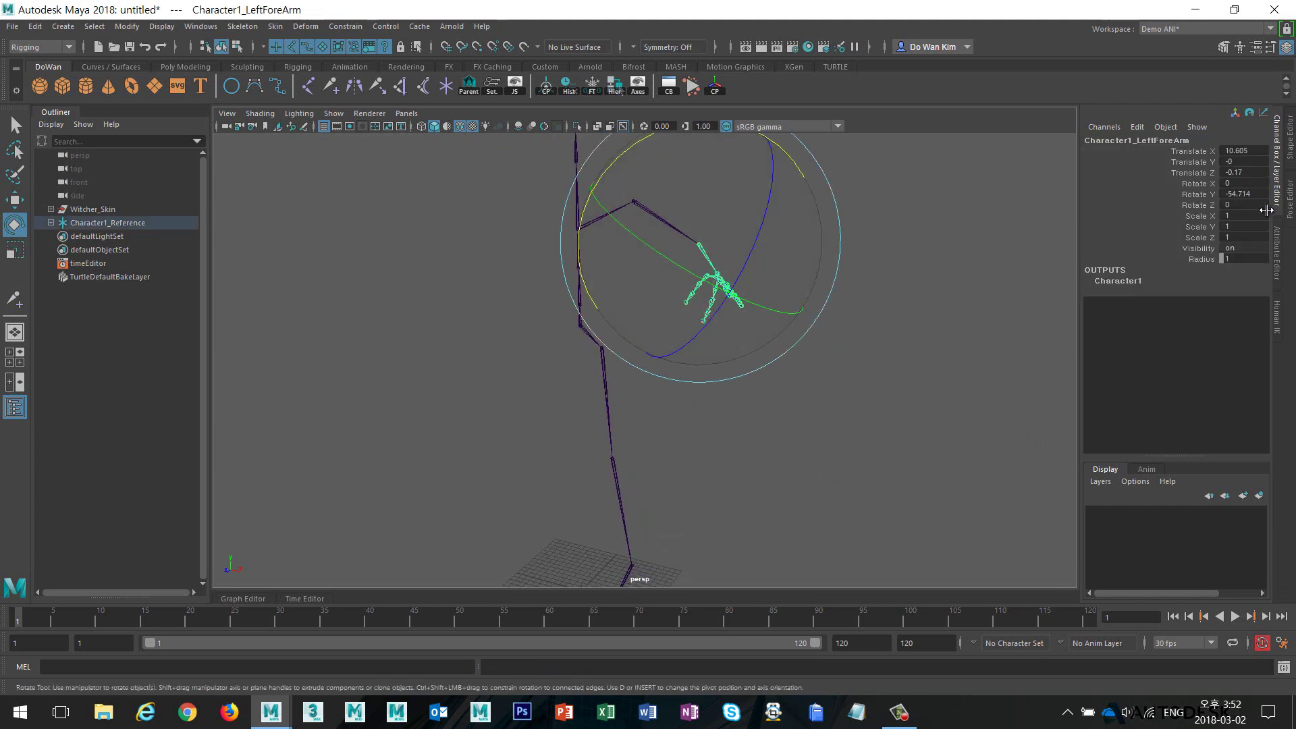
pyautogui.click(977, 225)
pyautogui.click(680, 232)
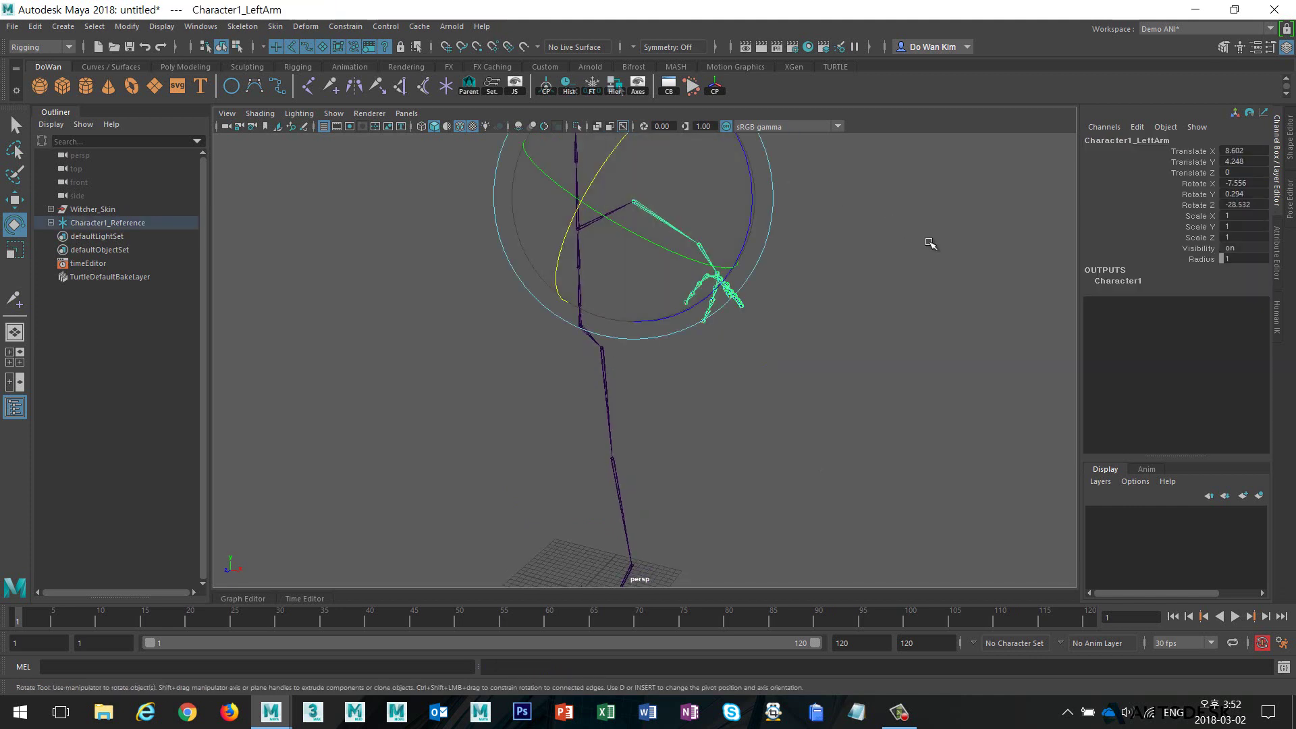
pyautogui.click(620, 382)
pyautogui.moveTo(533, 303); pyautogui.dragTo(657, 376)
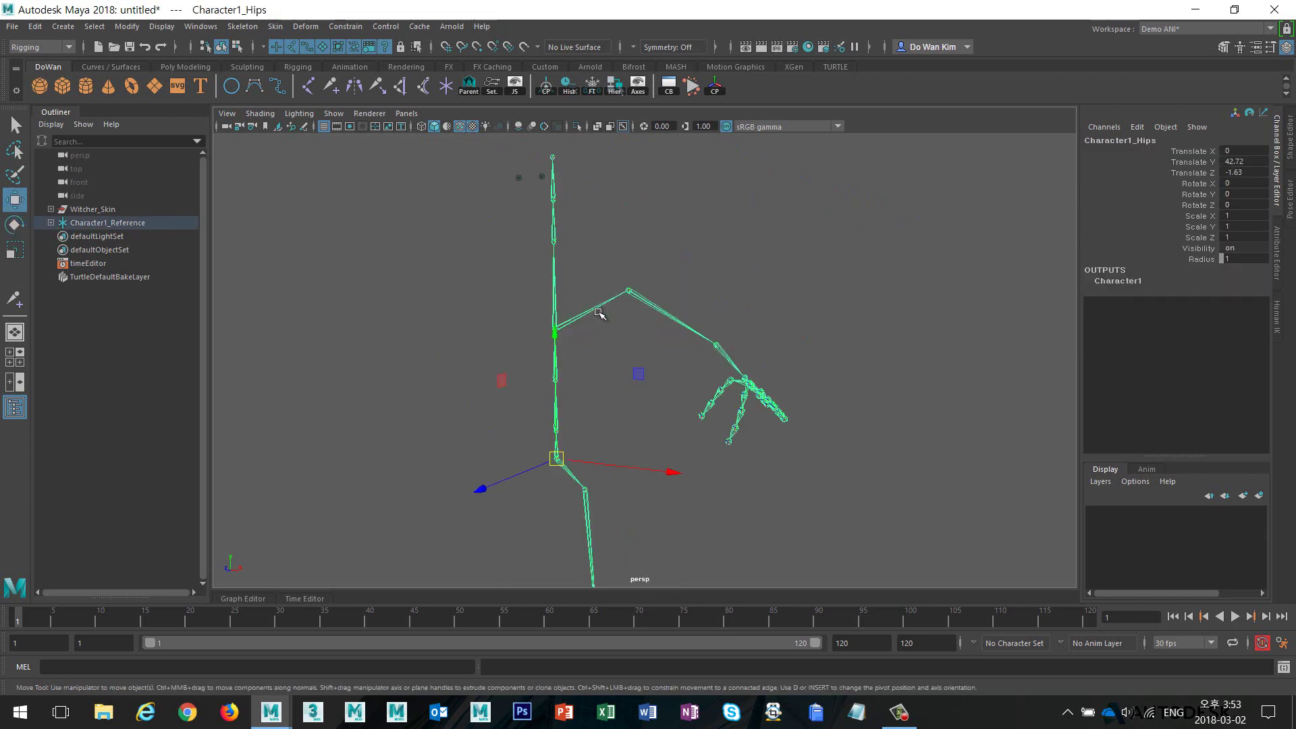
# - Freeze the transformations of the whole skeleton from Character1_Hips, using the reset default options for translate, rotate, scale and joint orient
pyautogui.click(682, 327)
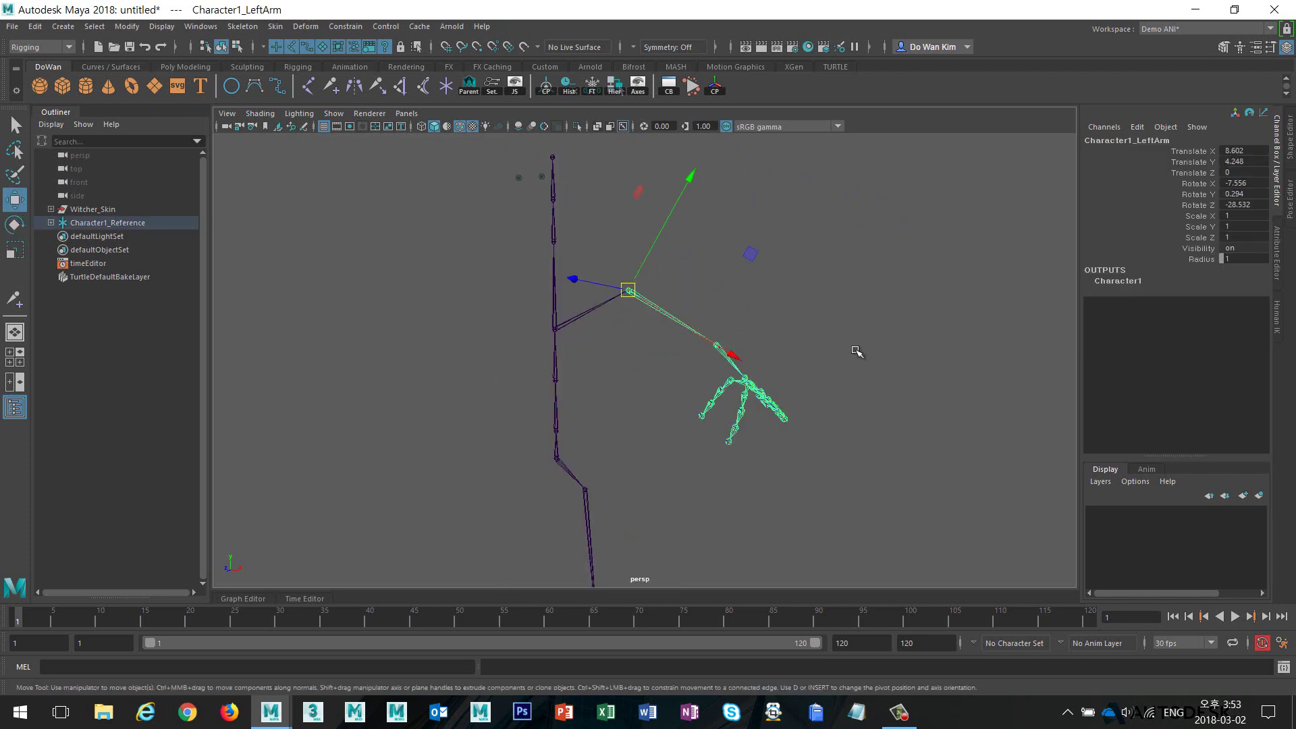
pyautogui.moveTo(477, 455); pyautogui.dragTo(633, 515)
pyautogui.click(127, 26)
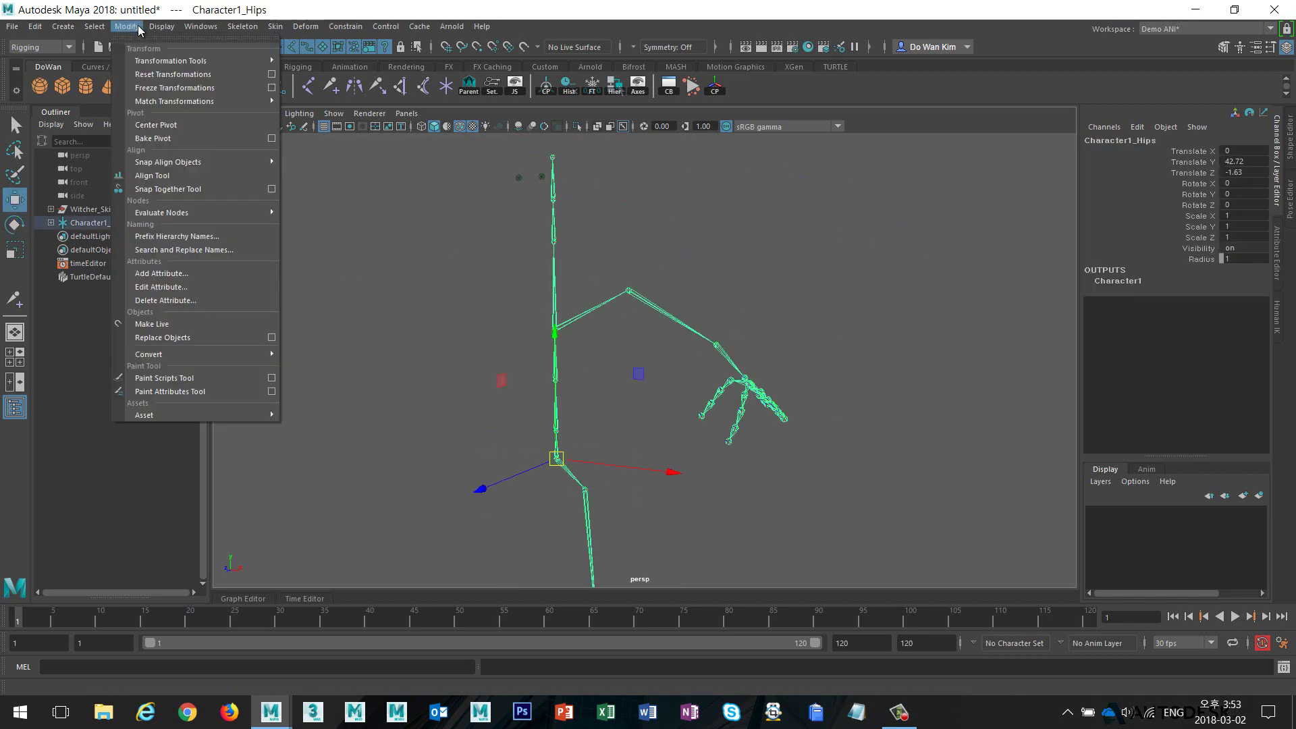
pyautogui.click(271, 88)
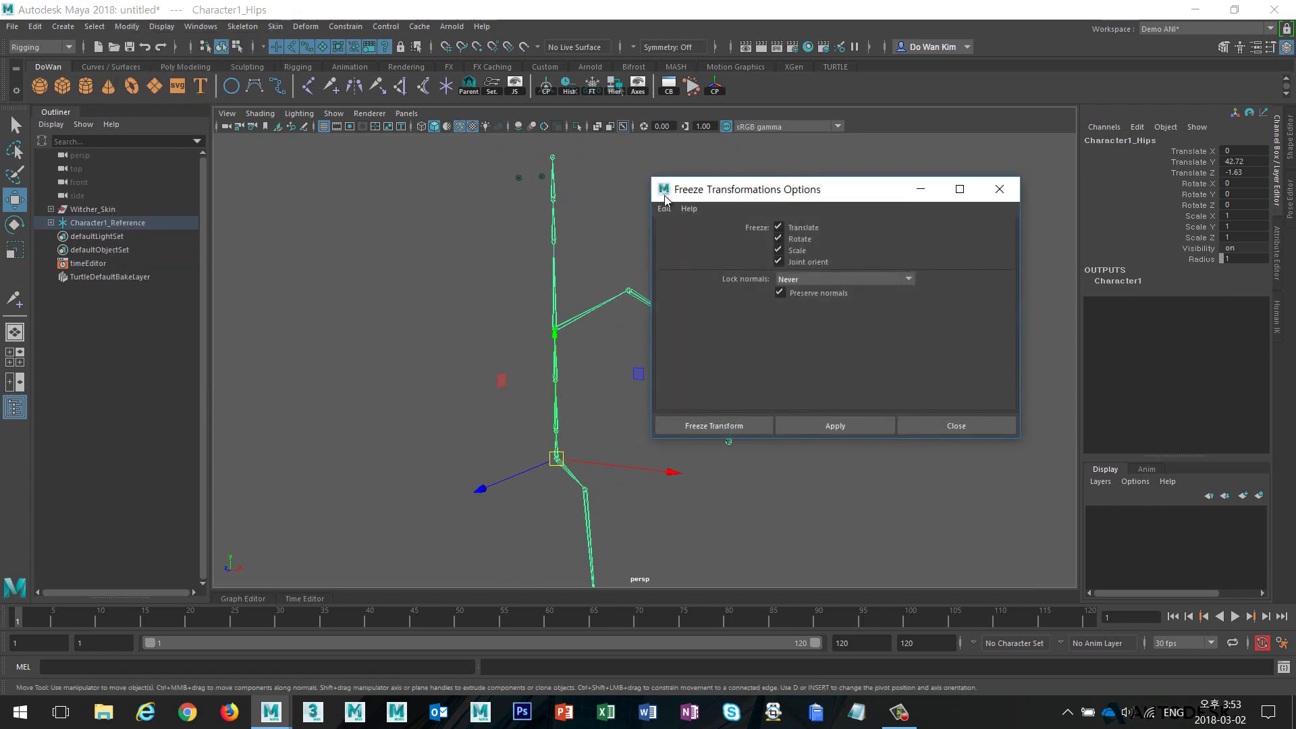
pyautogui.click(664, 209)
pyautogui.click(673, 236)
pyautogui.click(661, 208)
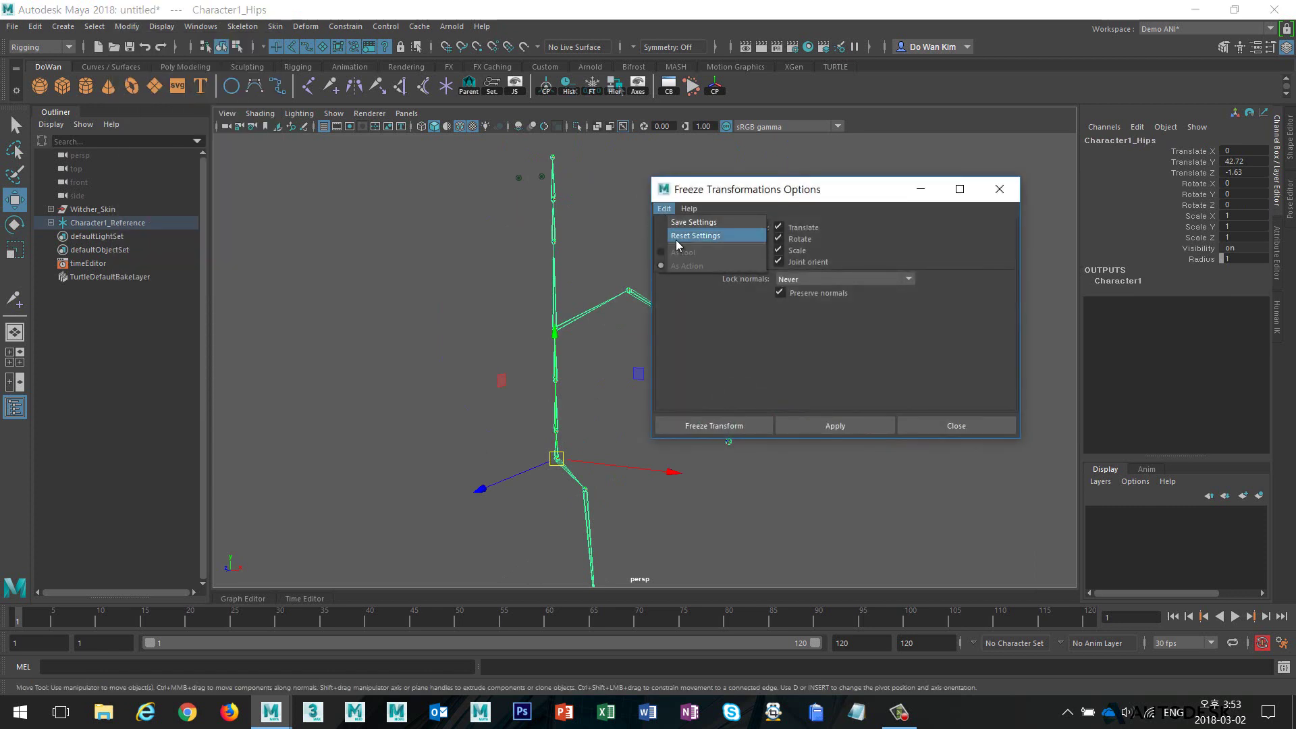
pyautogui.click(678, 242)
pyautogui.click(699, 426)
pyautogui.click(716, 314)
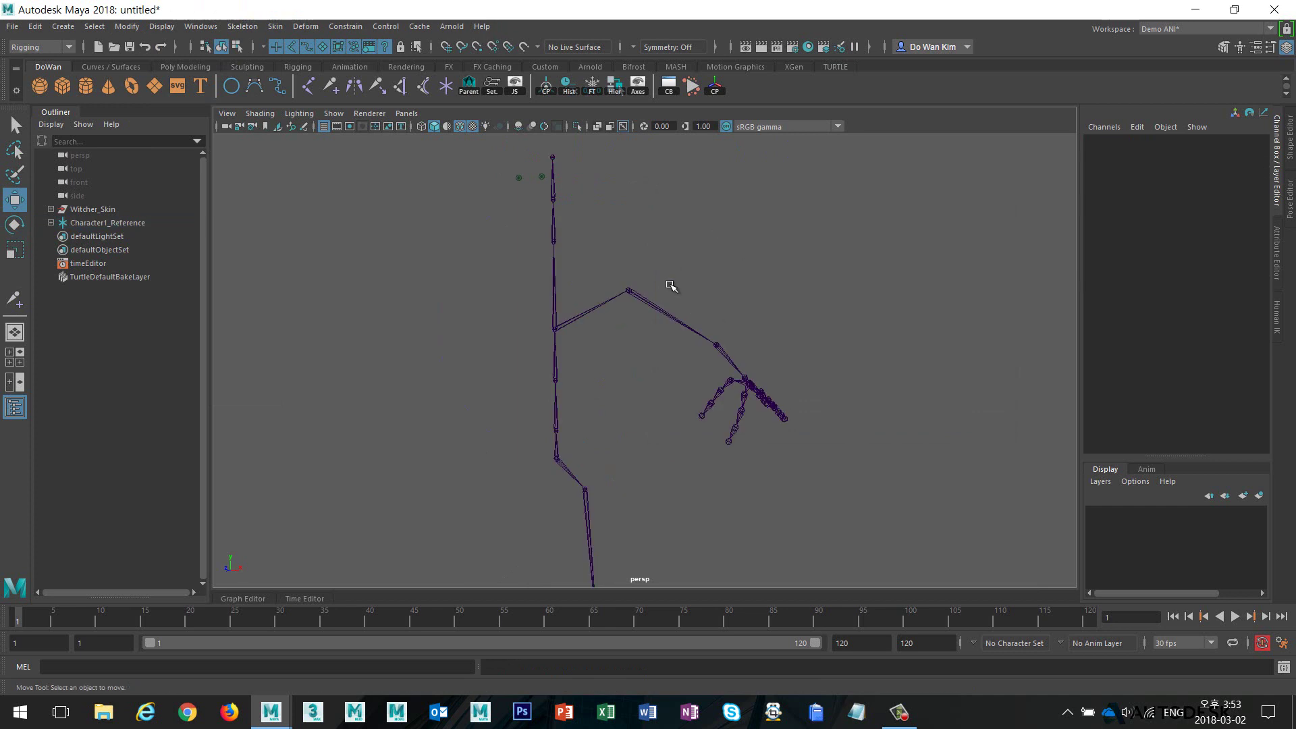
# - Check the rotation values of the Character1_LeftArm and Character1_LeftForeArm joints, test-rotate the forearm, undo the rotation, and clear the selection
pyautogui.click(683, 321)
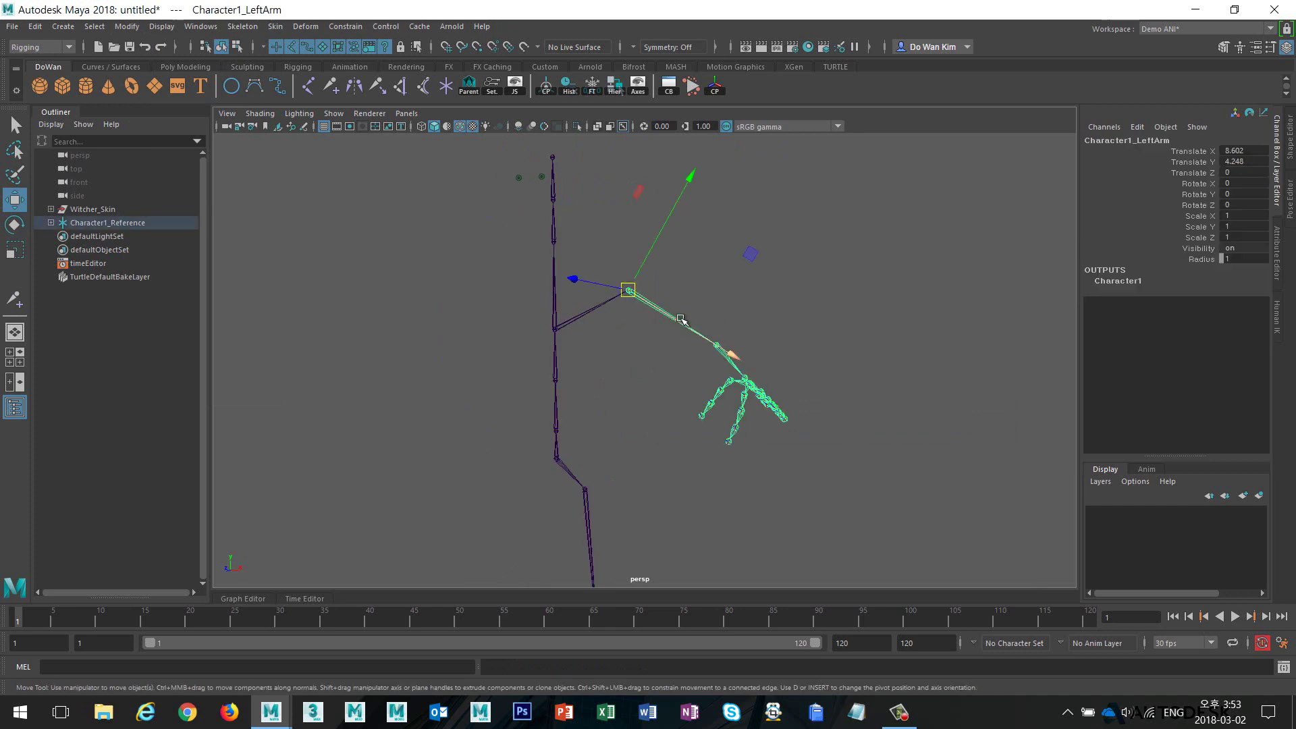
pyautogui.click(693, 369)
pyautogui.click(728, 359)
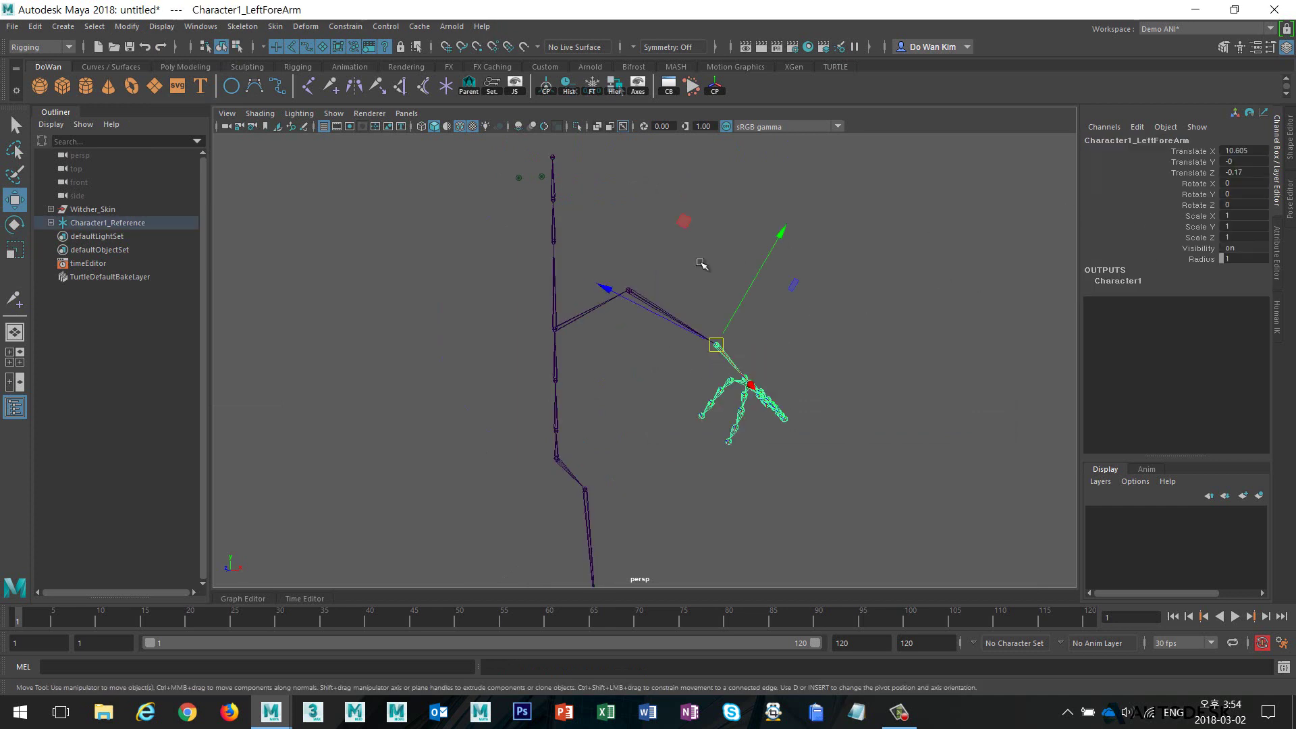
pyautogui.scroll(3, 702, 264)
pyautogui.press('e')
pyautogui.moveTo(753, 356)
pyautogui.mouseDown()
pyautogui.moveTo(665, 311)
pyautogui.moveTo(773, 359)
pyautogui.mouseUp()
pyautogui.hotkey('ctrl', 'z')
pyautogui.click(925, 350)
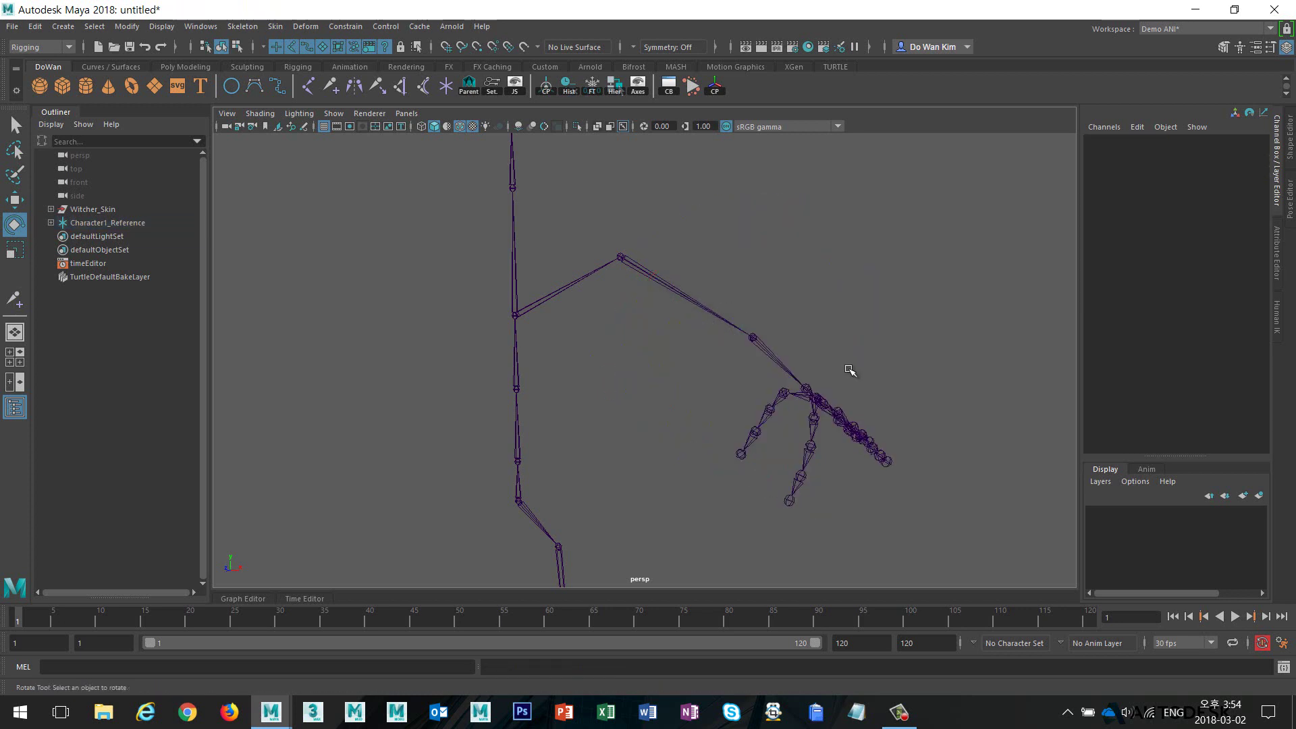
# - Orient the joints from Character1_Hips with primary axis X, secondary axis Y and secondary world orientation Y+, including children and local scale axes
pyautogui.keyDown('alt'); pyautogui.moveTo(850, 370); pyautogui.dragTo(731, 369, button='right'); pyautogui.keyUp('alt')
pyautogui.keyDown('alt'); pyautogui.moveTo(732, 369); pyautogui.dragTo(773, 273, button='middle'); pyautogui.keyUp('alt')
pyautogui.keyDown('alt'); pyautogui.moveTo(819, 364); pyautogui.dragTo(755, 370, button='right'); pyautogui.keyUp('alt')
pyautogui.moveTo(549, 359); pyautogui.dragTo(622, 414)
pyautogui.click(243, 26)
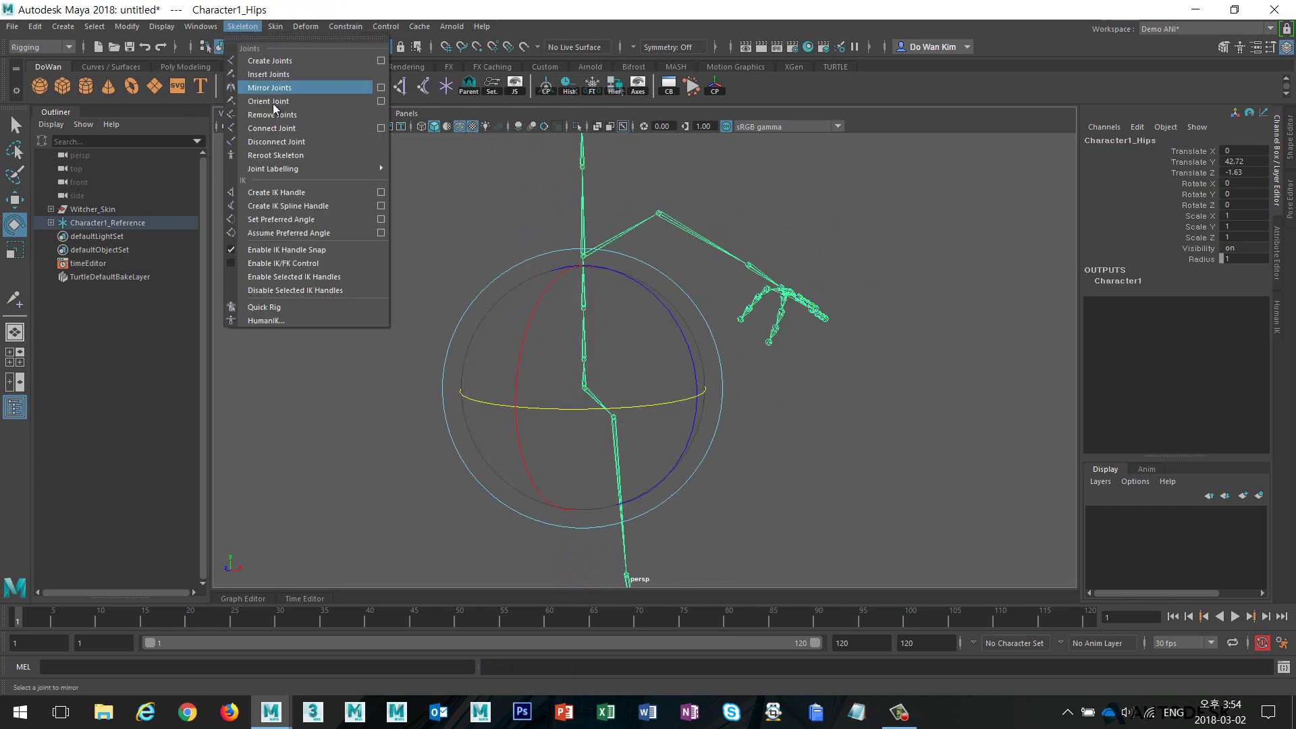
pyautogui.click(383, 102)
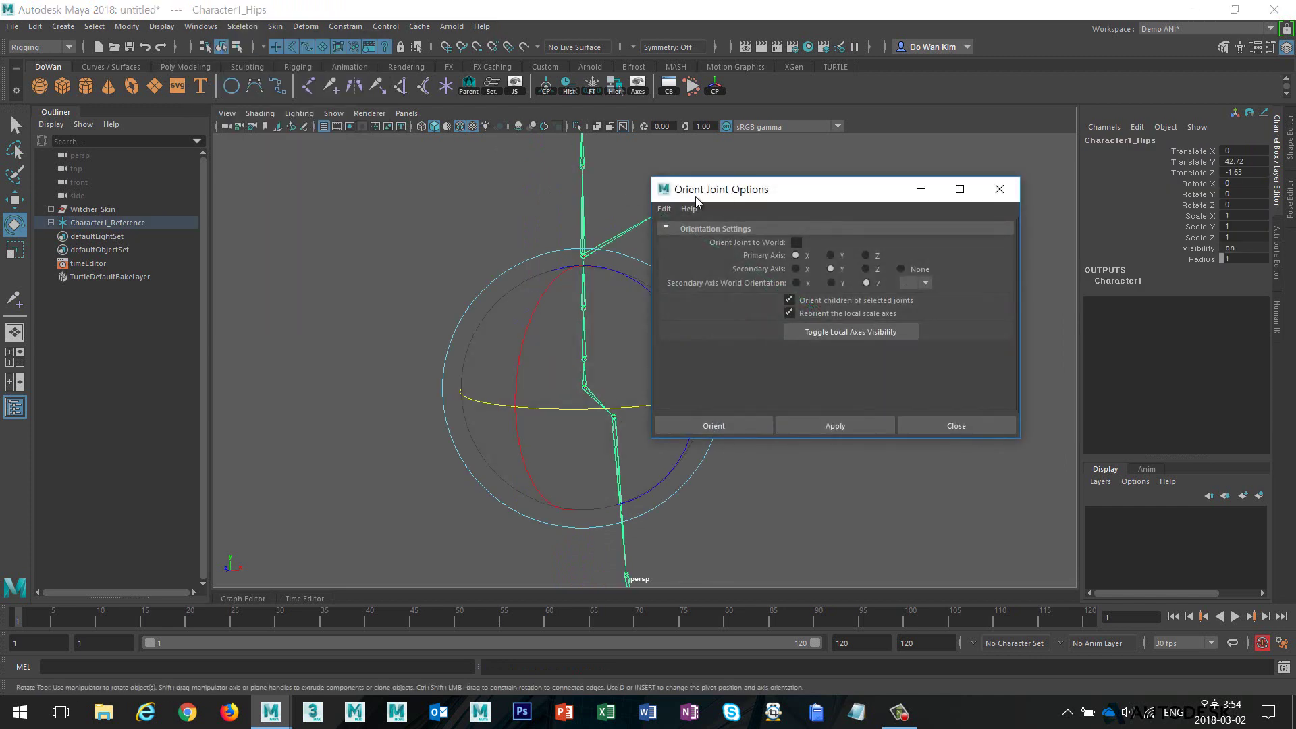
pyautogui.moveTo(715, 200); pyautogui.dragTo(881, 203)
pyautogui.keyDown('alt'); pyautogui.moveTo(536, 255); pyautogui.dragTo(758, 290); pyautogui.keyUp('alt')
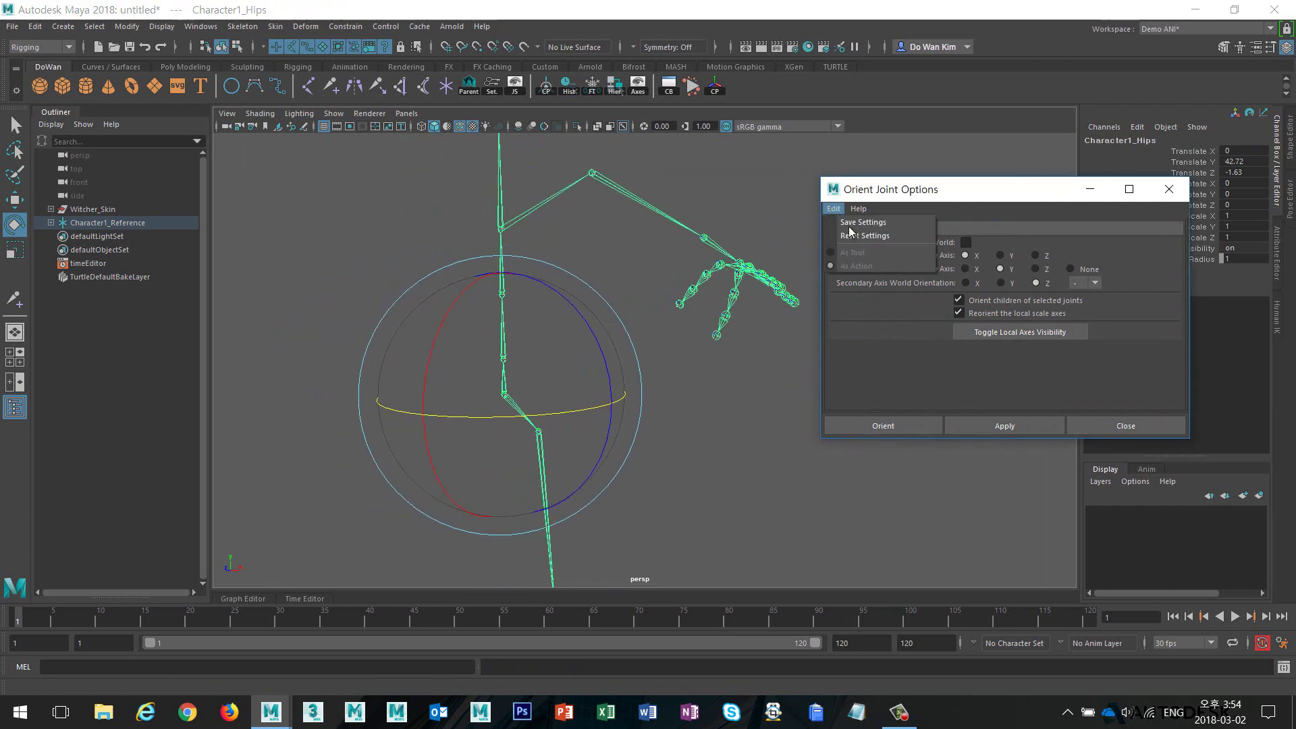
pyautogui.keyDown('alt'); pyautogui.moveTo(682, 354); pyautogui.dragTo(648, 362); pyautogui.keyUp('alt')
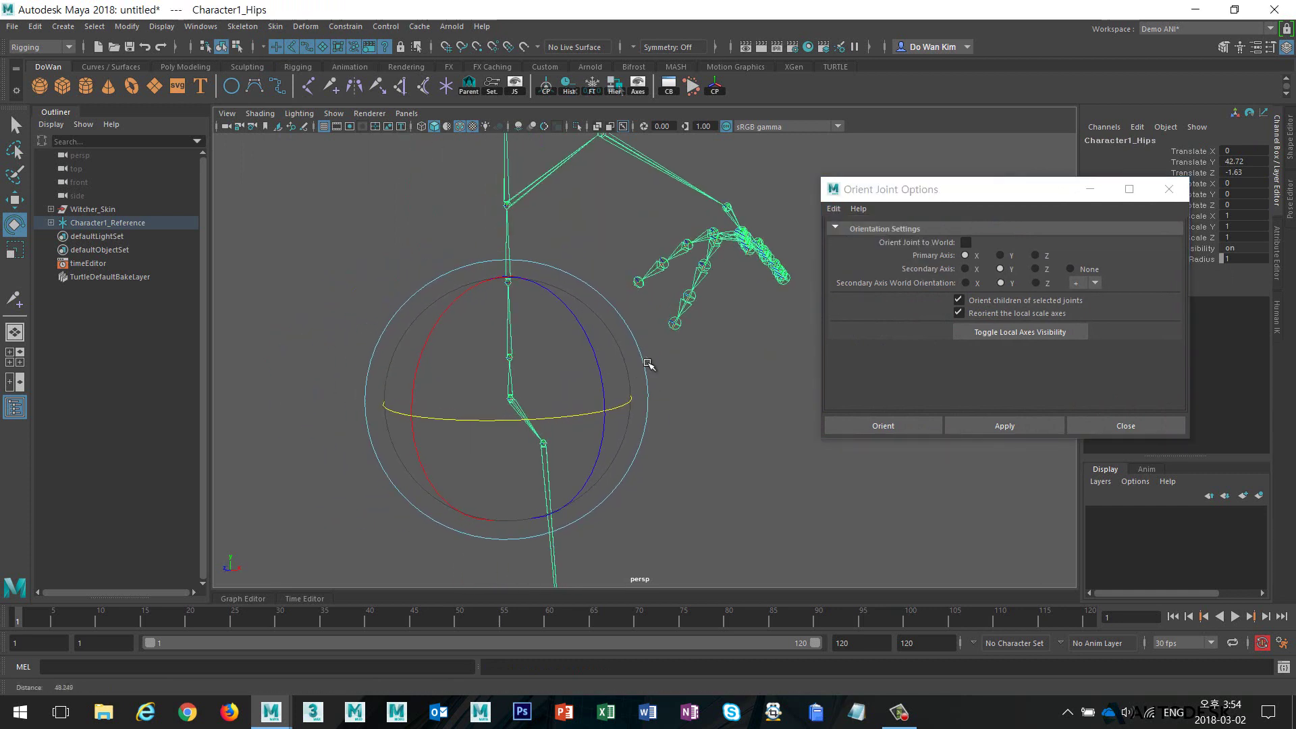
pyautogui.click(1003, 427)
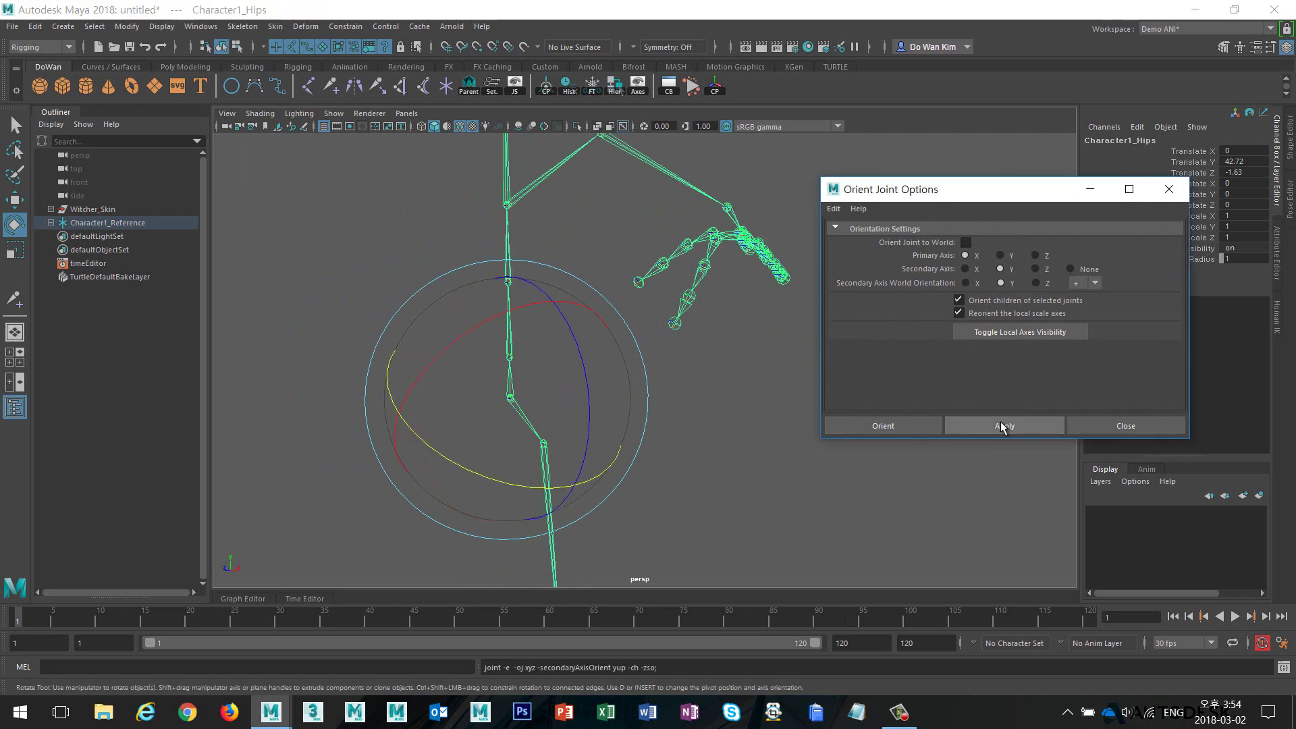
# - Examine the orientation axes of the Character1_LeftUpLeg, Character1_Hips and Character1_Spine2 joints from several angles
pyautogui.click(732, 473)
pyautogui.moveTo(512, 471); pyautogui.dragTo(587, 474)
pyautogui.keyDown('alt'); pyautogui.moveTo(587, 474); pyautogui.dragTo(524, 343); pyautogui.keyUp('alt')
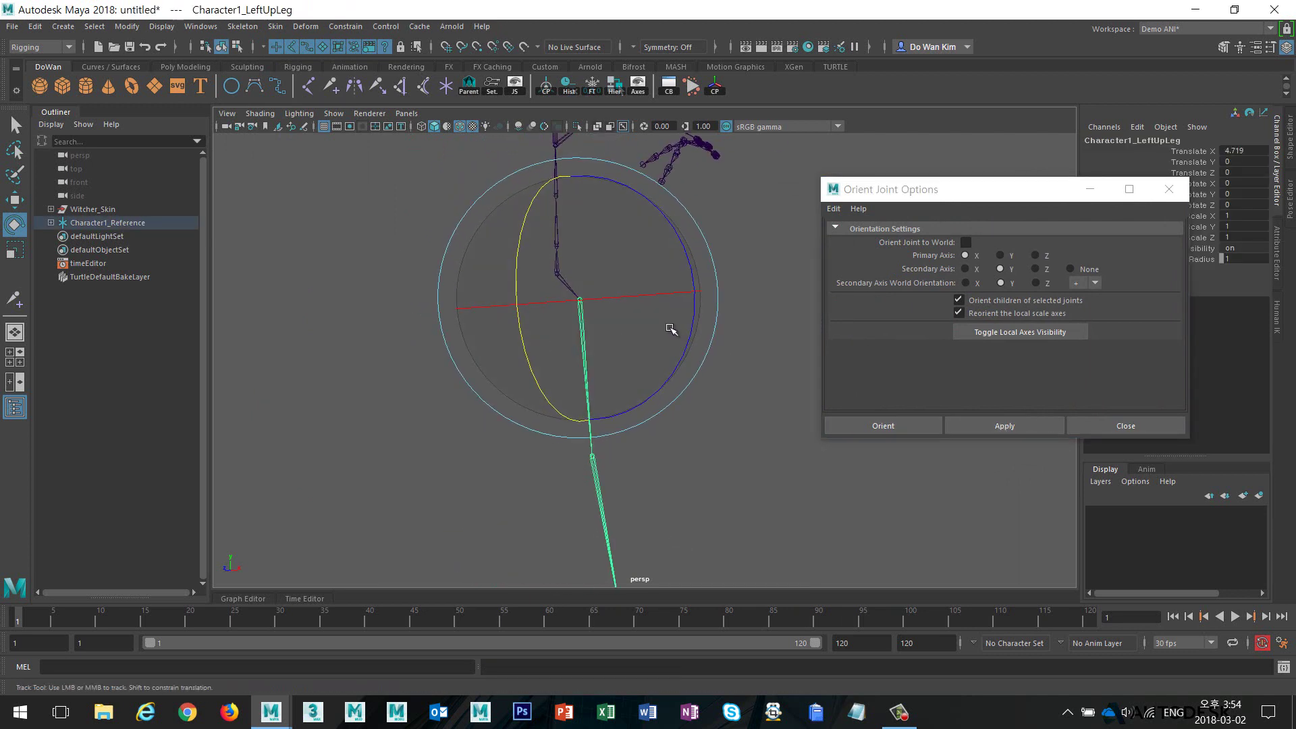
pyautogui.keyDown('alt'); pyautogui.moveTo(669, 327); pyautogui.dragTo(669, 414); pyautogui.keyUp('alt')
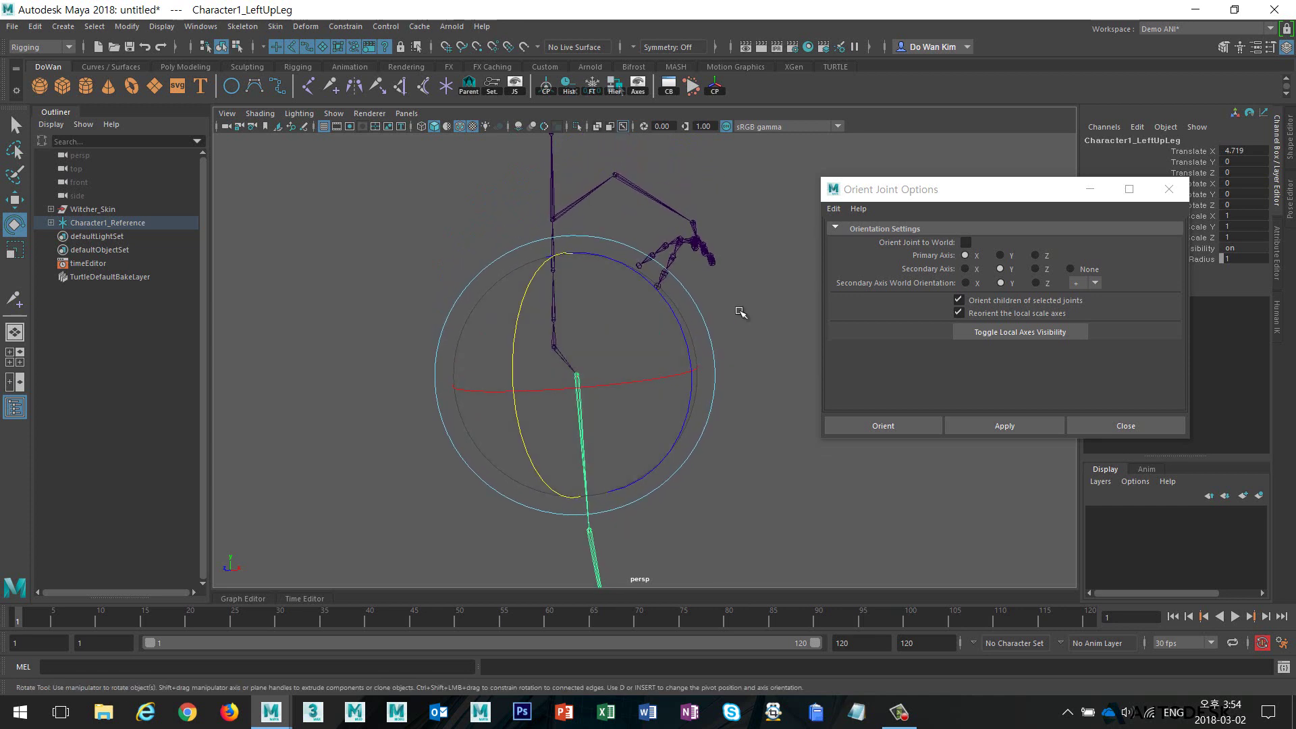
pyautogui.click(712, 257)
pyautogui.keyDown('alt'); pyautogui.moveTo(712, 258); pyautogui.dragTo(689, 301); pyautogui.keyUp('alt')
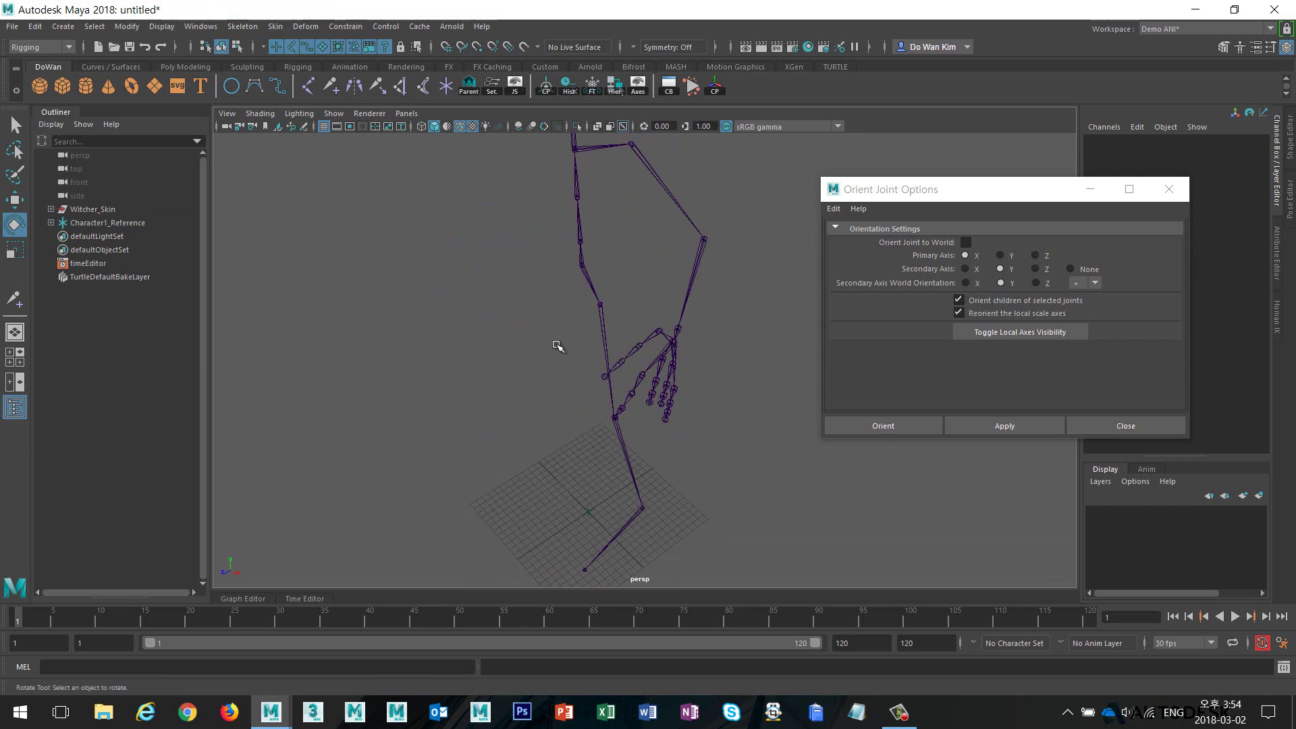
pyautogui.keyDown('alt'); pyautogui.moveTo(558, 346); pyautogui.dragTo(729, 327, button='right'); pyautogui.keyUp('alt')
pyautogui.keyDown('alt'); pyautogui.moveTo(729, 327); pyautogui.dragTo(651, 269); pyautogui.keyUp('alt')
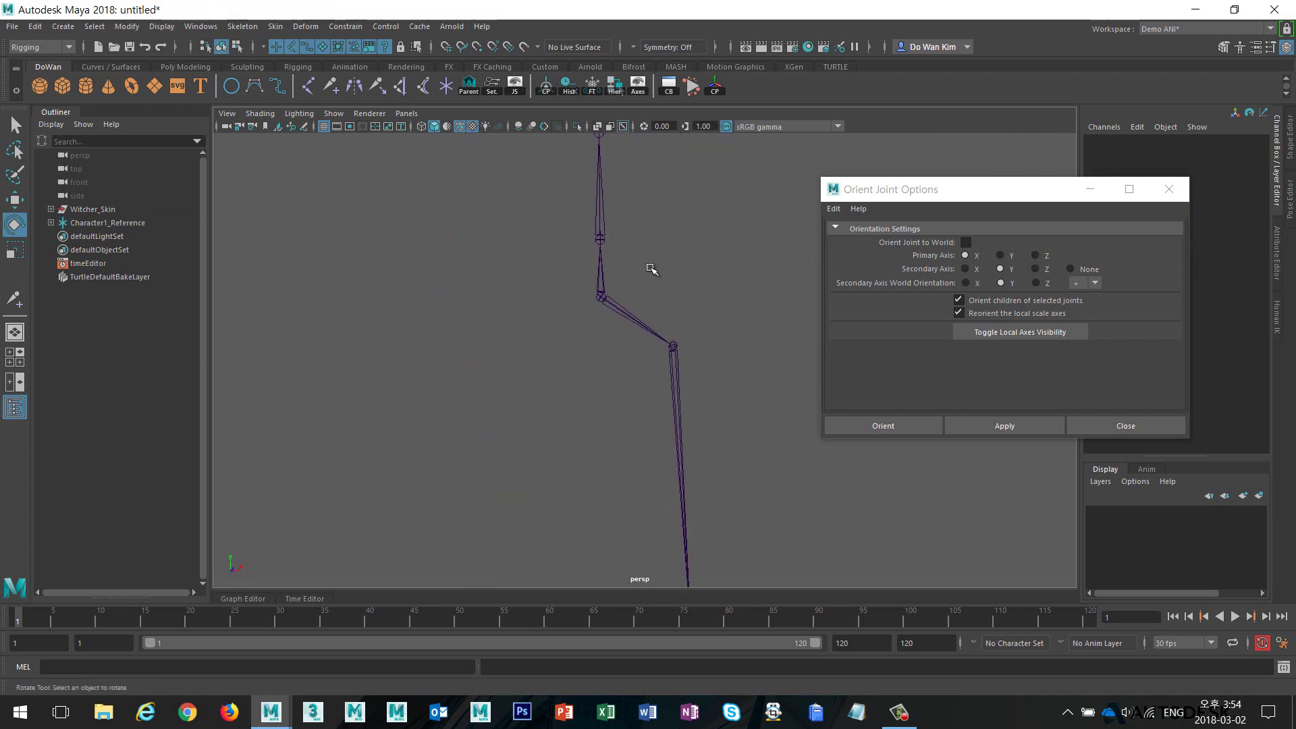
pyautogui.click(648, 328)
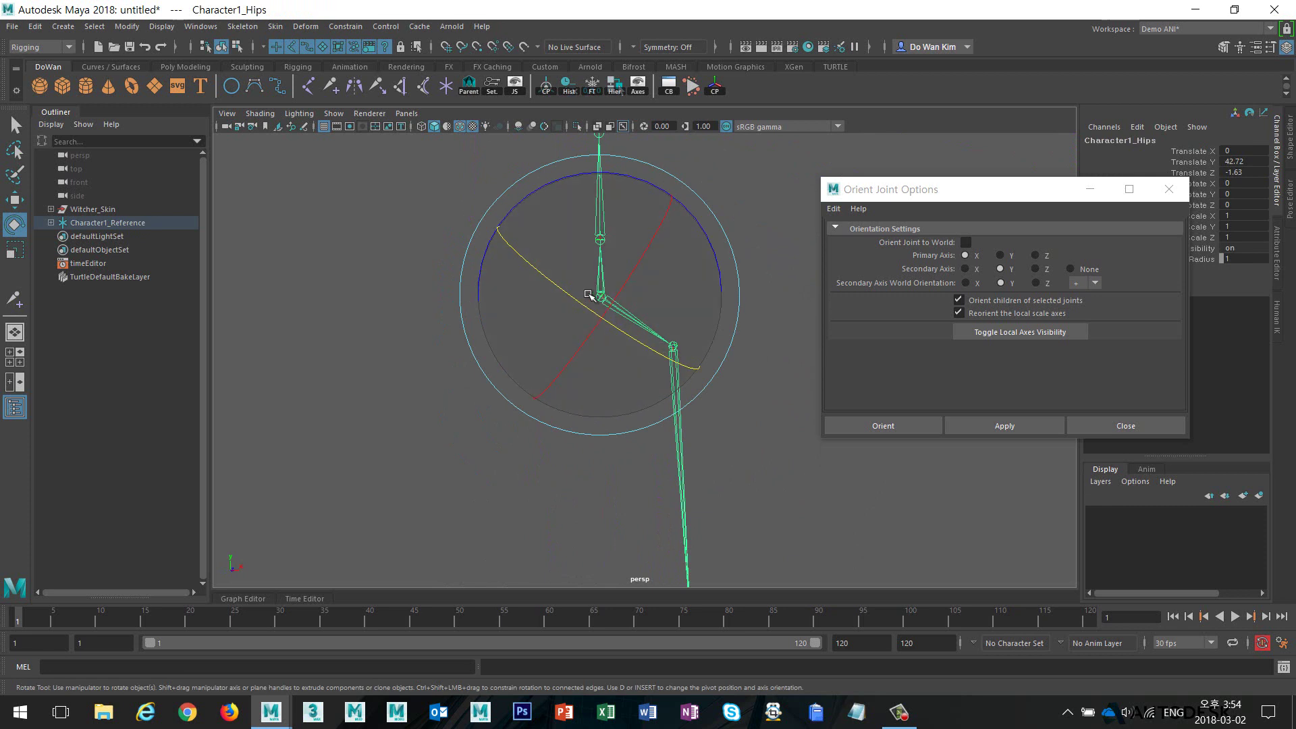
pyautogui.keyDown('alt'); pyautogui.moveTo(634, 329); pyautogui.dragTo(654, 309); pyautogui.keyUp('alt')
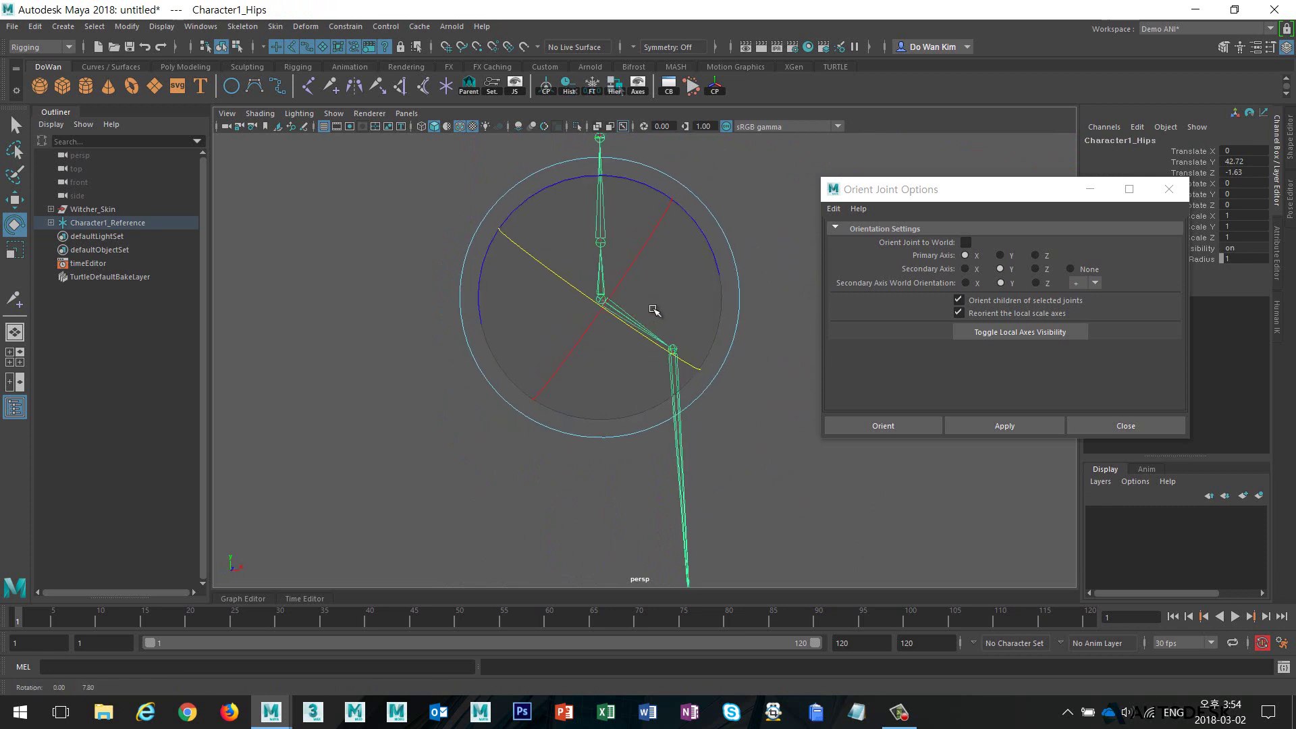
pyautogui.keyDown('alt'); pyautogui.moveTo(724, 264); pyautogui.dragTo(646, 372, button='middle'); pyautogui.keyUp('alt')
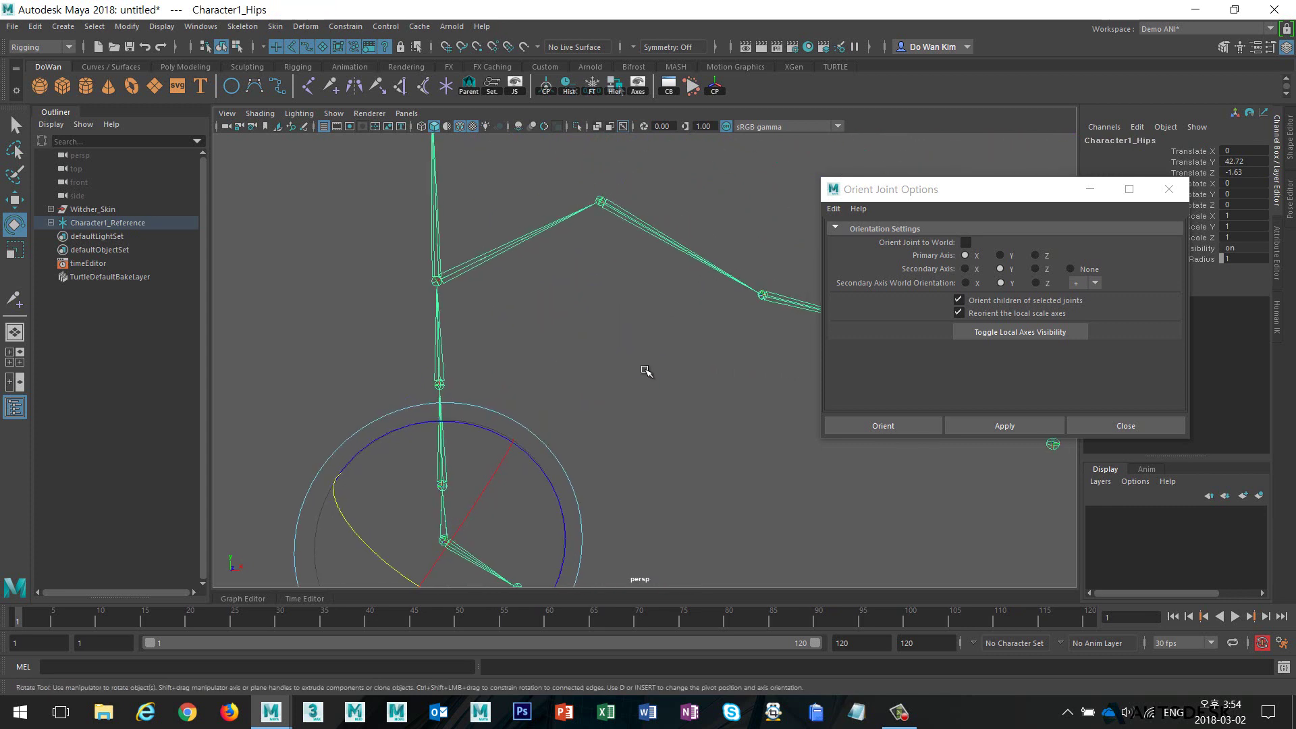
pyautogui.click(437, 281)
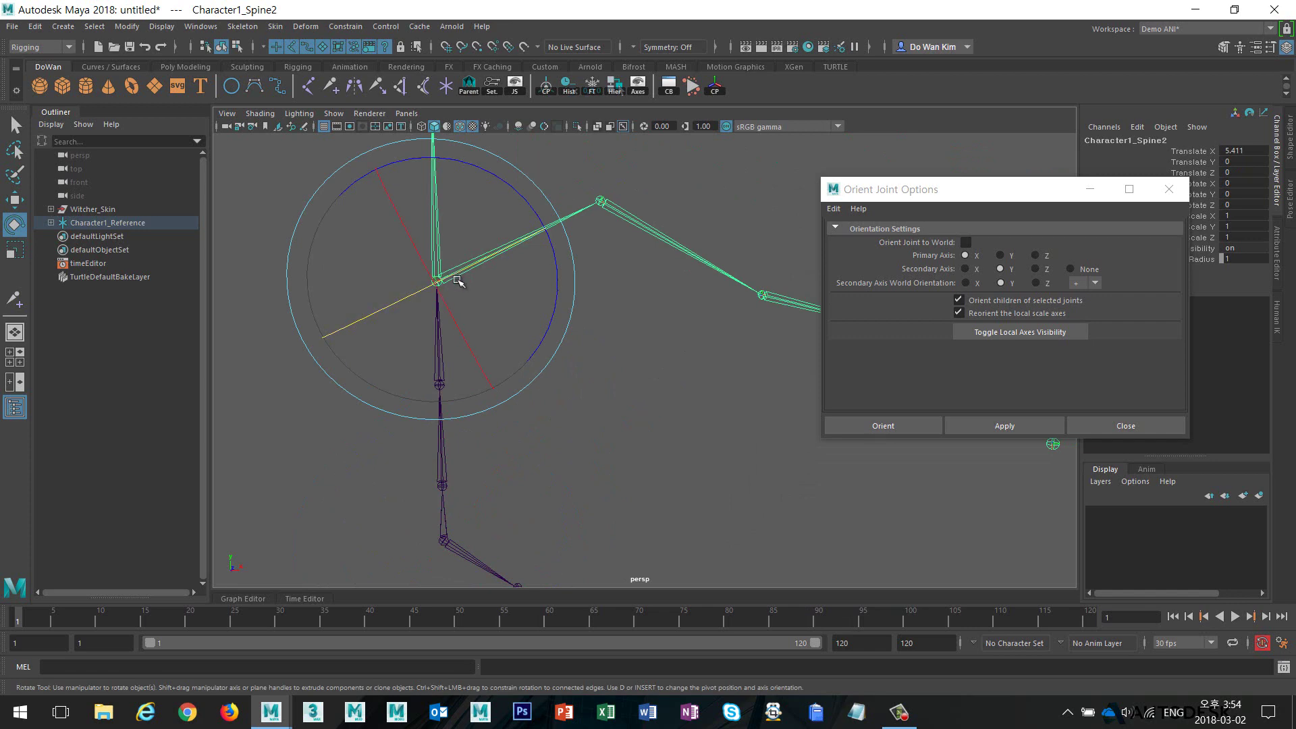
pyautogui.keyDown('alt'); pyautogui.moveTo(545, 304); pyautogui.dragTo(497, 269, button='right'); pyautogui.keyUp('alt')
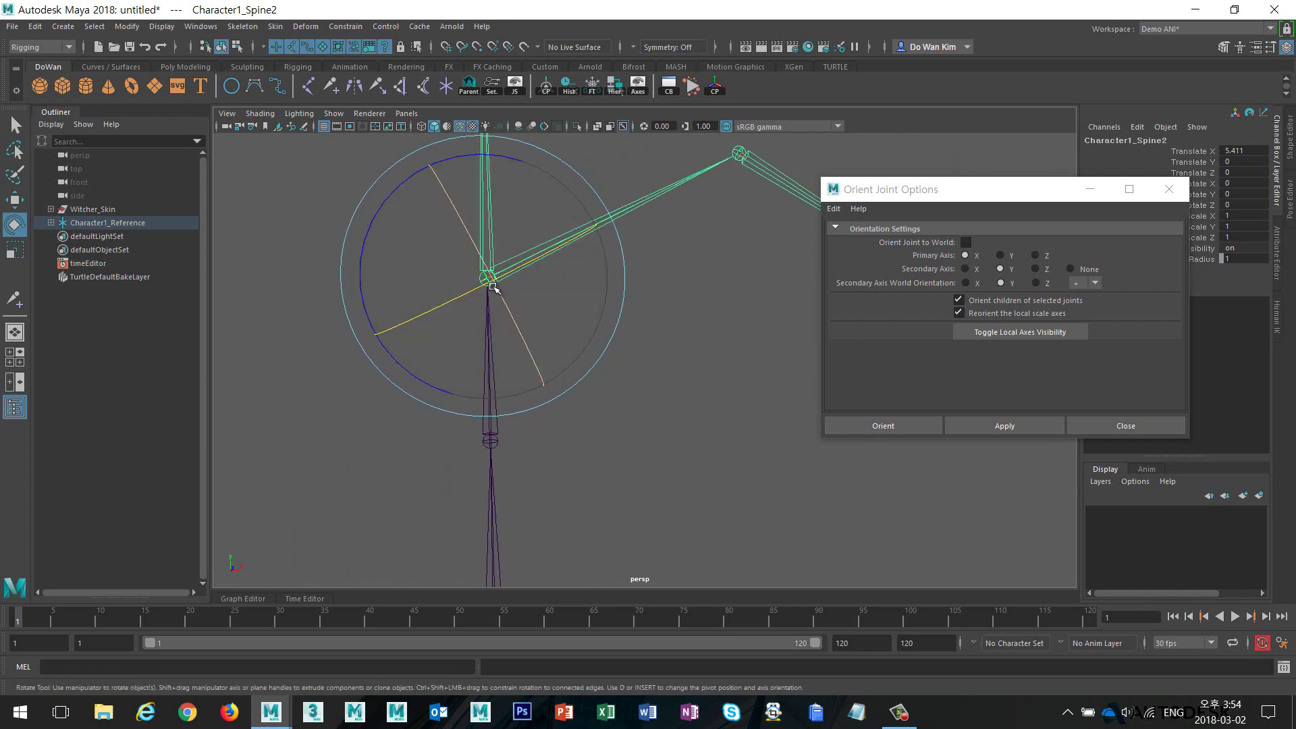
pyautogui.keyDown('alt'); pyautogui.moveTo(686, 286); pyautogui.dragTo(389, 279, button='middle'); pyautogui.keyUp('alt')
pyautogui.keyDown('alt'); pyautogui.moveTo(452, 271); pyautogui.dragTo(310, 327, button='right'); pyautogui.keyUp('alt')
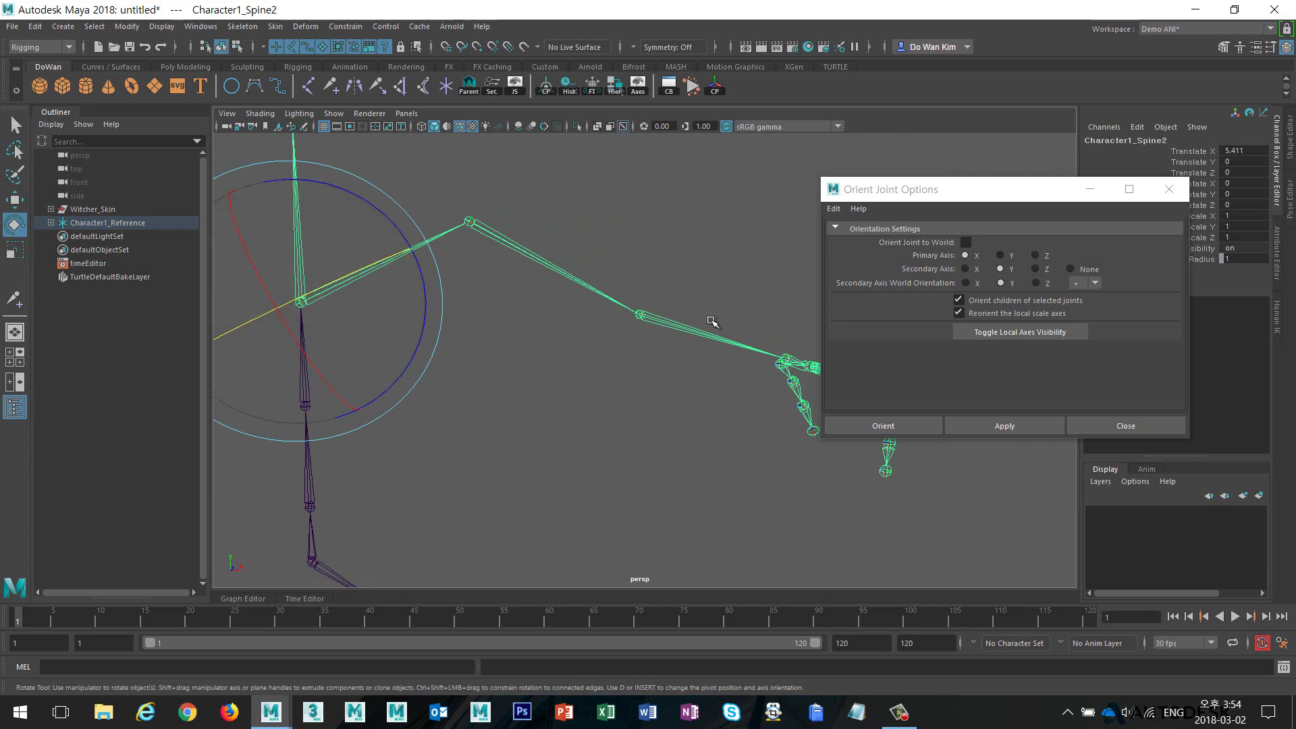
# - Examine the orientation axes of the Character1_LeftHand joint and the joint1 wrist joint, relative to the arm and fingers
pyautogui.keyDown('alt'); pyautogui.moveTo(714, 315); pyautogui.dragTo(428, 396); pyautogui.keyUp('alt')
pyautogui.click(693, 305)
pyautogui.click(653, 277)
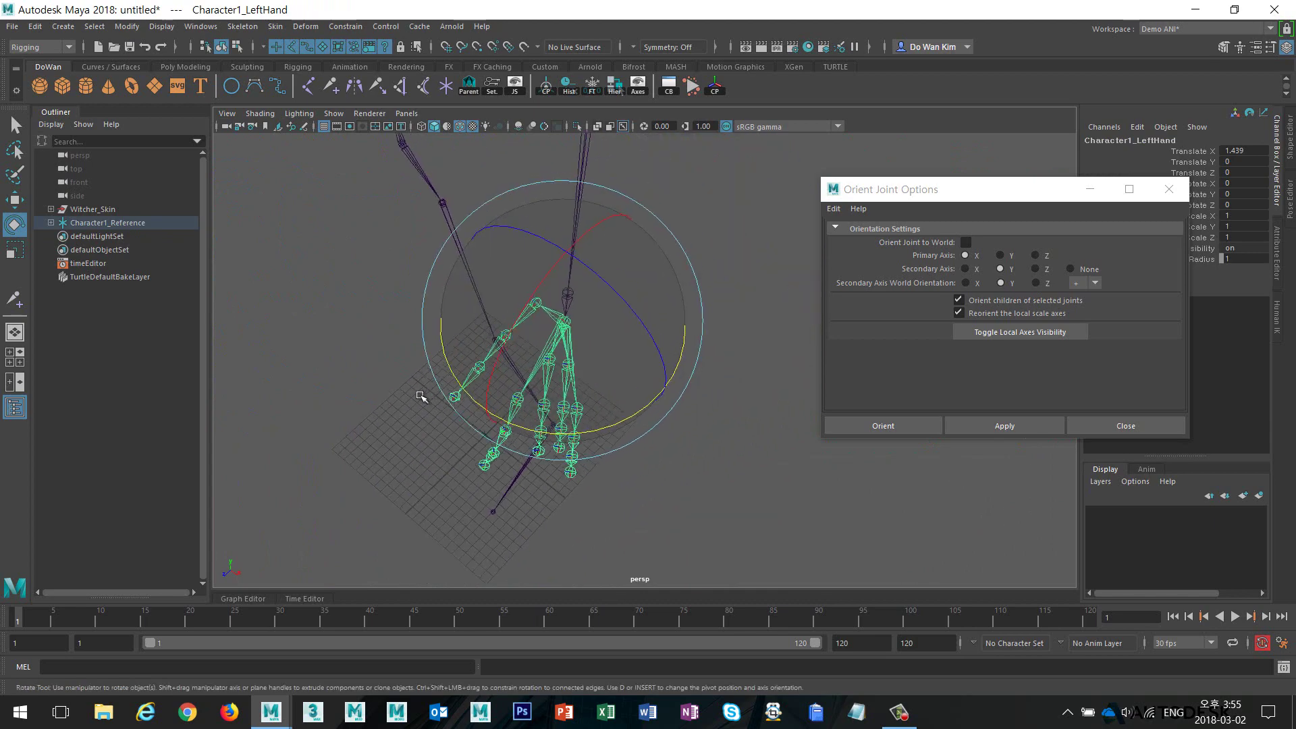
pyautogui.keyDown('alt'); pyautogui.moveTo(428, 396); pyautogui.dragTo(784, 385, button='right'); pyautogui.keyUp('alt')
pyautogui.keyDown('alt'); pyautogui.moveTo(783, 385); pyautogui.dragTo(497, 262); pyautogui.keyUp('alt')
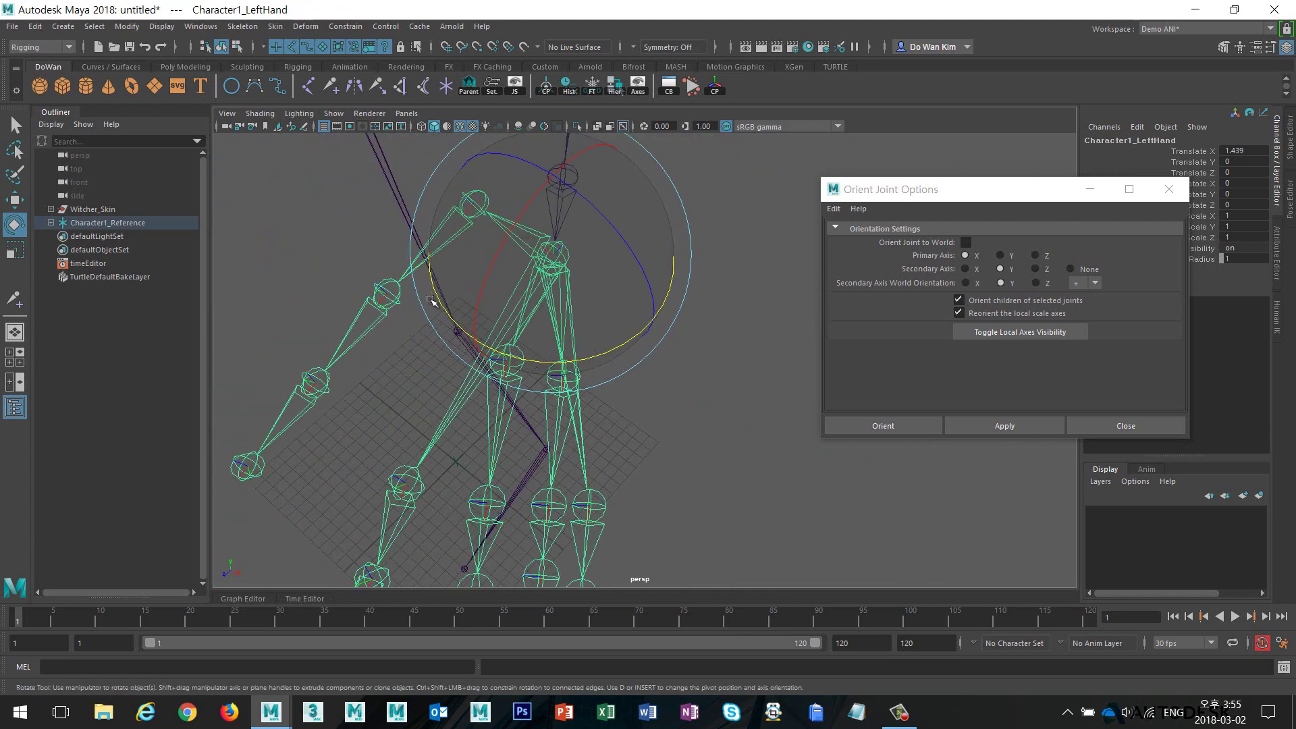
pyautogui.keyDown('alt'); pyautogui.moveTo(486, 316); pyautogui.dragTo(669, 429); pyautogui.keyUp('alt')
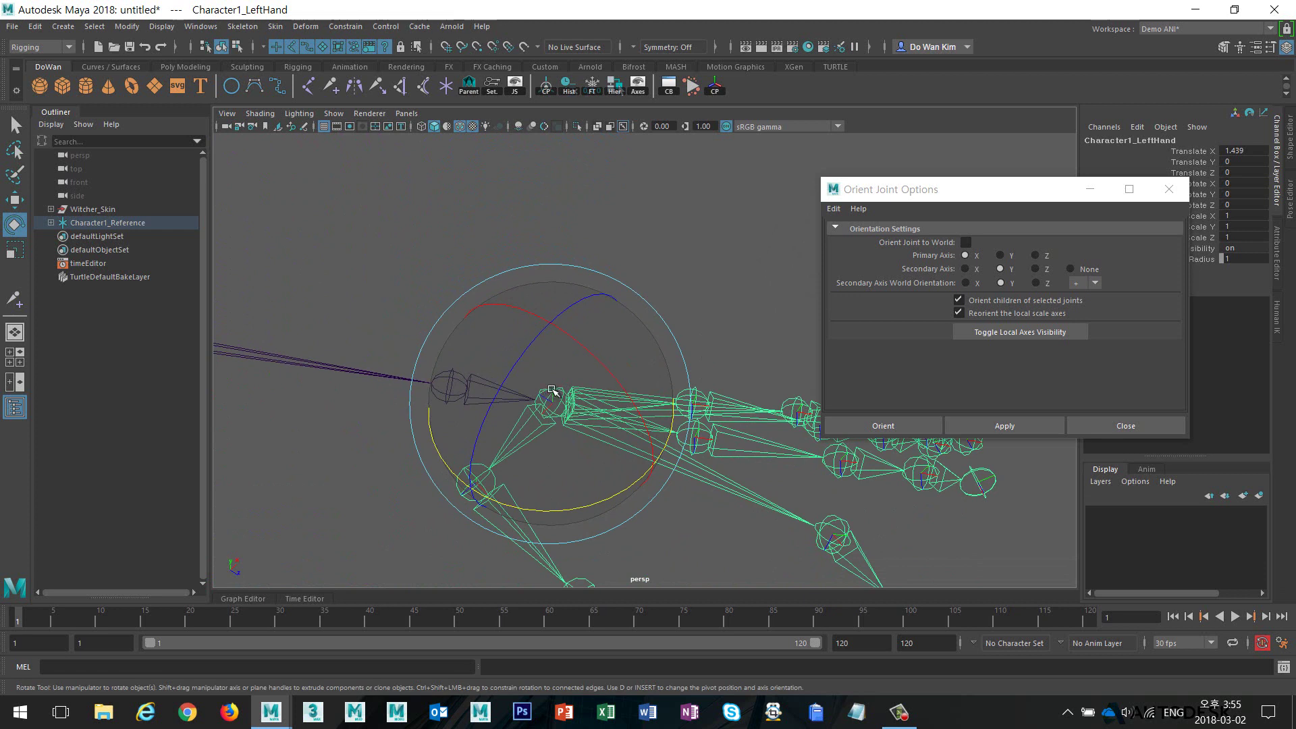
pyautogui.keyDown('alt'); pyautogui.moveTo(552, 390); pyautogui.dragTo(399, 370); pyautogui.keyUp('alt')
pyautogui.click(454, 318)
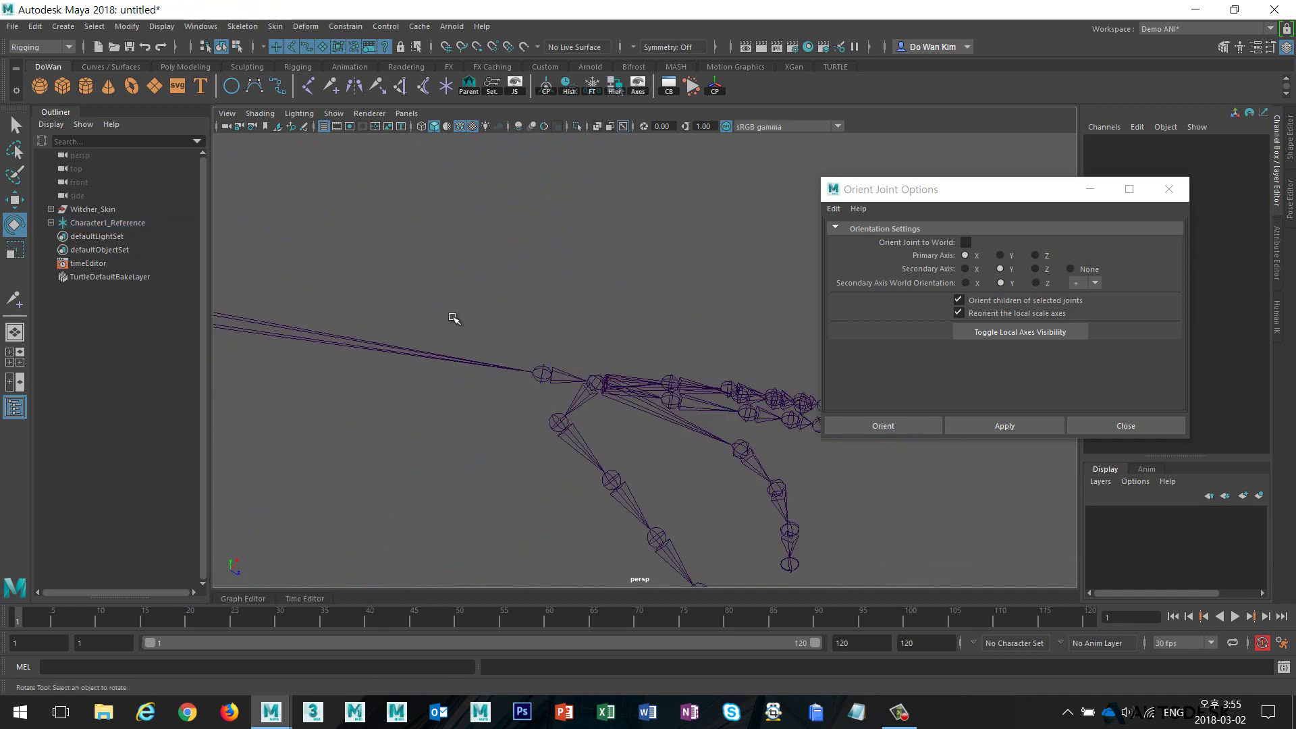
pyautogui.click(548, 373)
pyautogui.press('w')
pyautogui.keyDown('alt'); pyautogui.moveTo(624, 415); pyautogui.dragTo(519, 374); pyautogui.keyUp('alt')
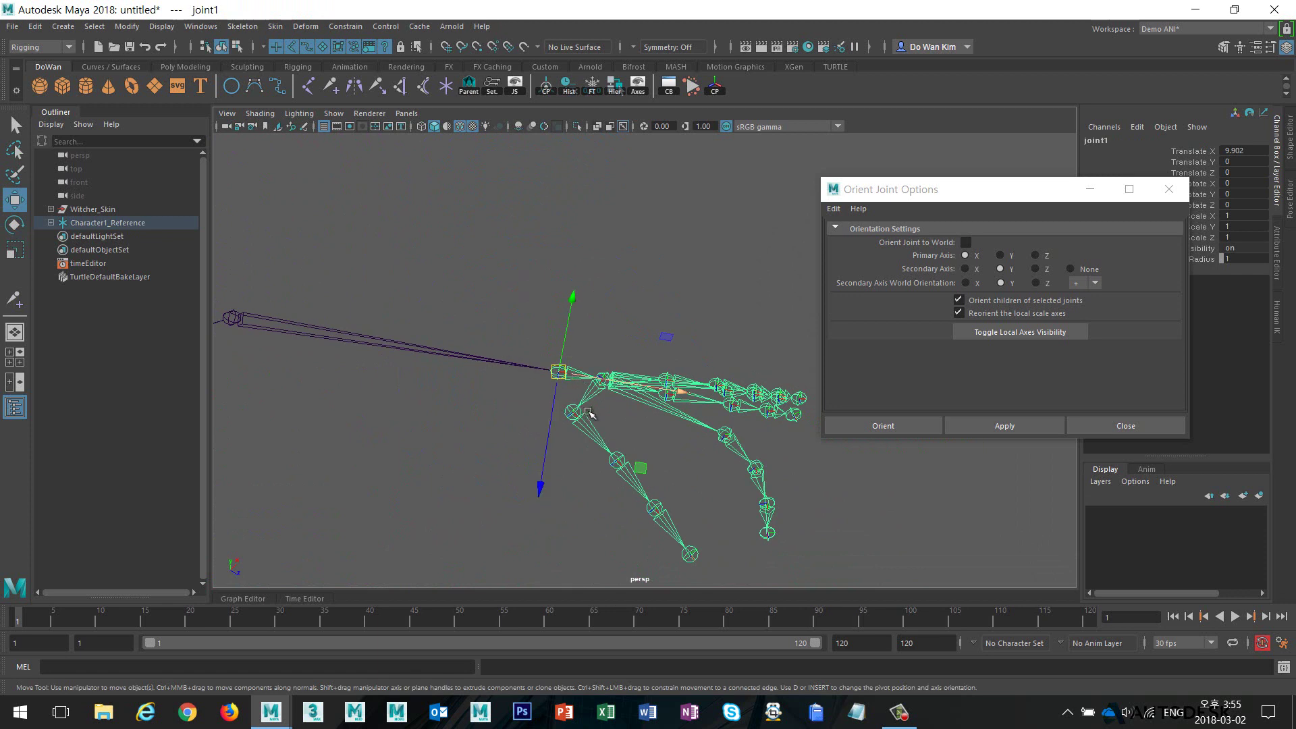
pyautogui.keyDown('alt'); pyautogui.moveTo(537, 363); pyautogui.dragTo(477, 354); pyautogui.keyUp('alt')
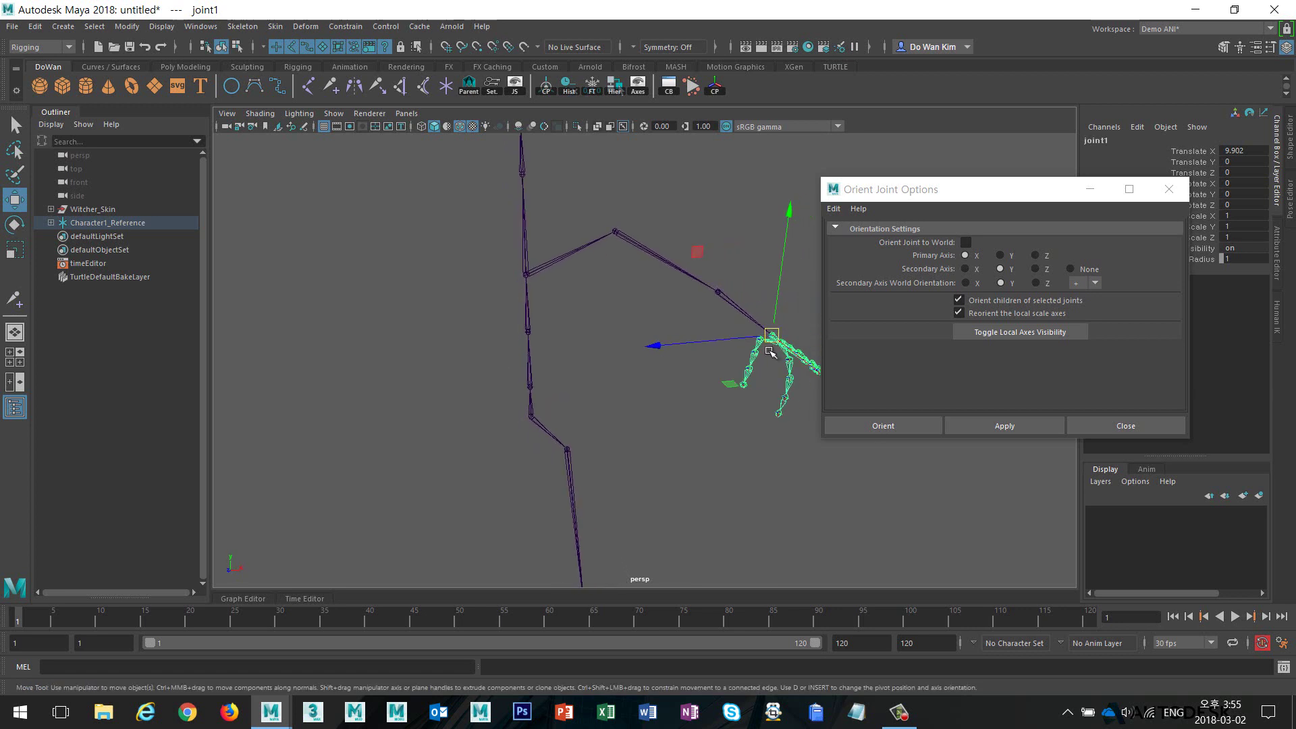
pyautogui.keyDown('alt'); pyautogui.moveTo(588, 338); pyautogui.dragTo(619, 312, button='middle'); pyautogui.keyUp('alt')
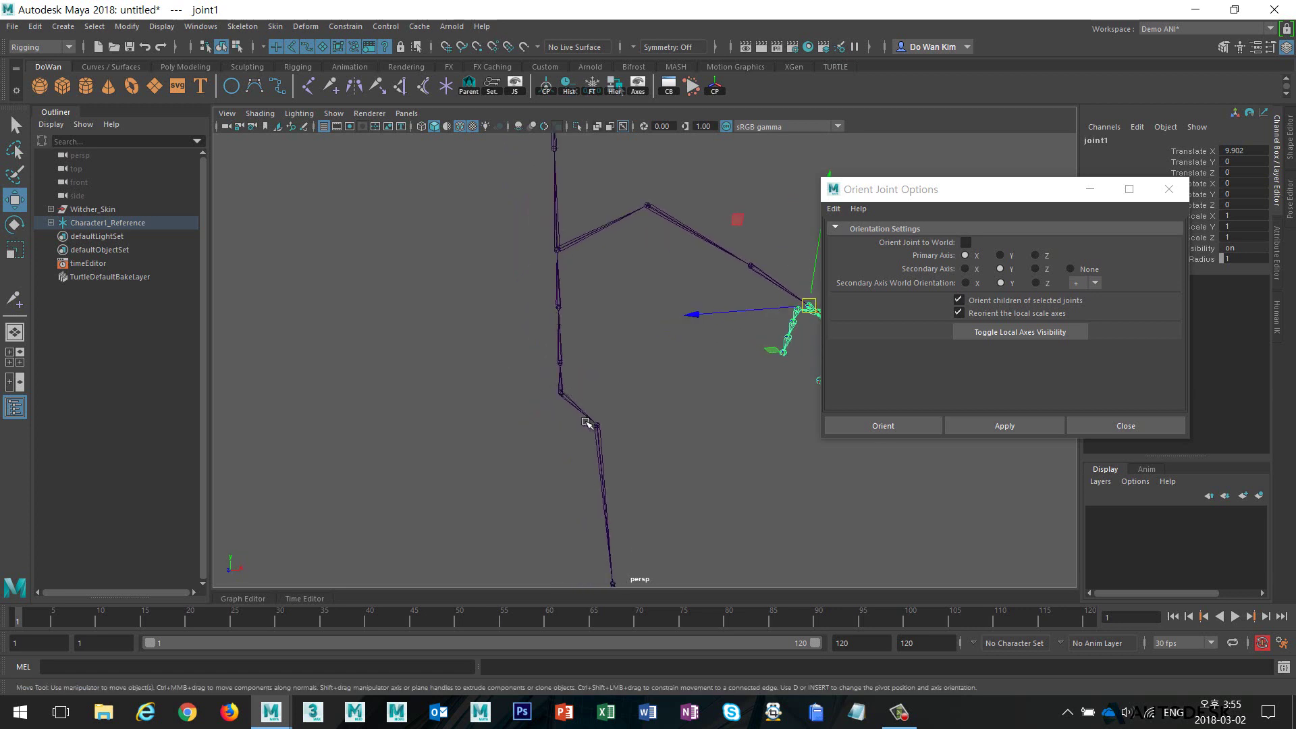
# - Unparent the Character1_LeftUpLeg and Character1_LeftArm joint chains from the rest of the skeleton
pyautogui.click(601, 460)
pyautogui.keyDown('shift'); pyautogui.click(682, 217); pyautogui.keyUp('shift')
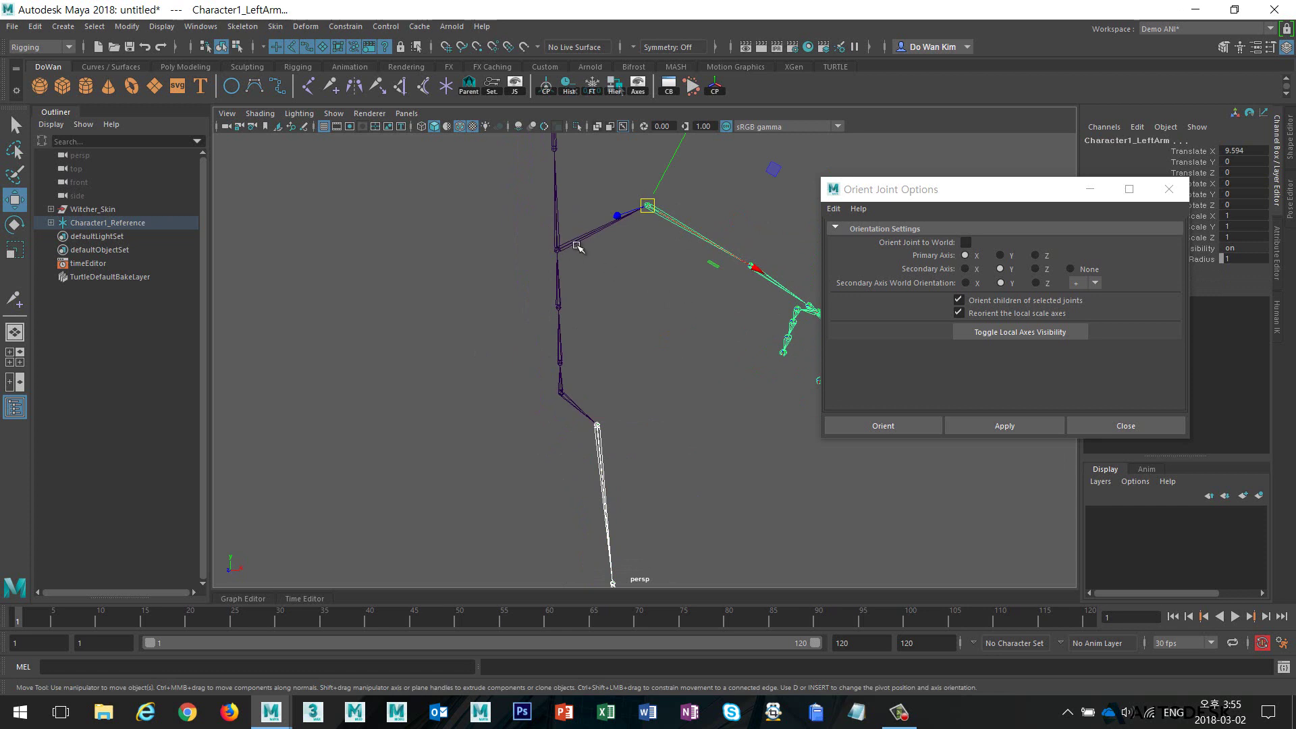
pyautogui.click(35, 26)
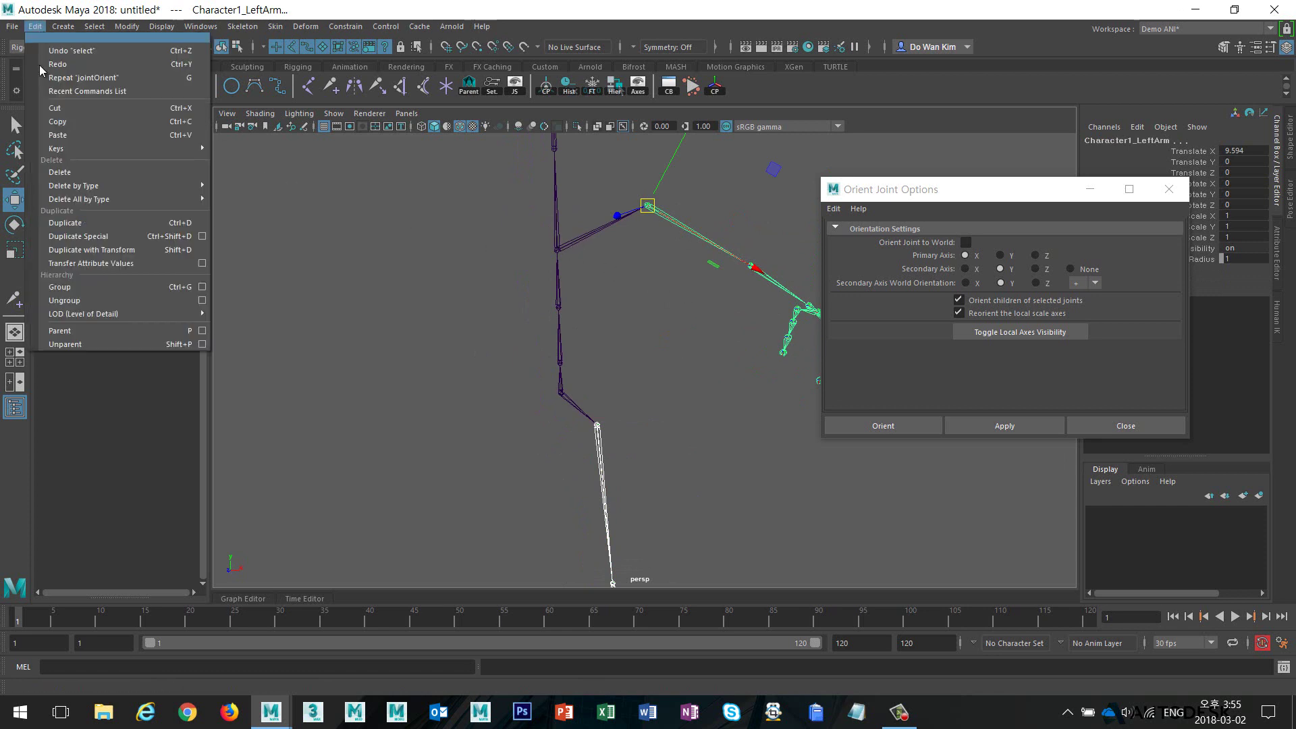
pyautogui.click(92, 343)
pyautogui.click(682, 359)
# - Examine the orientation axes of the Character1_LeftUpLeg and Character1_LeftLeg joints, including the rotation axes at the knee
pyautogui.keyDown('alt'); pyautogui.moveTo(686, 385); pyautogui.dragTo(454, 399); pyautogui.keyUp('alt')
pyautogui.click(490, 407)
pyautogui.keyDown('alt'); pyautogui.moveTo(556, 401); pyautogui.dragTo(685, 376, button='right'); pyautogui.keyUp('alt')
pyautogui.keyDown('alt'); pyautogui.moveTo(685, 376); pyautogui.dragTo(649, 425); pyautogui.keyUp('alt')
pyautogui.press('Down')
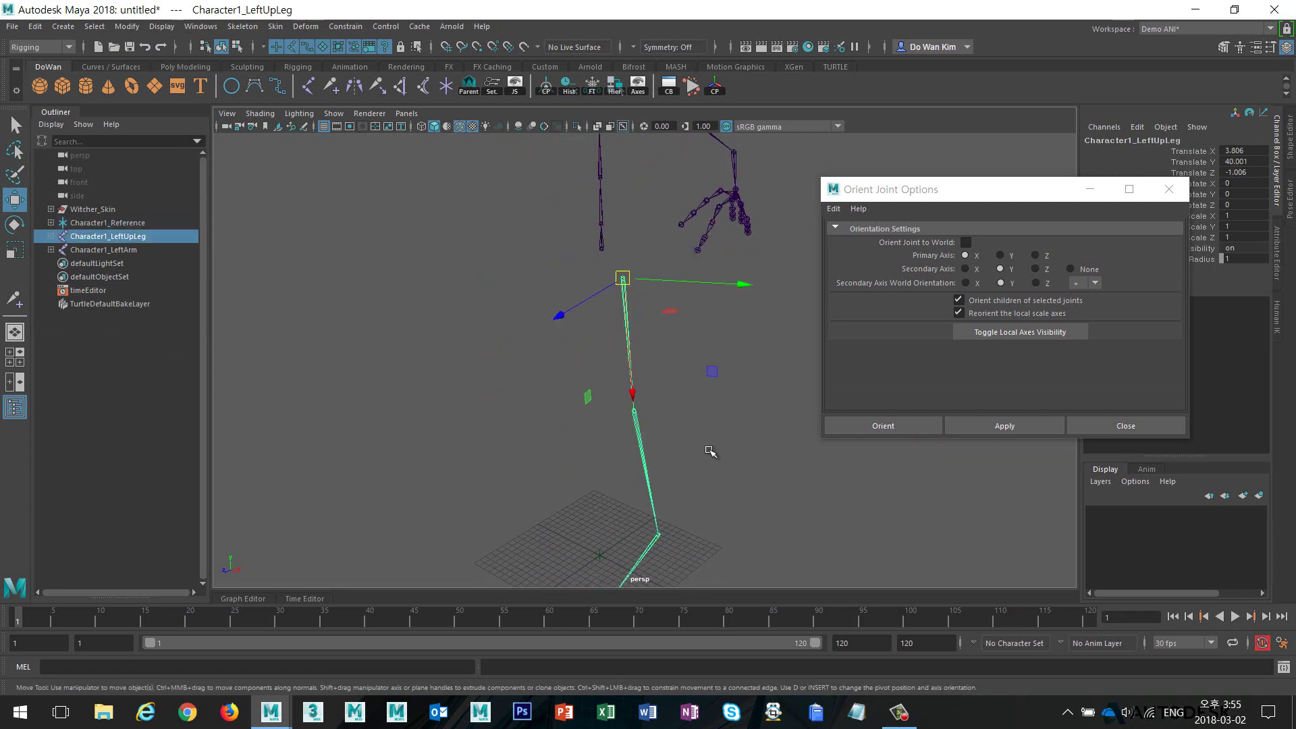
pyautogui.press('Down')
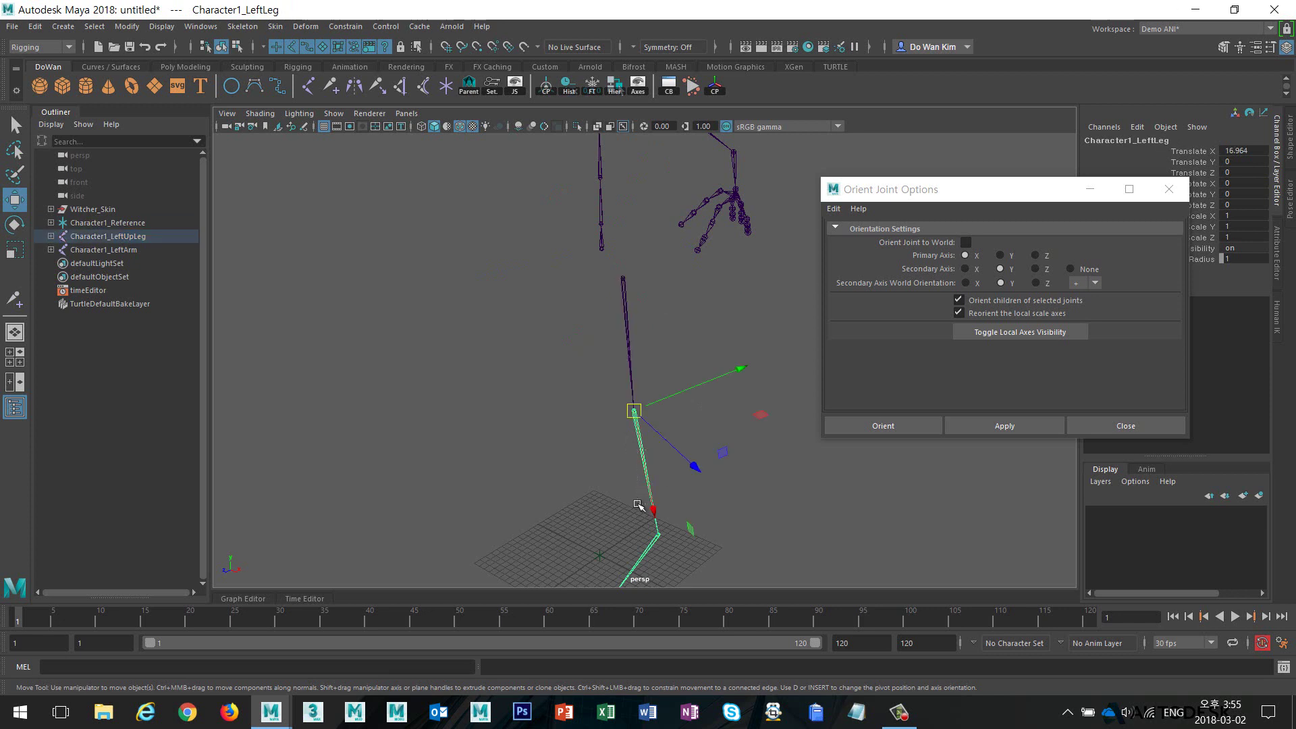
pyautogui.press('e')
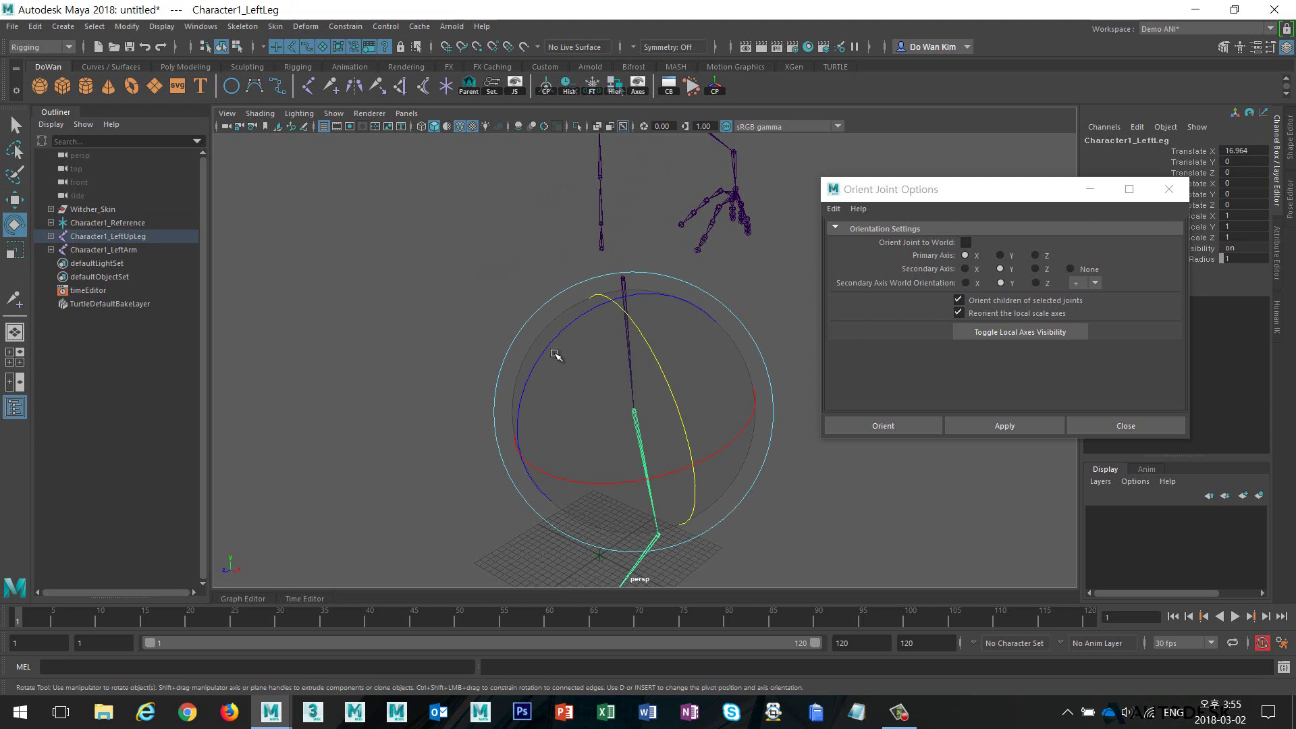
pyautogui.keyDown('alt'); pyautogui.moveTo(674, 257); pyautogui.dragTo(661, 350, button='middle'); pyautogui.keyUp('alt')
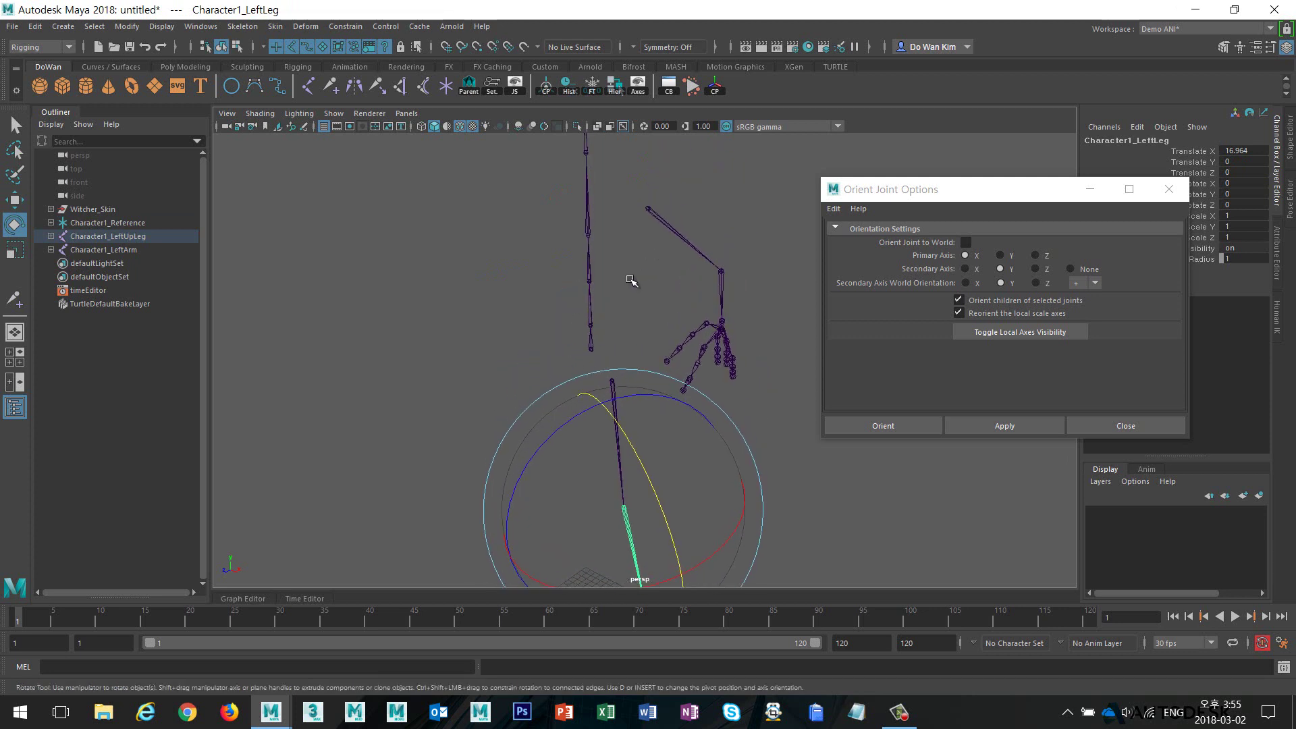
# - Test-rotate the Character1_LeftForeArm joint about its Y axis and undo the rotation
pyautogui.click(630, 280)
pyautogui.click(719, 293)
pyautogui.moveTo(664, 324); pyautogui.dragTo(700, 312)
pyautogui.hotkey('ctrl', 'z')
pyautogui.hotkey('ctrl', 'z')
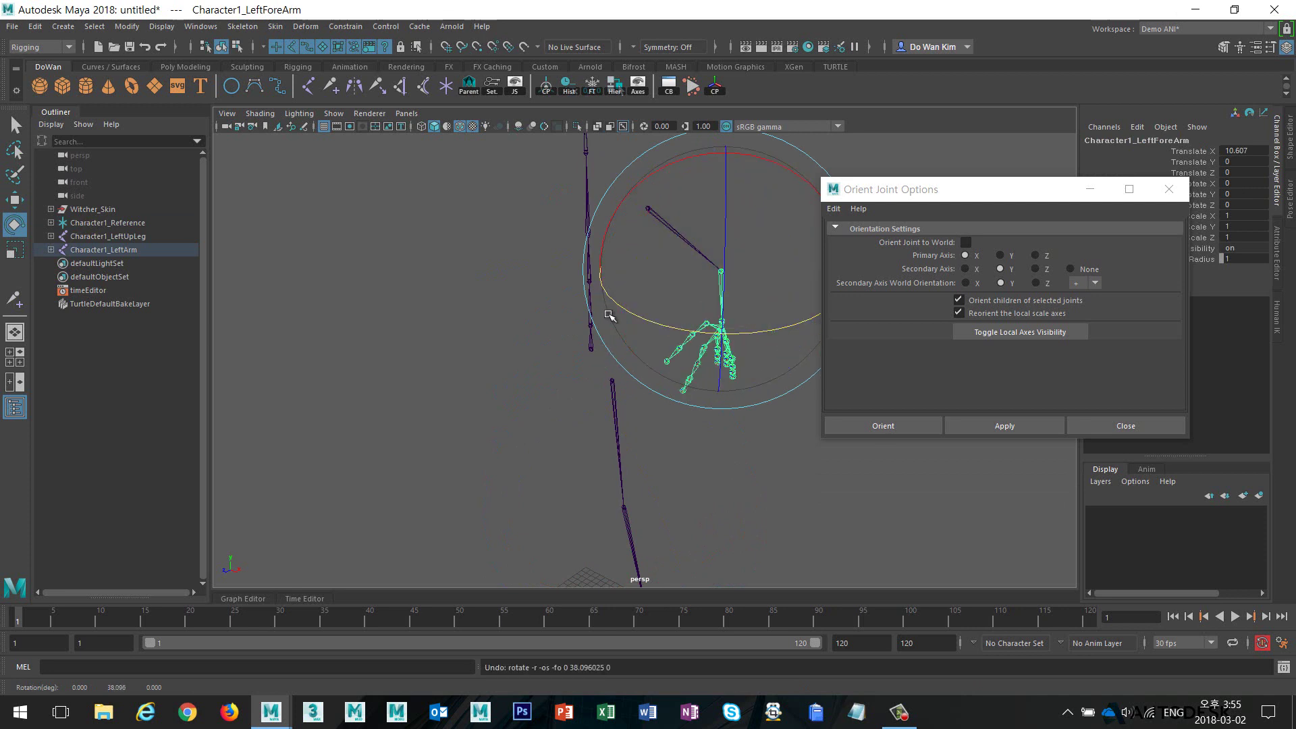
# - Orient the joints from Character1_Hips with the secondary axis world orientation set to Z+, including children
pyautogui.click(567, 324)
pyautogui.moveTo(607, 338); pyautogui.dragTo(620, 339)
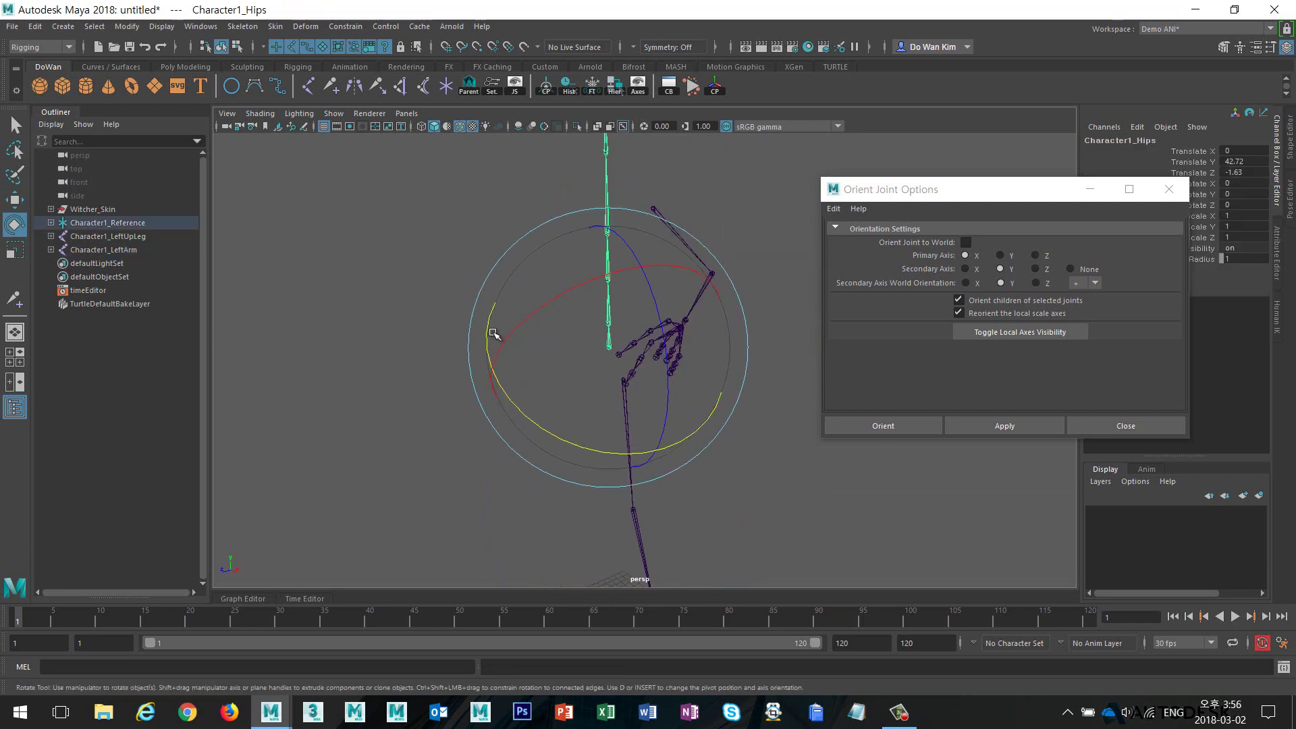
pyautogui.click(1037, 282)
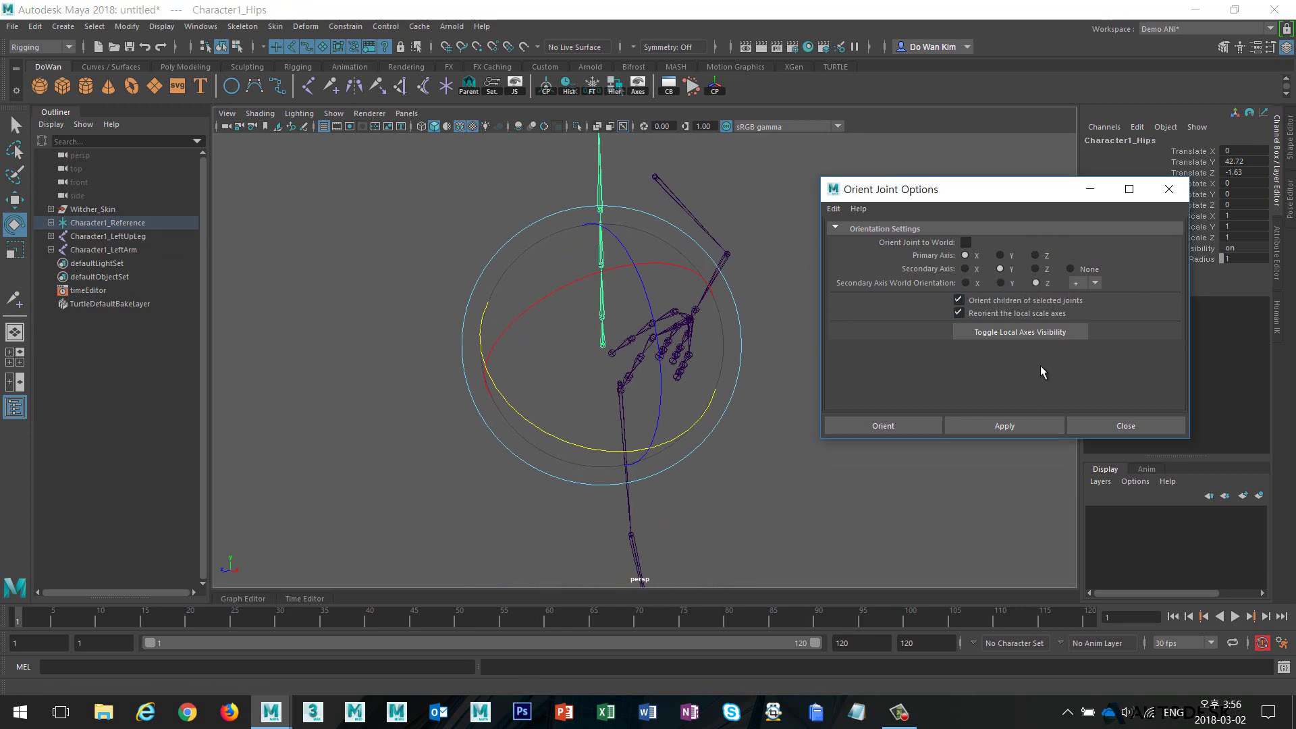
pyautogui.click(1026, 423)
pyautogui.click(688, 459)
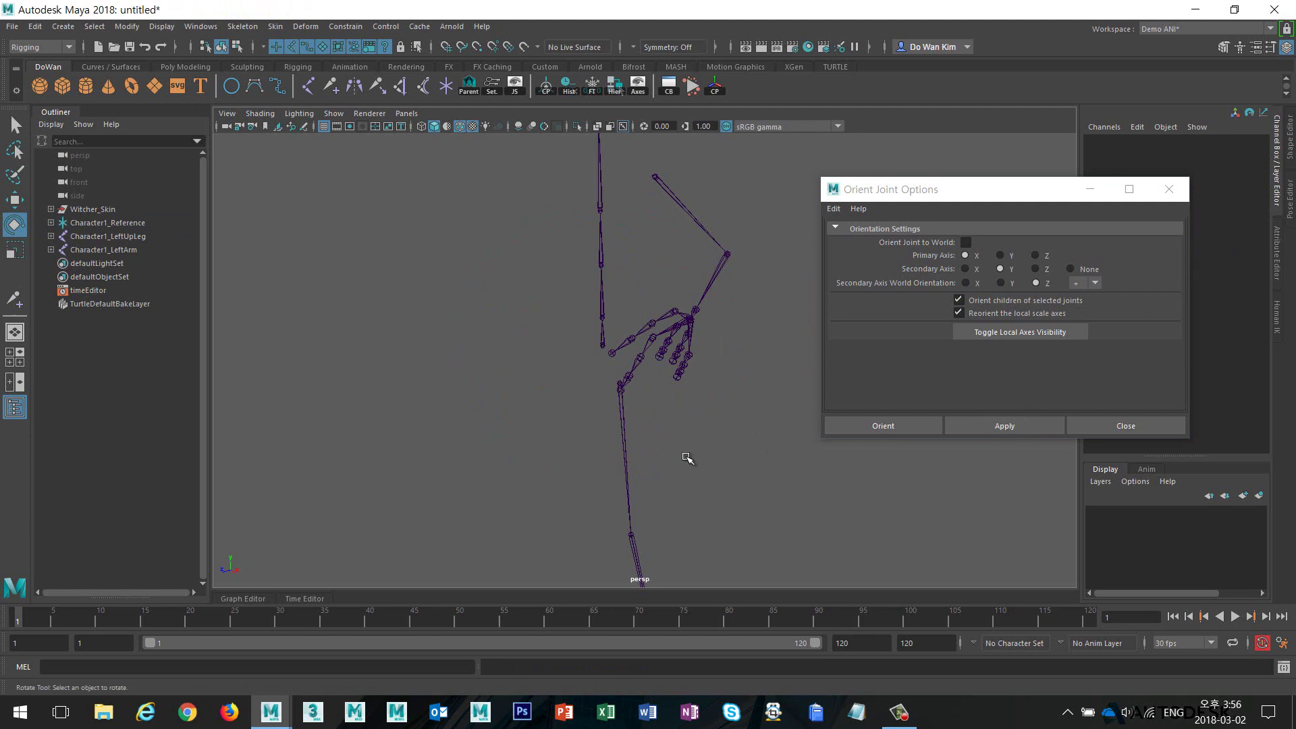
# - Test-rotate the Character1_Spine joint about its Z axis and undo the rotation
pyautogui.click(601, 306)
pyautogui.moveTo(532, 234); pyautogui.dragTo(599, 247)
pyautogui.hotkey('ctrl', 'z')
pyautogui.hotkey('ctrl', 'z')
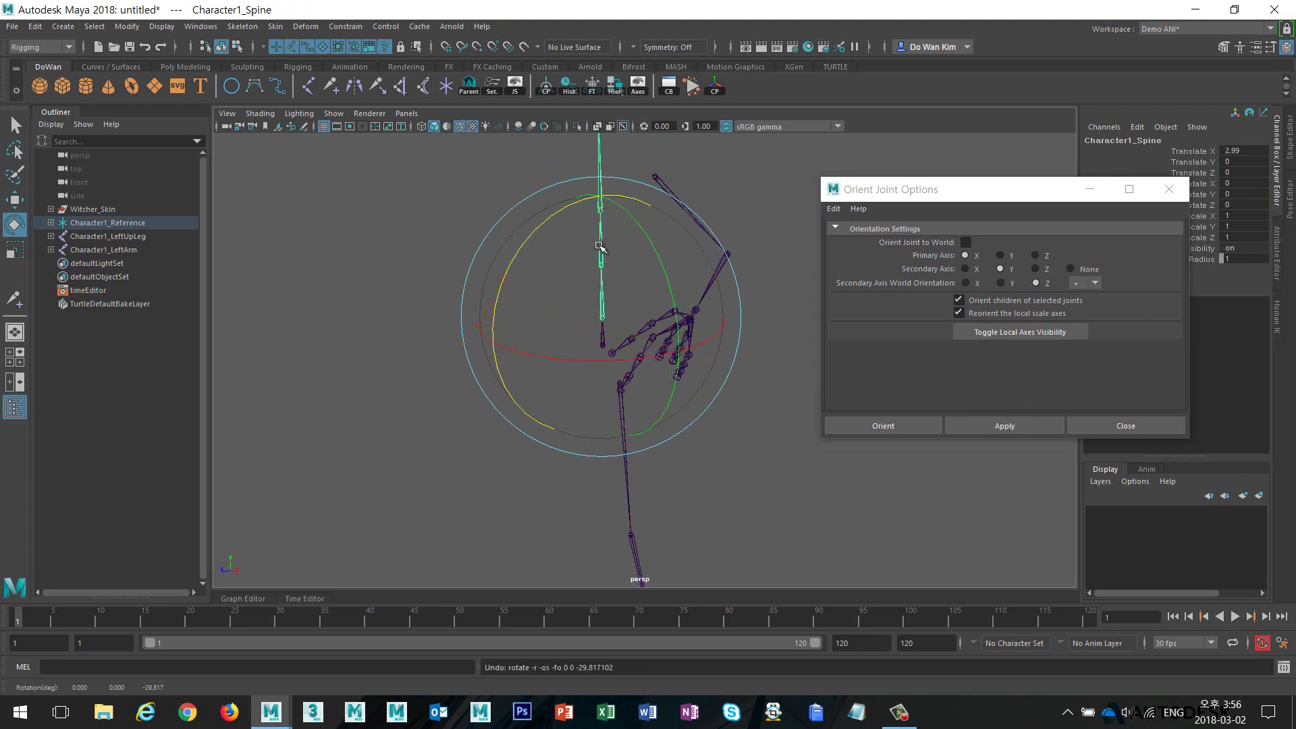
pyautogui.click(703, 448)
# - Orient the joint chain from Character1_LeftUpLeg with secondary axis world orientation Z+
pyautogui.keyDown('alt'); pyautogui.moveTo(703, 448); pyautogui.dragTo(569, 360); pyautogui.keyUp('alt')
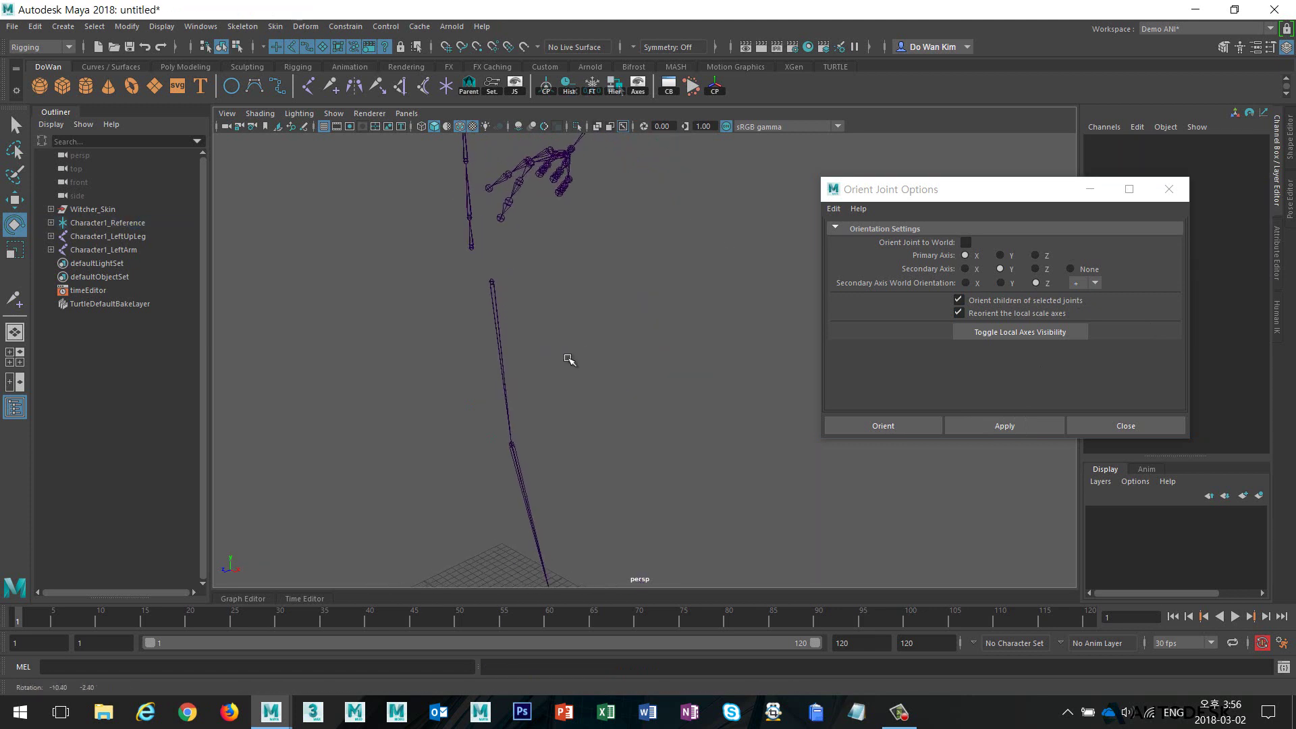
pyautogui.click(491, 366)
pyautogui.click(985, 427)
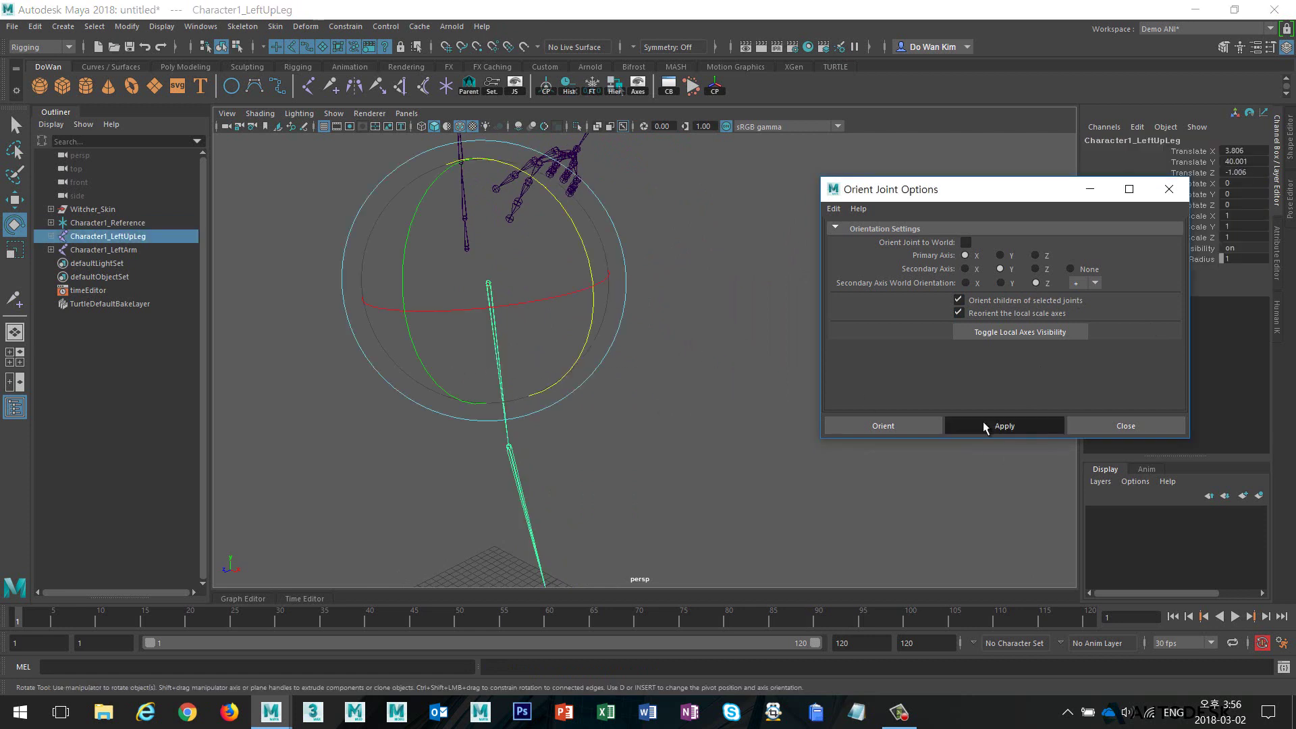
# - Test the knee bend by rotating Character1_LeftLeg about its Z axis, and undo the rotation
pyautogui.keyDown('alt'); pyautogui.moveTo(657, 443); pyautogui.dragTo(541, 385); pyautogui.keyUp('alt')
pyautogui.click(570, 383)
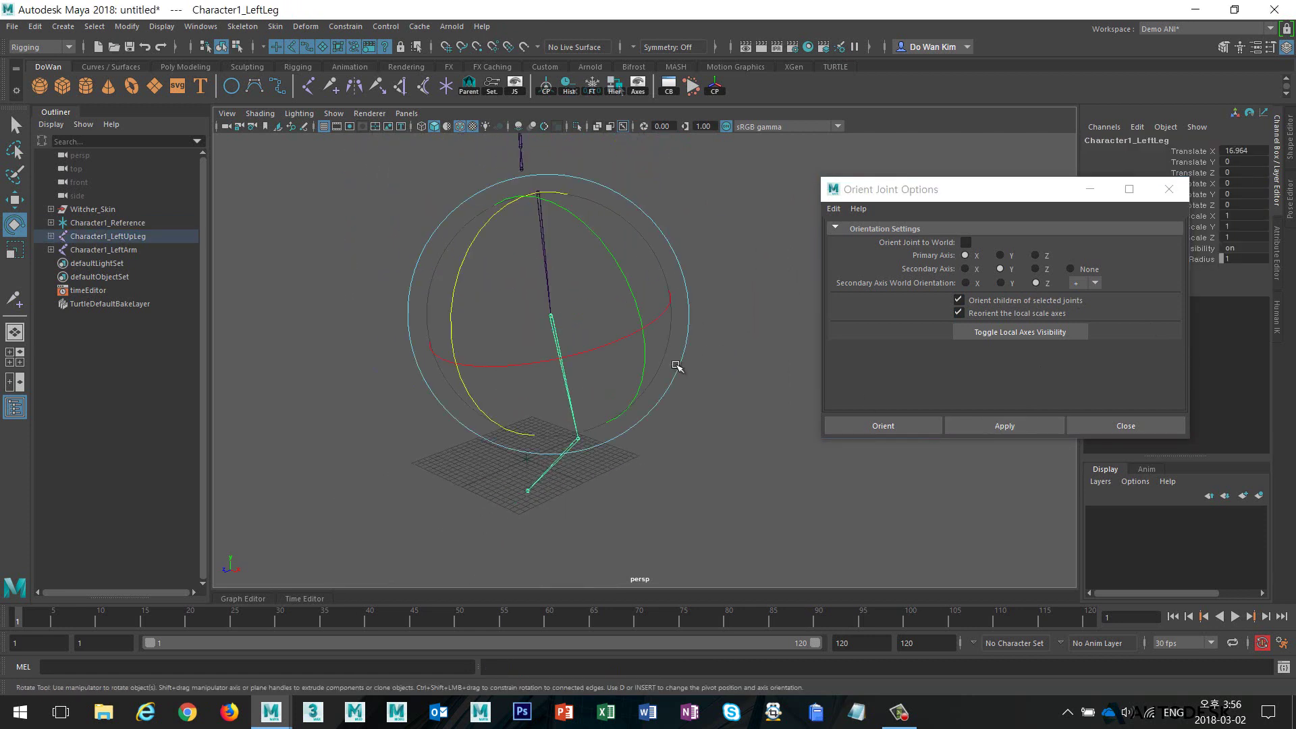
pyautogui.keyDown('alt'); pyautogui.moveTo(677, 367); pyautogui.dragTo(568, 367); pyautogui.keyUp('alt')
pyautogui.moveTo(488, 246); pyautogui.dragTo(589, 261)
pyautogui.moveTo(955, 197); pyautogui.dragTo(859, 154)
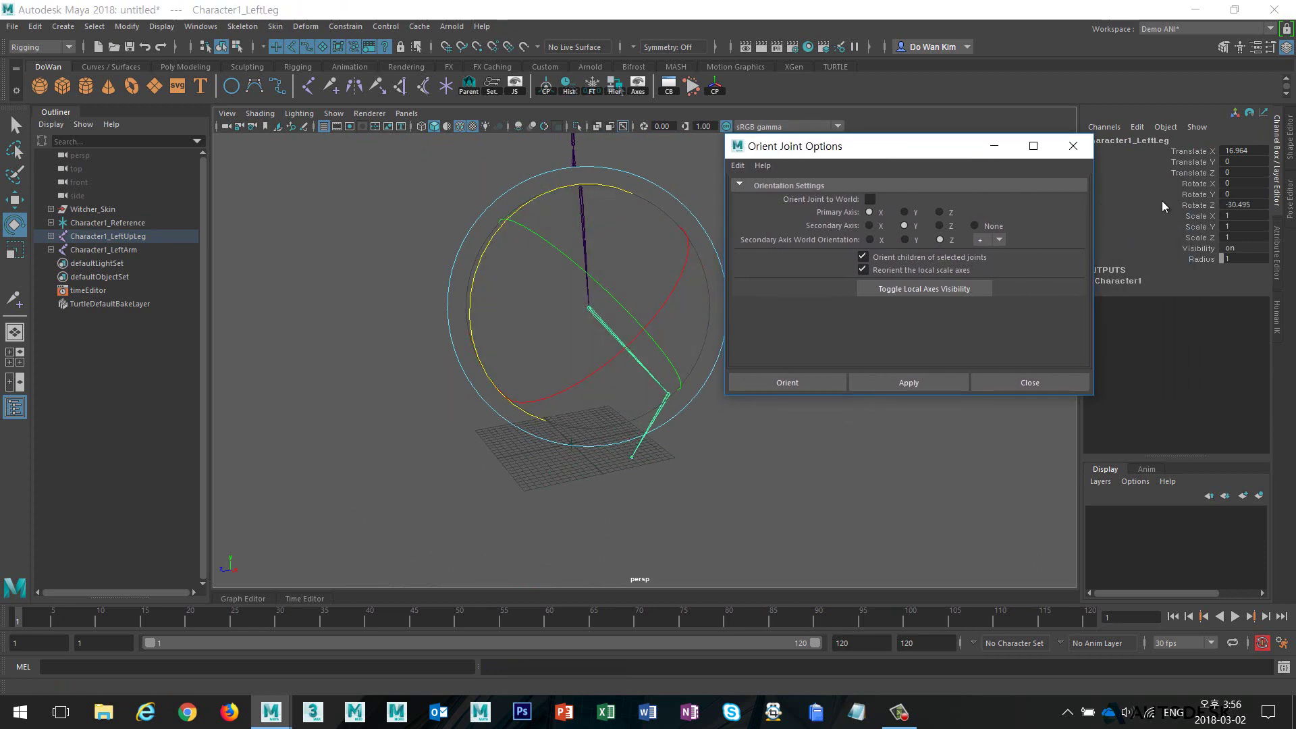
pyautogui.keyDown('alt'); pyautogui.moveTo(668, 224); pyautogui.dragTo(538, 231); pyautogui.keyUp('alt')
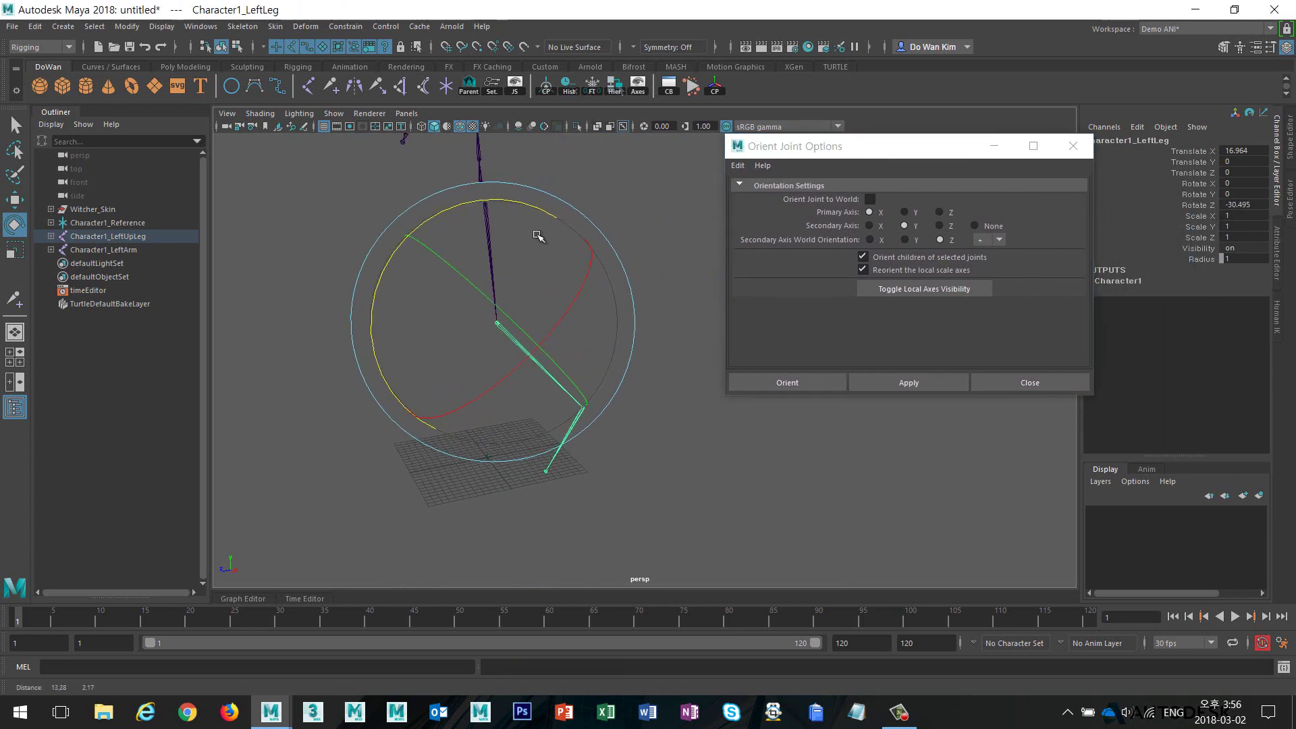
pyautogui.hotkey('ctrl', 'z')
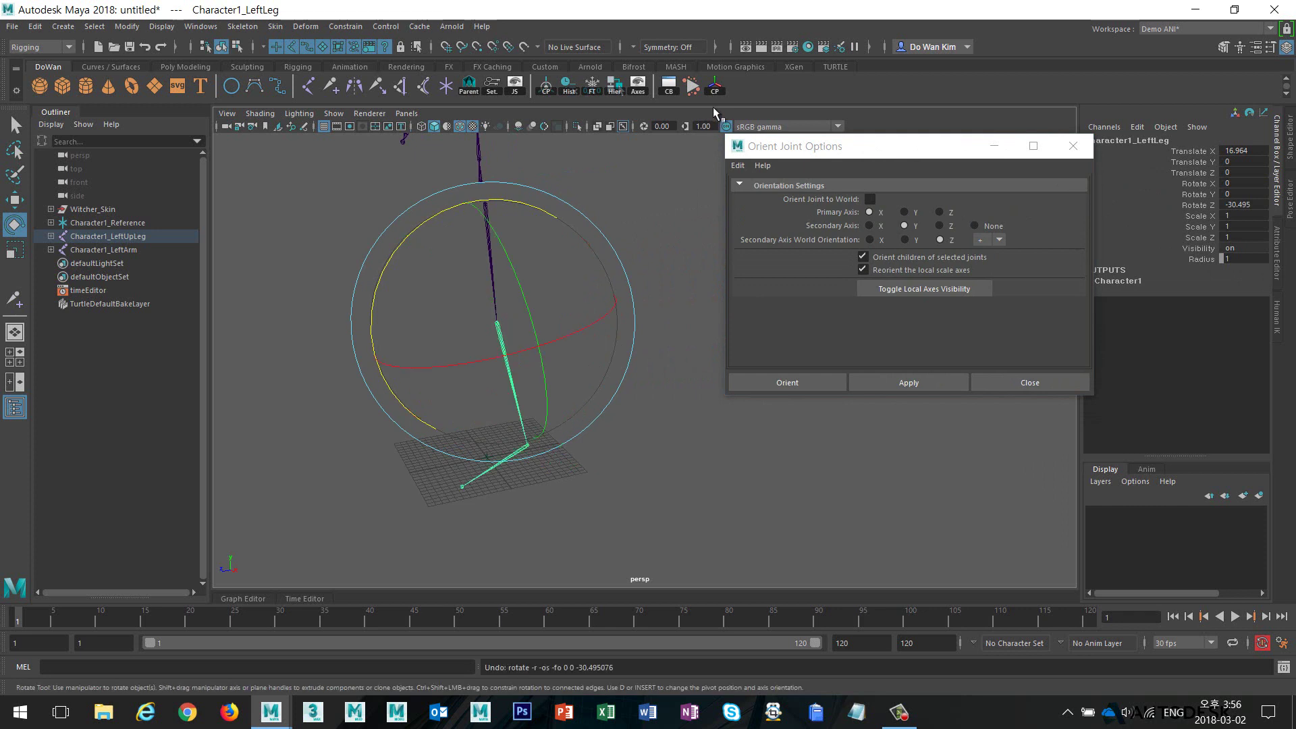
pyautogui.click(646, 205)
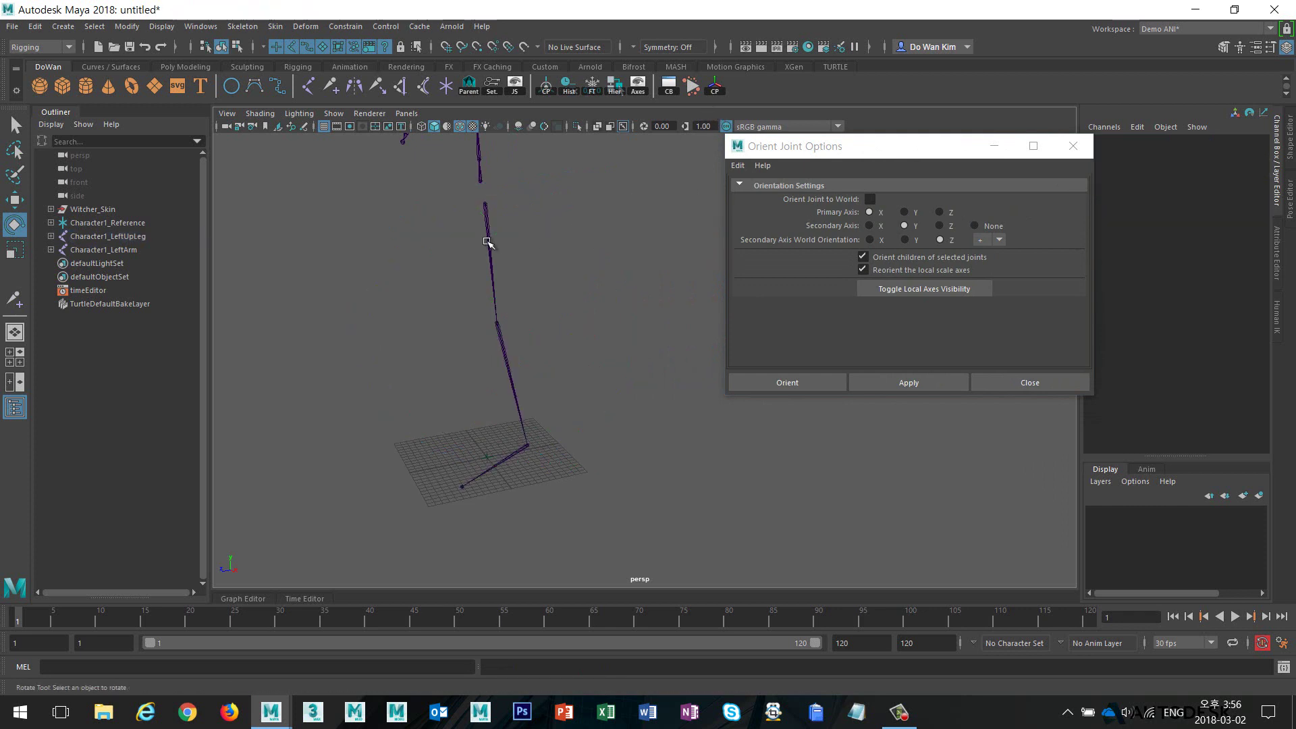
# - Reorient the Character1_LeftUpLeg chain with the secondary axis world orientation set to Z-
pyautogui.click(488, 241)
pyautogui.click(1000, 241)
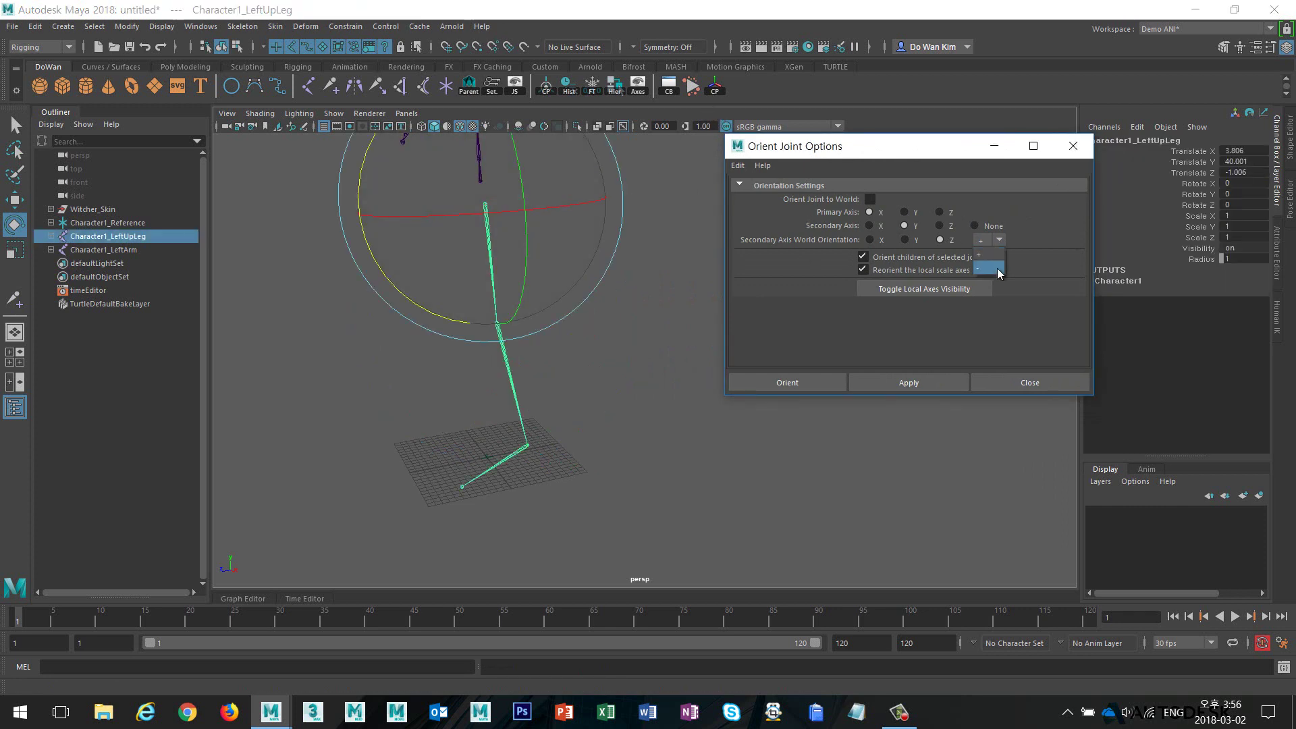
pyautogui.click(909, 380)
pyautogui.click(608, 387)
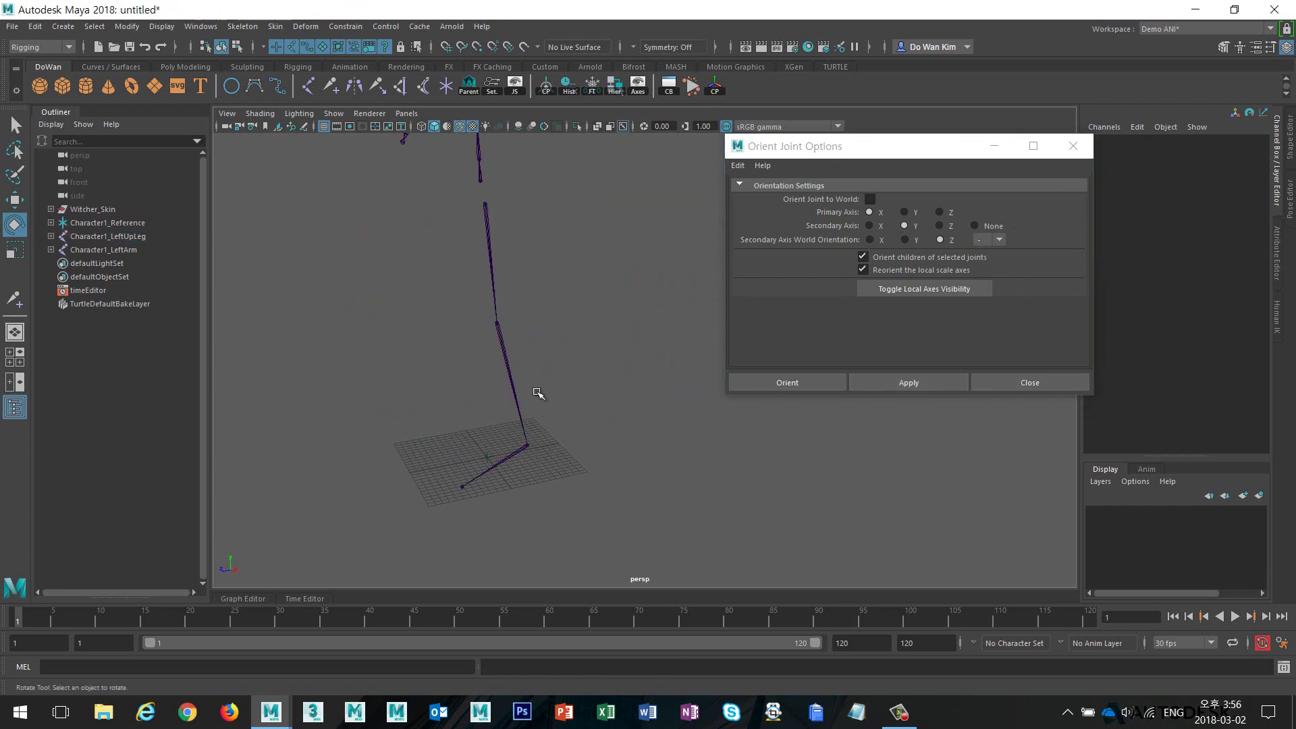
# - Rotate Character1_LeftLeg about its Z axis to check the new orientation, and undo the rotation
pyautogui.click(497, 329)
pyautogui.moveTo(444, 212); pyautogui.dragTo(429, 312)
pyautogui.hotkey('ctrl', 'z')
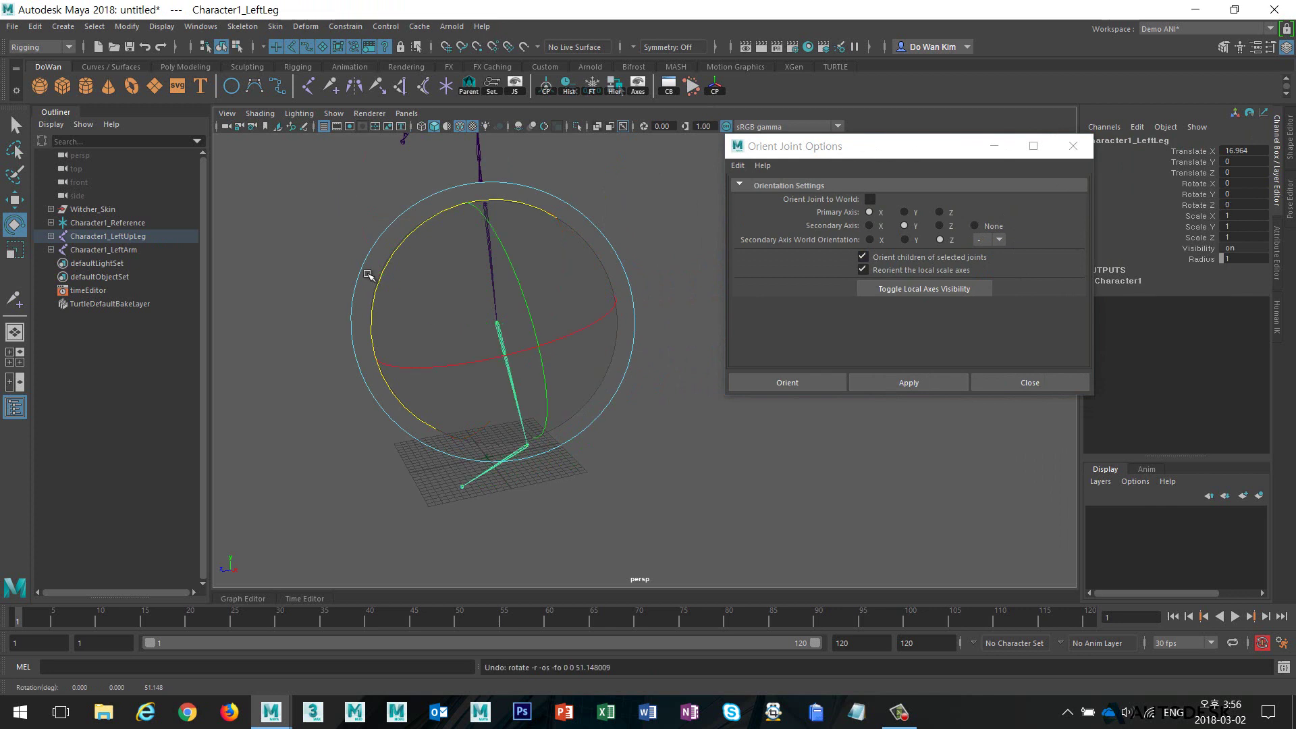
# - Orient the joint chain from Character1_LeftArm with the secondary axis world orientation set to Z+
pyautogui.keyDown('alt'); pyautogui.moveTo(515, 261); pyautogui.dragTo(424, 352, button='middle'); pyautogui.keyUp('alt')
pyautogui.keyDown('alt'); pyautogui.moveTo(423, 352); pyautogui.dragTo(558, 342); pyautogui.keyUp('alt')
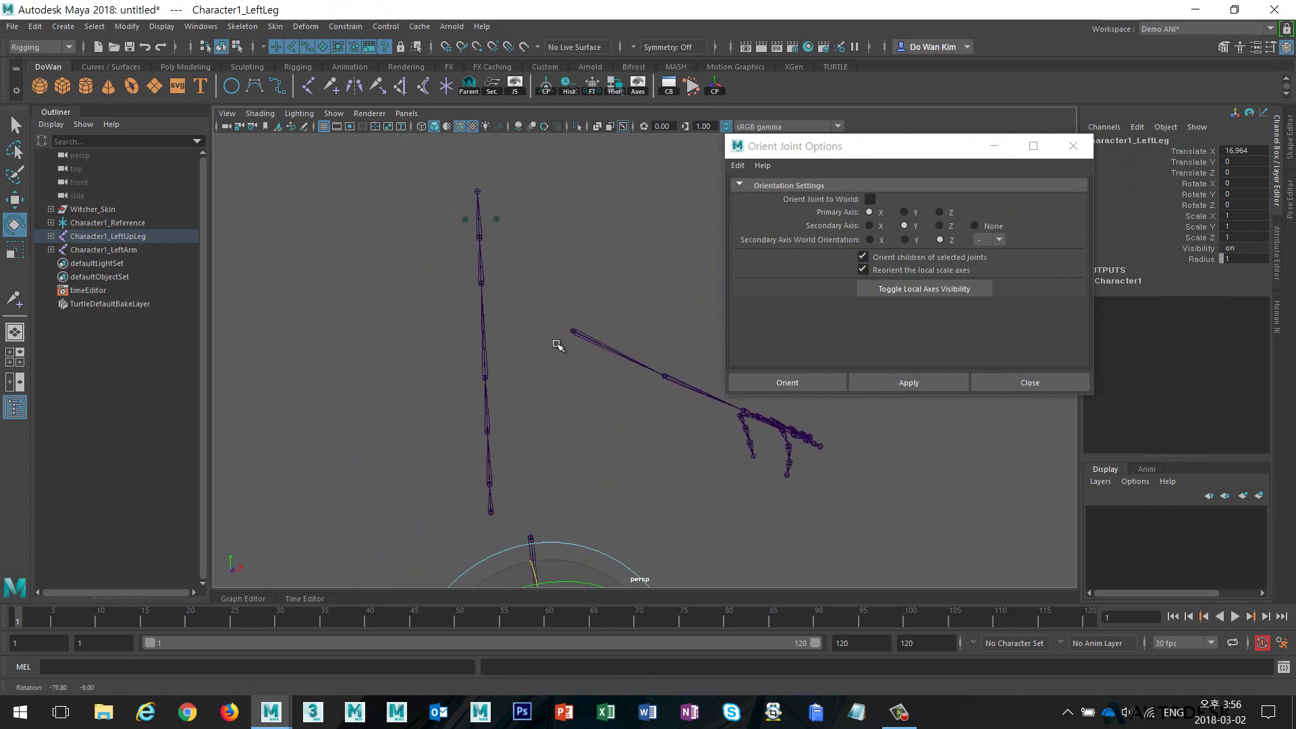
pyautogui.click(656, 378)
pyautogui.click(992, 241)
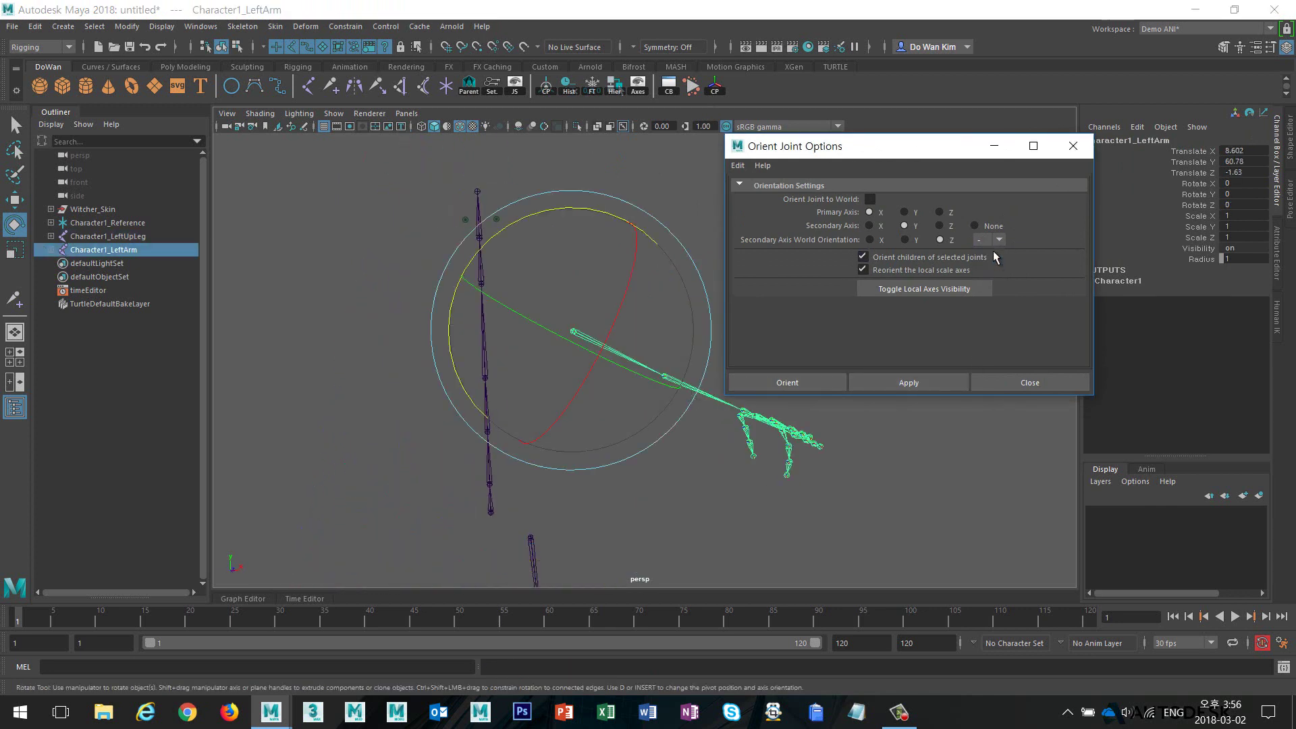
pyautogui.click(992, 240)
pyautogui.click(984, 252)
pyautogui.click(922, 383)
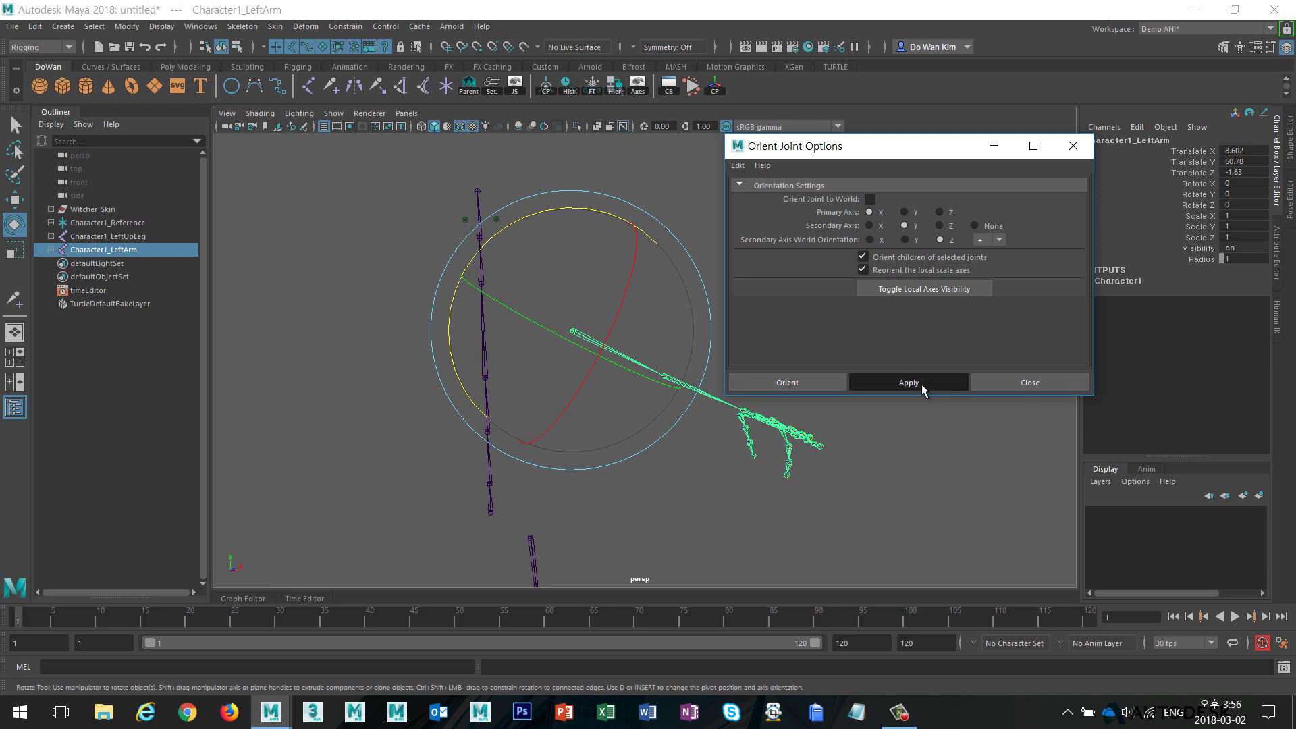
# - Test the elbow bend by rotating Character1_LeftForeArm about its Z axis, and undo the rotation
pyautogui.keyDown('alt'); pyautogui.moveTo(866, 456); pyautogui.dragTo(718, 451, button='middle'); pyautogui.keyUp('alt')
pyautogui.click(586, 431)
pyautogui.click(548, 387)
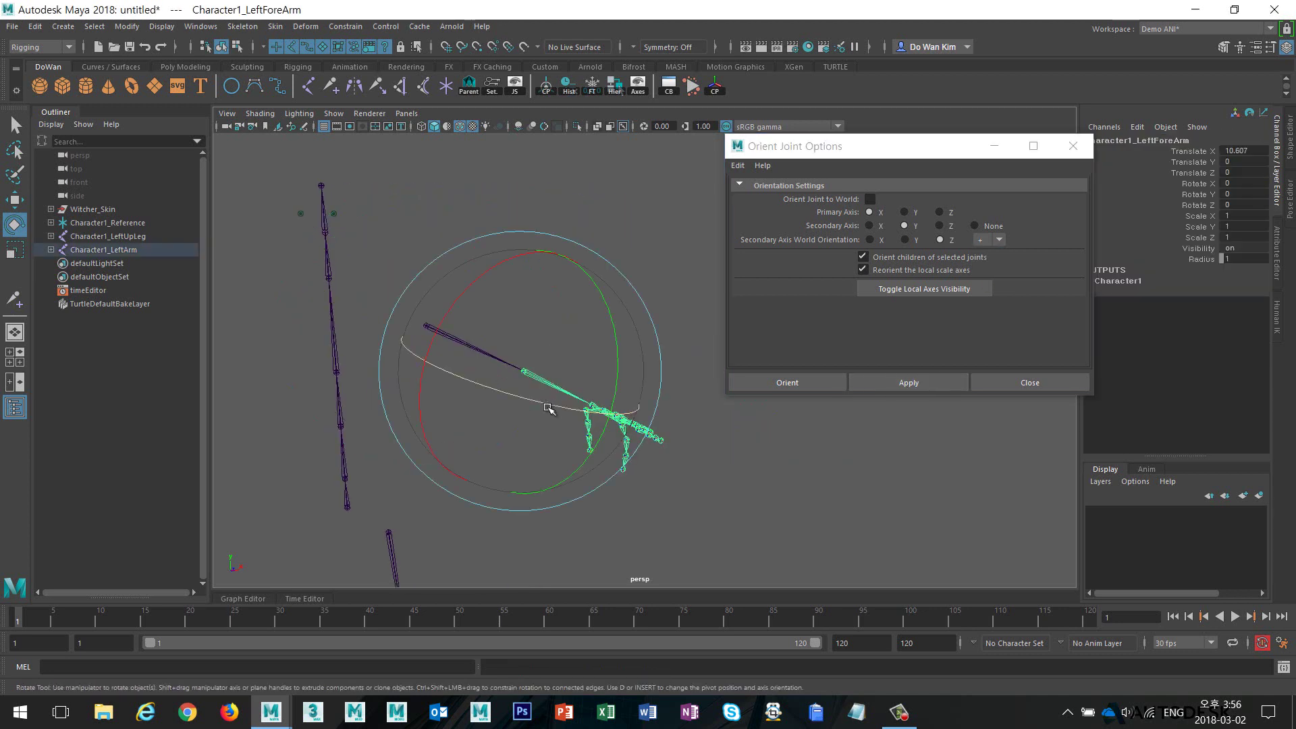
pyautogui.keyDown('alt'); pyautogui.moveTo(548, 408); pyautogui.dragTo(456, 463); pyautogui.keyUp('alt')
pyautogui.moveTo(418, 508)
pyautogui.mouseDown()
pyautogui.moveTo(358, 486)
pyautogui.moveTo(399, 492)
pyautogui.mouseUp()
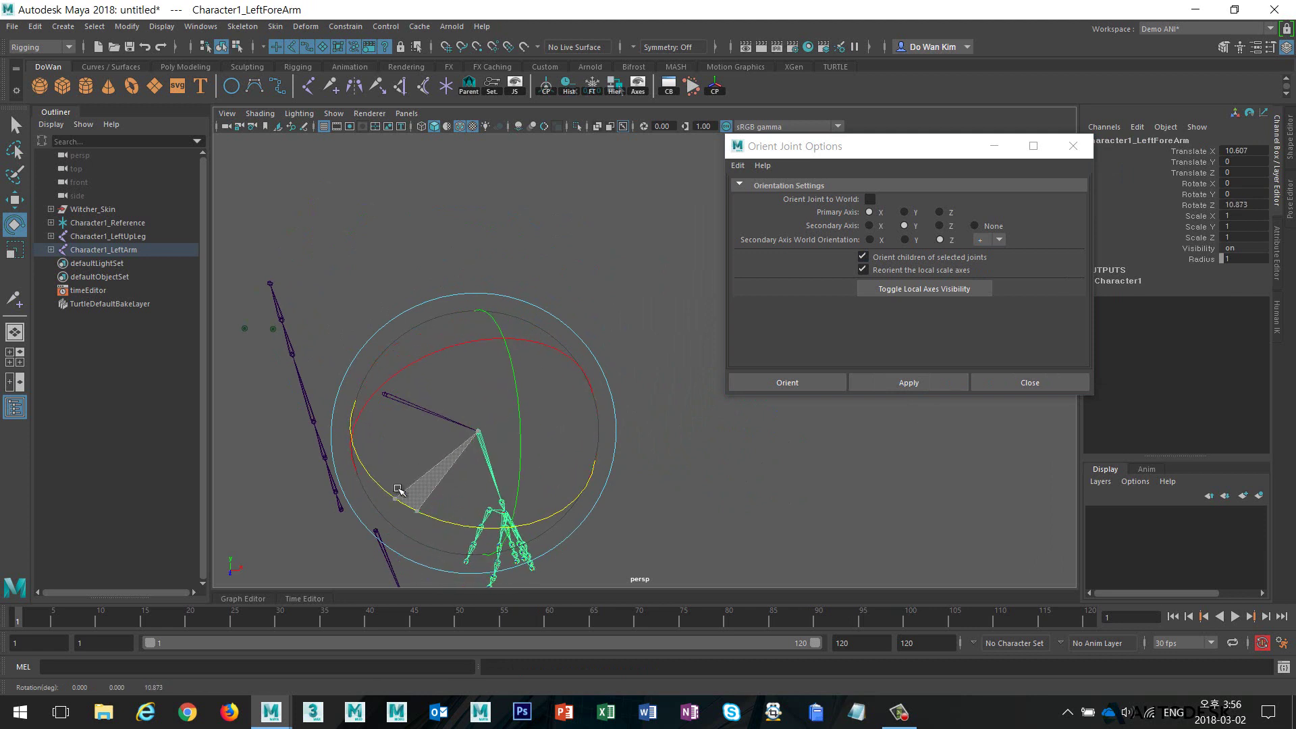
pyautogui.keyDown('alt'); pyautogui.moveTo(399, 493); pyautogui.dragTo(497, 333, button='middle'); pyautogui.keyUp('alt')
pyautogui.keyDown('alt'); pyautogui.moveTo(497, 333); pyautogui.dragTo(540, 318); pyautogui.keyUp('alt')
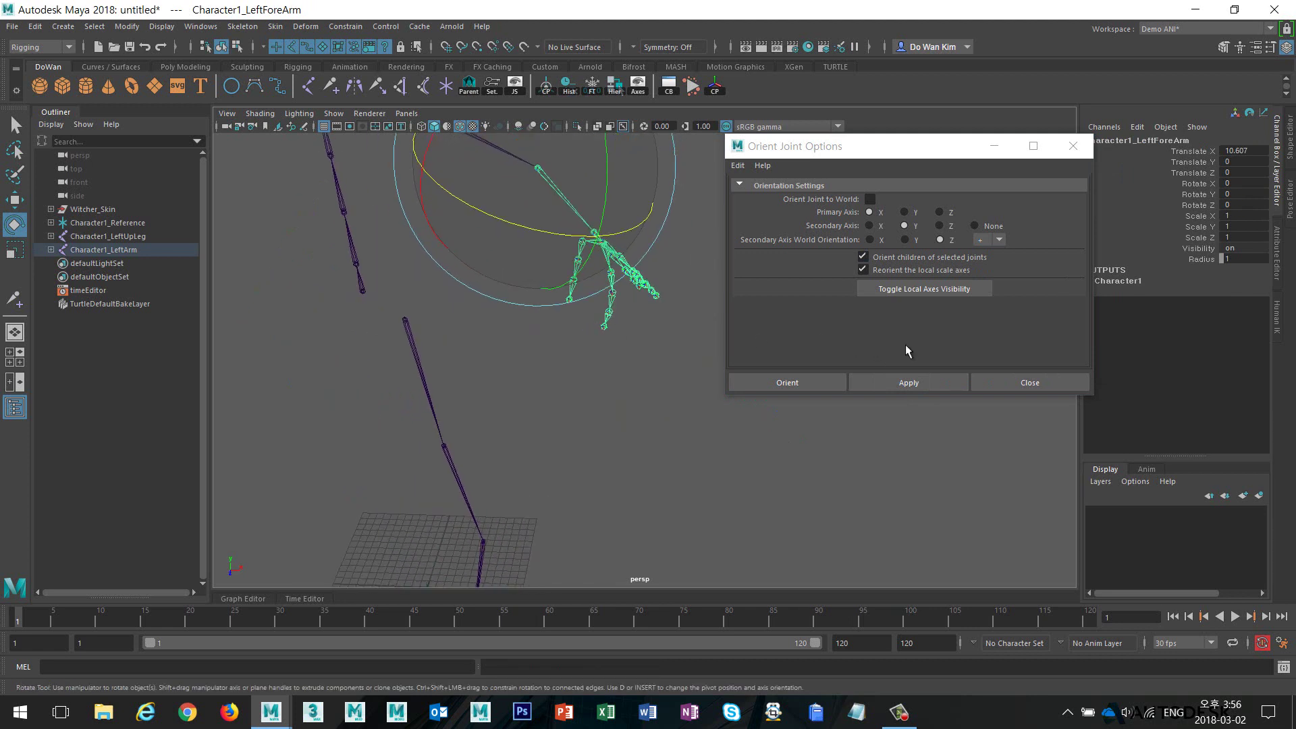
# - Close the Orient Joint options and examine the rotation axes of the Character1_LeftHand joint relative to the fingers
pyautogui.click(1013, 382)
pyautogui.keyDown('alt'); pyautogui.moveTo(775, 390); pyautogui.dragTo(784, 411); pyautogui.keyUp('alt')
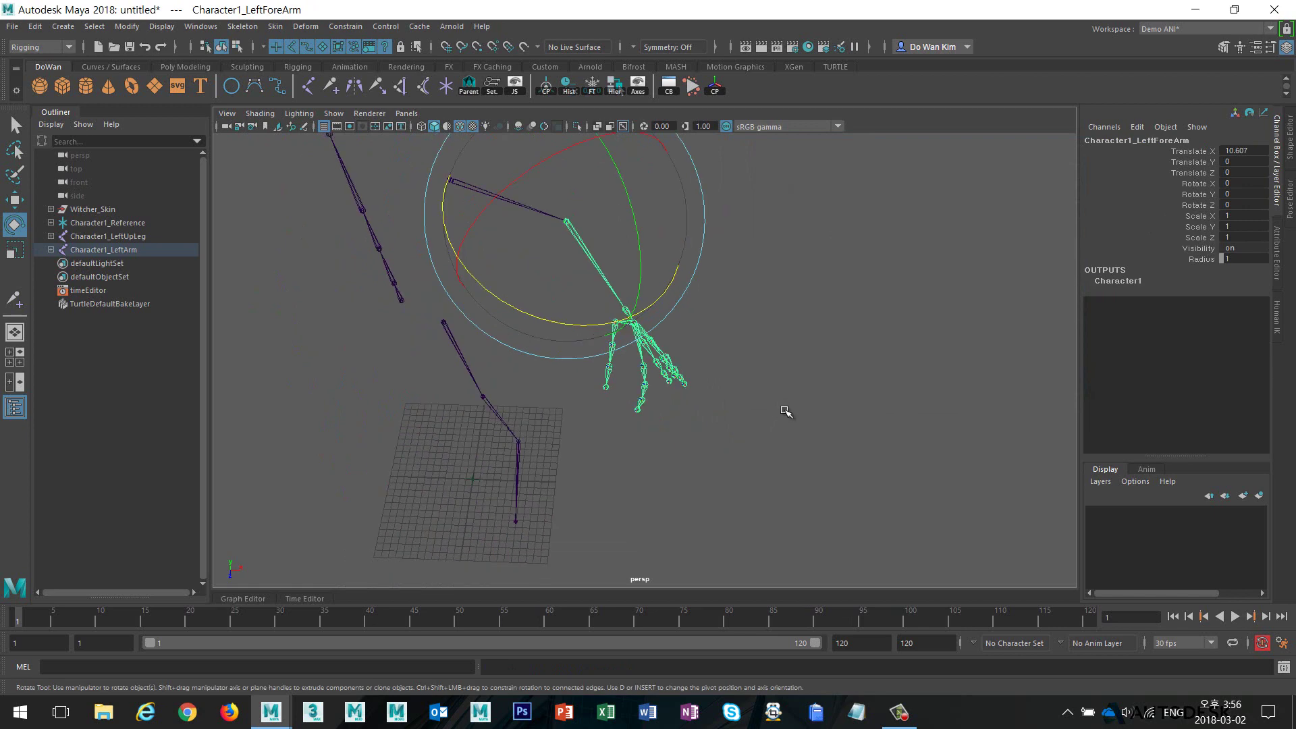
pyautogui.click(784, 410)
pyautogui.keyDown('alt'); pyautogui.moveTo(539, 399); pyautogui.dragTo(1045, 392, button='right'); pyautogui.keyUp('alt')
pyautogui.click(643, 265)
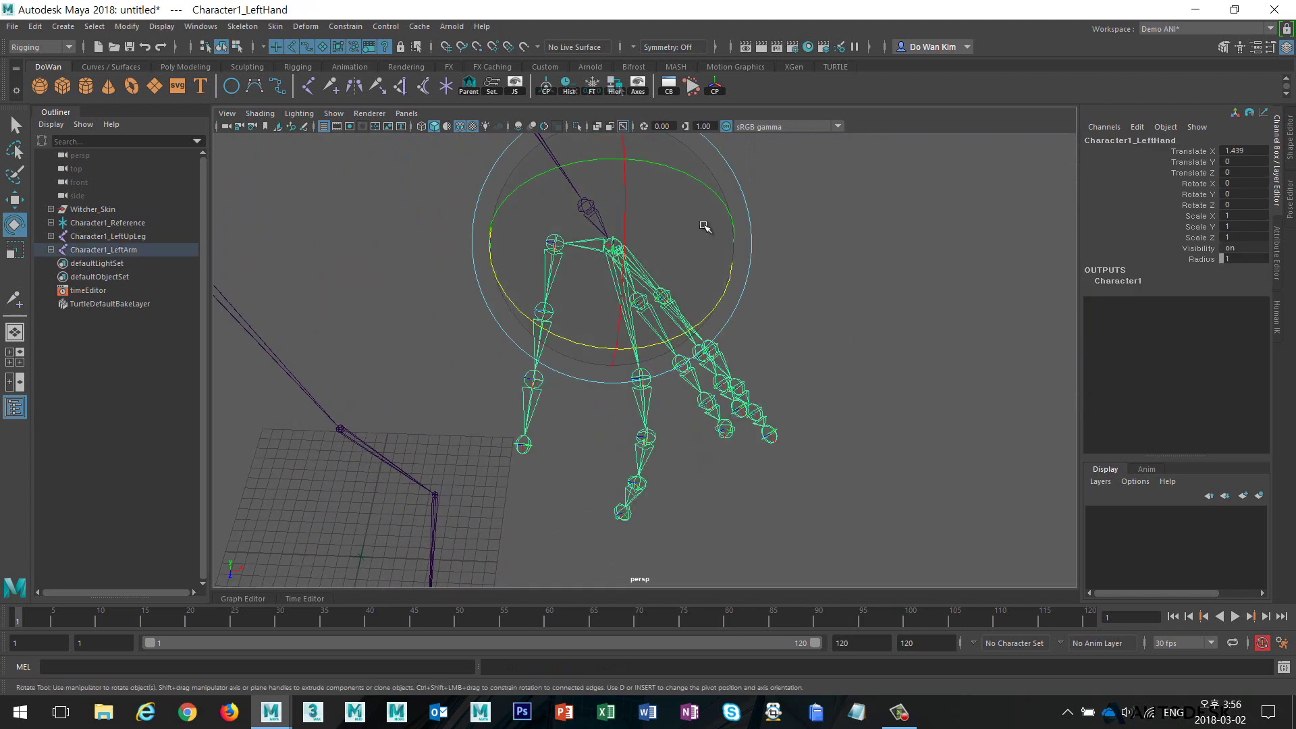
pyautogui.keyDown('alt'); pyautogui.moveTo(703, 223); pyautogui.dragTo(609, 272); pyautogui.keyUp('alt')
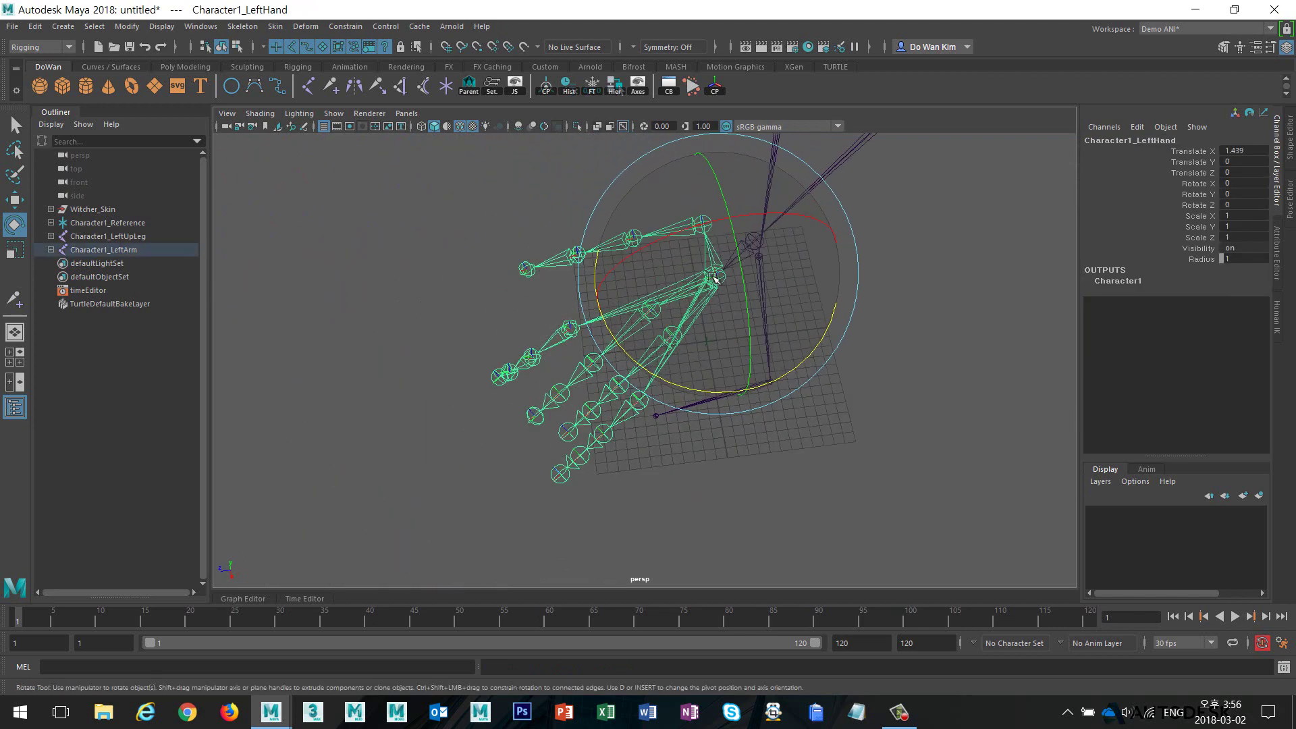
pyautogui.keyDown('alt'); pyautogui.moveTo(714, 278); pyautogui.dragTo(624, 336); pyautogui.keyUp('alt')
# - Parent the left thumb, index, middle, ring and pinky base joints to the joint1 wrist joint
pyautogui.press('q')
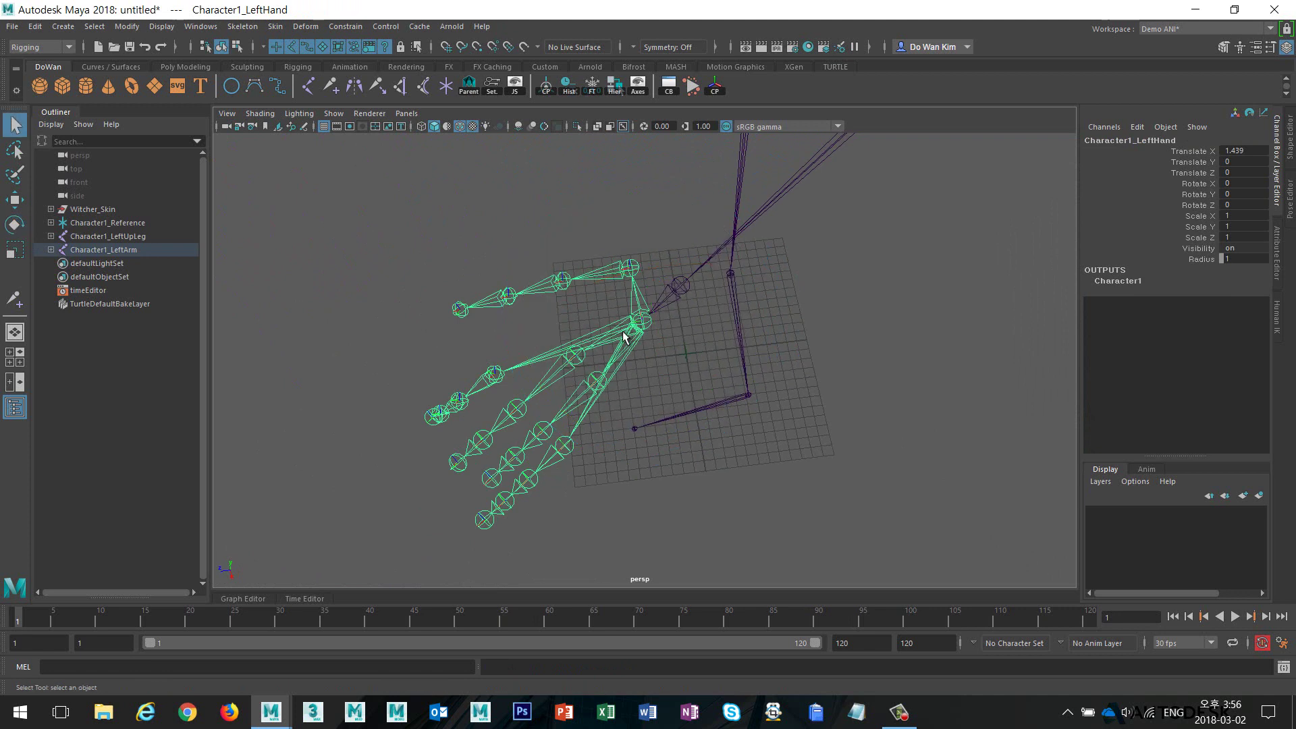
pyautogui.click(634, 269)
pyautogui.keyDown('shift'); pyautogui.click(490, 375); pyautogui.keyUp('shift')
pyautogui.keyDown('shift'); pyautogui.click(571, 358); pyautogui.keyUp('shift')
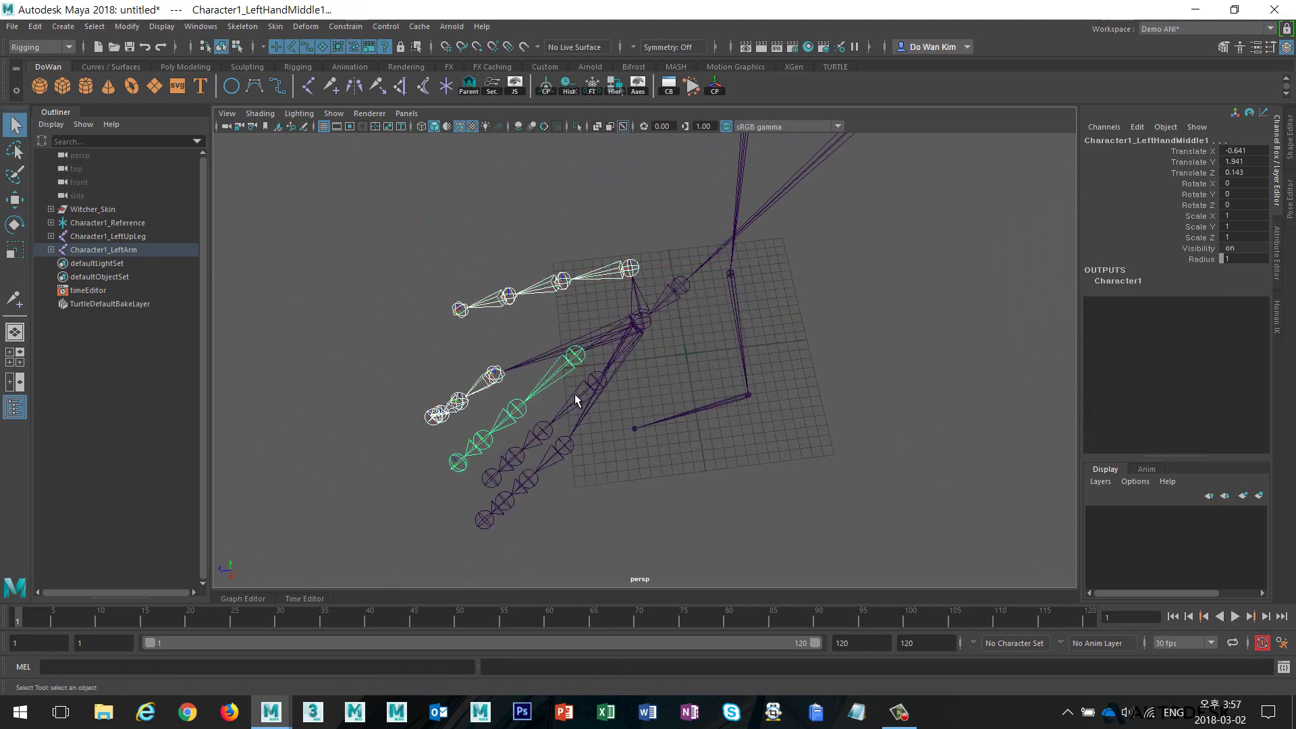
pyautogui.keyDown('shift'); pyautogui.click(574, 395); pyautogui.keyUp('shift')
pyautogui.keyDown('shift'); pyautogui.click(563, 445); pyautogui.keyUp('shift')
pyautogui.keyDown('shift'); pyautogui.click(673, 297); pyautogui.keyUp('shift')
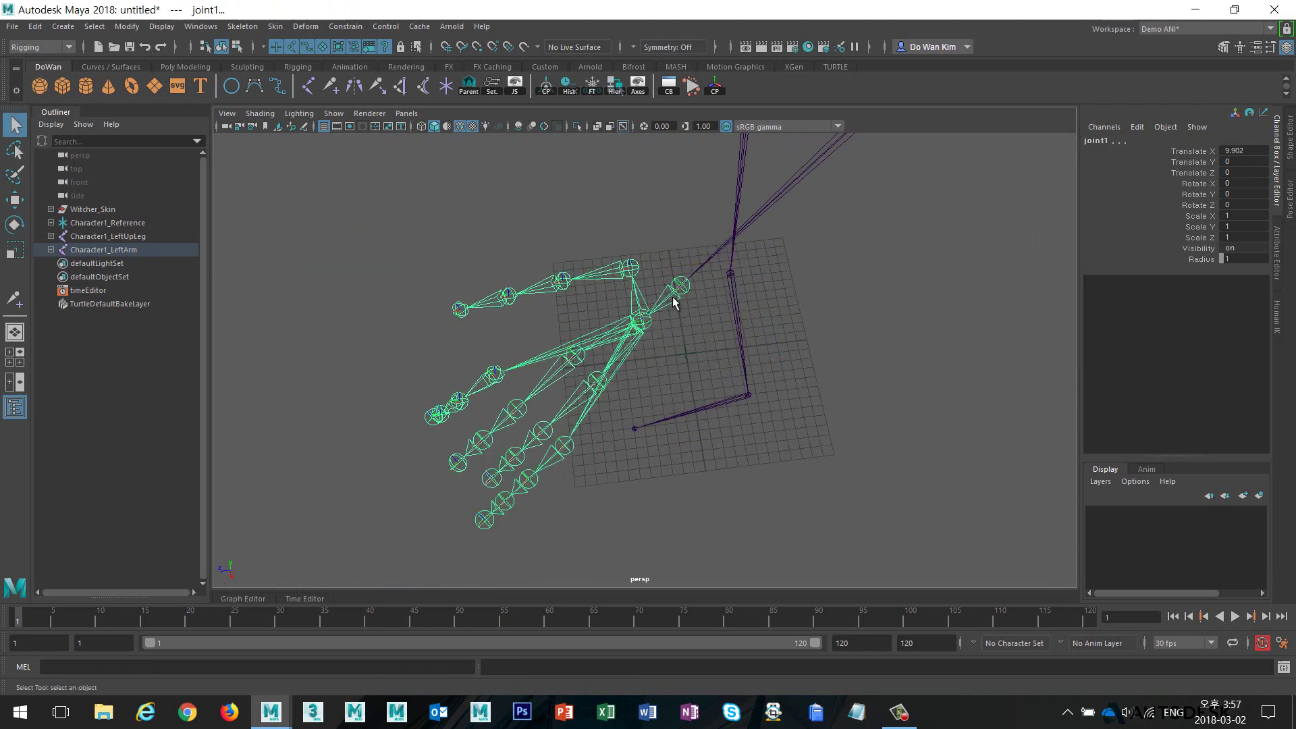
pyautogui.press('p')
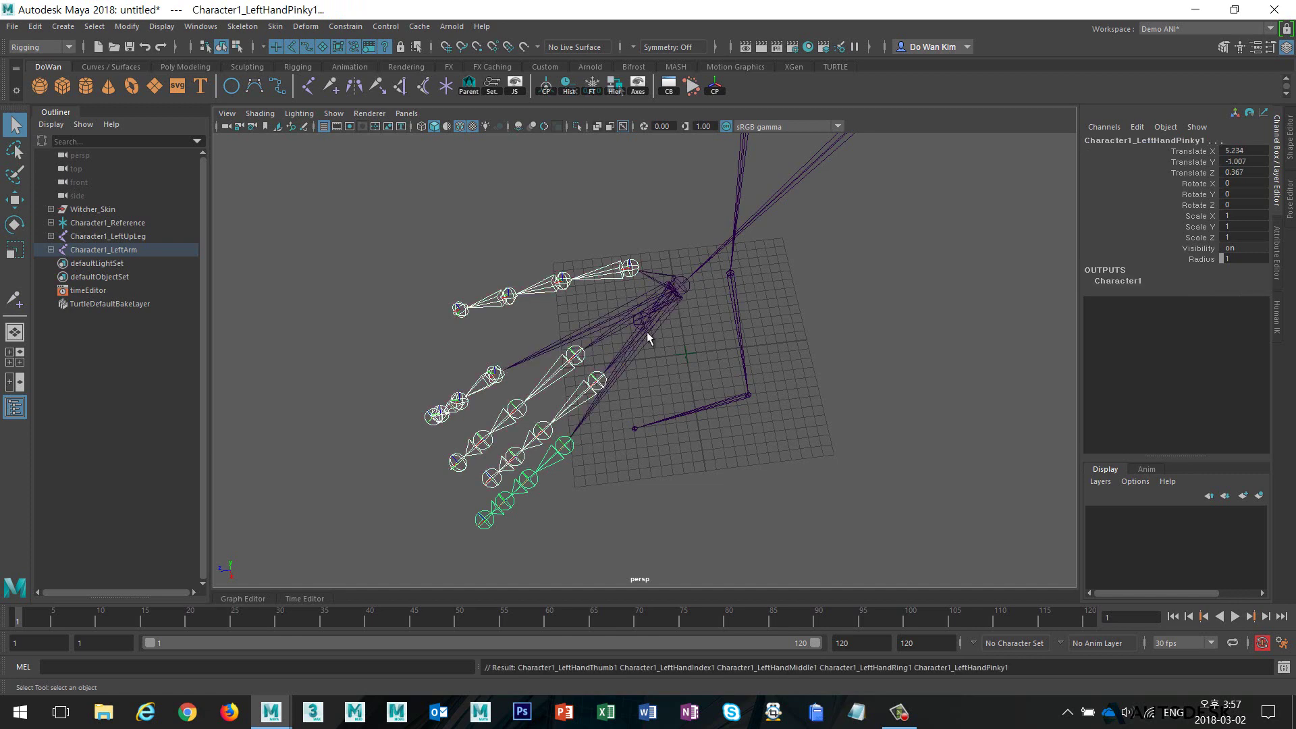
# - Delete the leftover Character1_LeftHand joint and check the rotation axes of the joint1 wrist joint
pyautogui.keyDown('alt'); pyautogui.moveTo(646, 332); pyautogui.dragTo(724, 330); pyautogui.keyUp('alt')
pyautogui.click(645, 309)
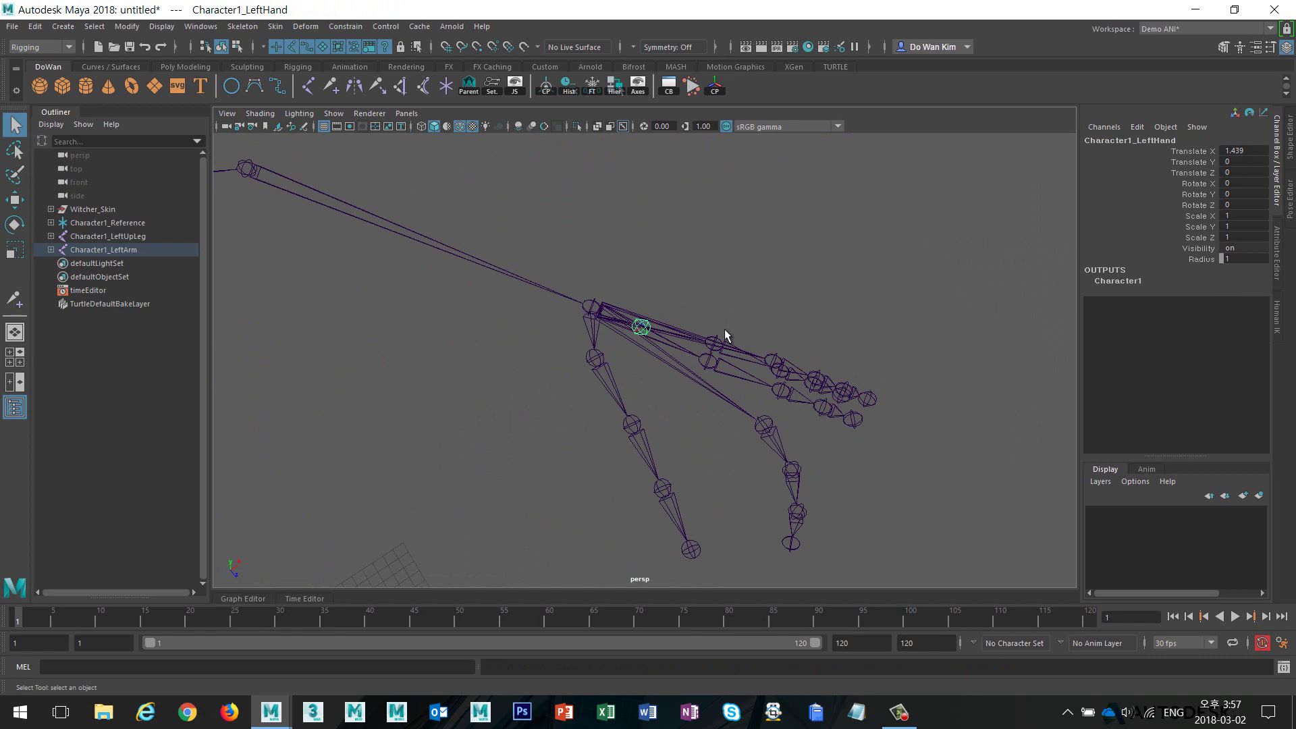
pyautogui.click(655, 330)
pyautogui.click(647, 343)
pyautogui.press('e')
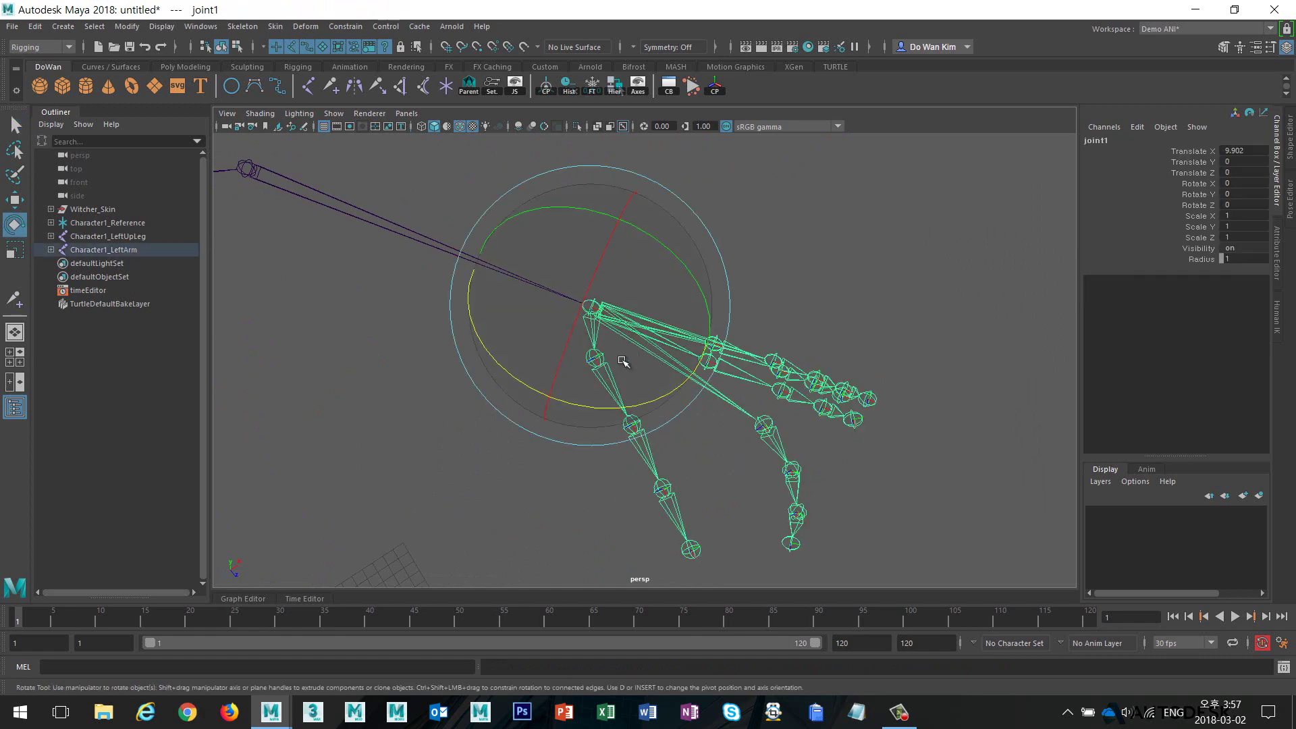
pyautogui.moveTo(619, 353)
pyautogui.keyDown('alt'); pyautogui.mouseDown()
pyautogui.moveTo(489, 318)
pyautogui.moveTo(519, 280)
pyautogui.moveTo(574, 311)
pyautogui.moveTo(686, 327)
pyautogui.moveTo(605, 352)
pyautogui.mouseUp(); pyautogui.keyUp('alt')
pyautogui.click(870, 329)
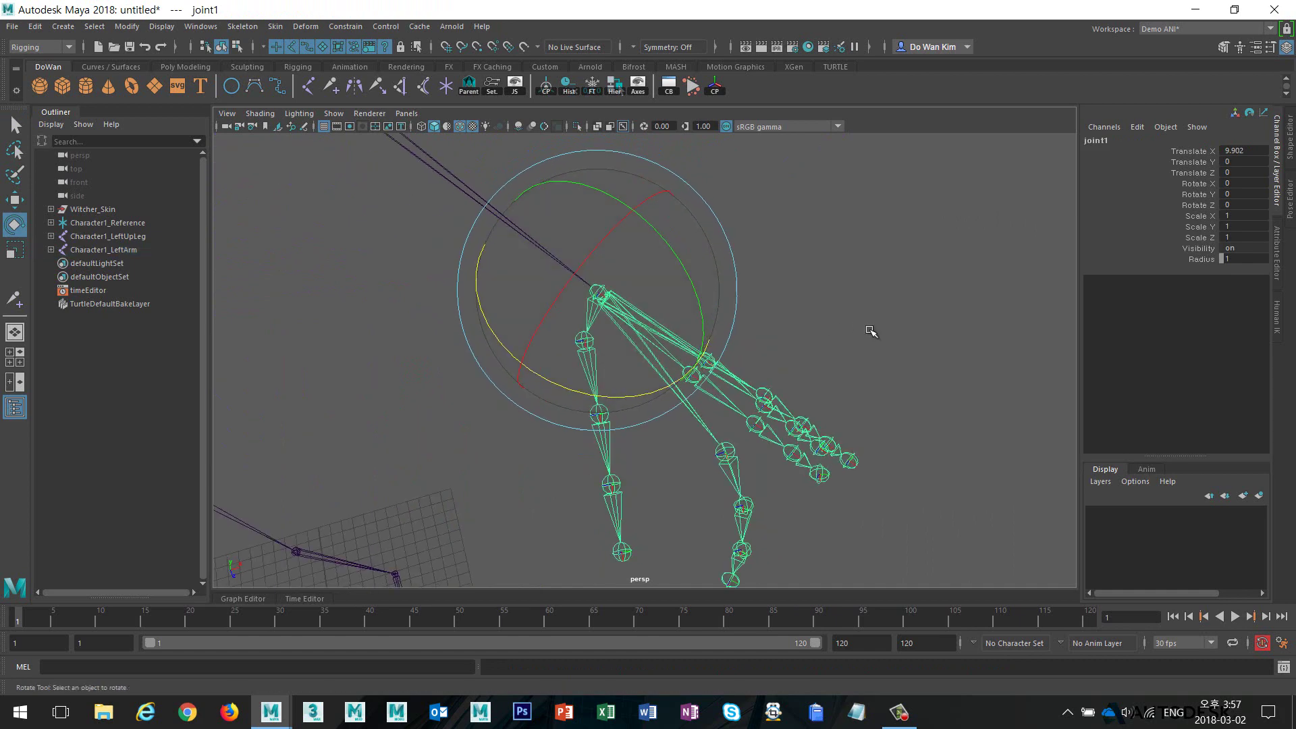
# - Switch to component selection of miscellaneous components to display the local rotation axes of the left index finger joints
pyautogui.keyDown('alt'); pyautogui.moveTo(660, 404); pyautogui.dragTo(740, 320, button='middle'); pyautogui.keyUp('alt')
pyautogui.moveTo(652, 297)
pyautogui.mouseDown()
pyautogui.moveTo(785, 272)
pyautogui.moveTo(648, 288)
pyautogui.mouseUp()
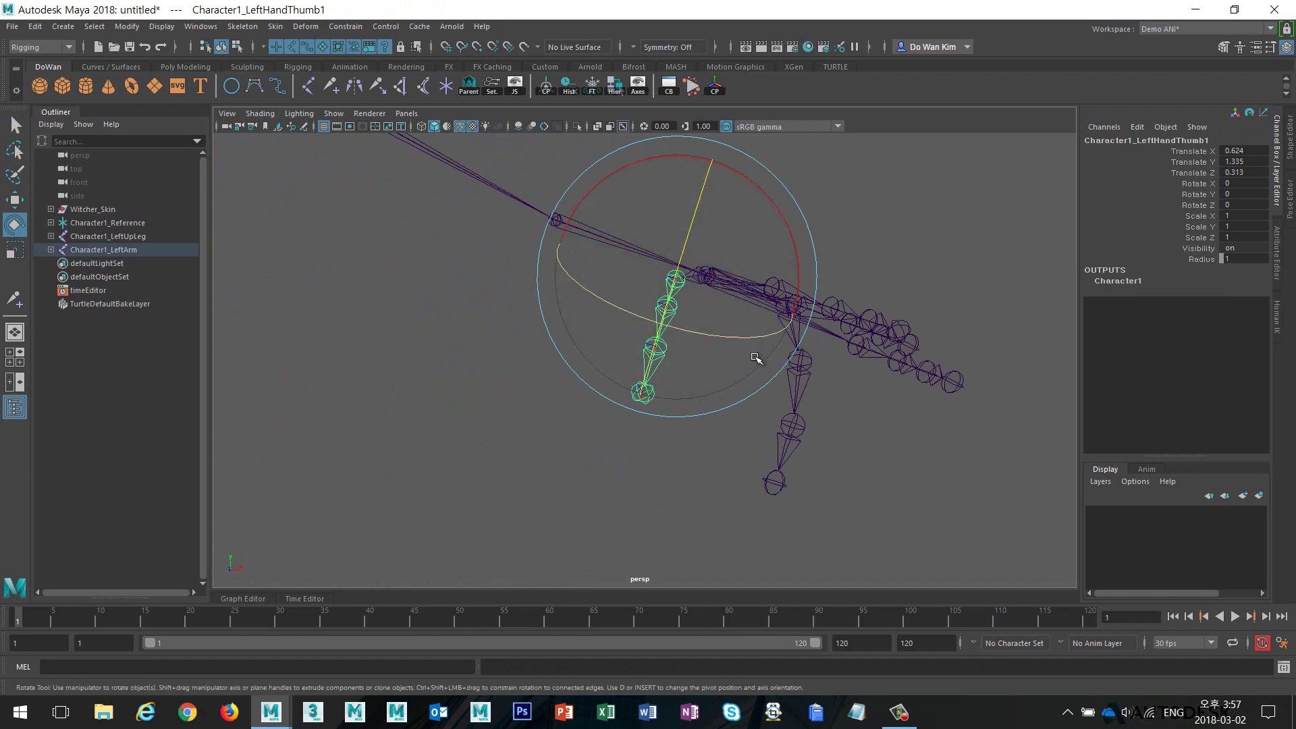
pyautogui.click(822, 408)
pyautogui.keyDown('alt'); pyautogui.moveTo(822, 408); pyautogui.dragTo(763, 440); pyautogui.keyUp('alt')
pyautogui.scroll(3, 698, 393)
pyautogui.click(714, 356)
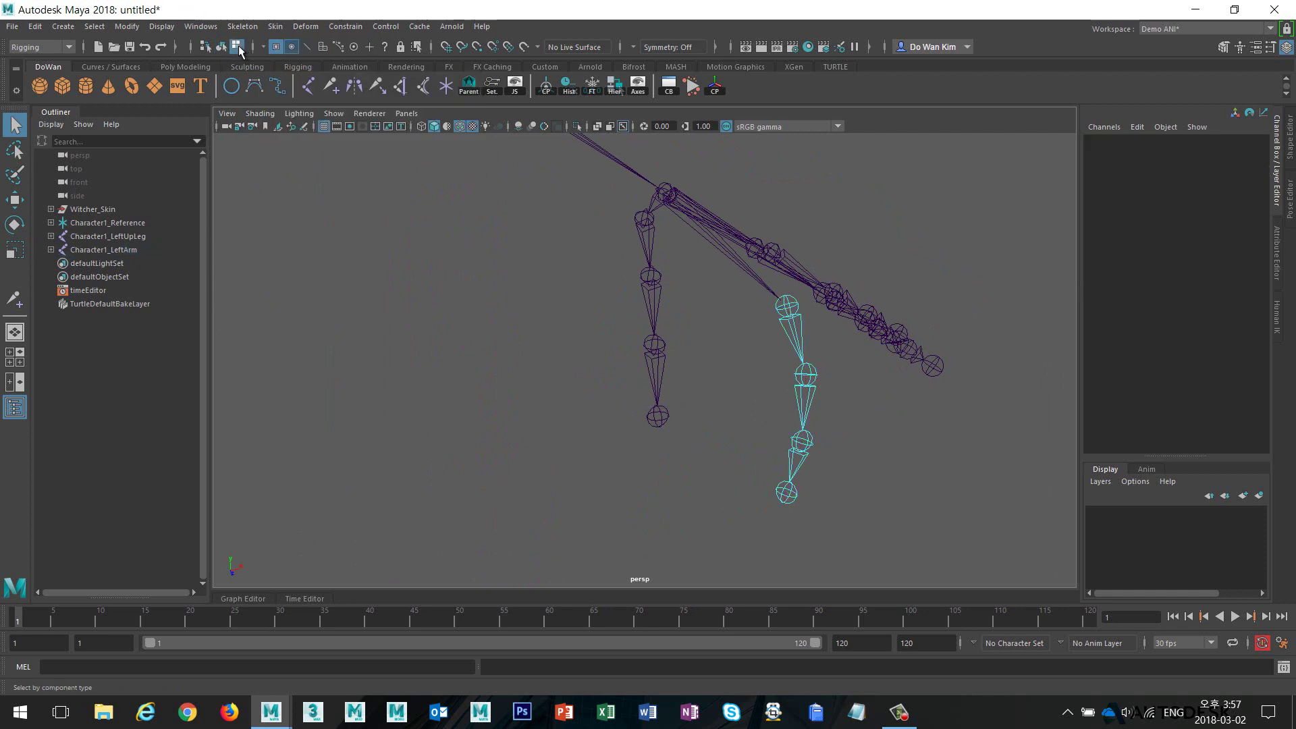
pyautogui.click(239, 47)
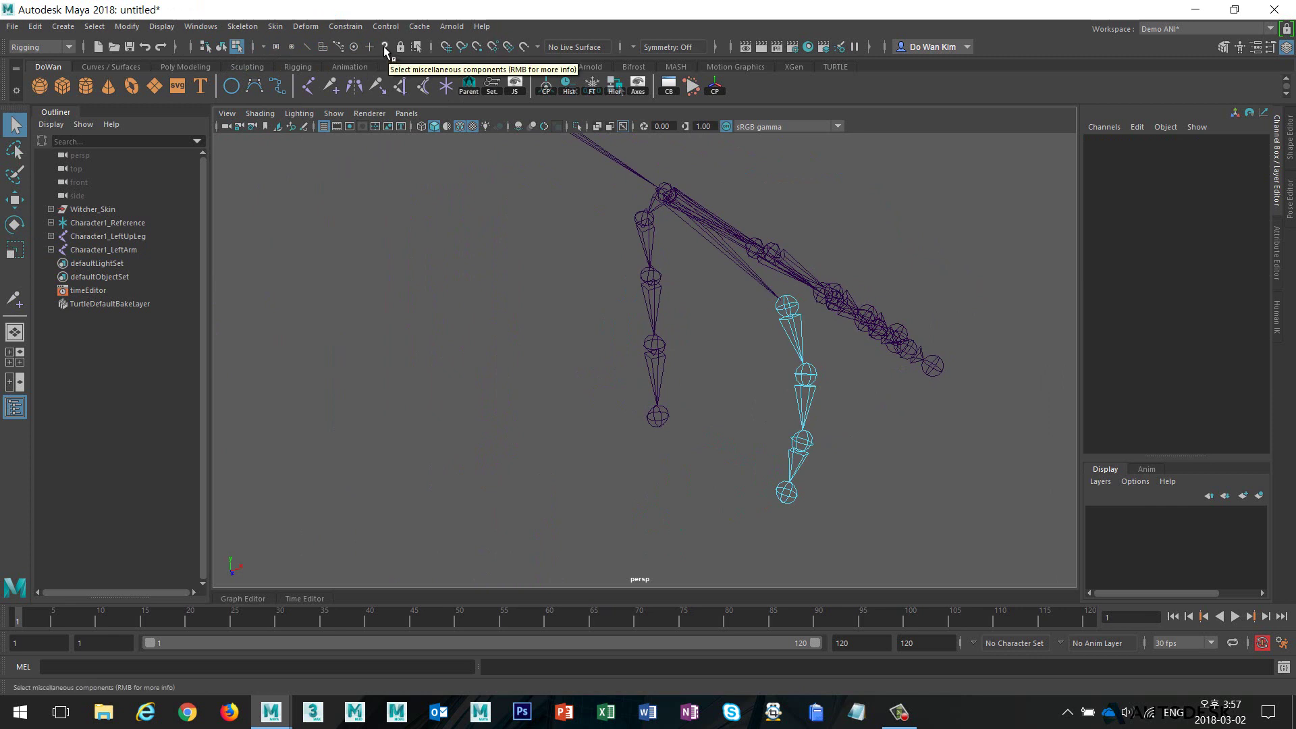
pyautogui.click(385, 47)
# - Rotate the local rotation axes of the first three left index finger joints together about their X axis to suit the finger's bend
pyautogui.keyDown('alt'); pyautogui.moveTo(765, 326); pyautogui.dragTo(695, 338); pyautogui.keyUp('alt')
pyautogui.moveTo(797, 351); pyautogui.dragTo(822, 363)
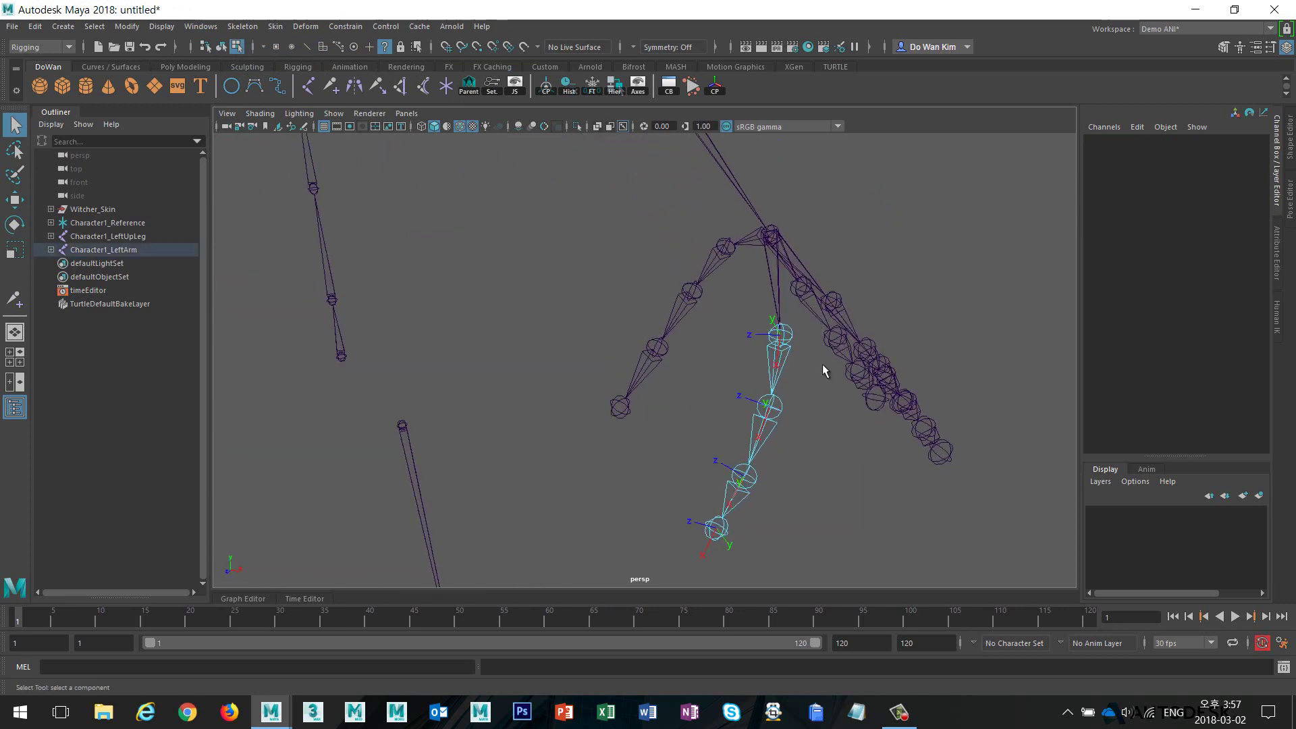
pyautogui.press('e')
pyautogui.moveTo(783, 277); pyautogui.dragTo(866, 365)
pyautogui.press('q')
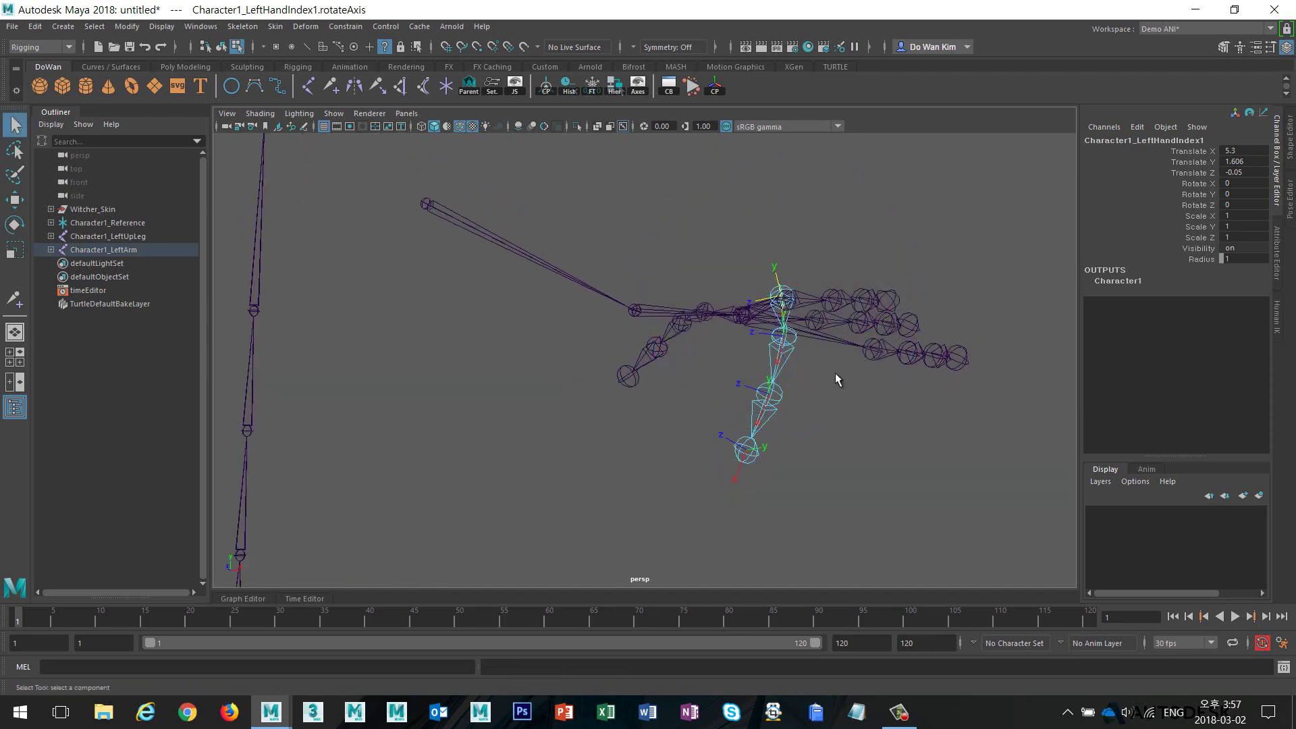
pyautogui.keyDown('alt'); pyautogui.moveTo(781, 376); pyautogui.dragTo(772, 325); pyautogui.keyUp('alt')
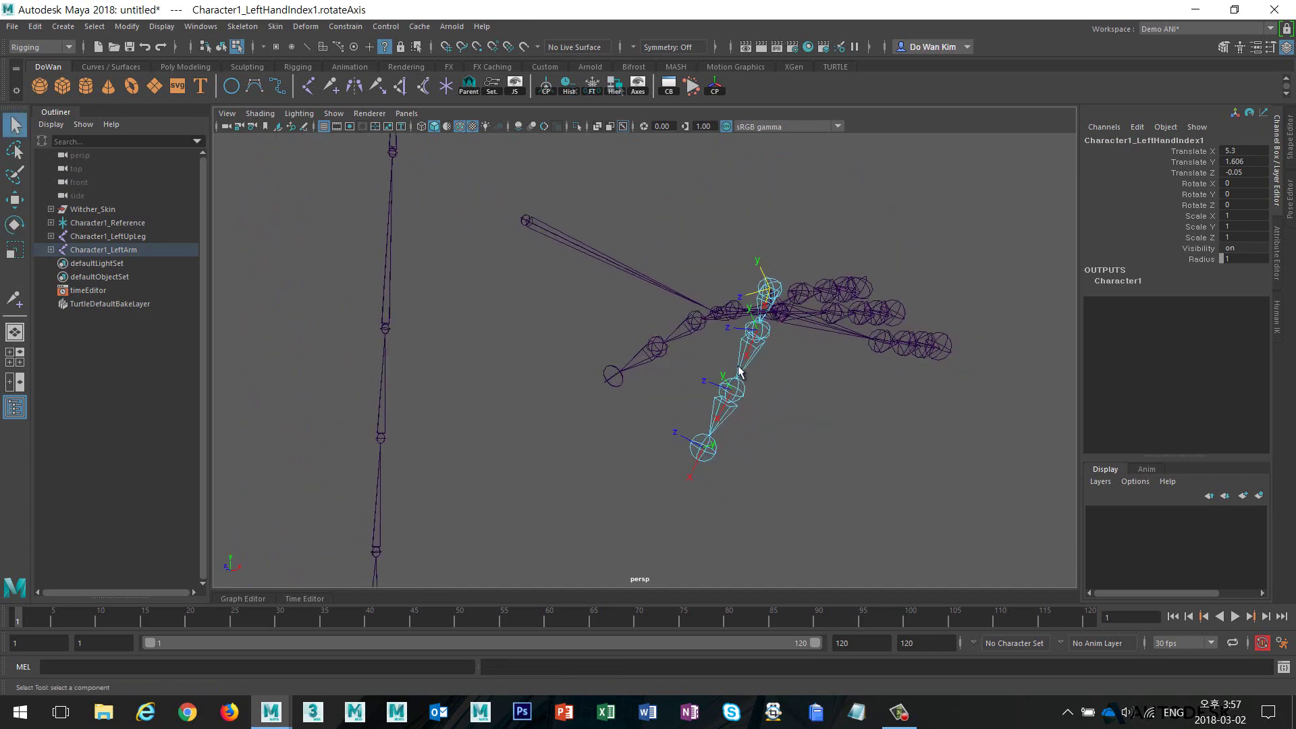
pyautogui.keyDown('alt'); pyautogui.moveTo(717, 358); pyautogui.dragTo(786, 383); pyautogui.keyUp('alt')
pyautogui.press('Down')
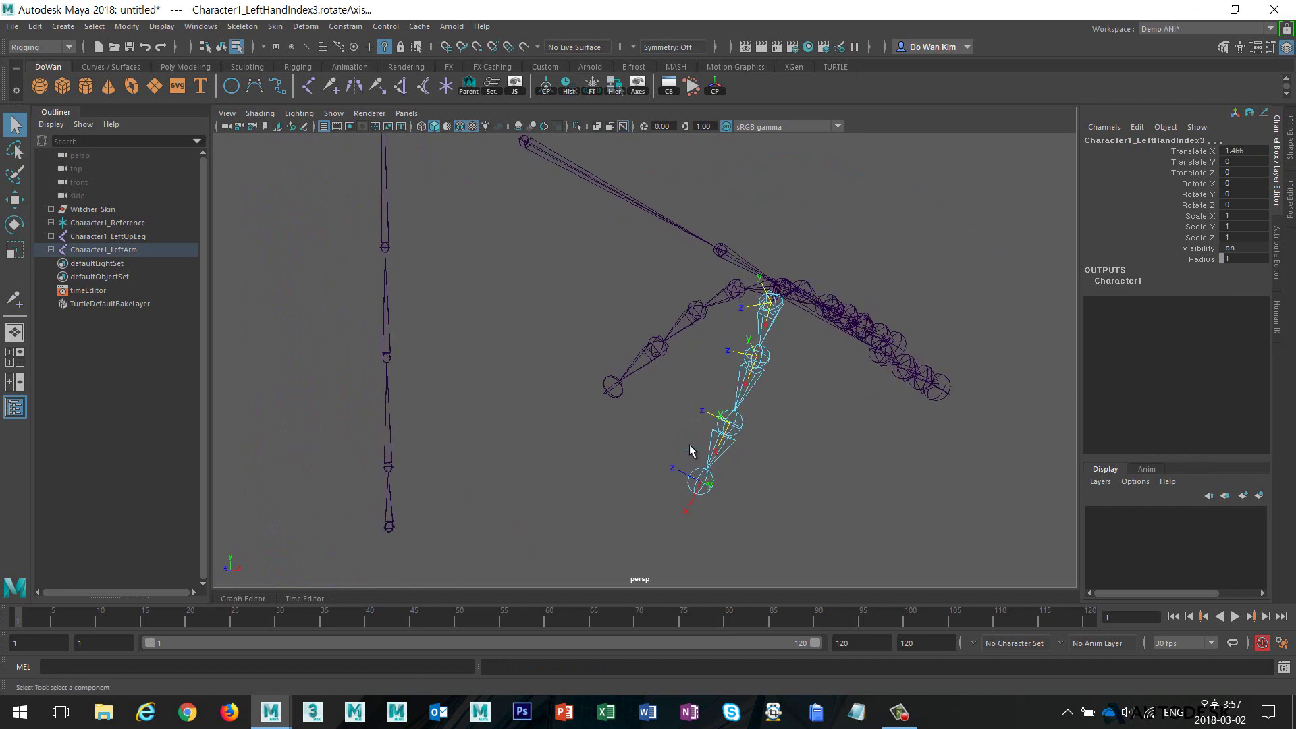
pyautogui.keyDown('alt'); pyautogui.moveTo(792, 444); pyautogui.dragTo(757, 334); pyautogui.keyUp('alt')
pyautogui.press('e')
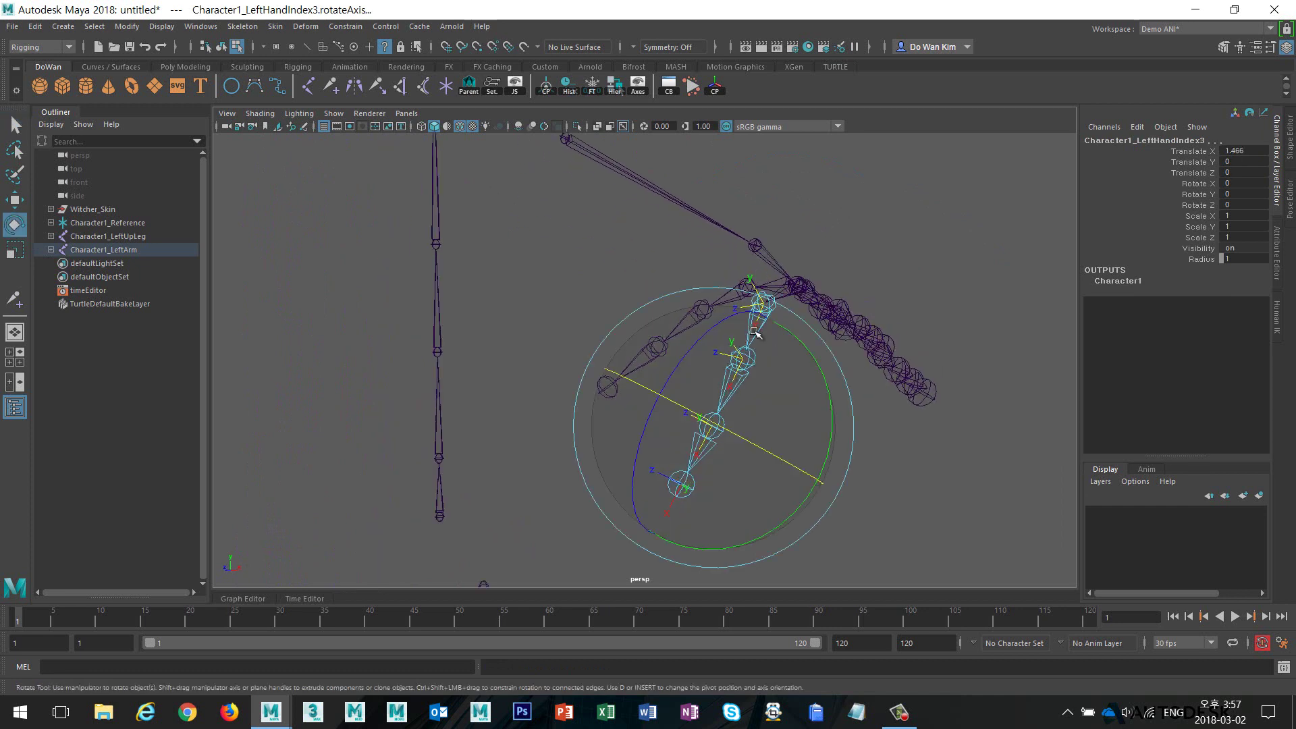
pyautogui.moveTo(684, 413); pyautogui.dragTo(709, 339)
pyautogui.click(817, 298)
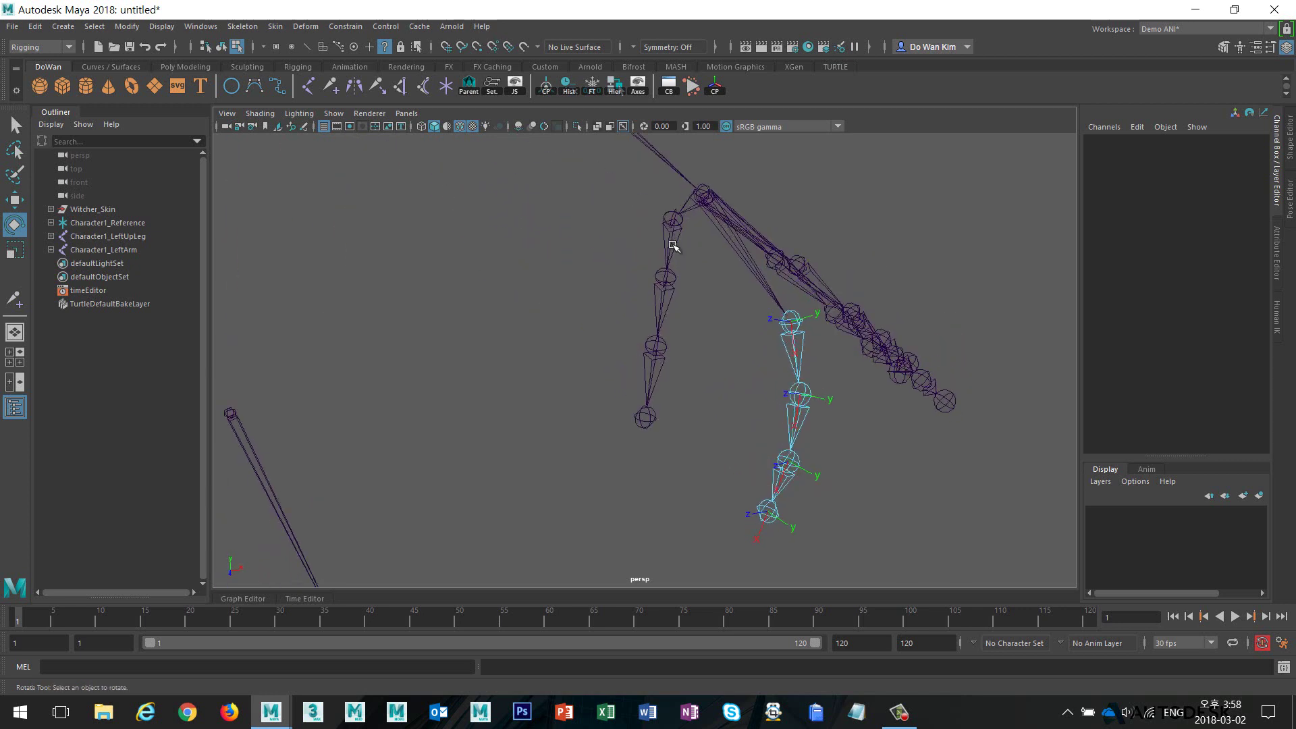
# - Rotate the local rotation axes of the first three left thumb joints together about their X axis
pyautogui.click(221, 48)
pyautogui.click(541, 203)
pyautogui.moveTo(584, 239); pyautogui.dragTo(689, 260)
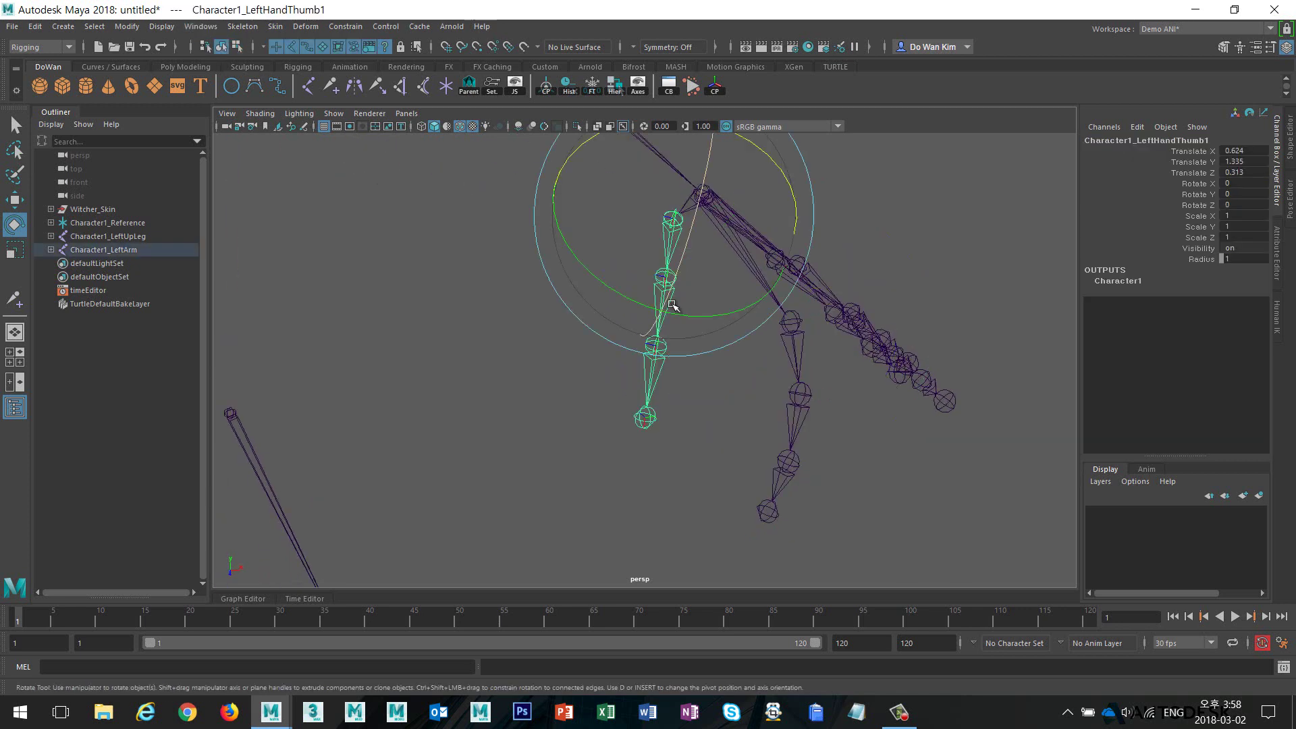
pyautogui.click(237, 47)
pyautogui.moveTo(620, 177); pyautogui.dragTo(706, 255)
pyautogui.moveTo(472, 234); pyautogui.dragTo(665, 302)
pyautogui.press('q')
pyautogui.press('e')
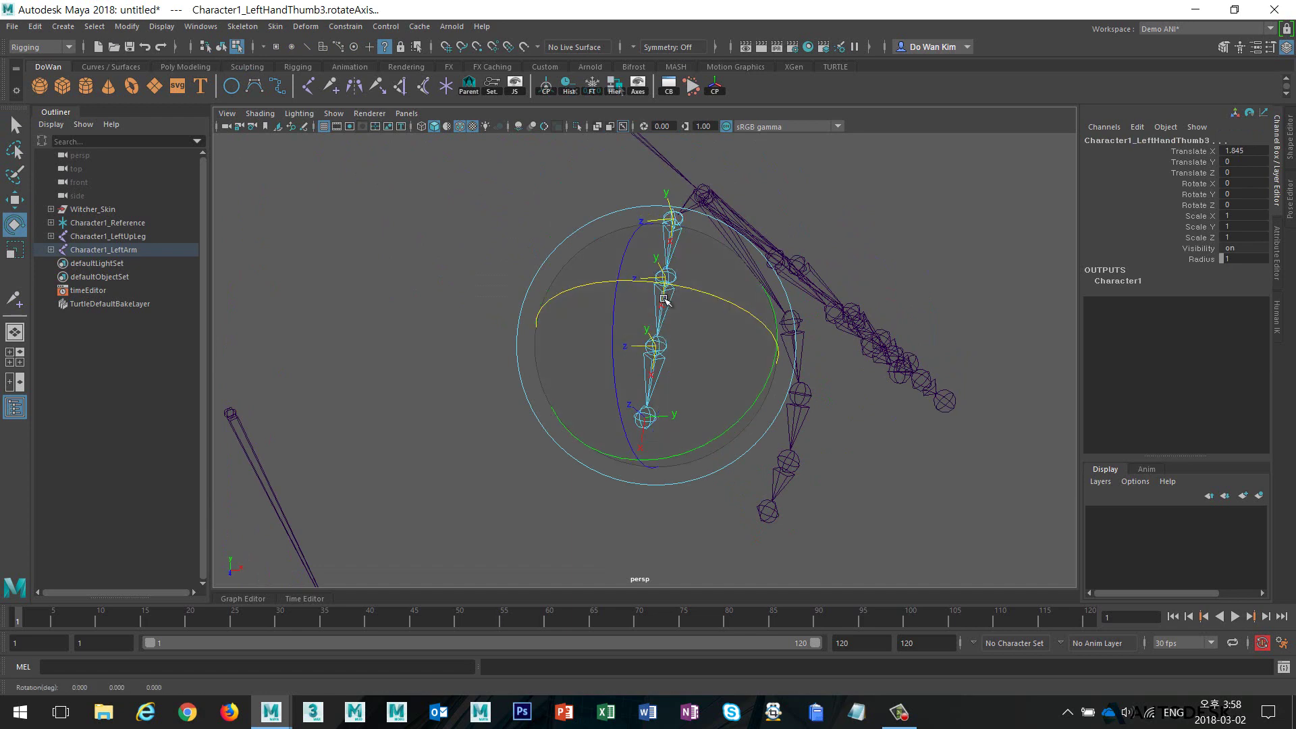
pyautogui.keyDown('alt'); pyautogui.moveTo(714, 370); pyautogui.dragTo(738, 310); pyautogui.keyUp('alt')
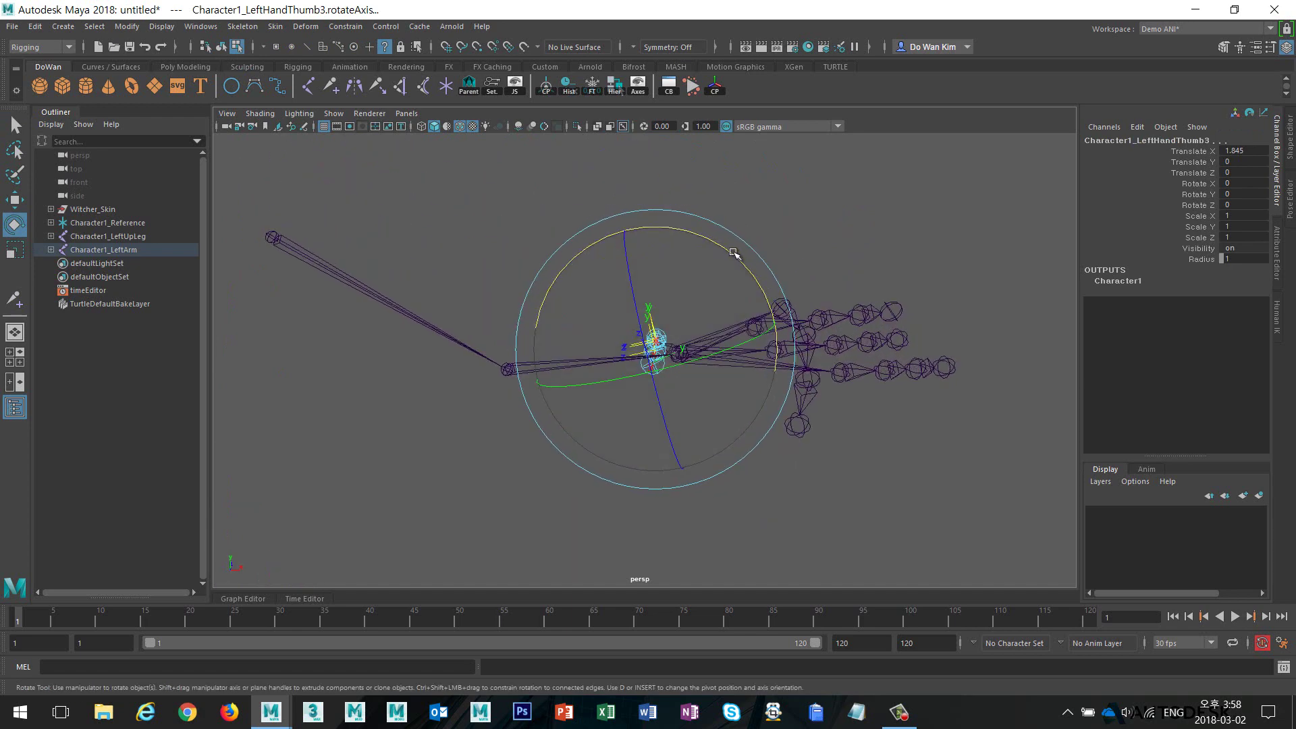
pyautogui.moveTo(729, 254); pyautogui.dragTo(715, 240)
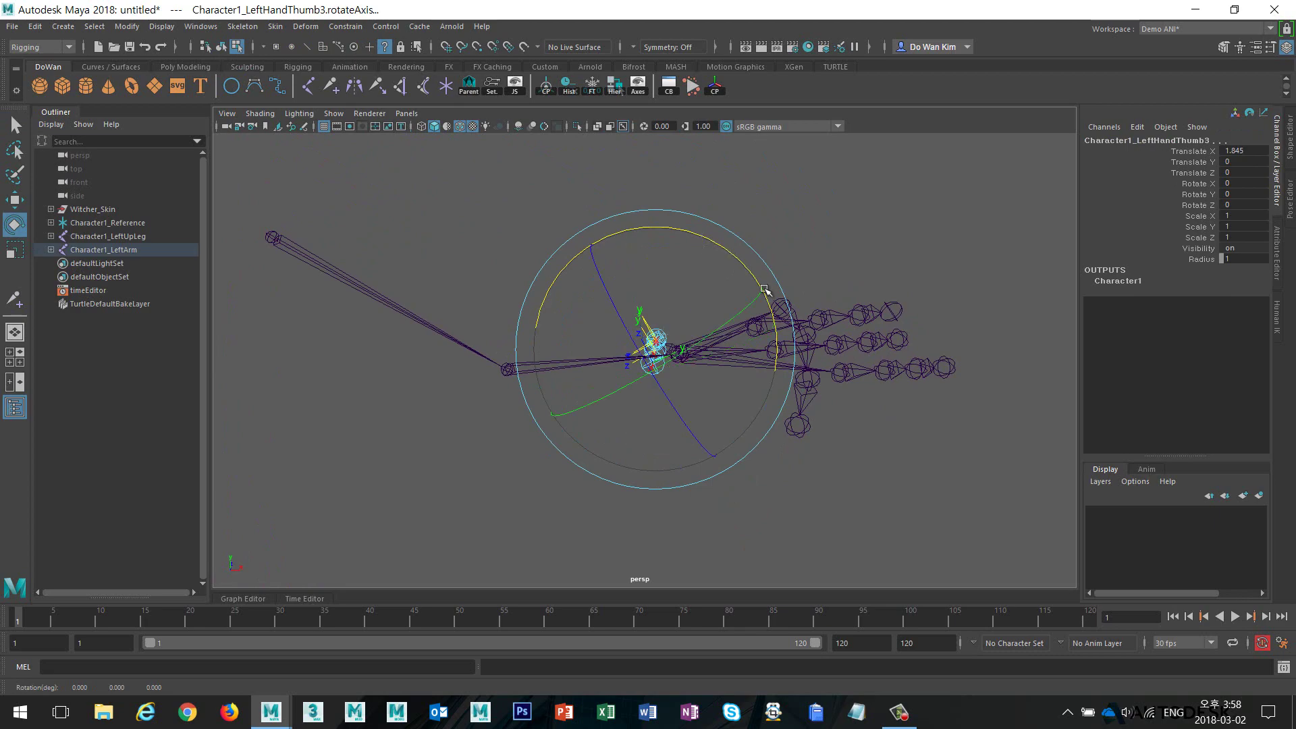
# - Show the polygon mesh to compare the left thumb's axes with the hand, return to object selection, and hide the mesh again
pyautogui.click(334, 114)
pyautogui.click(354, 252)
pyautogui.keyDown('alt'); pyautogui.moveTo(497, 328); pyautogui.dragTo(535, 382); pyautogui.keyUp('alt')
pyautogui.keyDown('alt'); pyautogui.moveTo(535, 382); pyautogui.dragTo(268, 238, button='right'); pyautogui.keyUp('alt')
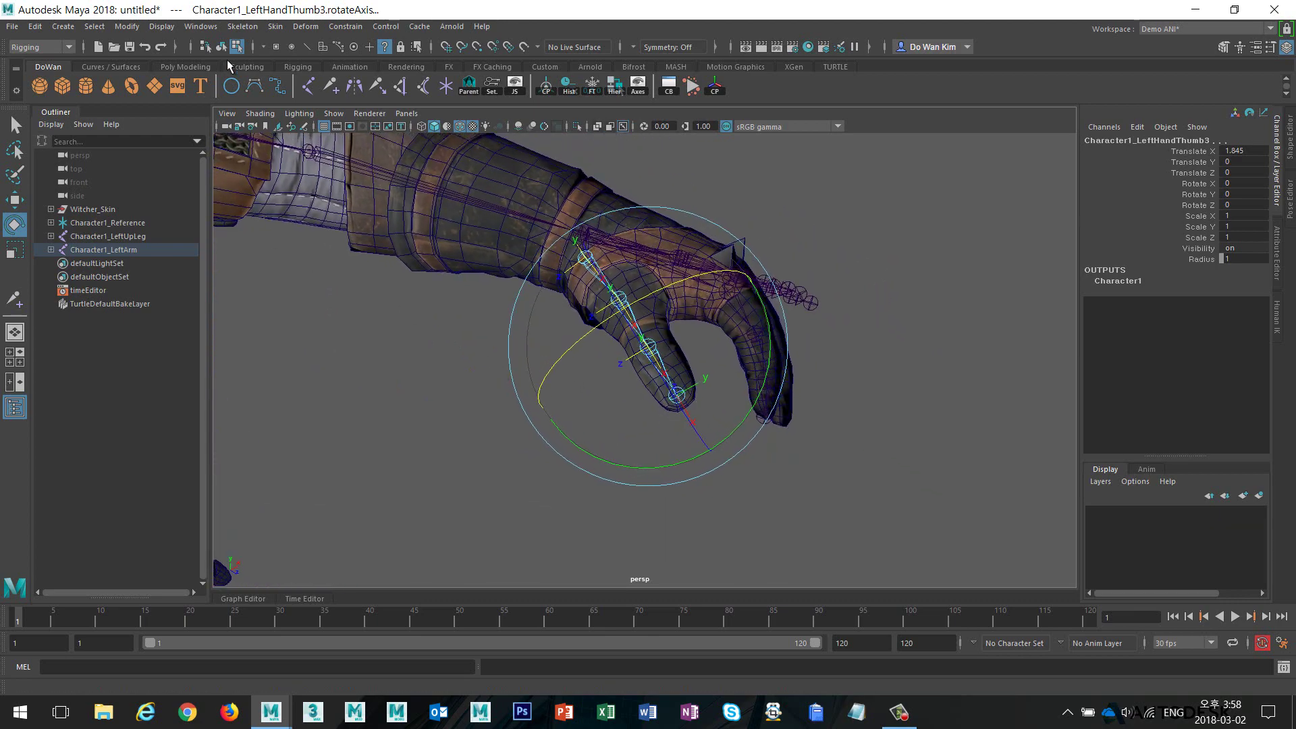
pyautogui.click(221, 47)
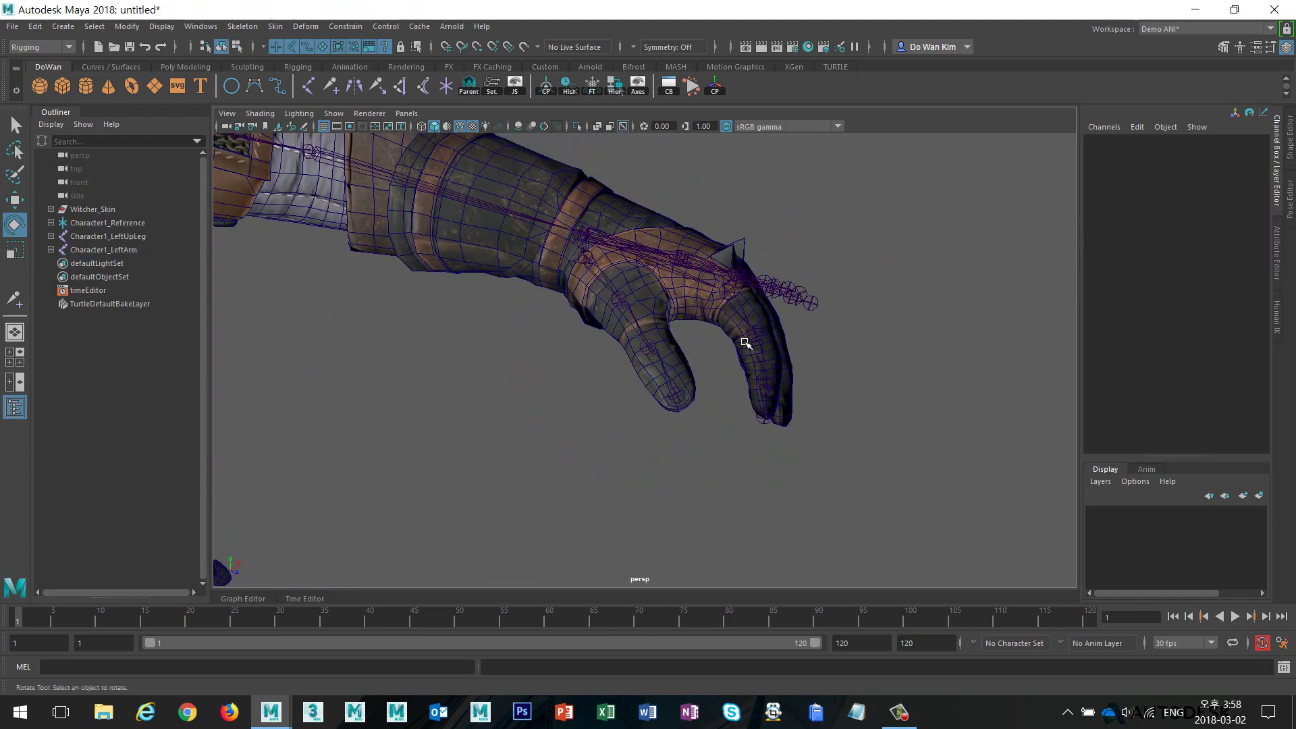
pyautogui.keyDown('alt'); pyautogui.moveTo(743, 341); pyautogui.dragTo(484, 312, button='right'); pyautogui.keyUp('alt')
pyautogui.keyDown('alt'); pyautogui.moveTo(483, 313); pyautogui.dragTo(649, 287, button='middle'); pyautogui.keyUp('alt')
pyautogui.keyDown('alt'); pyautogui.moveTo(625, 303); pyautogui.dragTo(517, 264); pyautogui.keyUp('alt')
pyautogui.click(342, 116)
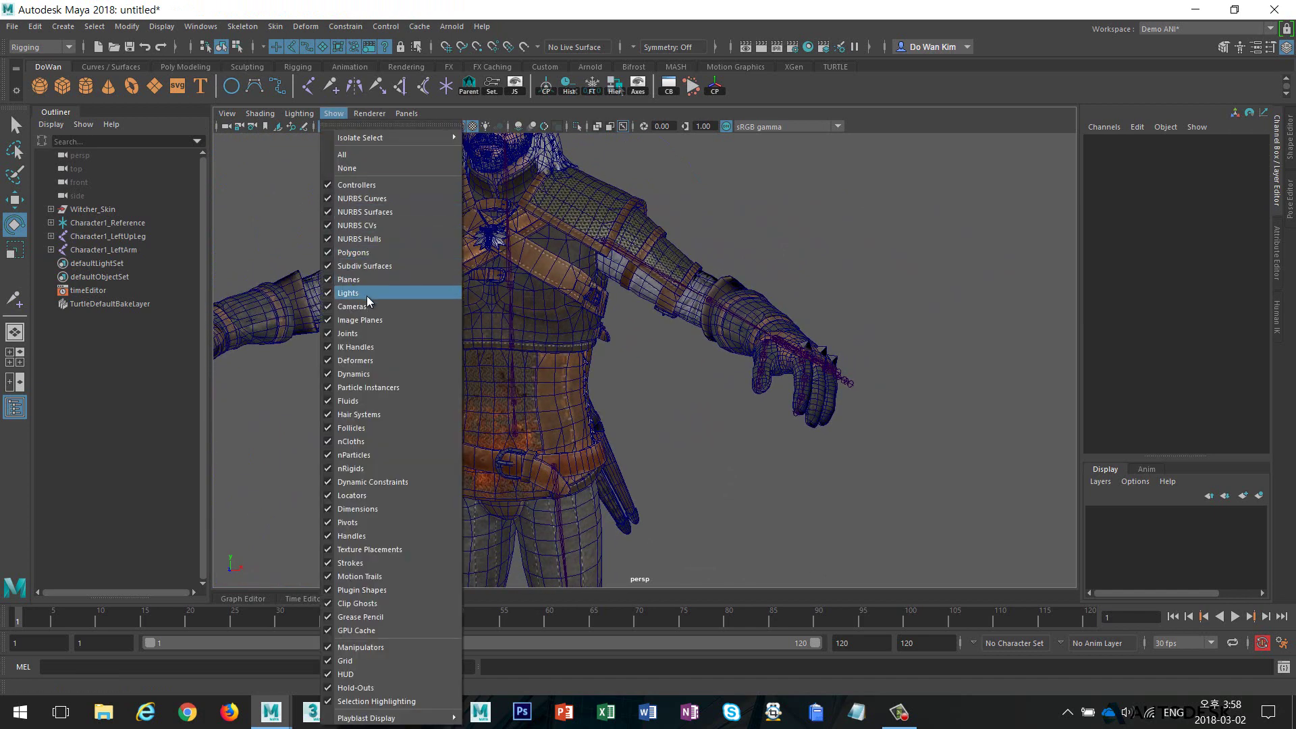
pyautogui.click(369, 260)
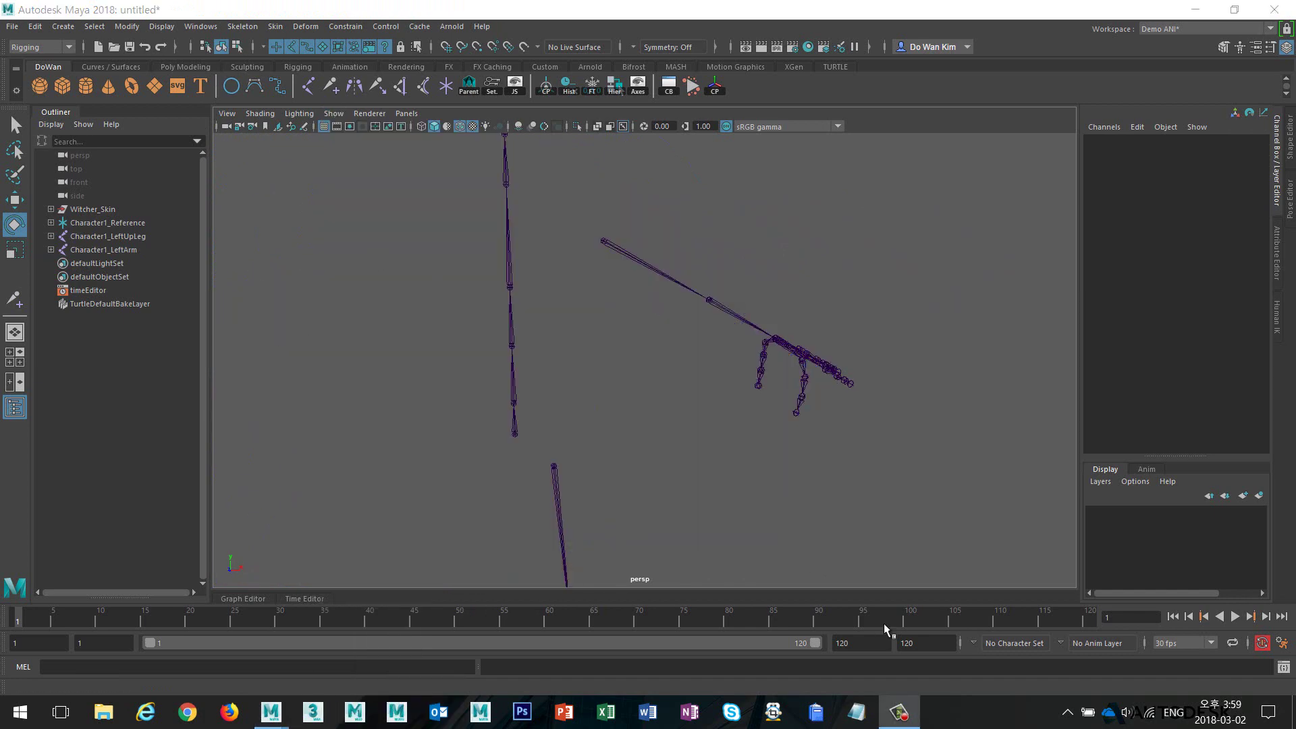
# - Parent the separated Character1_LeftArm chain to the chest-level spine joint
pyautogui.keyDown('alt'); pyautogui.moveTo(717, 428); pyautogui.dragTo(582, 397); pyautogui.keyUp('alt')
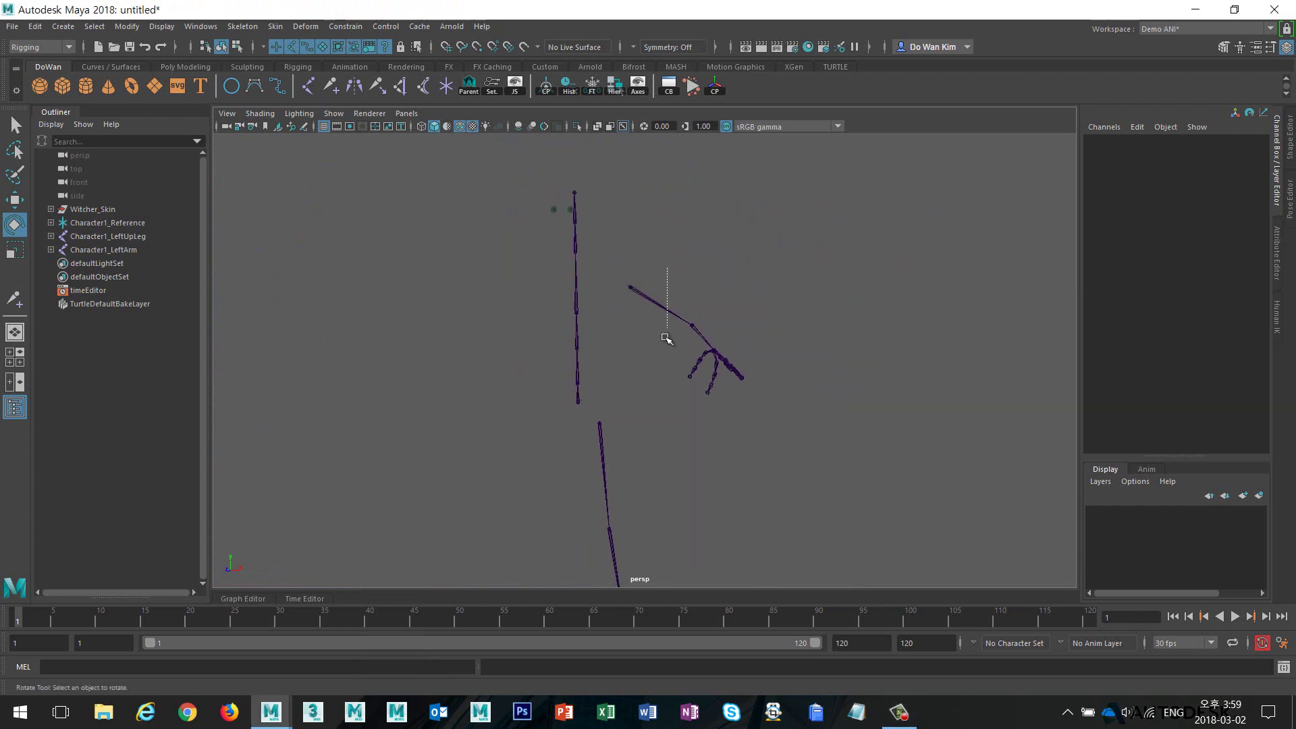
pyautogui.click(665, 311)
pyautogui.press('q')
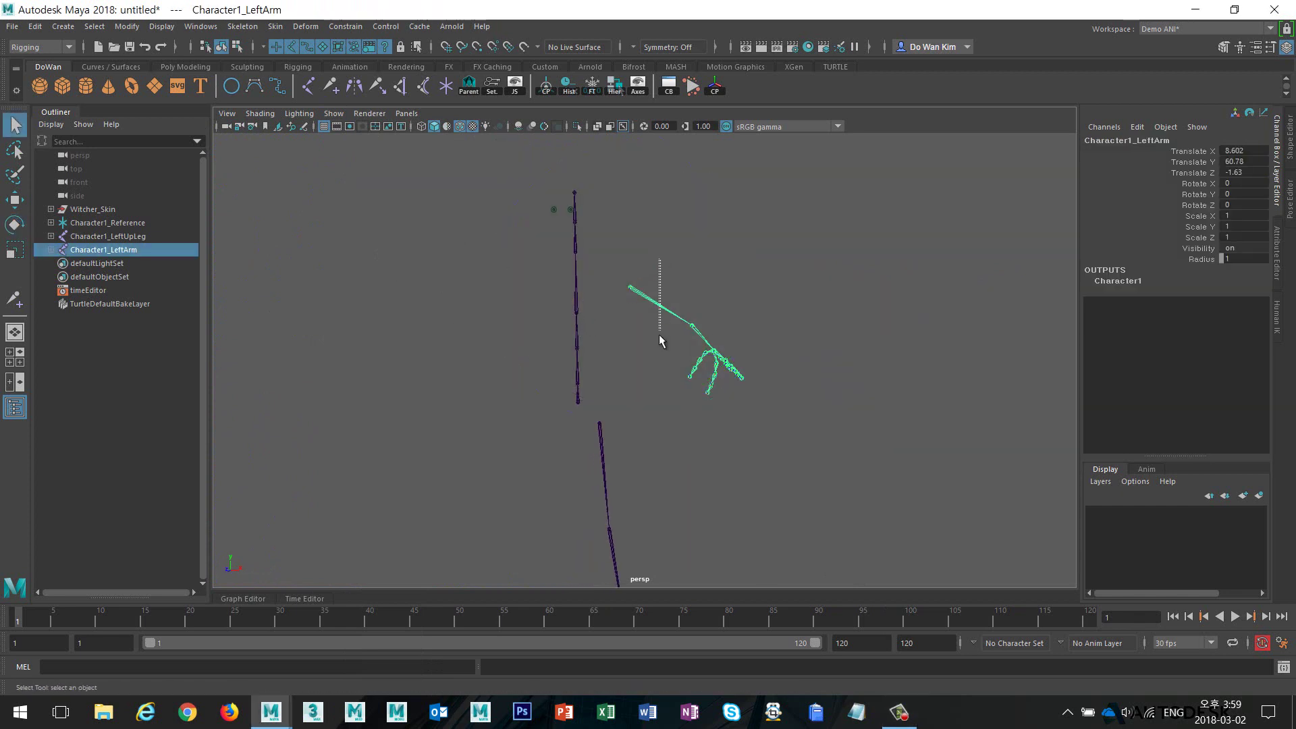
pyautogui.keyDown('shift'); pyautogui.click(571, 282); pyautogui.keyUp('shift')
pyautogui.press('p')
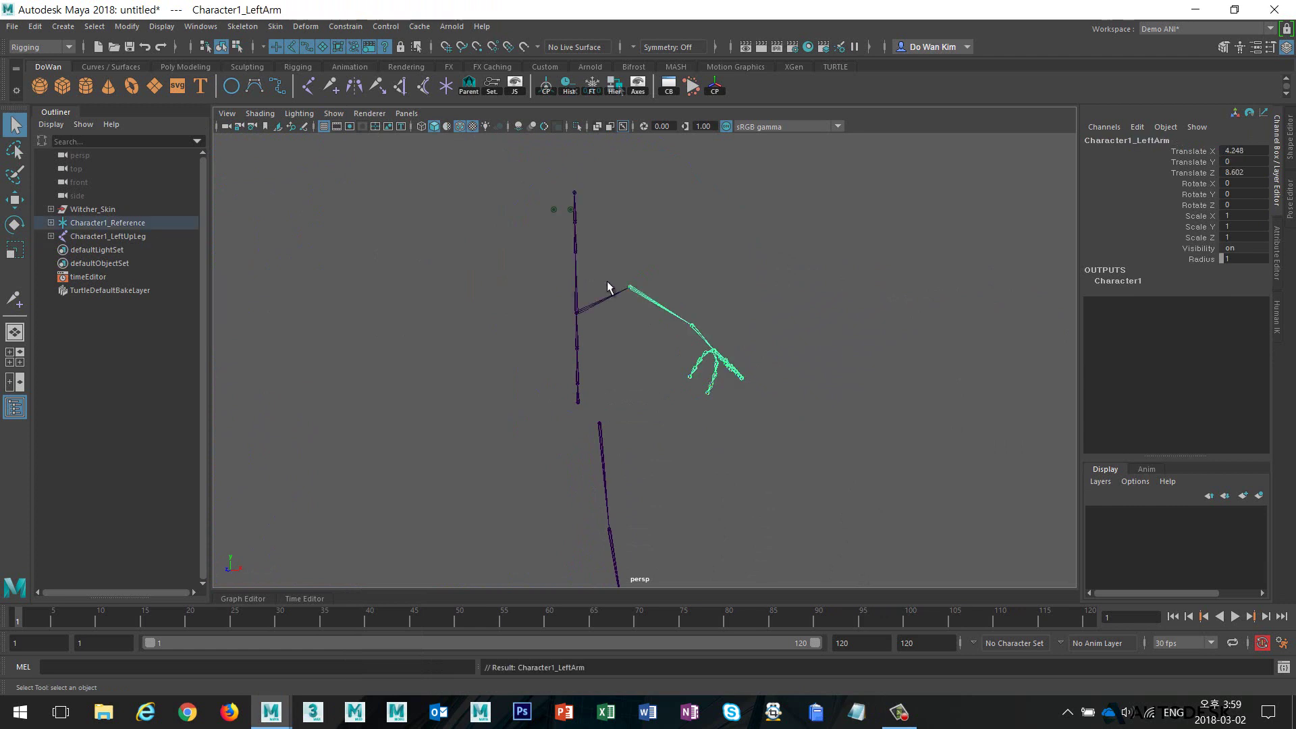
# - Parent the separated Character1_LeftUpLeg chain to the hips joint at the base of the spine
pyautogui.moveTo(596, 435); pyautogui.dragTo(641, 461)
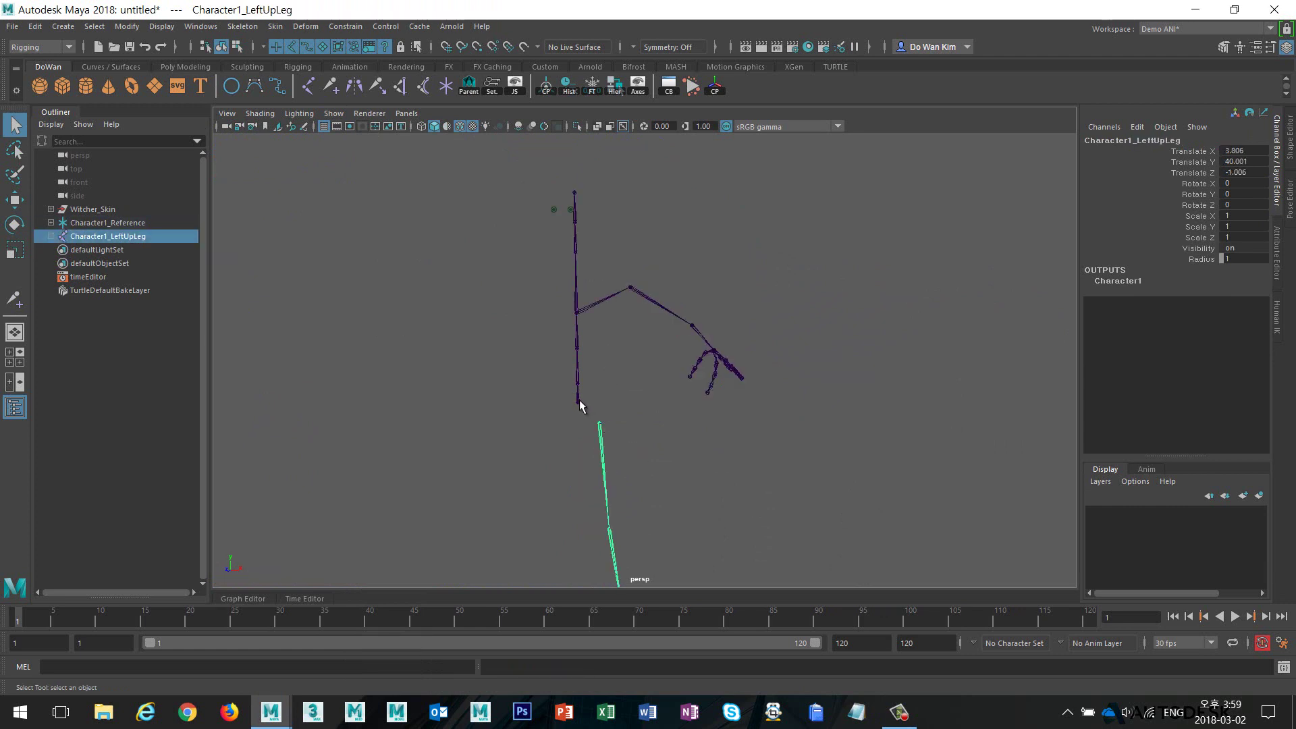
pyautogui.keyDown('shift'); pyautogui.click(579, 402); pyautogui.keyUp('shift')
pyautogui.press('p')
pyautogui.click(638, 419)
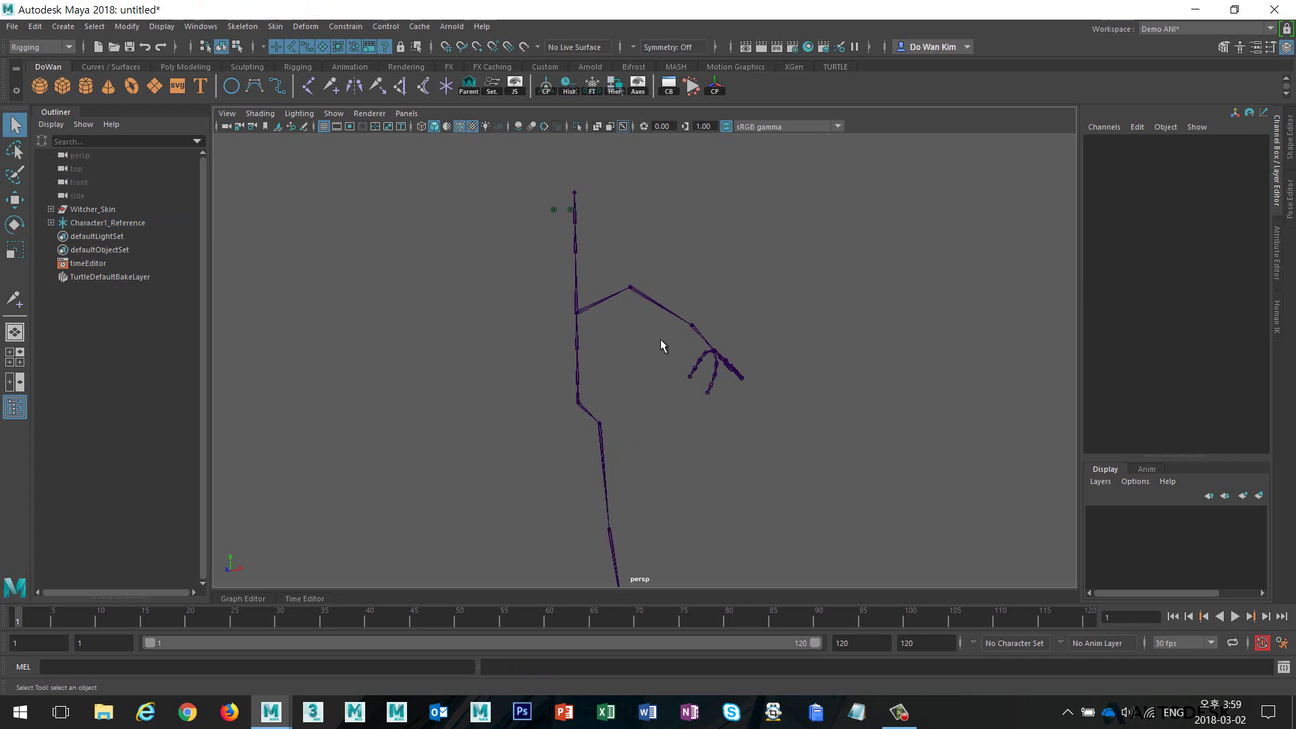
# - Select the left arm and the hips in turn to check the rejoined hierarchy and its joint names
pyautogui.keyDown('alt'); pyautogui.moveTo(614, 368); pyautogui.dragTo(662, 287); pyautogui.keyUp('alt')
pyautogui.click(661, 289)
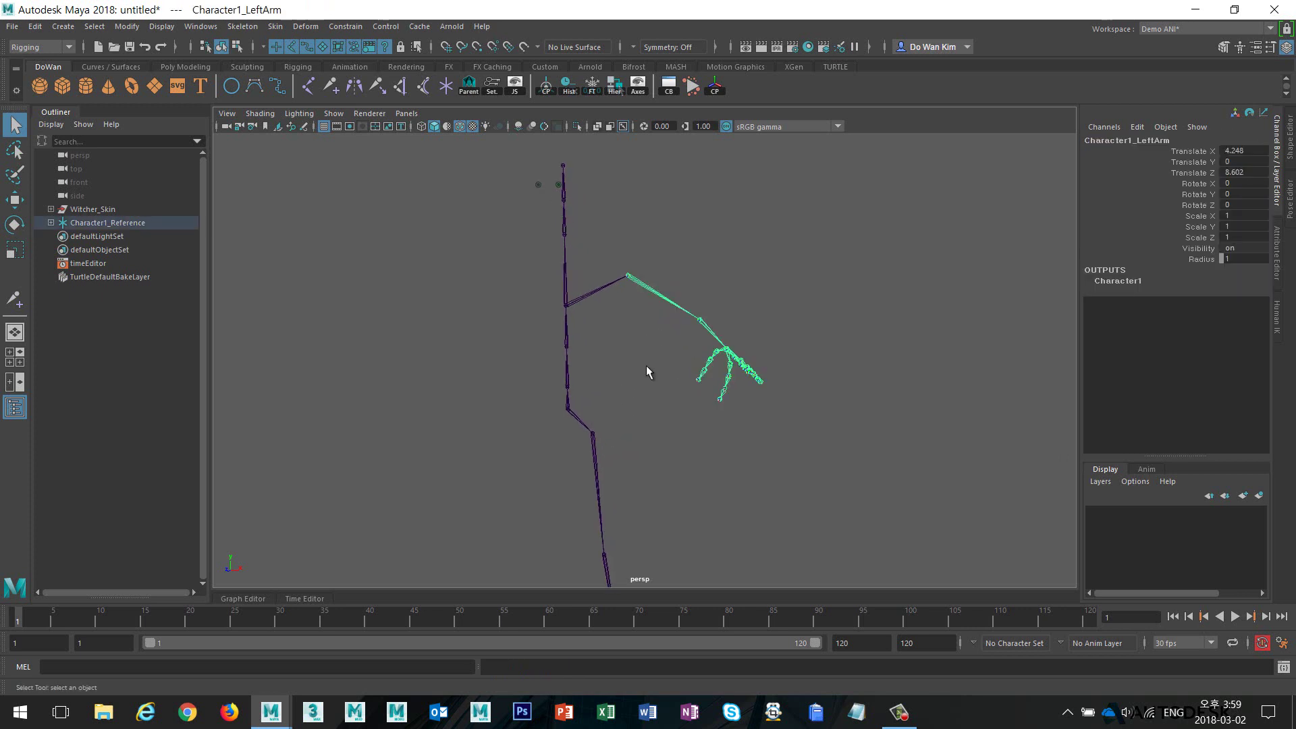
pyautogui.click(645, 367)
pyautogui.moveTo(510, 391); pyautogui.dragTo(601, 436)
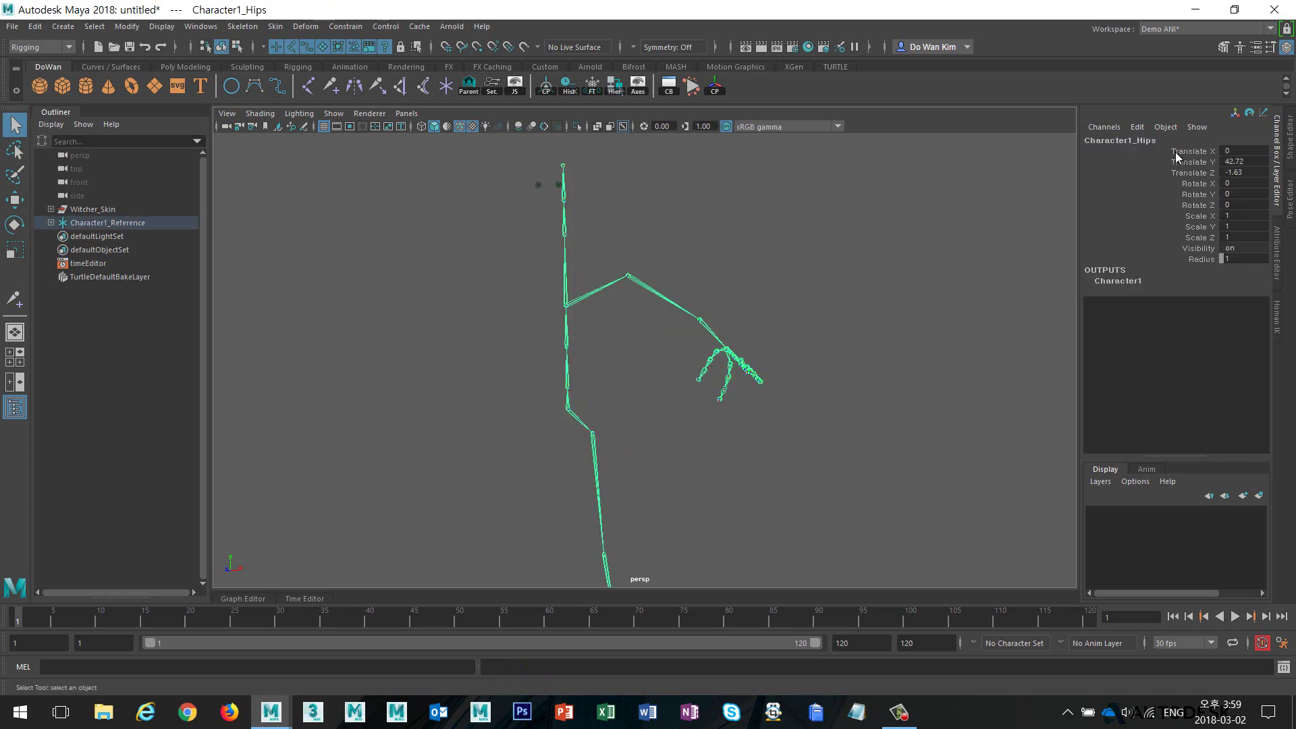
pyautogui.click(385, 309)
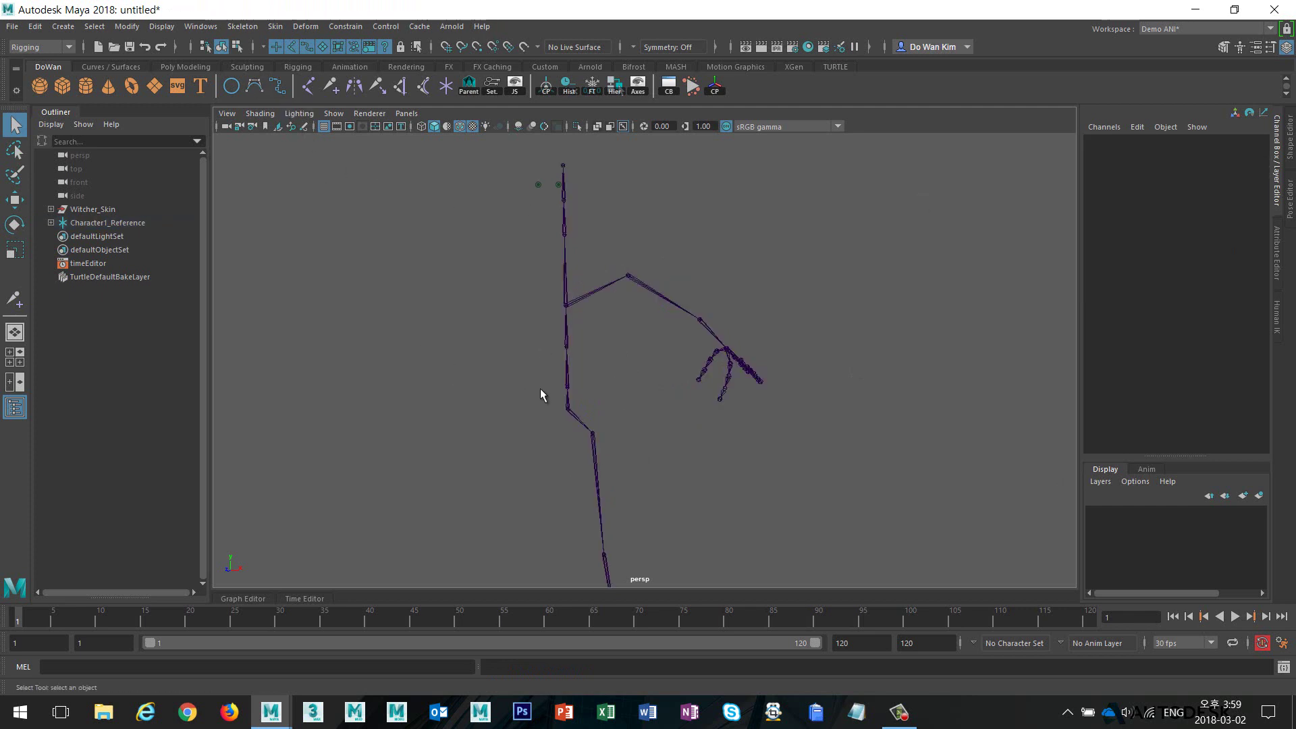
# - Select Character1_Hips and open the Search and Replace Names options for its hierarchy
pyautogui.moveTo(541, 394); pyautogui.dragTo(591, 439)
pyautogui.click(130, 27)
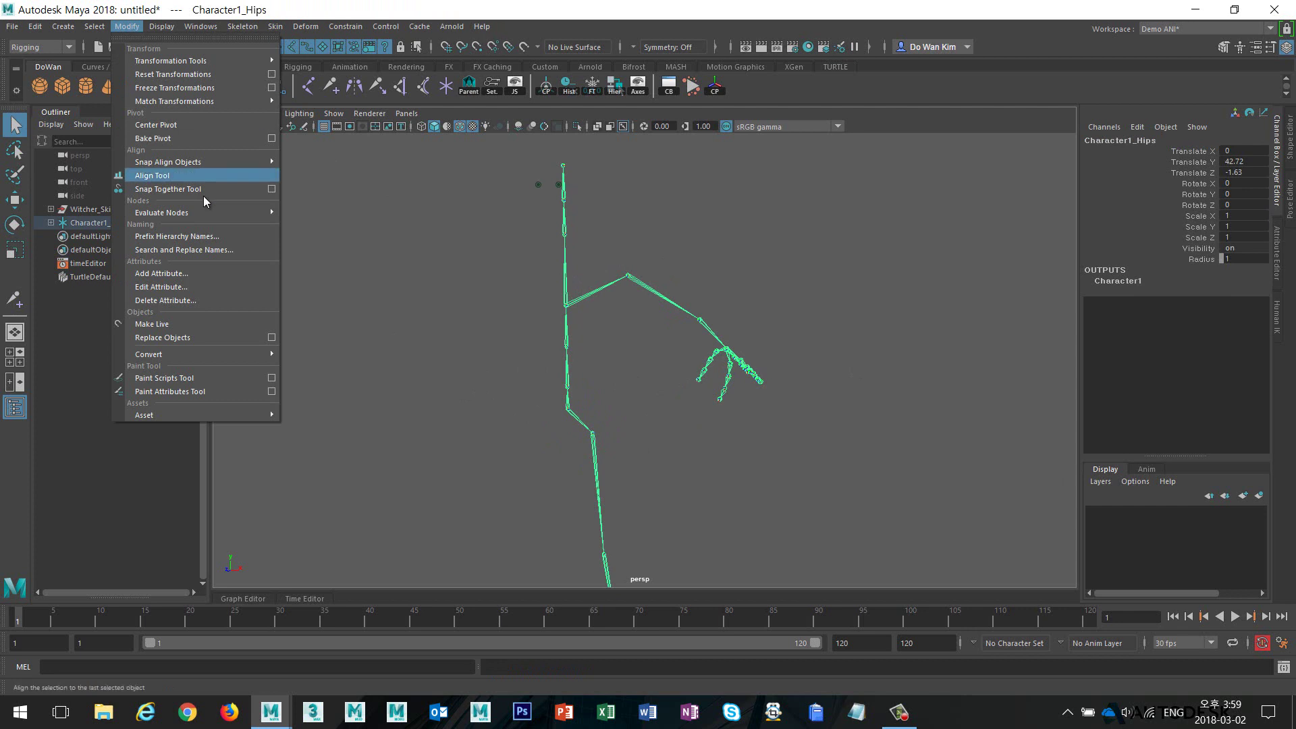
pyautogui.click(233, 250)
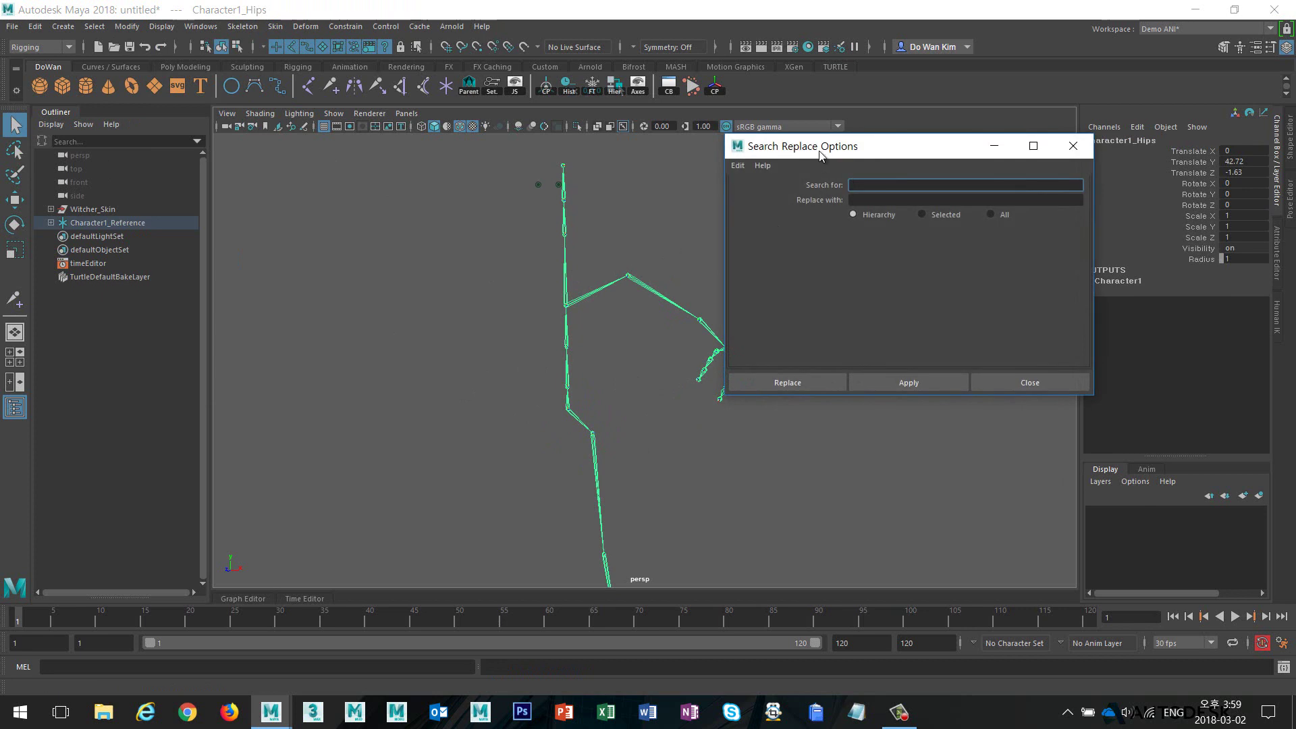
pyautogui.moveTo(821, 149); pyautogui.dragTo(710, 229)
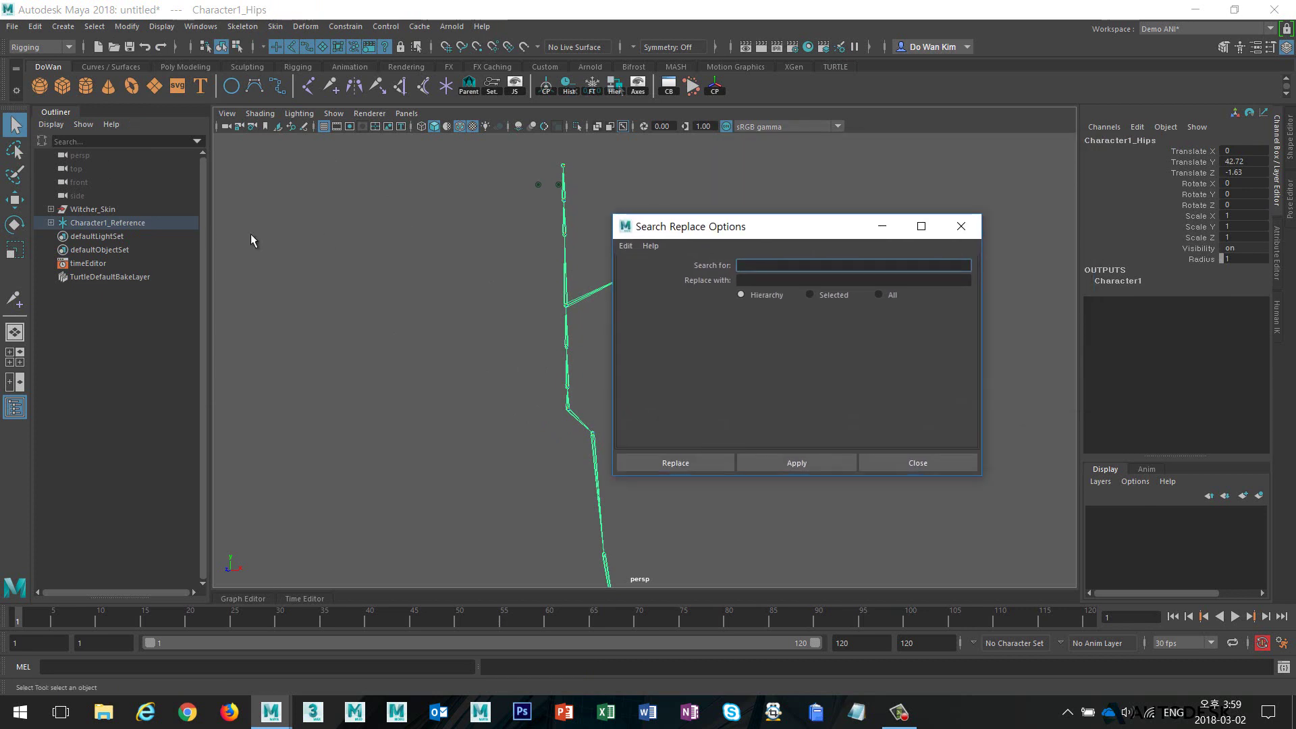
# - Replace the text Character1 with Witcher in all joint names of the hips hierarchy
pyautogui.click(1108, 141)
pyautogui.click(1126, 141)
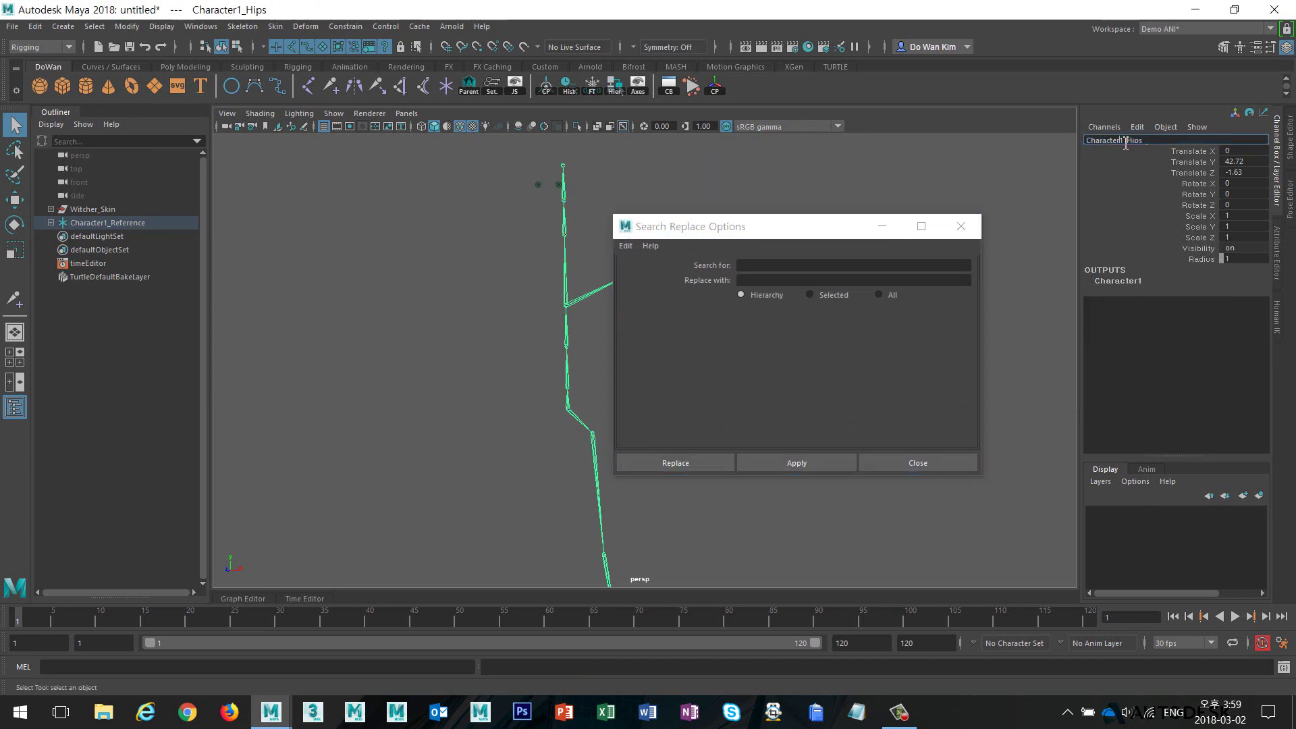
pyautogui.moveTo(1122, 141); pyautogui.dragTo(1086, 141)
pyautogui.hotkey('ctrl', 'c')
pyautogui.click(761, 265)
pyautogui.hotkey('ctrl', 'v')
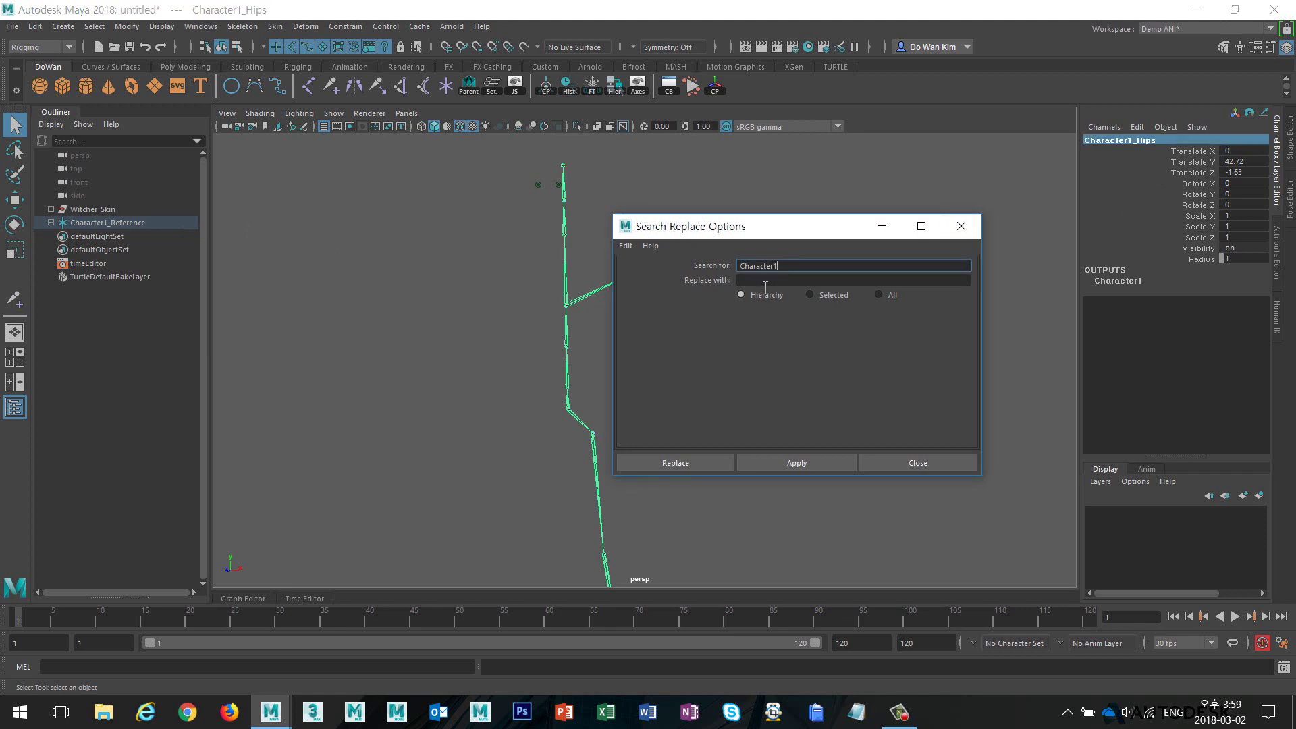
pyautogui.click(765, 281)
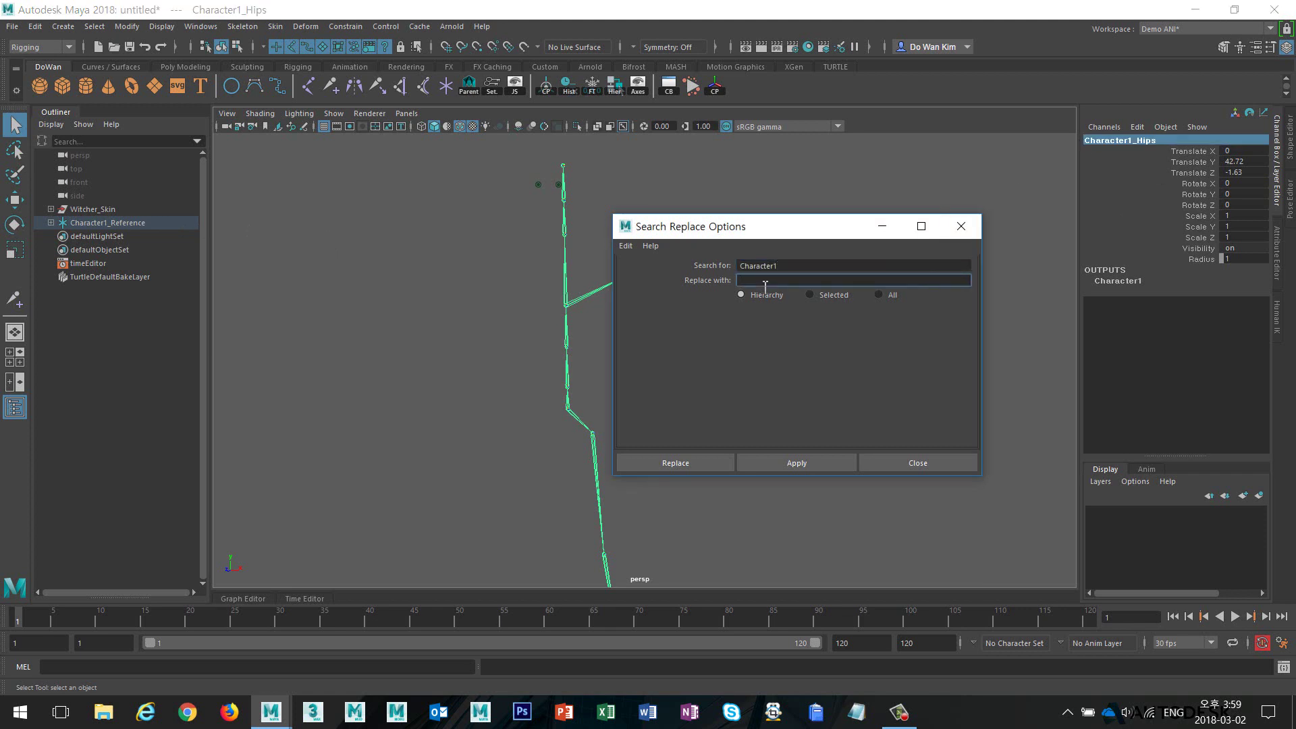
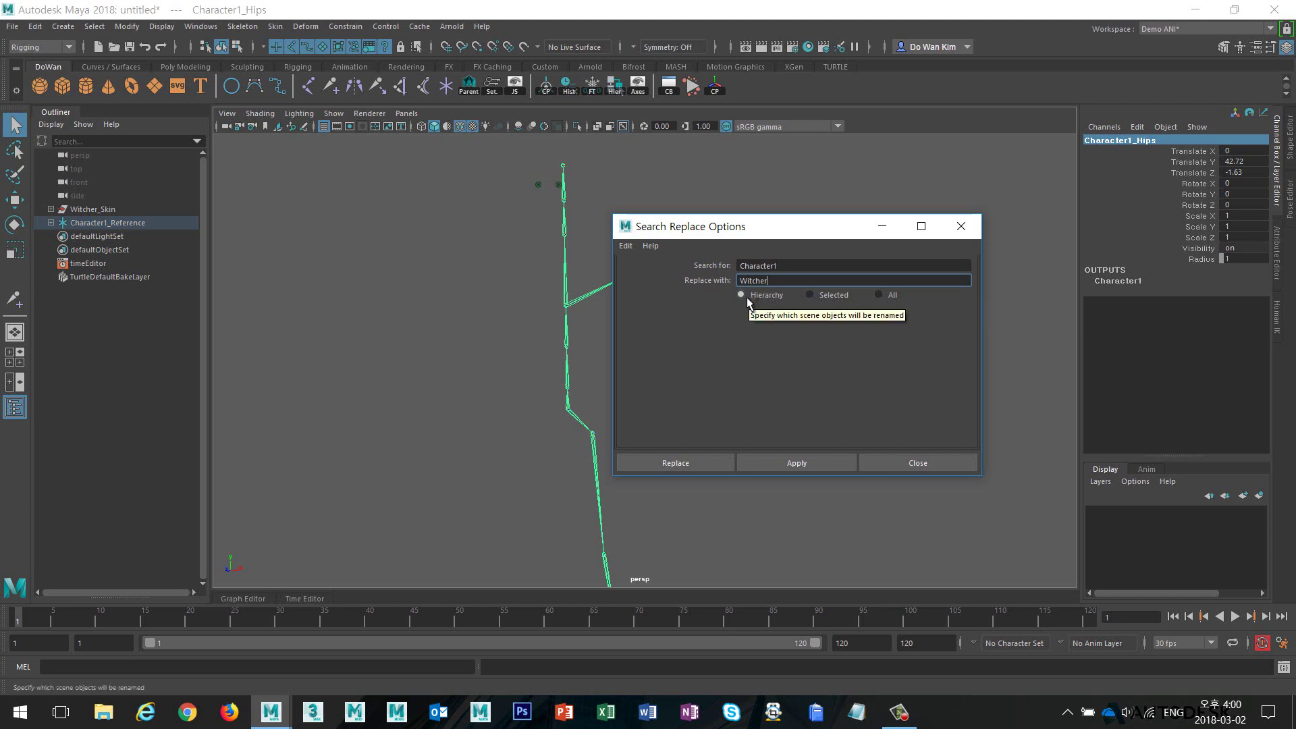
pyautogui.click(797, 465)
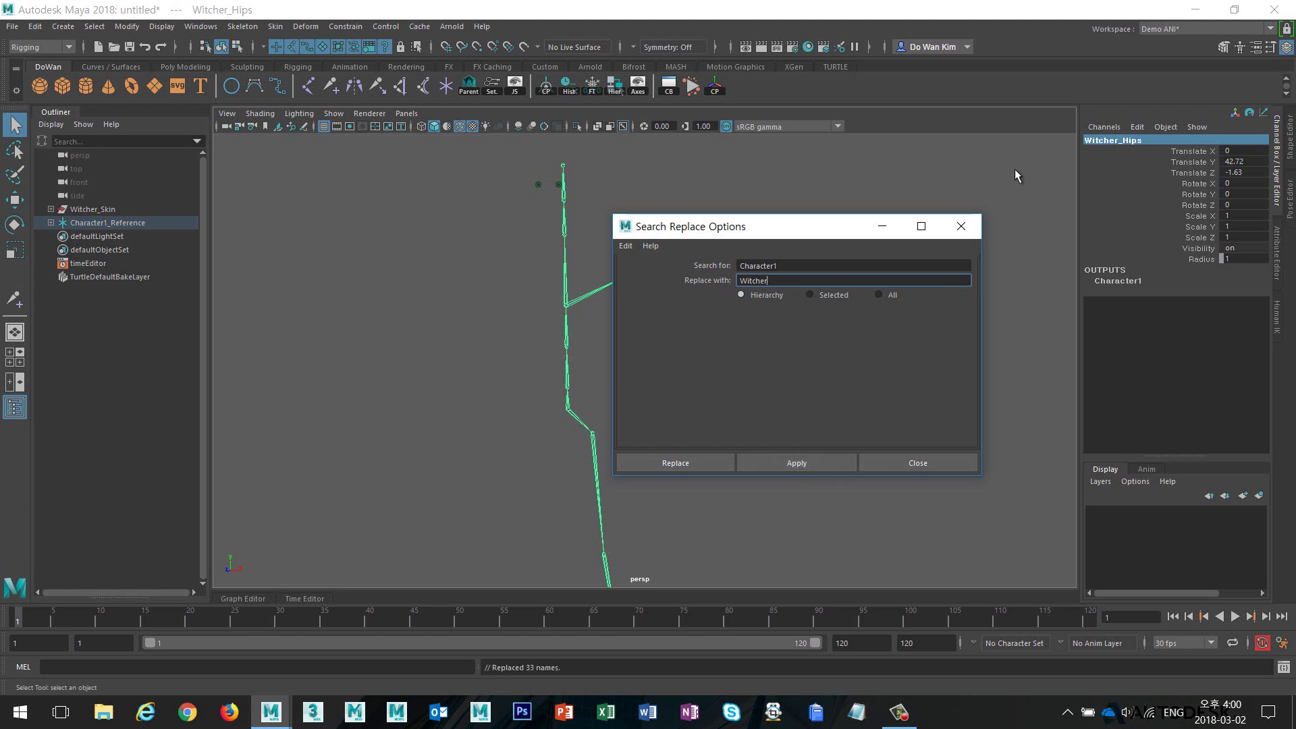
# - Replace Character1 with Witcher in the reference node's name, check its hierarchy and close the Search and Replace options
pyautogui.moveTo(767, 227); pyautogui.dragTo(814, 226)
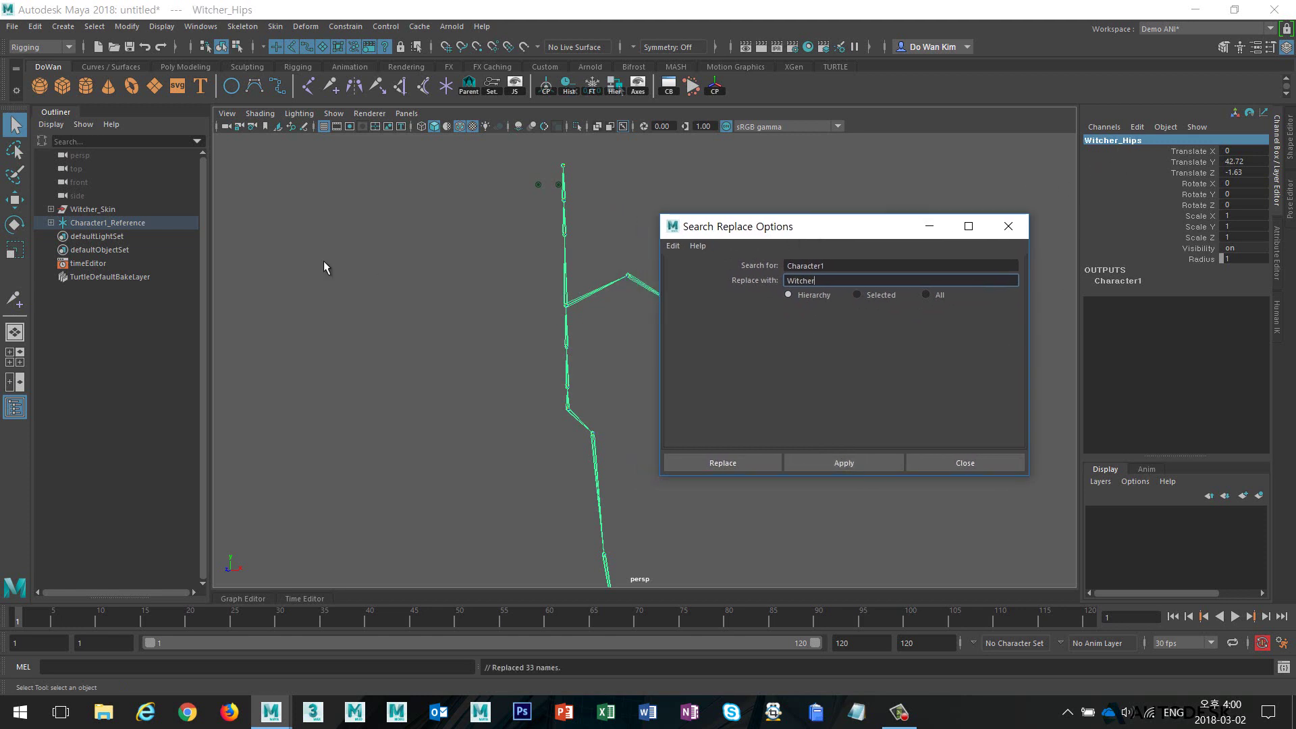
pyautogui.click(92, 225)
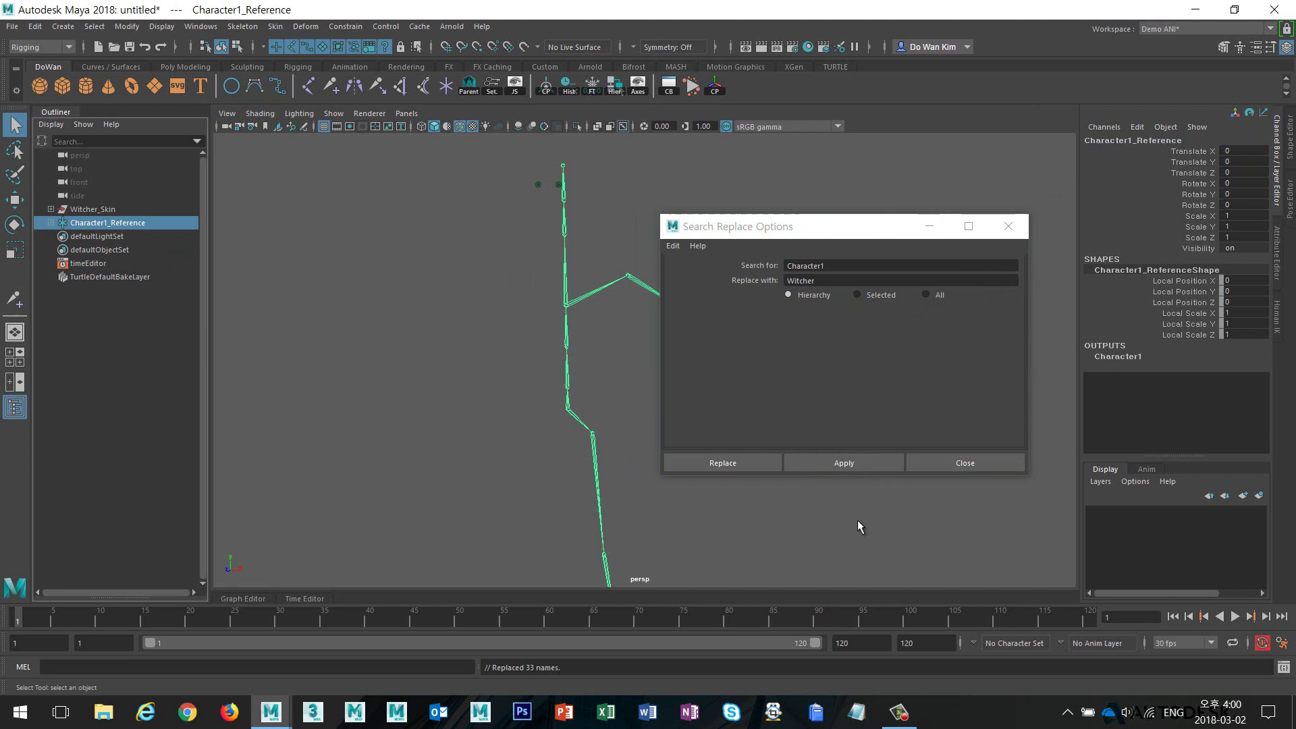
pyautogui.click(842, 463)
pyautogui.click(51, 223)
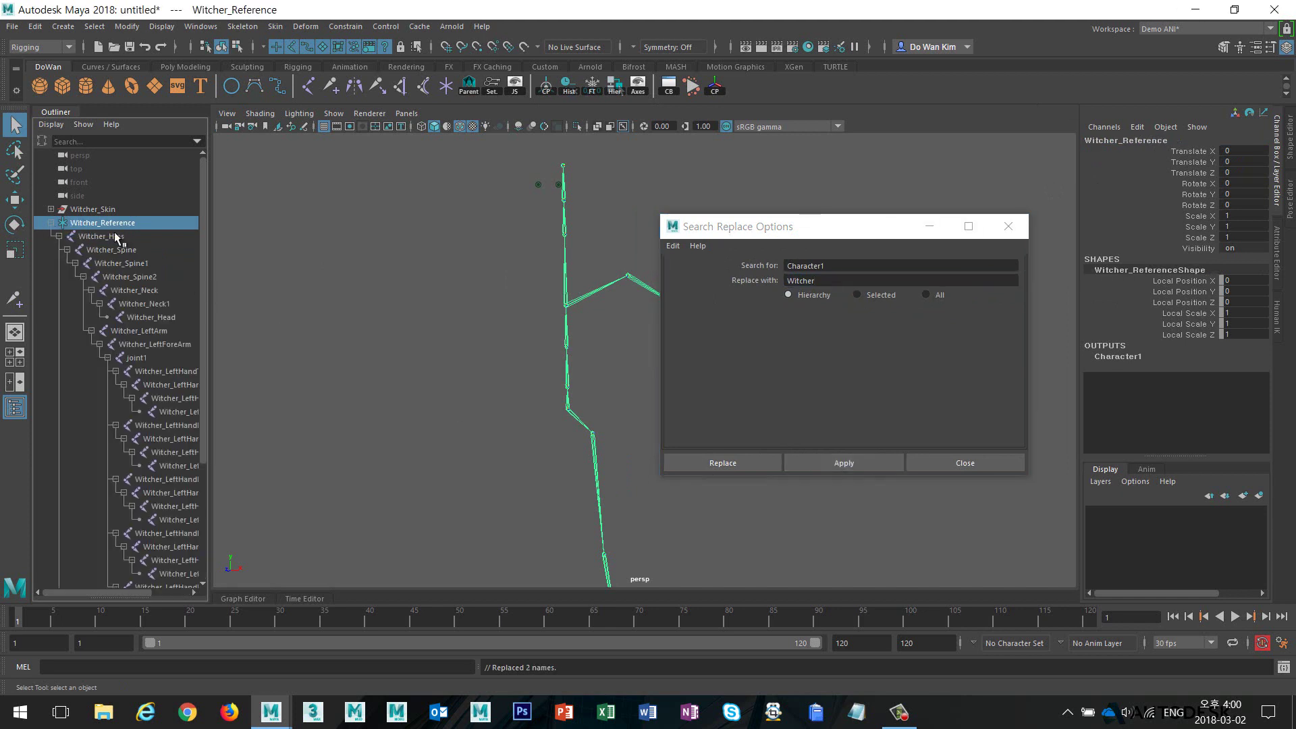
pyautogui.click(52, 224)
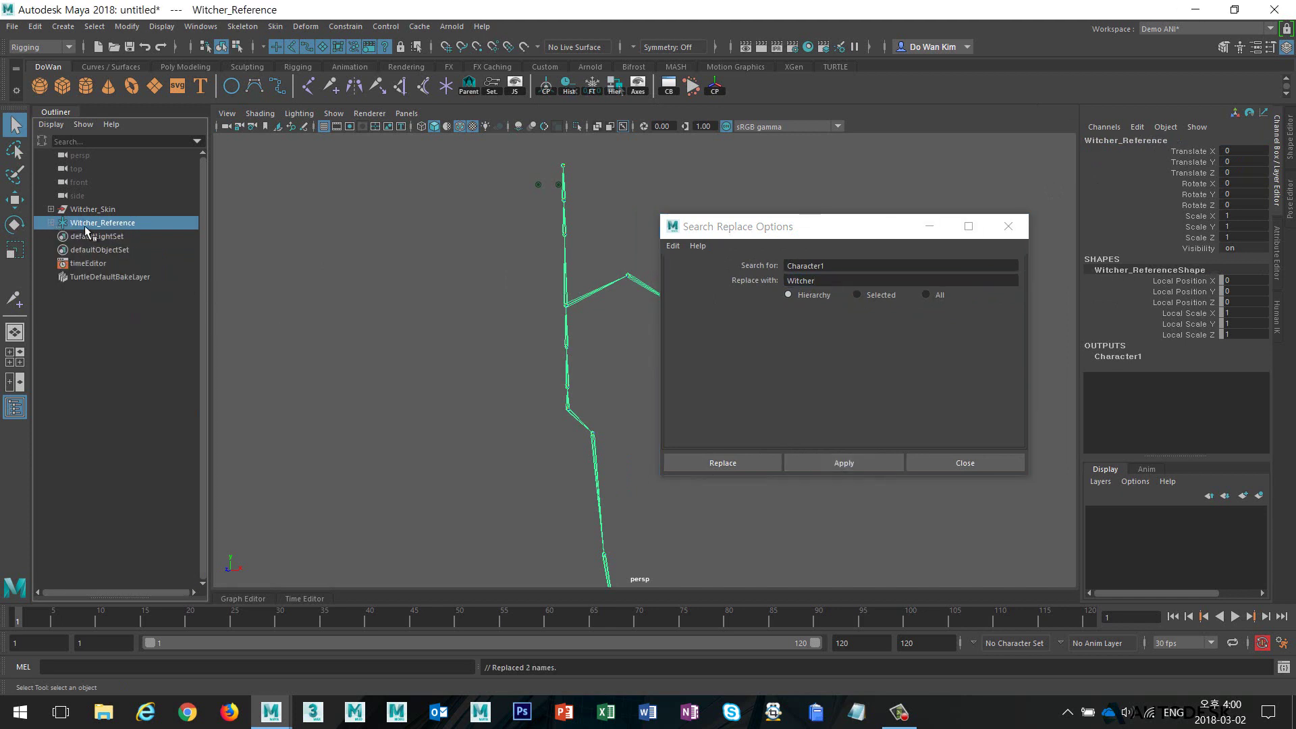
pyautogui.click(930, 463)
# - Select the Witcher_LeftArm joint and open the Mirror Joint options
pyautogui.click(874, 266)
pyautogui.click(689, 313)
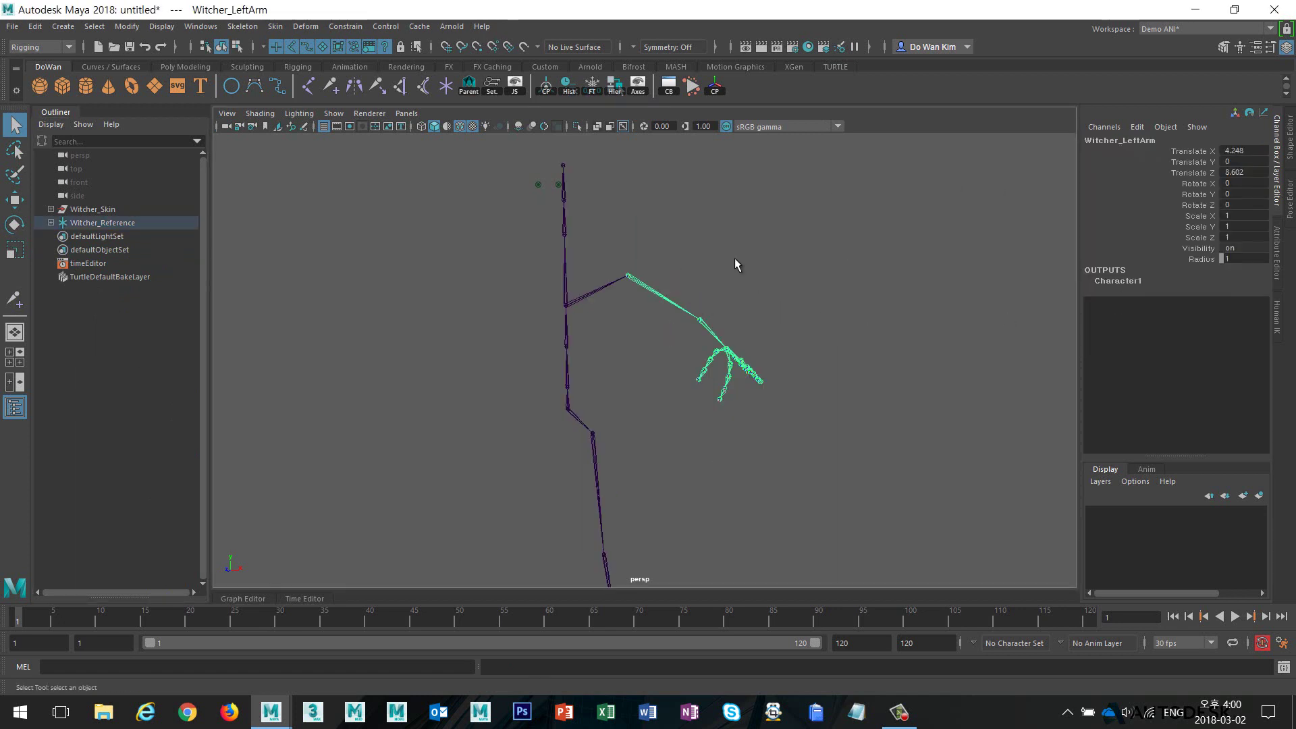
pyautogui.keyDown('shift'); pyautogui.click(595, 459); pyautogui.keyUp('shift')
pyautogui.keyDown('alt'); pyautogui.moveTo(639, 442); pyautogui.dragTo(723, 455); pyautogui.keyUp('alt')
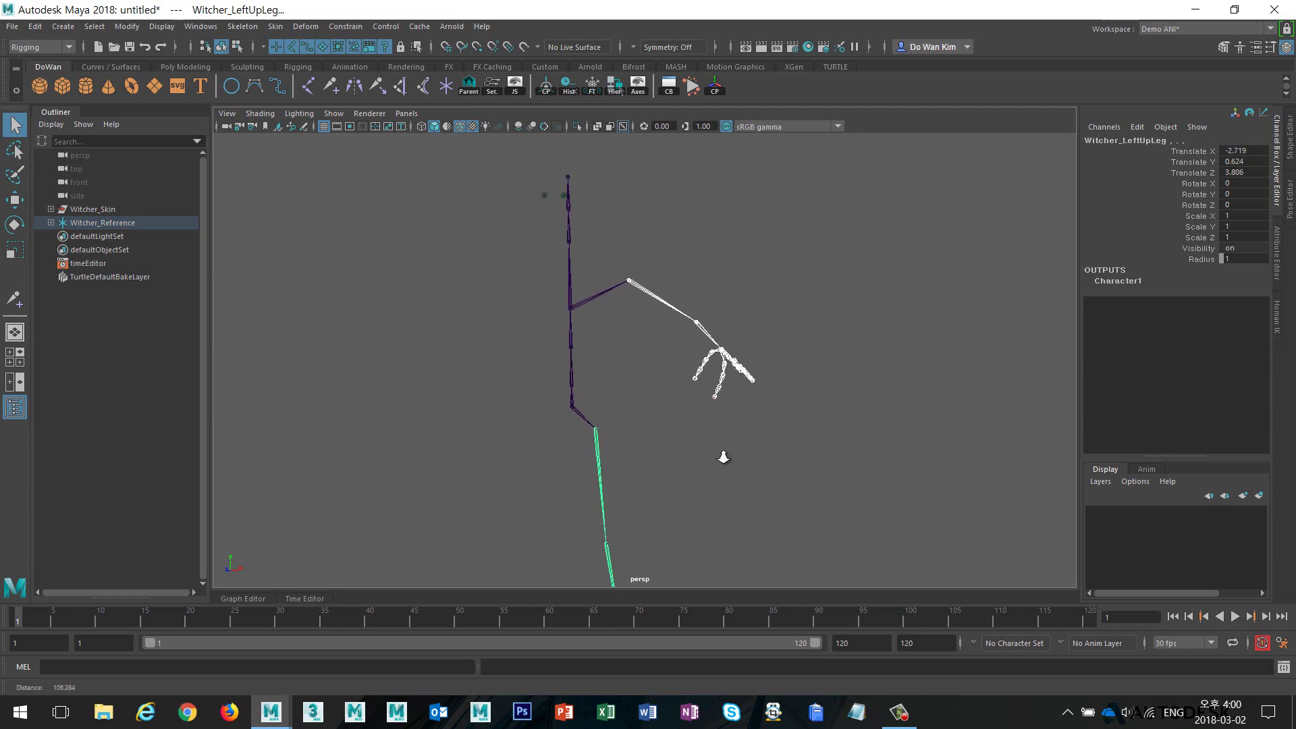
pyautogui.click(662, 302)
pyautogui.click(242, 26)
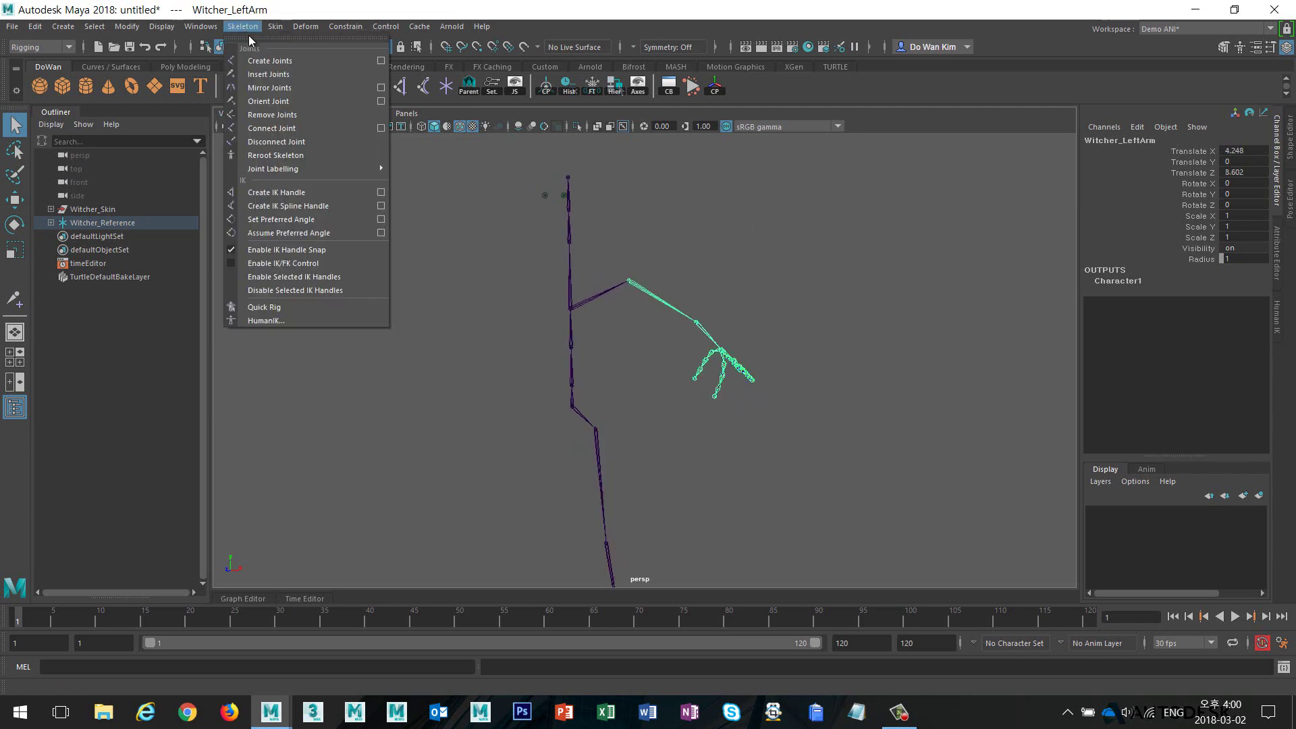
pyautogui.click(381, 87)
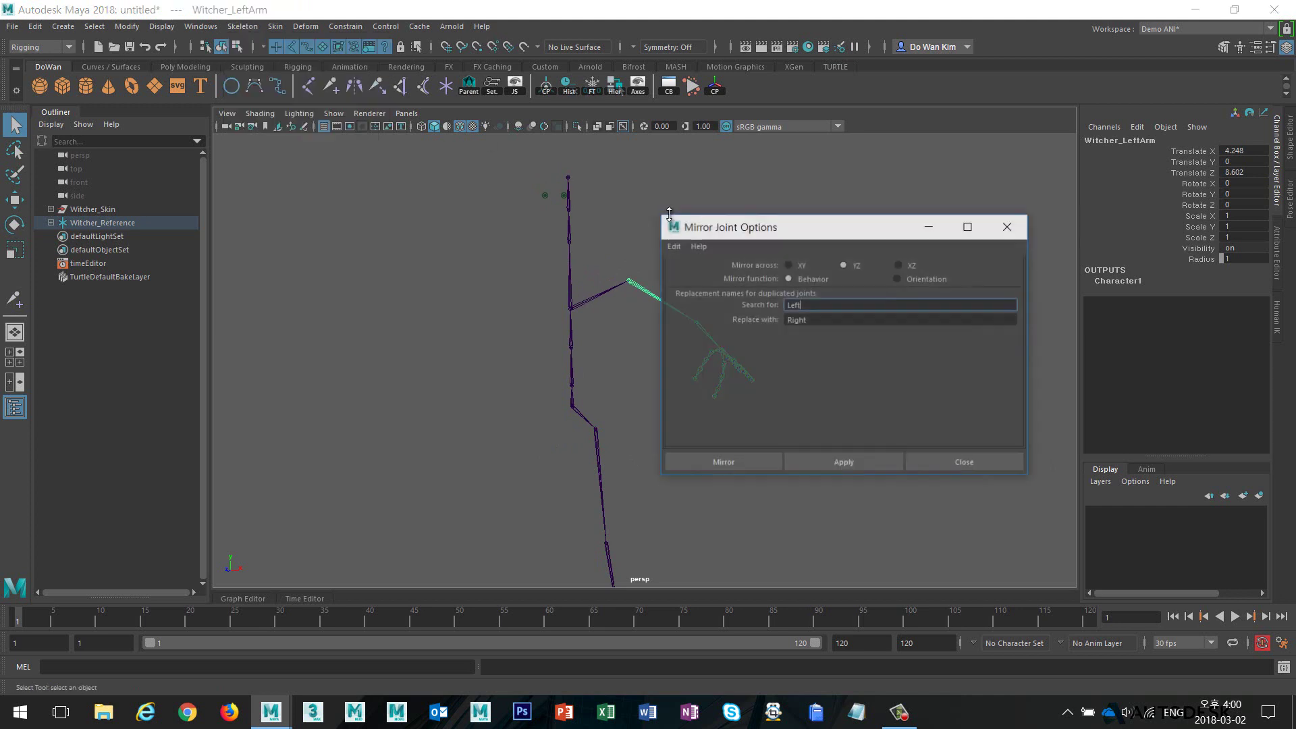
pyautogui.moveTo(758, 232); pyautogui.dragTo(873, 223)
# - Reset the mirror options and mirror the left arm across YZ with Behavior, replacing Left with Right in the duplicated joint names
pyautogui.keyDown('alt'); pyautogui.moveTo(689, 266); pyautogui.dragTo(594, 242); pyautogui.keyUp('alt')
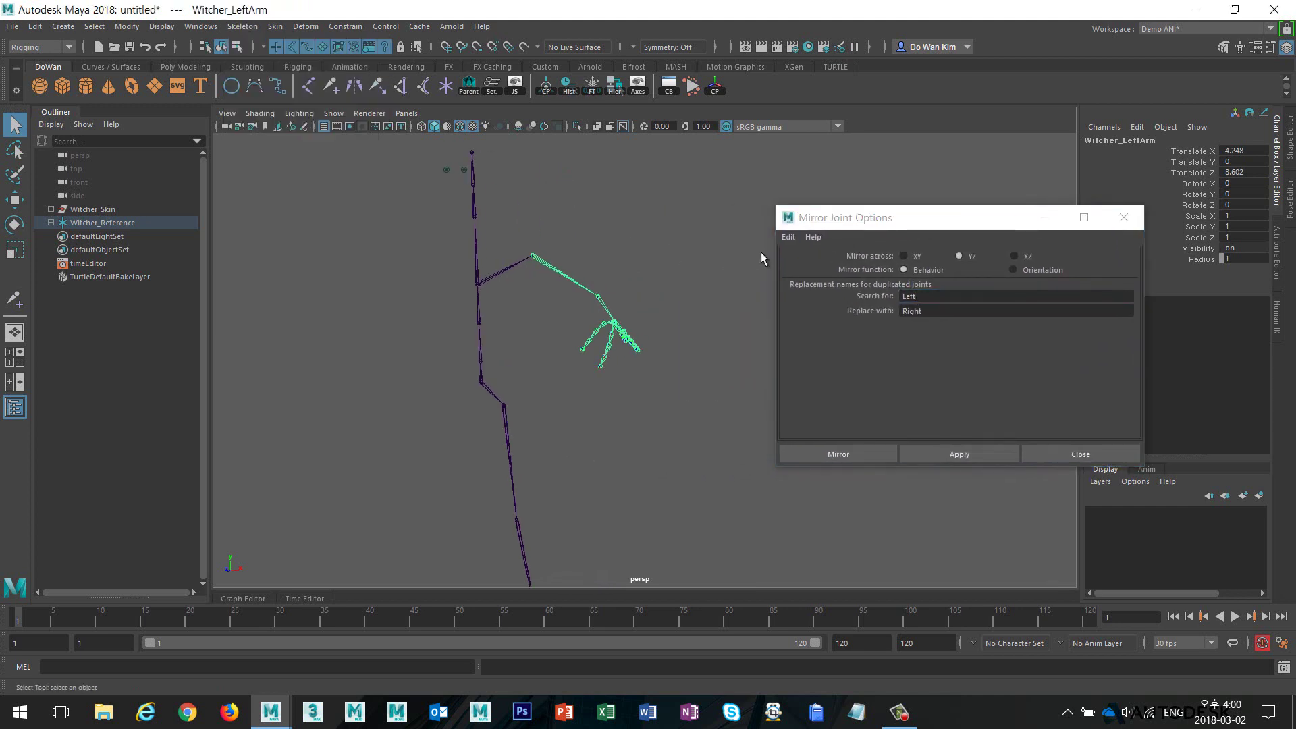
pyautogui.click(787, 236)
pyautogui.click(802, 267)
pyautogui.keyDown('alt'); pyautogui.moveTo(662, 297); pyautogui.dragTo(622, 300); pyautogui.keyUp('alt')
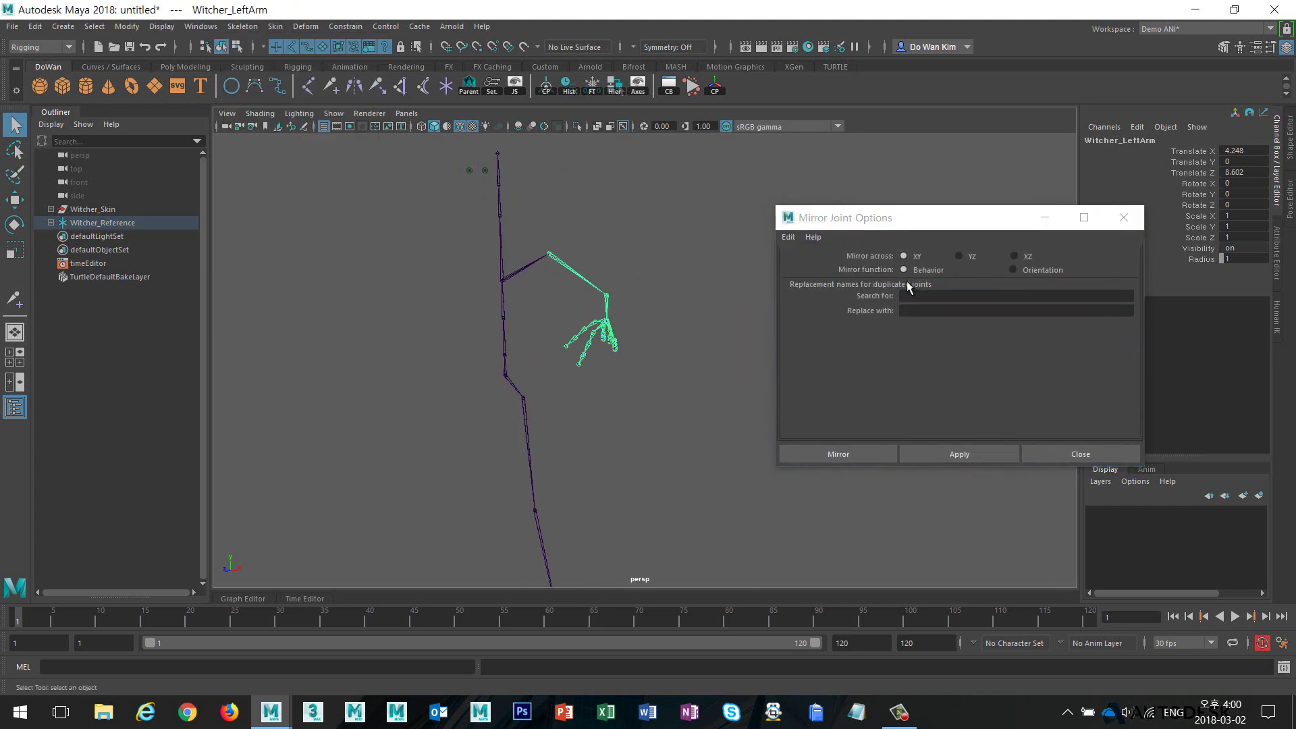
pyautogui.click(967, 258)
pyautogui.keyDown('alt'); pyautogui.moveTo(741, 289); pyautogui.dragTo(751, 348); pyautogui.keyUp('alt')
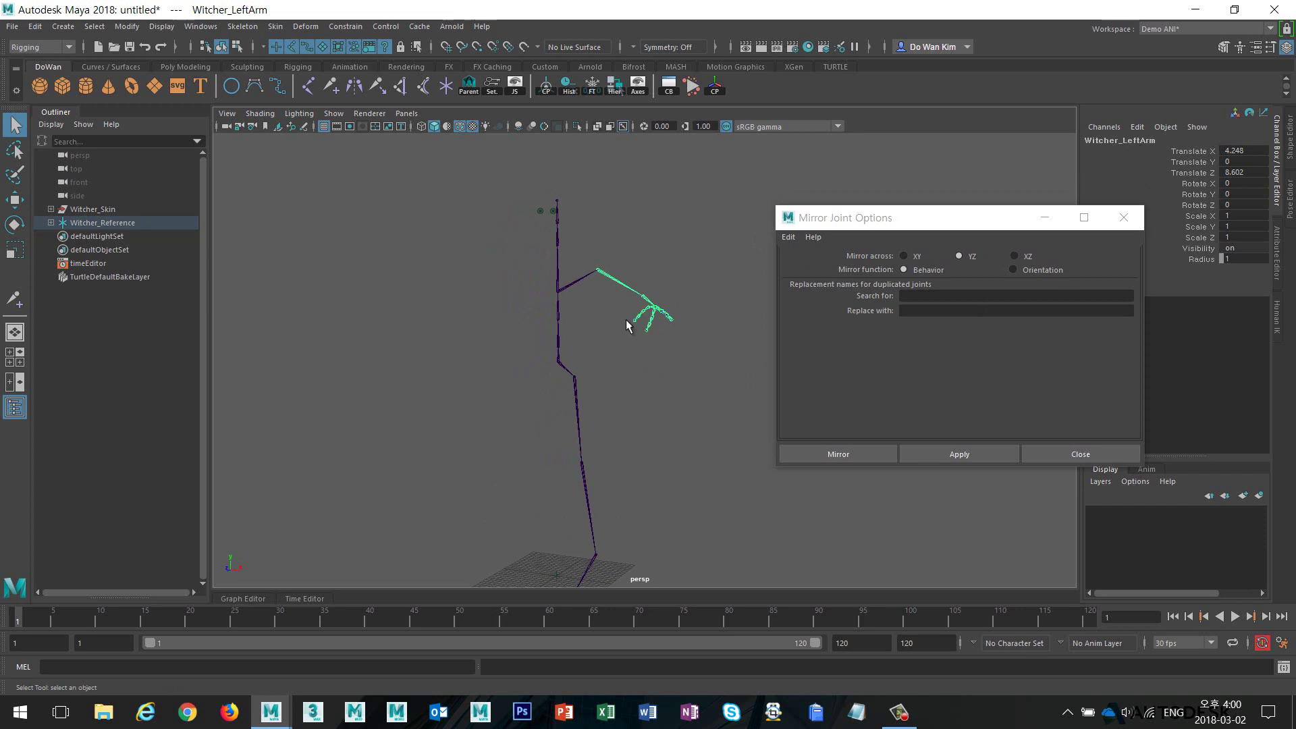
pyautogui.click(920, 298)
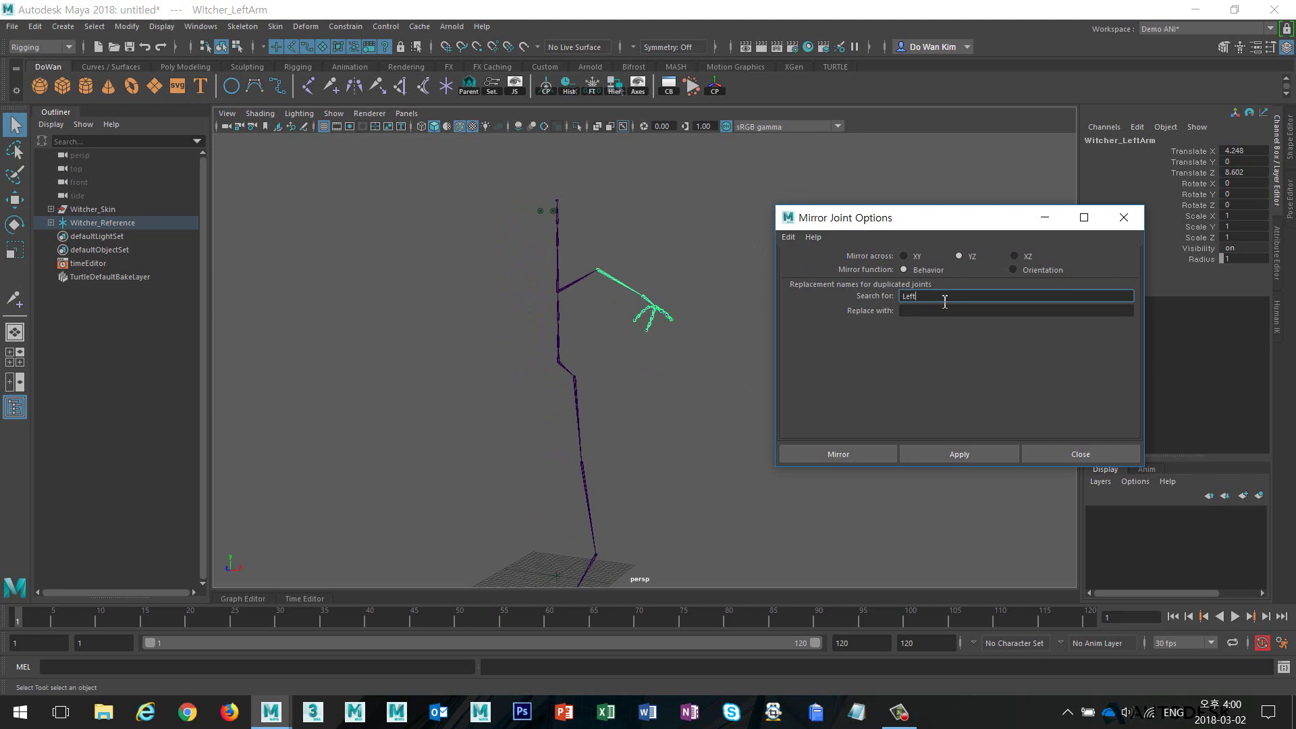
pyautogui.press('Tab')
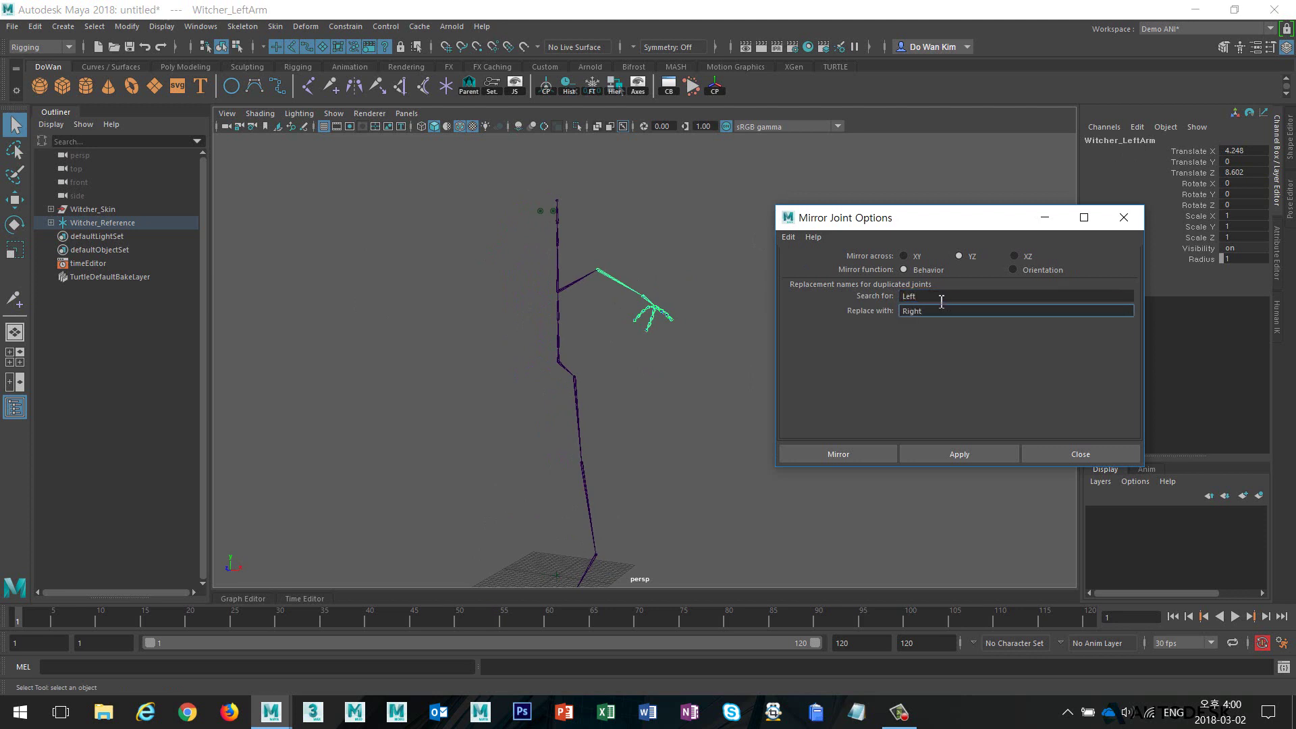
pyautogui.click(931, 452)
# - Mirror the left leg chain across YZ to the right side with the same name replacement and close the options
pyautogui.click(498, 271)
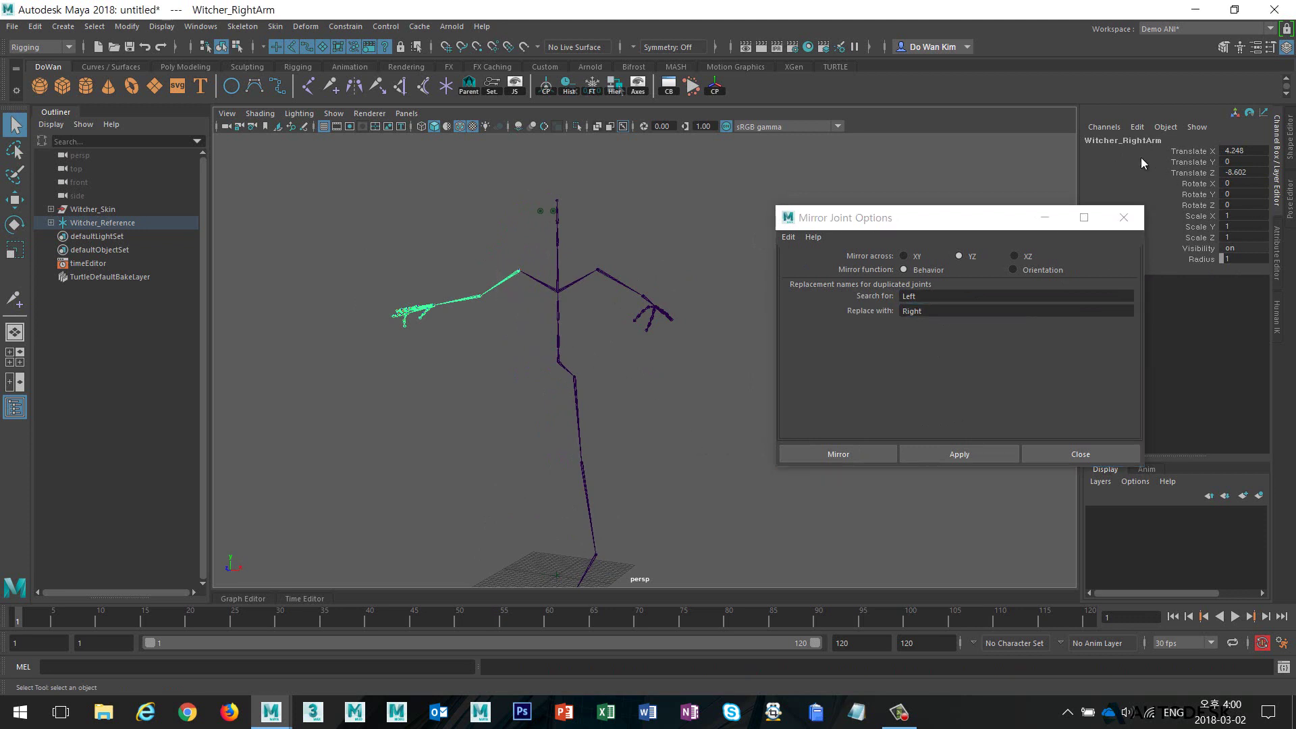
pyautogui.moveTo(551, 419); pyautogui.dragTo(713, 416)
pyautogui.click(925, 456)
pyautogui.click(1044, 455)
pyautogui.click(871, 473)
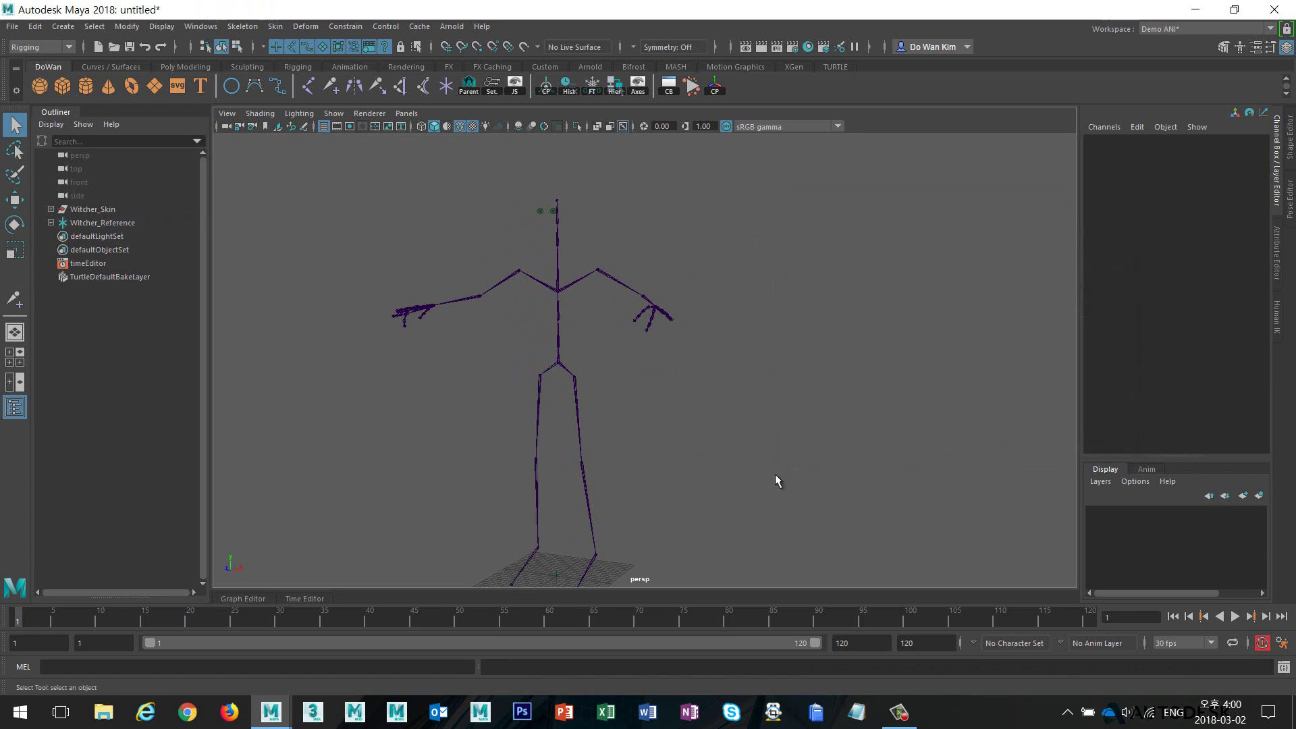
# - Show the Witcher's polygon meshes again around the completed skeleton
pyautogui.keyDown('alt'); pyautogui.moveTo(775, 477); pyautogui.dragTo(880, 627); pyautogui.keyUp('alt')
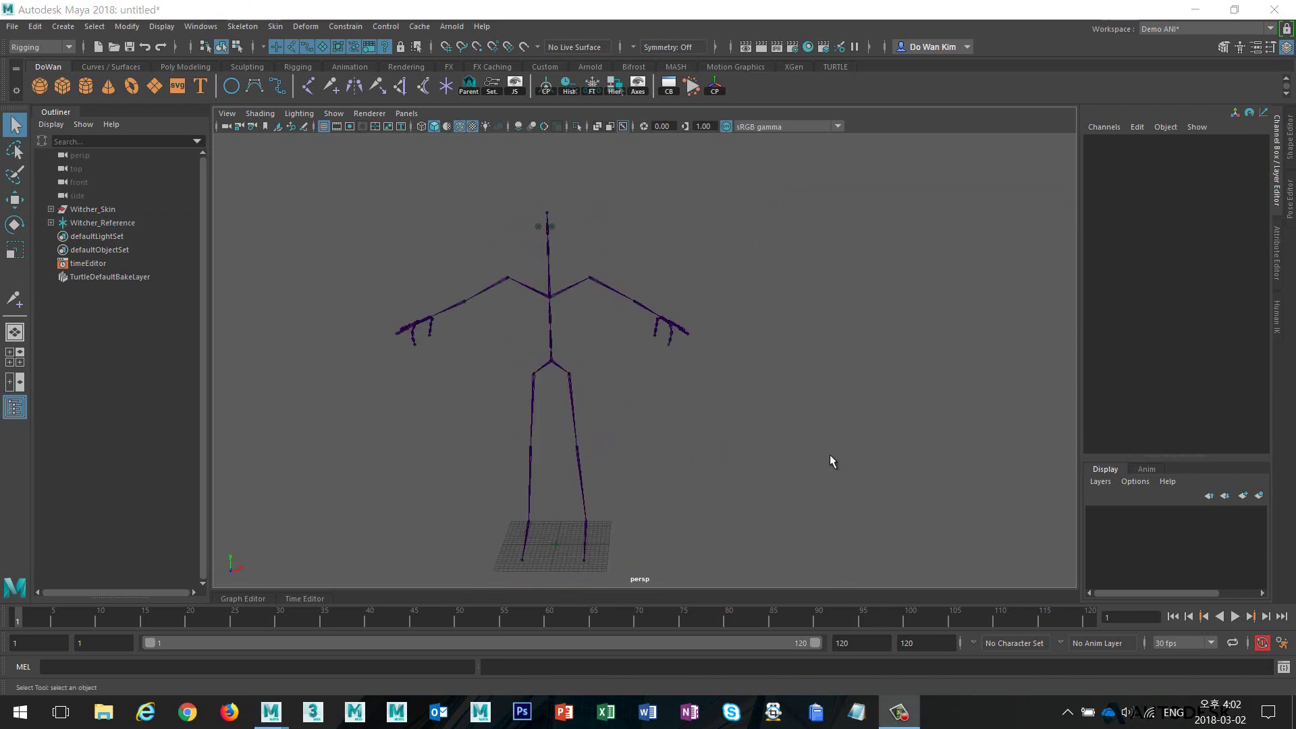
pyautogui.keyDown('alt'); pyautogui.moveTo(830, 457); pyautogui.dragTo(648, 440); pyautogui.keyUp('alt')
pyautogui.keyDown('alt'); pyautogui.moveTo(648, 439); pyautogui.dragTo(819, 455, button='right'); pyautogui.keyUp('alt')
pyautogui.keyDown('alt'); pyautogui.moveTo(819, 454); pyautogui.dragTo(900, 483); pyautogui.keyUp('alt')
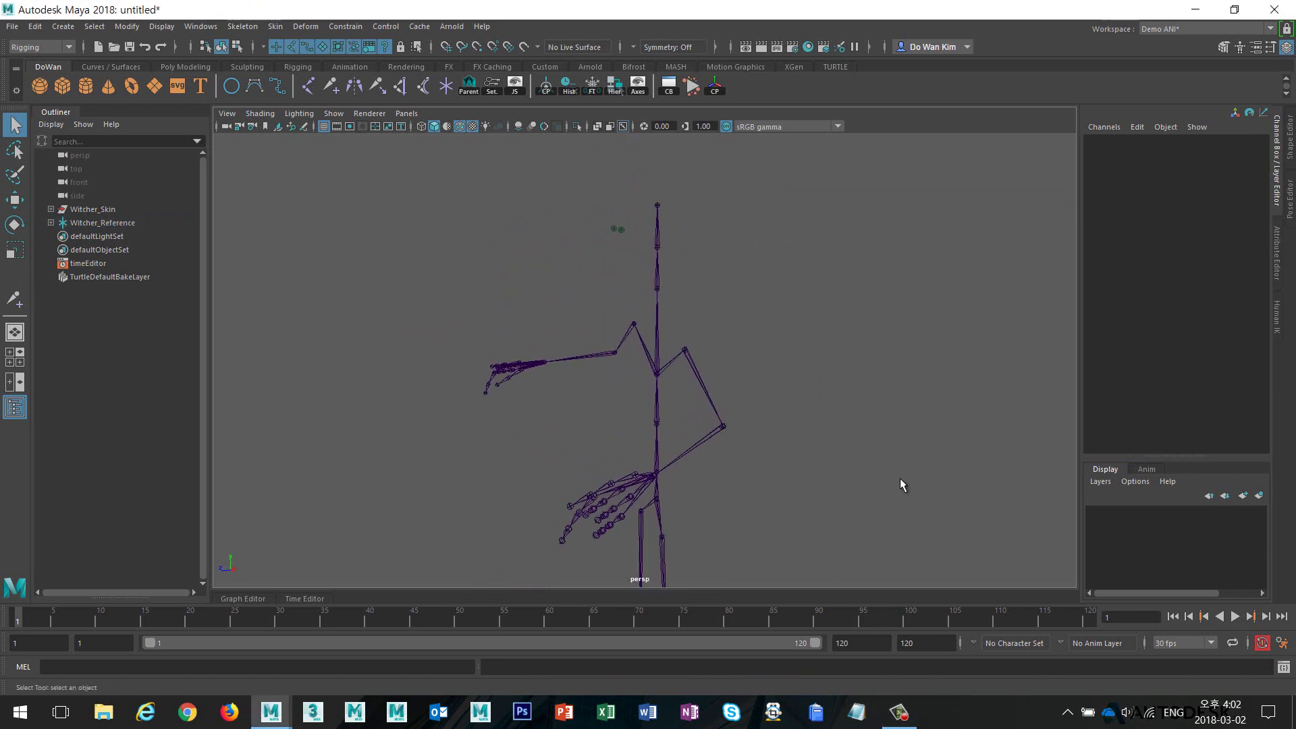
pyautogui.click(334, 113)
pyautogui.click(378, 256)
pyautogui.keyDown('alt'); pyautogui.moveTo(490, 333); pyautogui.dragTo(712, 367); pyautogui.keyUp('alt')
pyautogui.scroll(6, 703, 353)
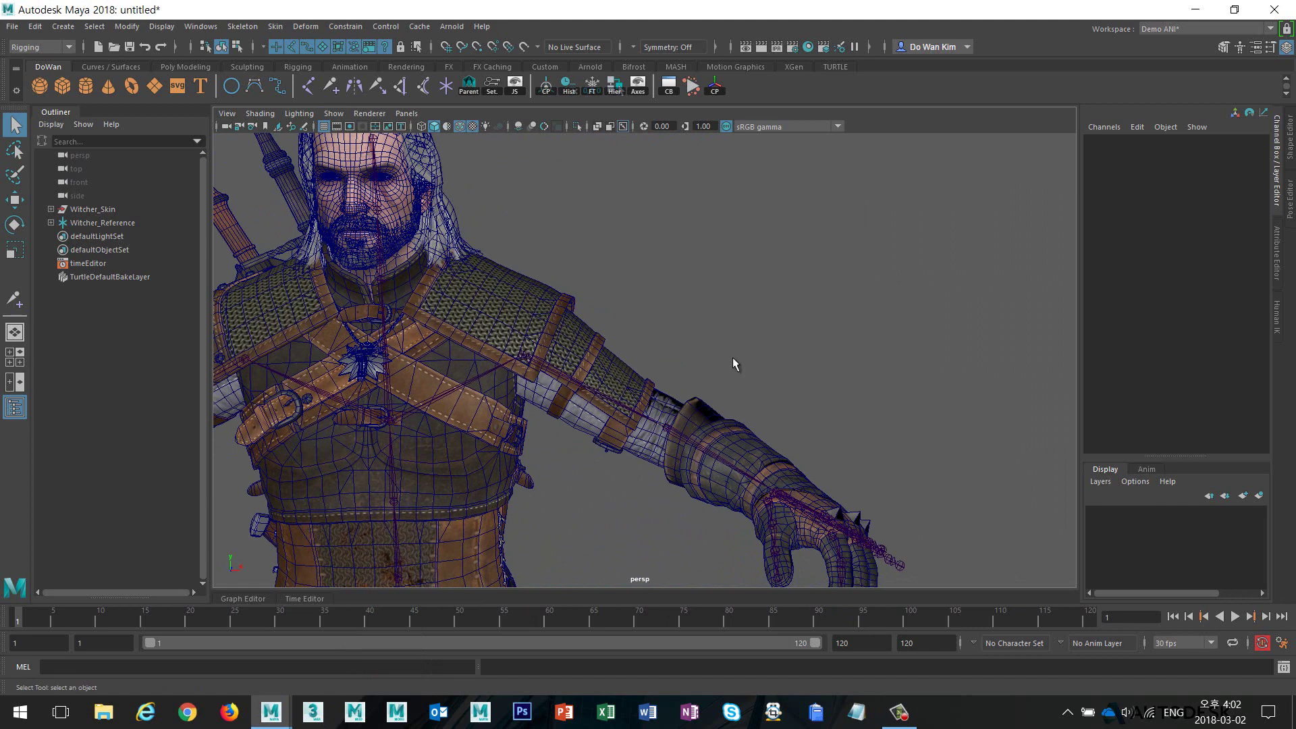
# - Examine the Witcher's face mesh and the head joints from several angles
pyautogui.click(399, 212)
pyautogui.press('f')
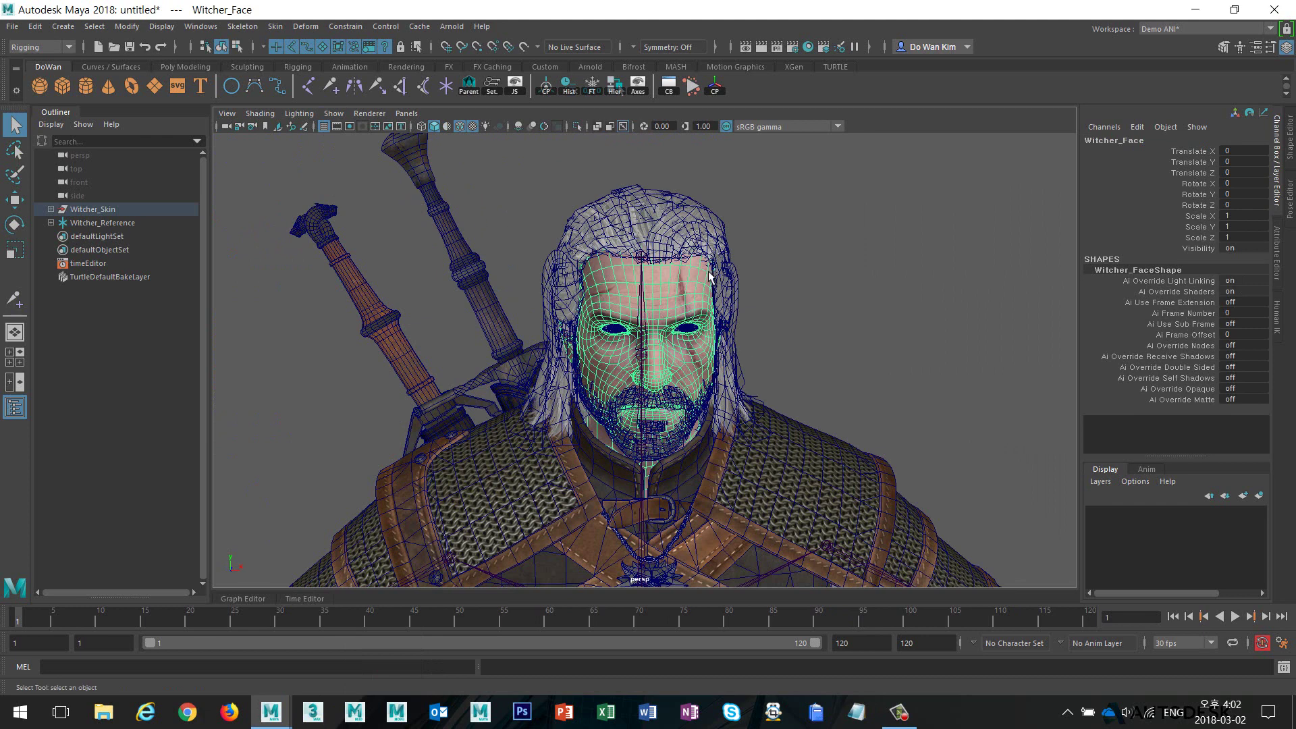
pyautogui.keyDown('alt'); pyautogui.moveTo(830, 338); pyautogui.dragTo(784, 342); pyautogui.keyUp('alt')
pyautogui.click(848, 345)
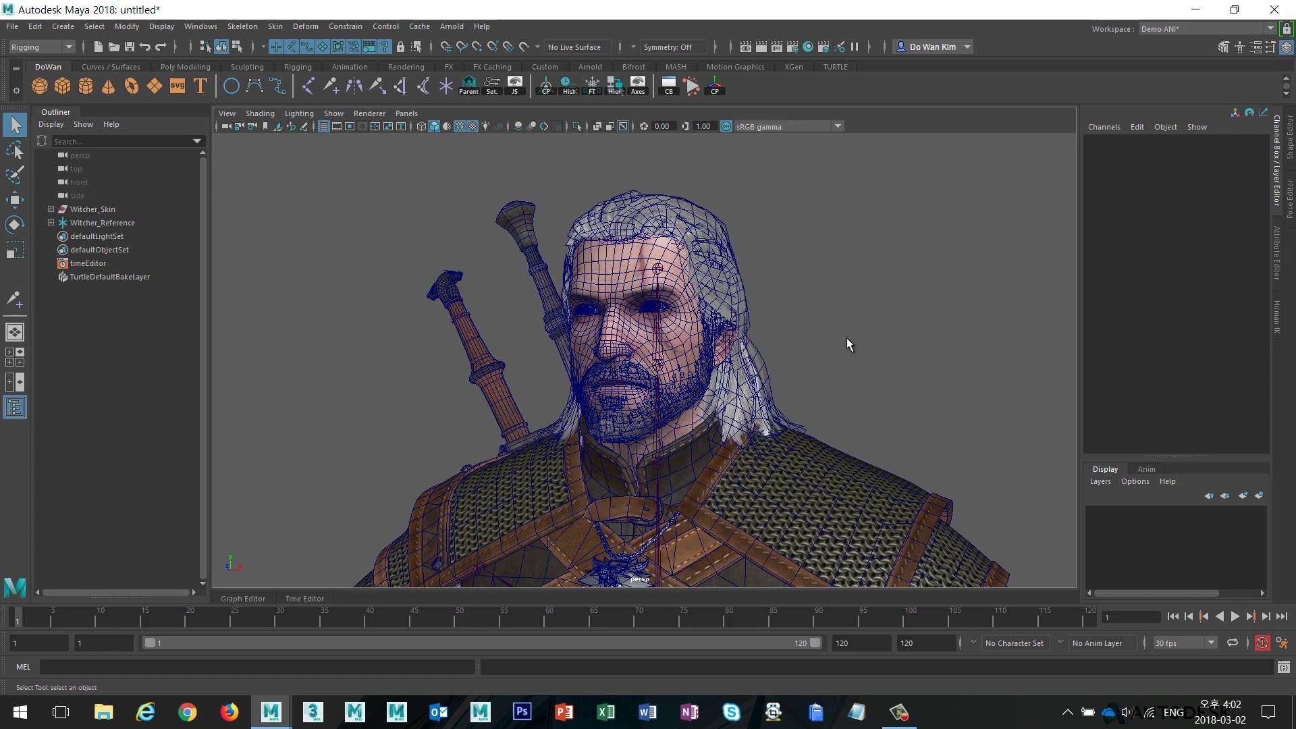
pyautogui.keyDown('alt'); pyautogui.moveTo(847, 338); pyautogui.dragTo(720, 315); pyautogui.keyUp('alt')
pyautogui.keyDown('alt'); pyautogui.moveTo(608, 308); pyautogui.dragTo(857, 322, button='right'); pyautogui.keyUp('alt')
pyautogui.click(660, 244)
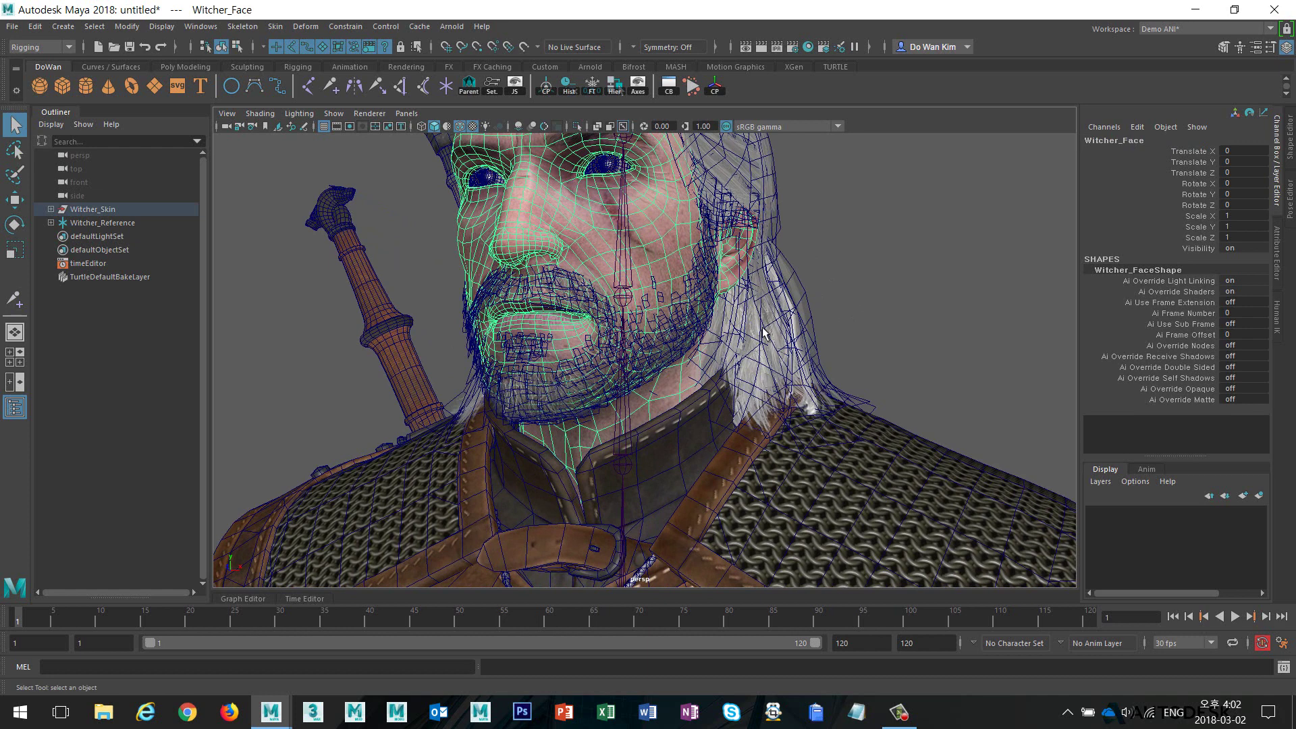
pyautogui.click(939, 335)
pyautogui.keyDown('alt'); pyautogui.moveTo(939, 335); pyautogui.dragTo(909, 401); pyautogui.keyUp('alt')
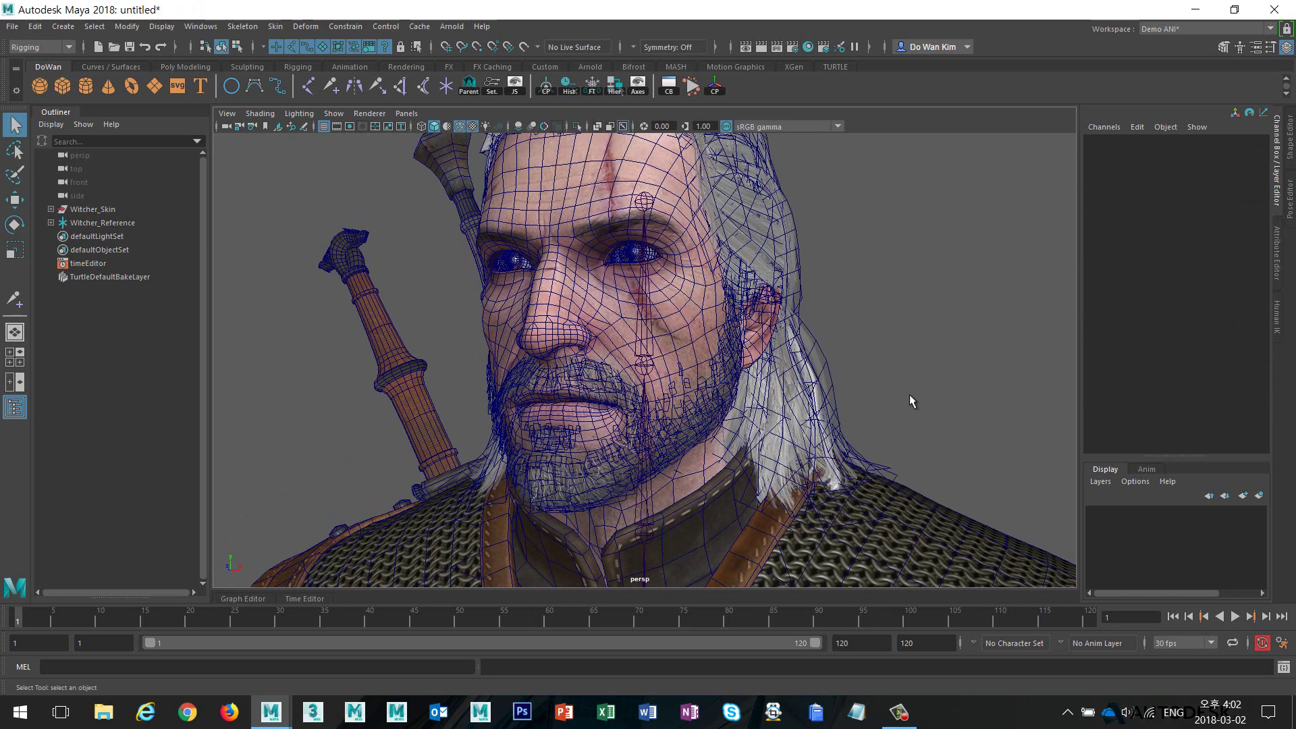
pyautogui.keyDown('alt'); pyautogui.moveTo(909, 394); pyautogui.dragTo(882, 411); pyautogui.keyUp('alt')
# - In the side view, create a two-joint jaw chain from in front of the ear to the chin, about 4.75 down and 3.47 forward
pyautogui.keyDown('alt'); pyautogui.moveTo(882, 411); pyautogui.dragTo(840, 477, button='middle'); pyautogui.keyUp('alt')
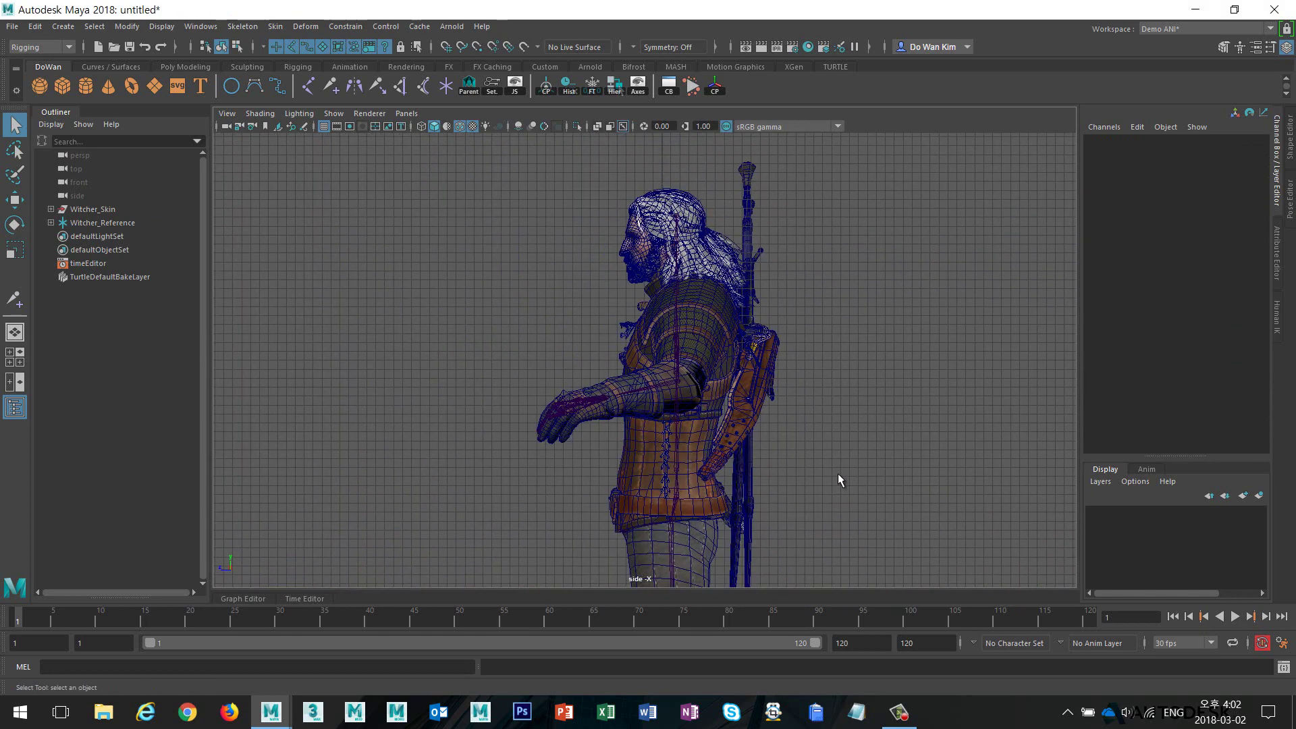
pyautogui.scroll(5, 529, 454)
pyautogui.scroll(6, 850, 412)
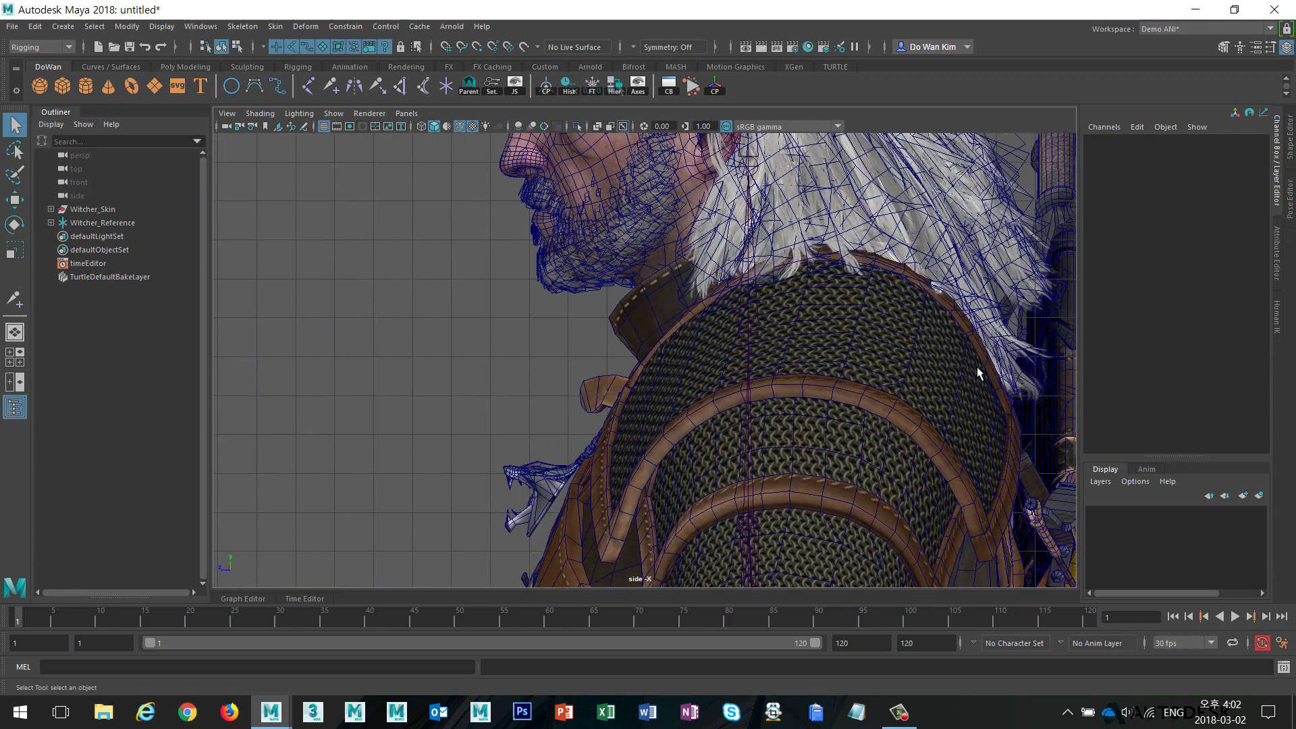
pyautogui.scroll(1, 850, 411)
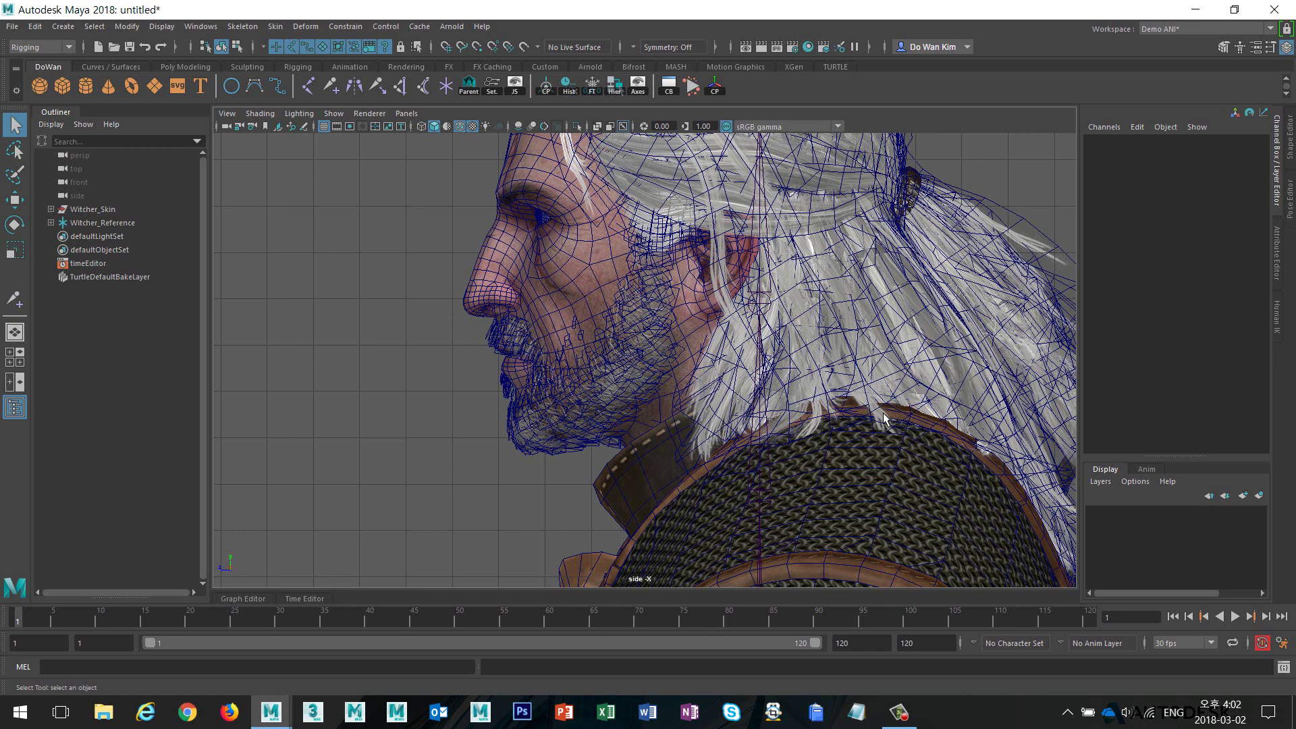
pyautogui.click(244, 28)
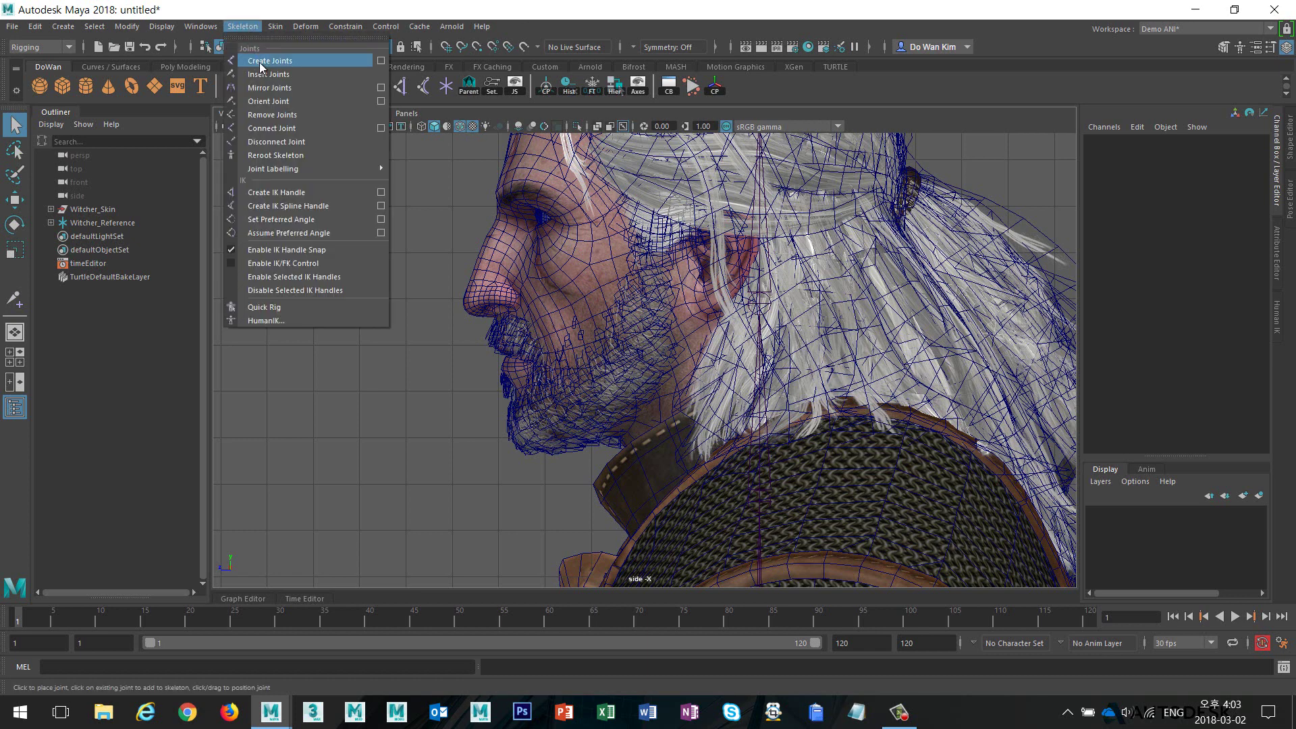
pyautogui.click(269, 60)
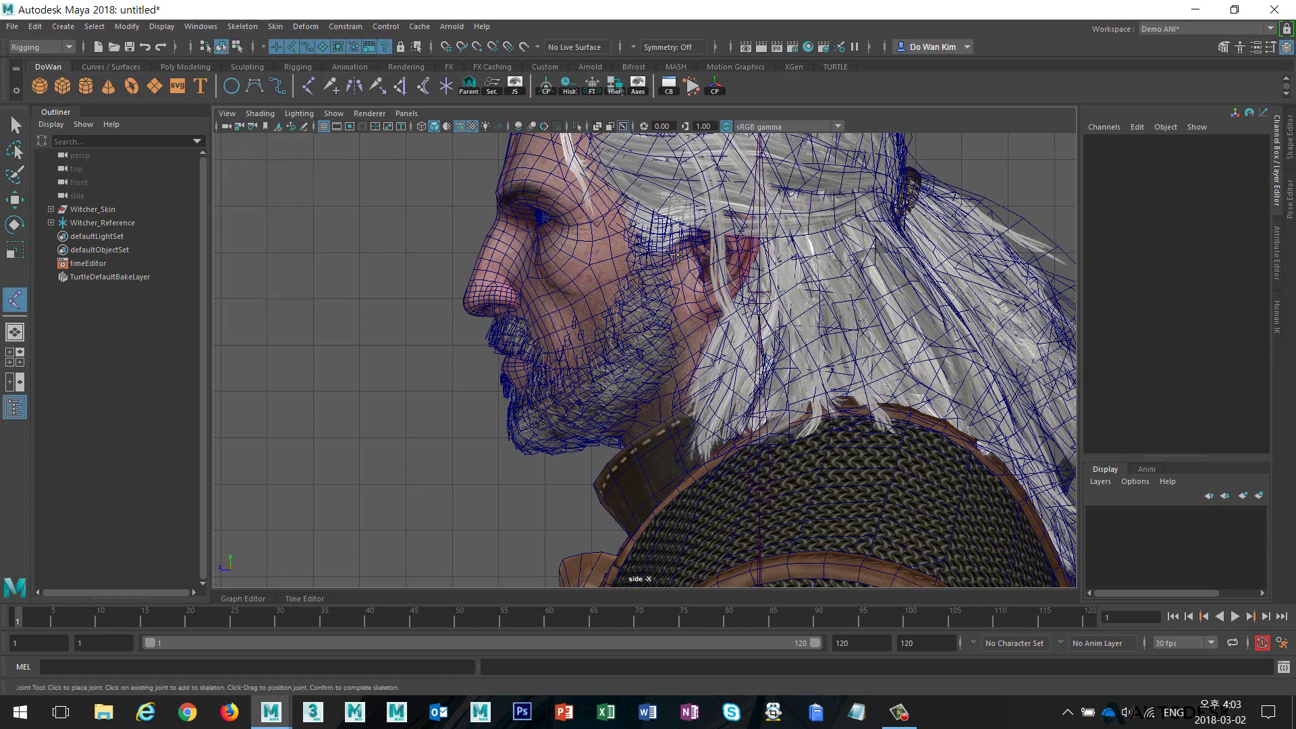
pyautogui.click(676, 217)
pyautogui.moveTo(635, 310); pyautogui.dragTo(514, 437)
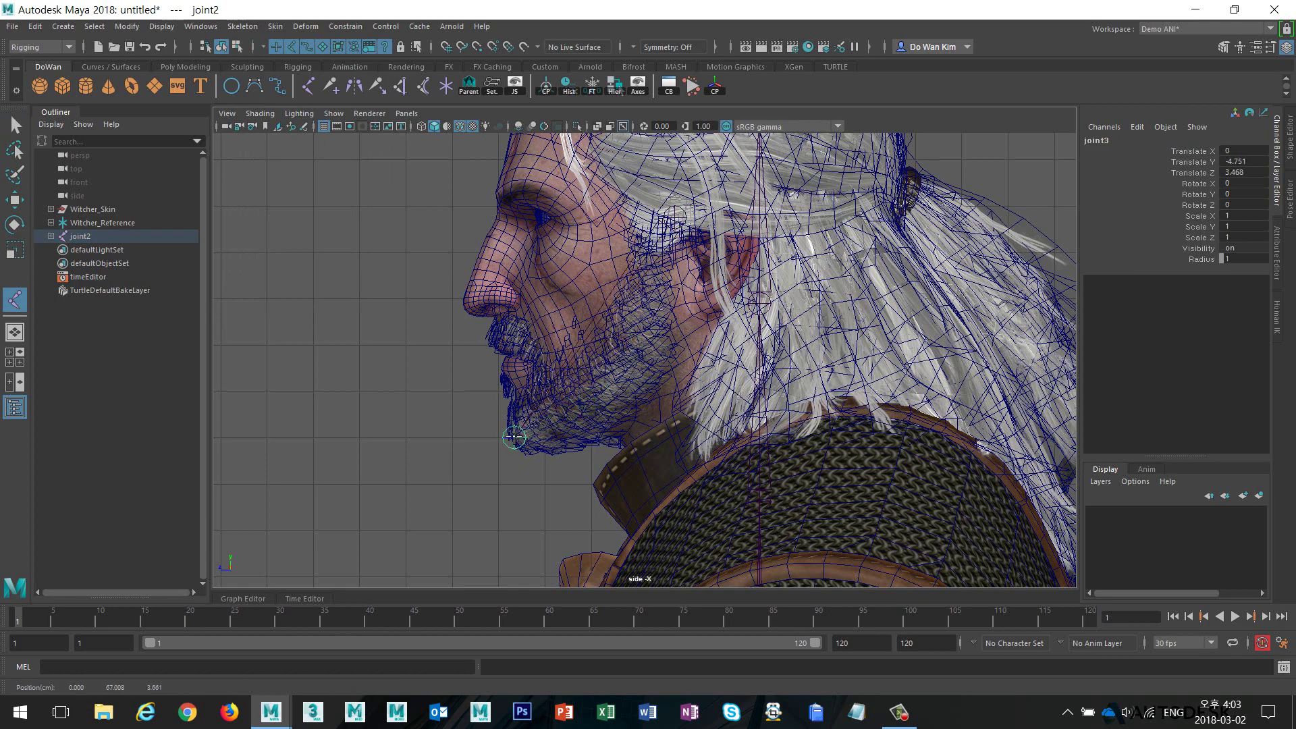
pyautogui.press('q')
# - Create a single joint snapped to a mesh vertex on the left eye's upper eyelid, at about 1.375, 72.007, 3.209
pyautogui.press('space')
pyautogui.moveTo(616, 348); pyautogui.dragTo(689, 398)
pyautogui.keyDown('alt'); pyautogui.moveTo(688, 398); pyautogui.dragTo(719, 298, button='right'); pyautogui.keyUp('alt')
pyautogui.keyDown('alt'); pyautogui.moveTo(719, 297); pyautogui.dragTo(689, 428, button='middle'); pyautogui.keyUp('alt')
pyautogui.keyDown('alt'); pyautogui.moveTo(689, 428); pyautogui.dragTo(841, 440, button='right'); pyautogui.keyUp('alt')
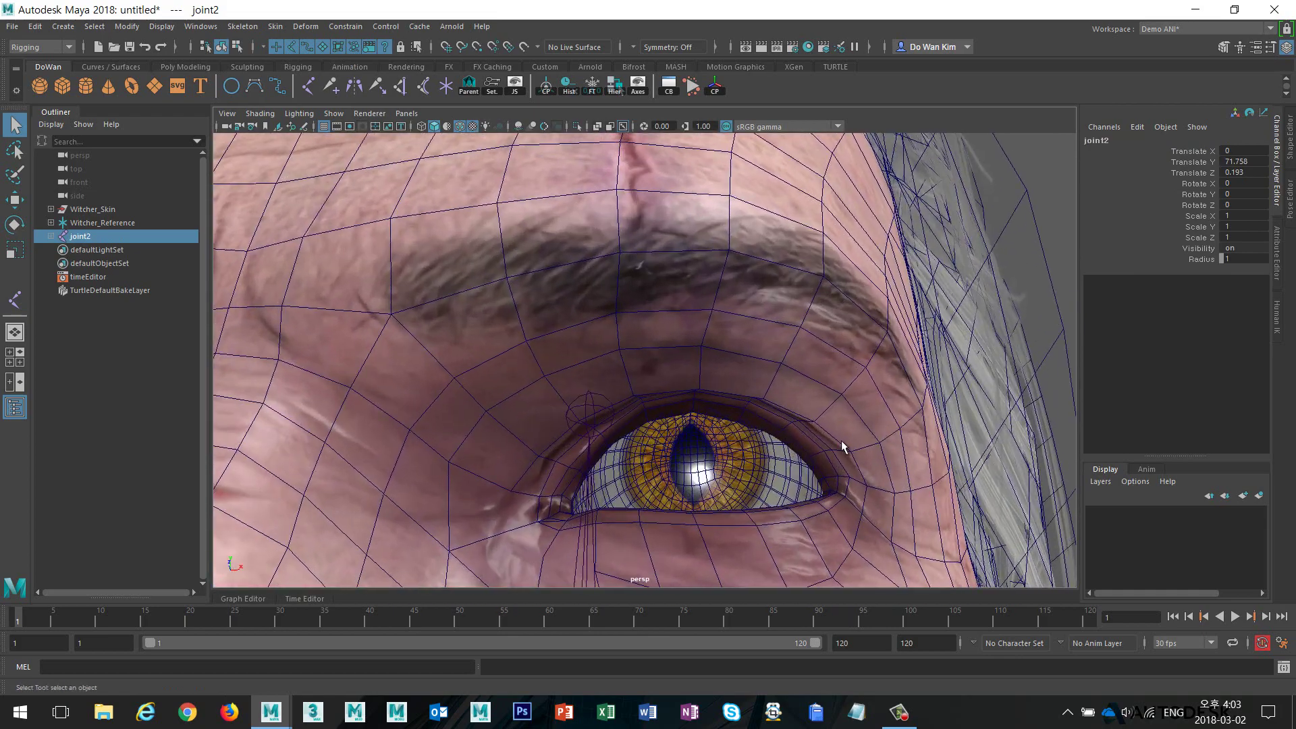
pyautogui.keyDown('alt'); pyautogui.moveTo(842, 440); pyautogui.dragTo(781, 330, button='middle'); pyautogui.keyUp('alt')
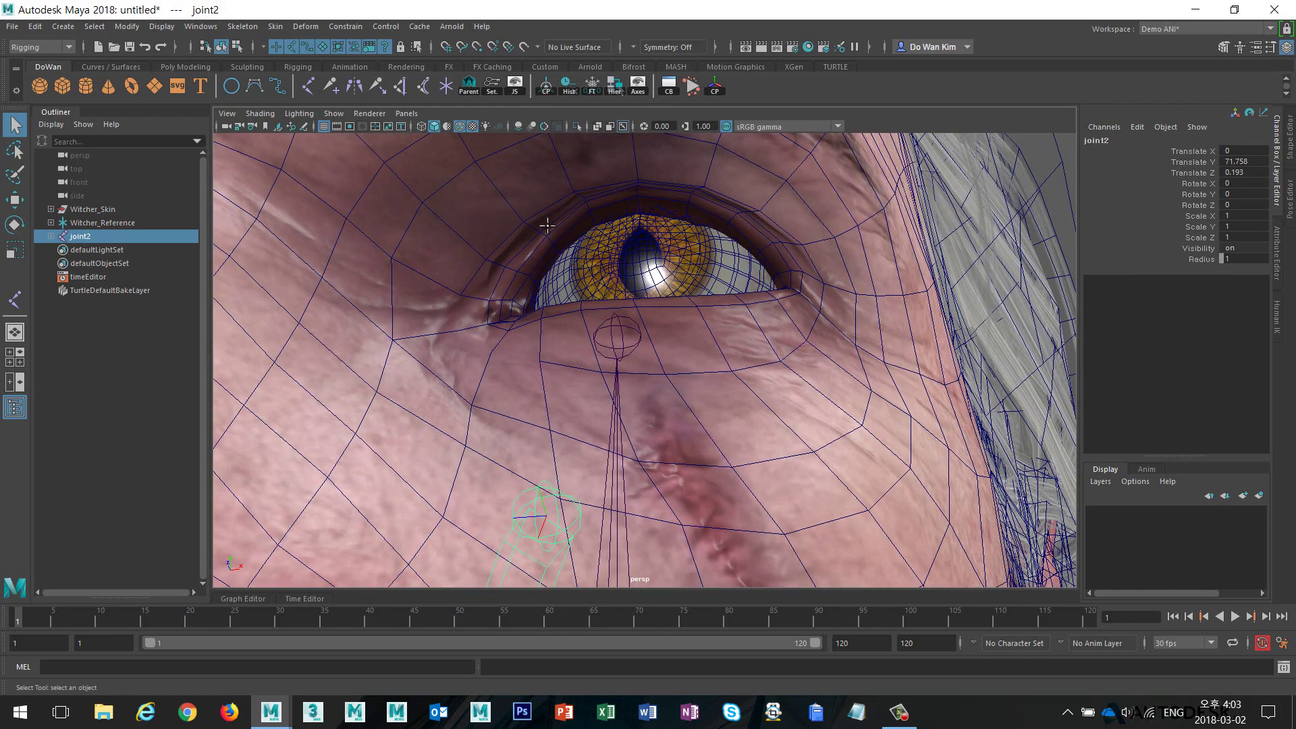
pyautogui.press('y')
pyautogui.press('v')
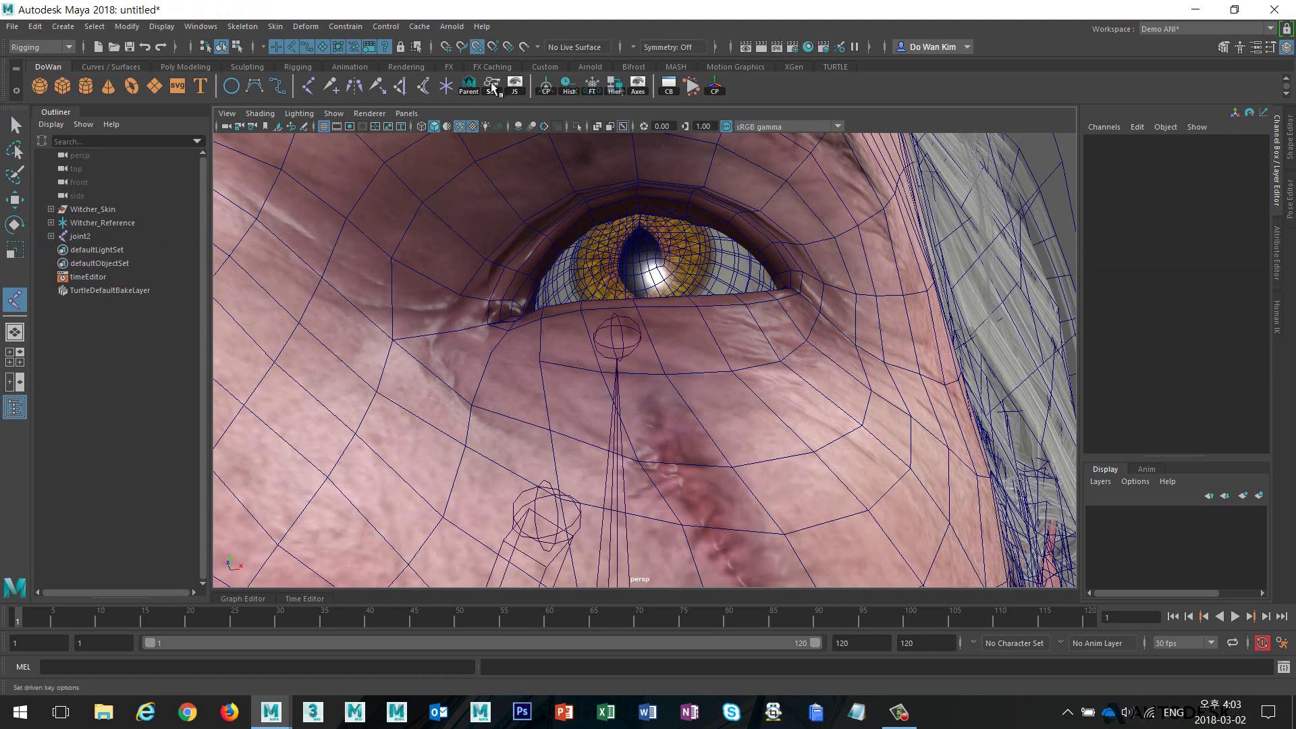
pyautogui.click(637, 195)
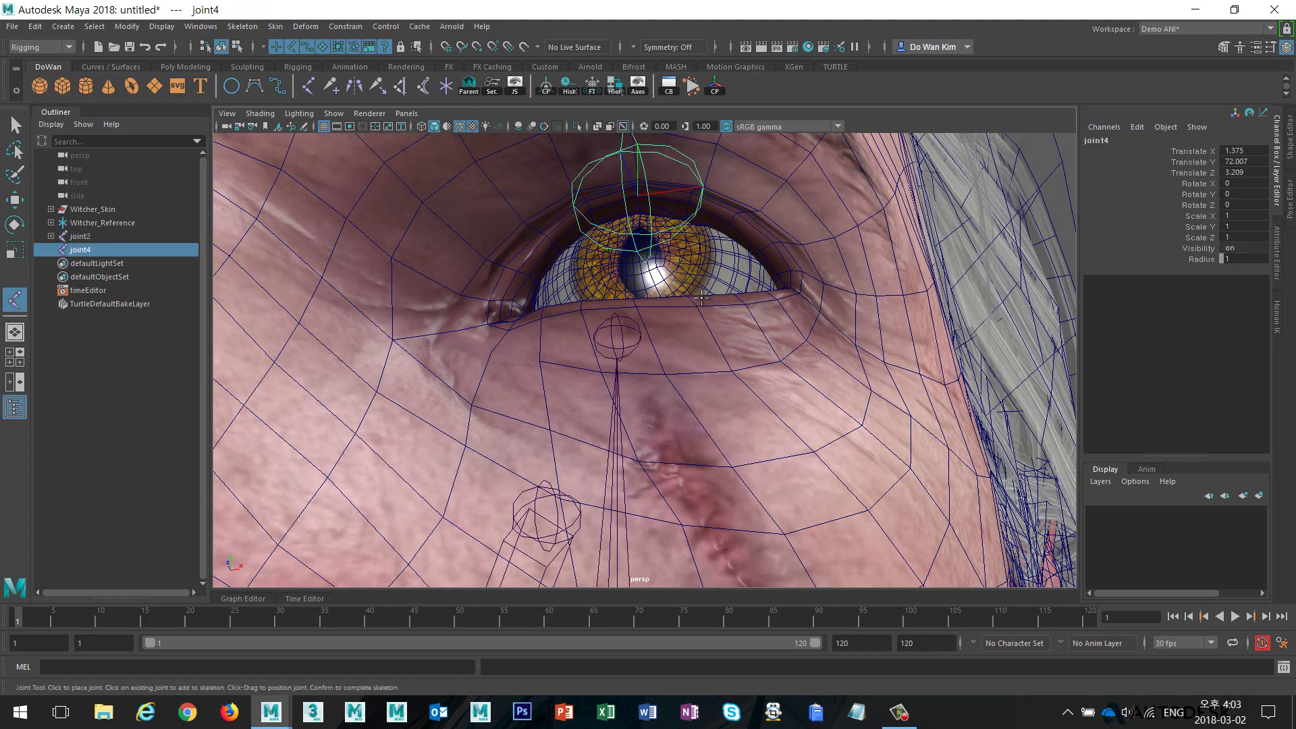
pyautogui.press('q')
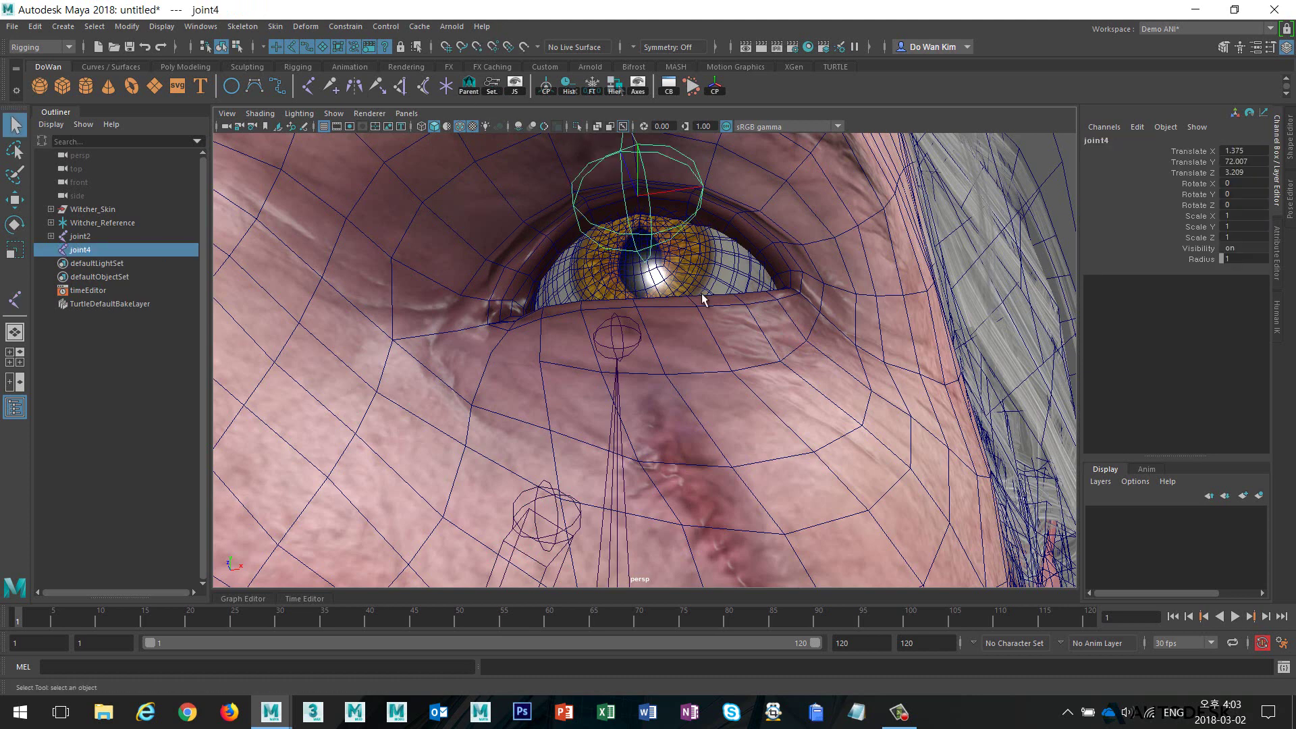
# - Create a single joint on the left eye's lower eyelid, at about 1.356, 71.572, 3.19
pyautogui.keyDown('alt'); pyautogui.moveTo(687, 332); pyautogui.dragTo(710, 299); pyautogui.keyUp('alt')
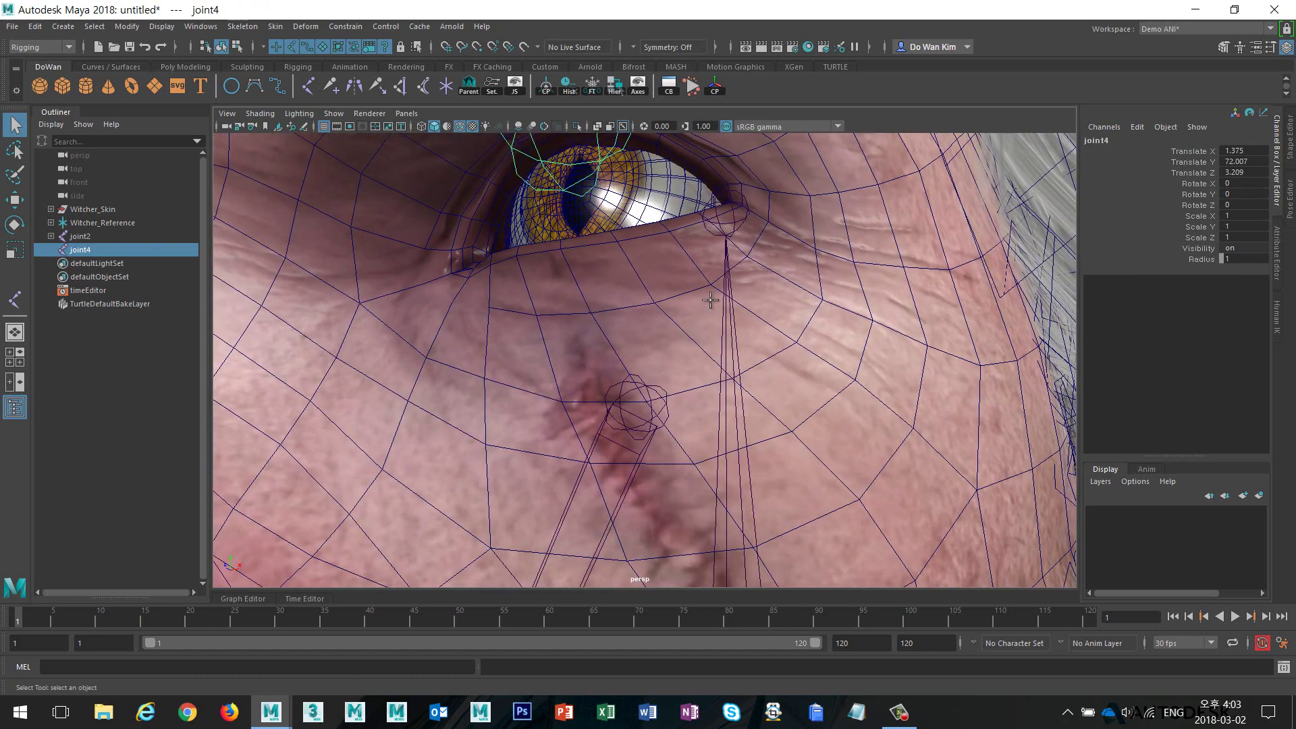
pyautogui.press('g')
pyautogui.keyDown('alt'); pyautogui.moveTo(586, 301); pyautogui.dragTo(569, 338); pyautogui.keyUp('alt')
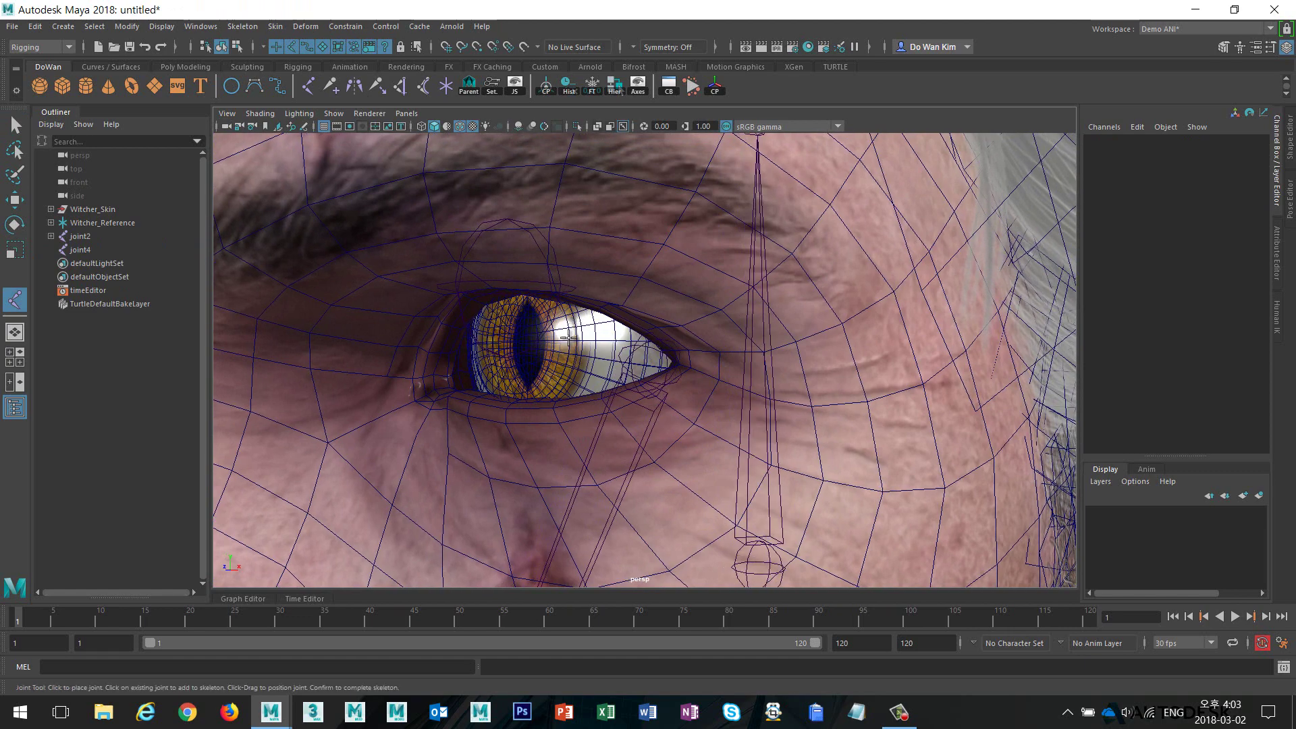
pyautogui.click(509, 405)
pyautogui.press('q')
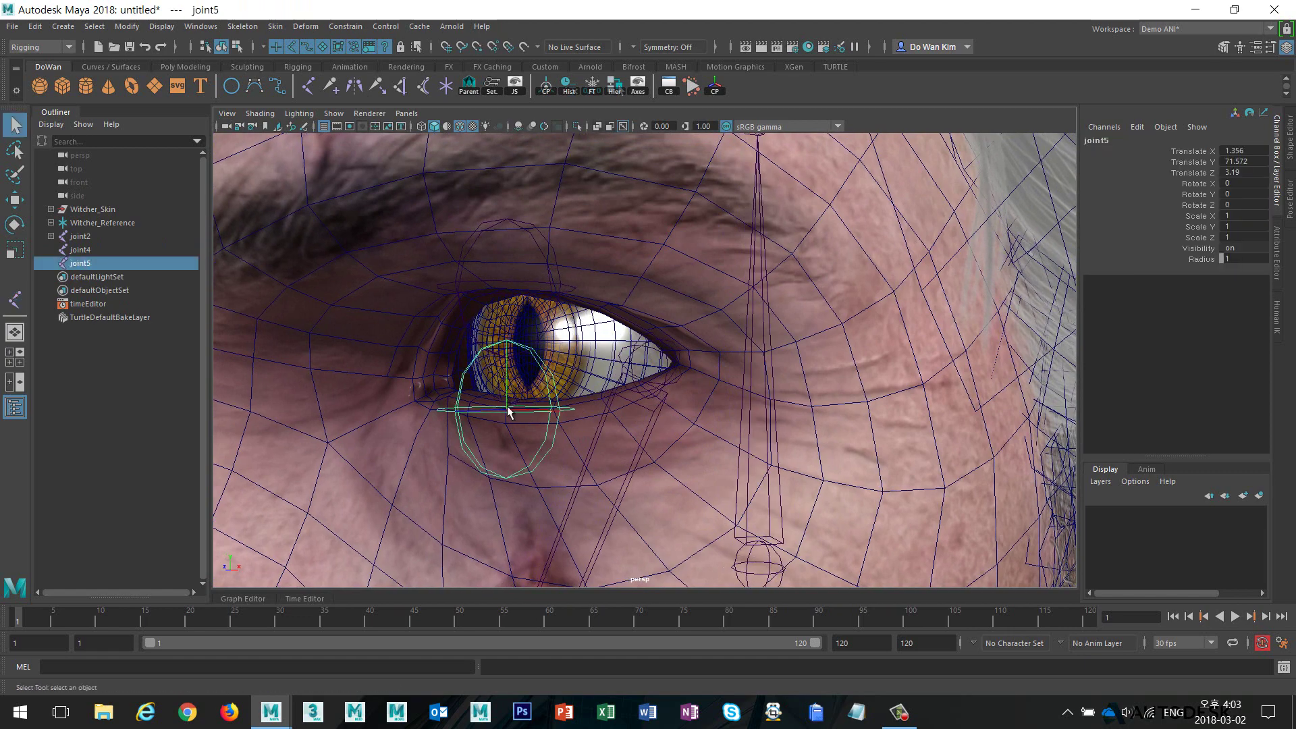
# - Create a single joint snapped to the middle of the upper lip, at about 0, 68.841, 3.96
pyautogui.keyDown('alt'); pyautogui.moveTo(620, 431); pyautogui.dragTo(364, 420, button='right'); pyautogui.keyUp('alt')
pyautogui.keyDown('alt'); pyautogui.moveTo(410, 405); pyautogui.dragTo(435, 260, button='middle'); pyautogui.keyUp('alt')
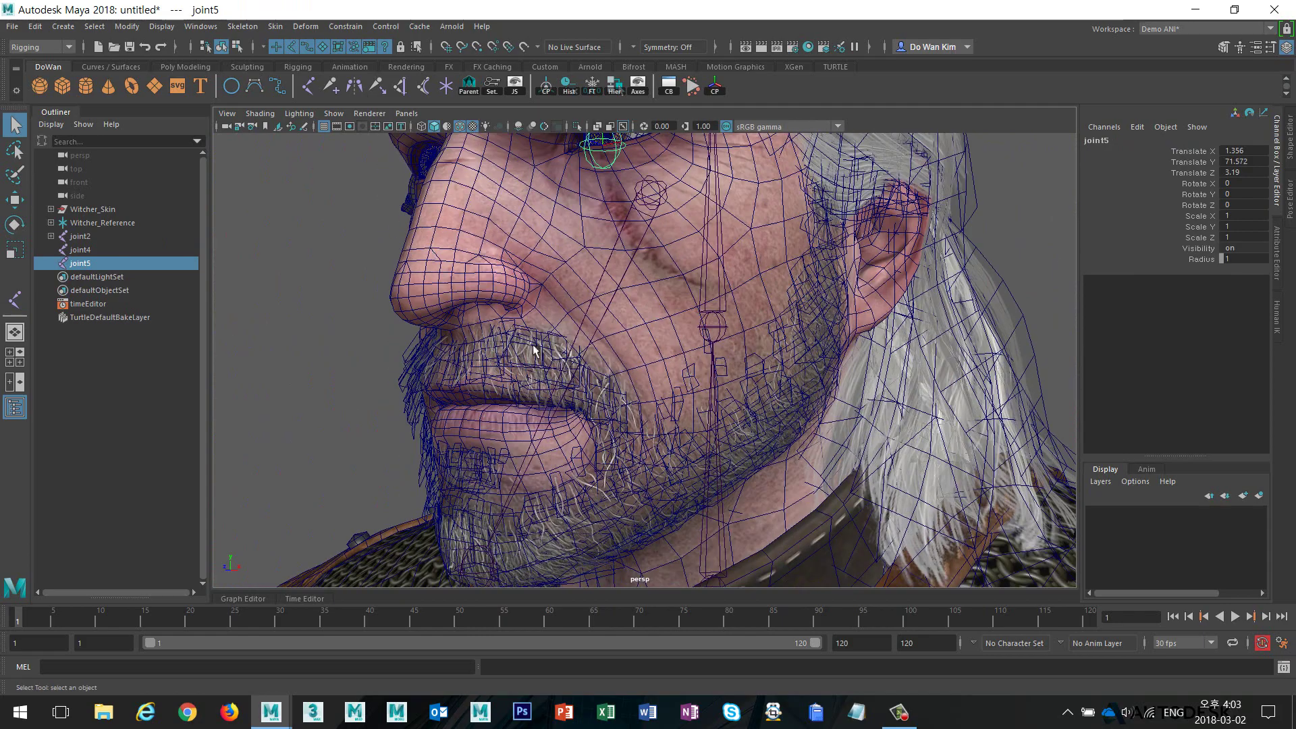
pyautogui.keyDown('alt'); pyautogui.moveTo(533, 348); pyautogui.dragTo(554, 340); pyautogui.keyUp('alt')
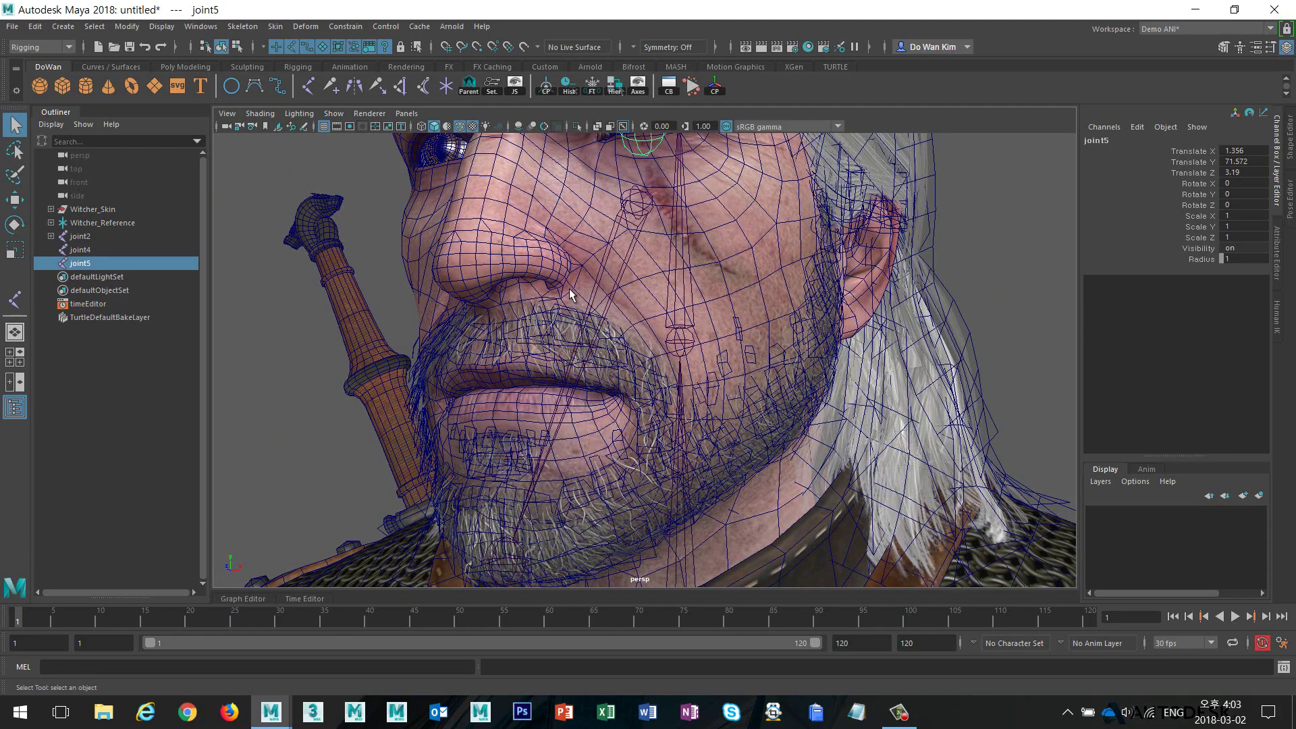
pyautogui.keyDown('alt'); pyautogui.moveTo(533, 295); pyautogui.dragTo(728, 234); pyautogui.keyUp('alt')
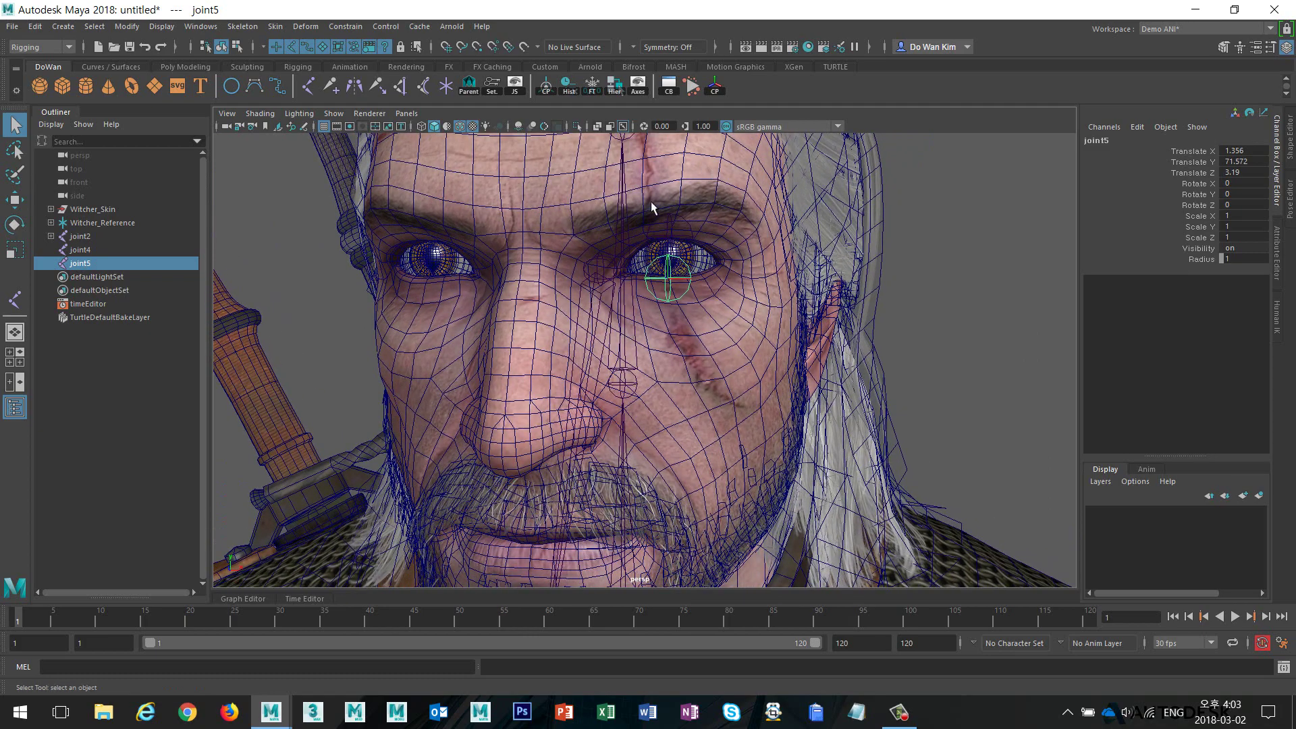
pyautogui.moveTo(672, 341)
pyautogui.keyDown('alt'); pyautogui.mouseDown(button='middle')
pyautogui.moveTo(659, 334)
pyautogui.moveTo(686, 332)
pyautogui.mouseUp(button='middle'); pyautogui.keyUp('alt')
pyautogui.scroll(5, 659, 326)
pyautogui.click(622, 322)
pyautogui.press('j')
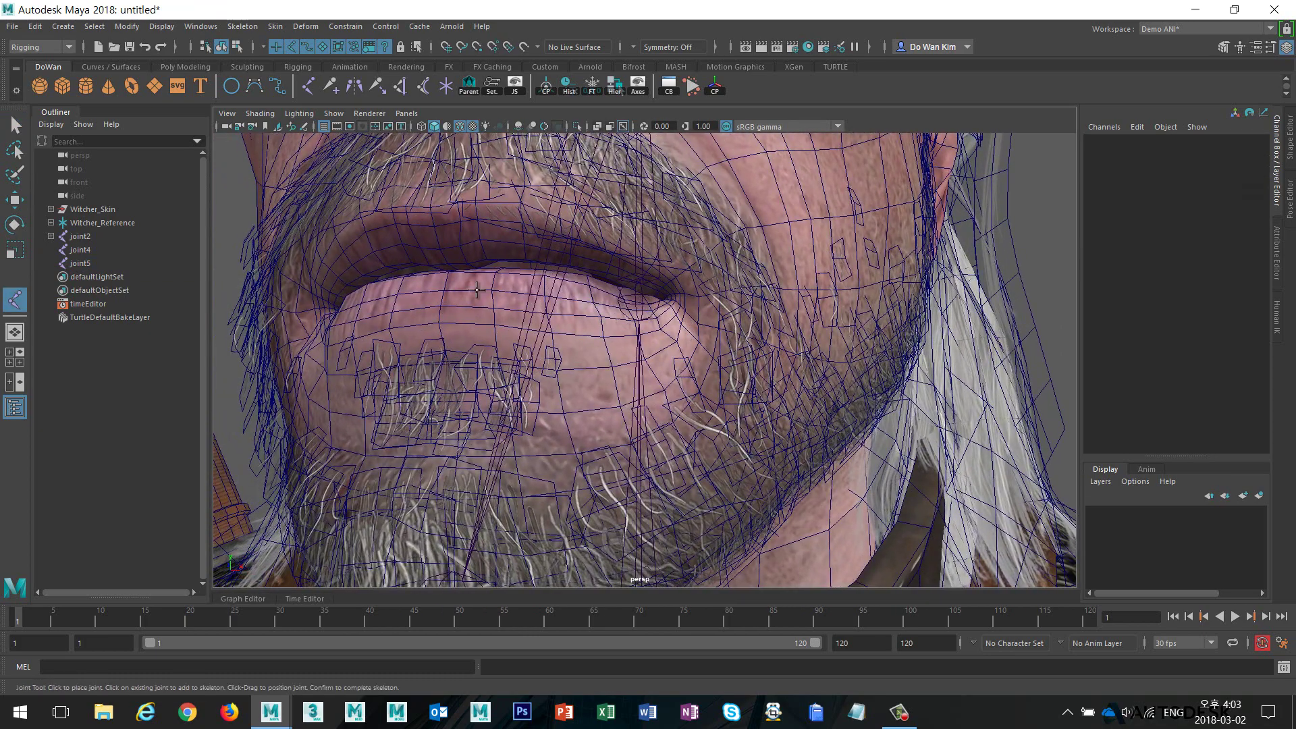
pyautogui.click(437, 248)
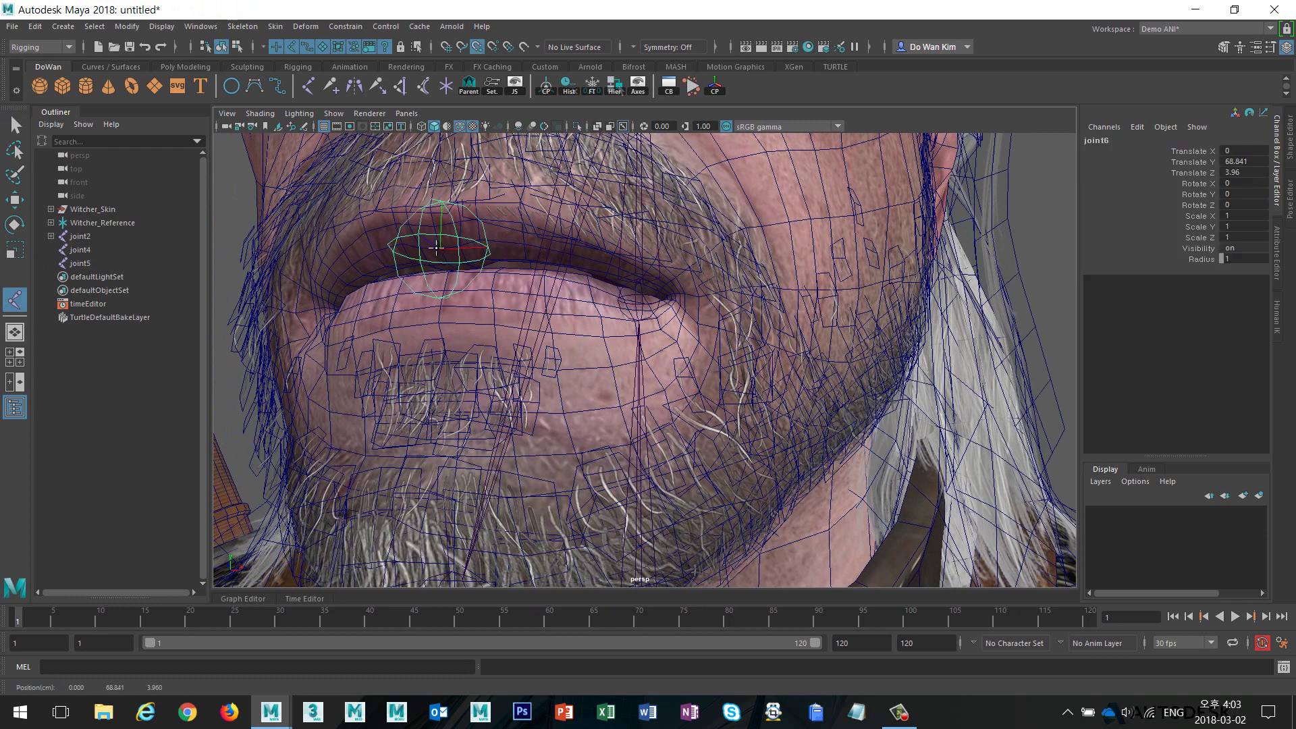
pyautogui.press('Return')
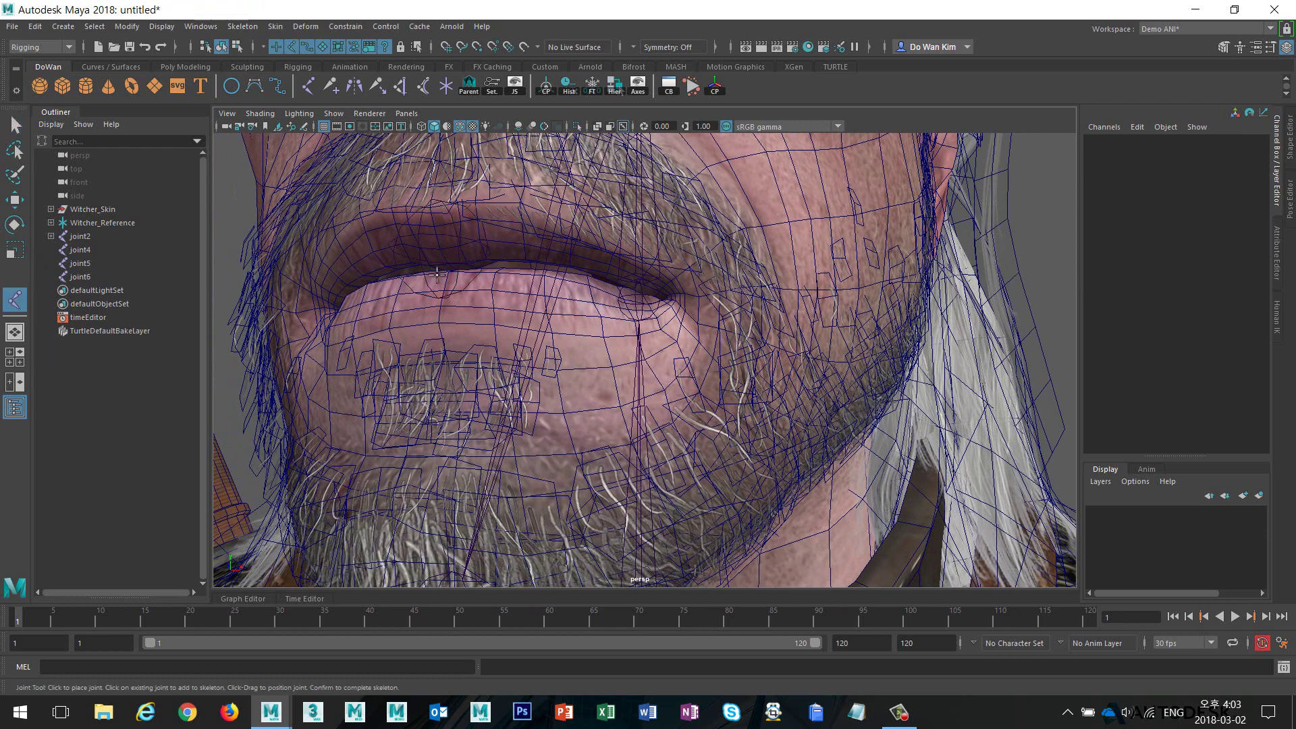
# - Create a single joint snapped to the middle of the lower lip, at about 0, 68.562, 3.927
pyautogui.press('v')
pyautogui.click(439, 301)
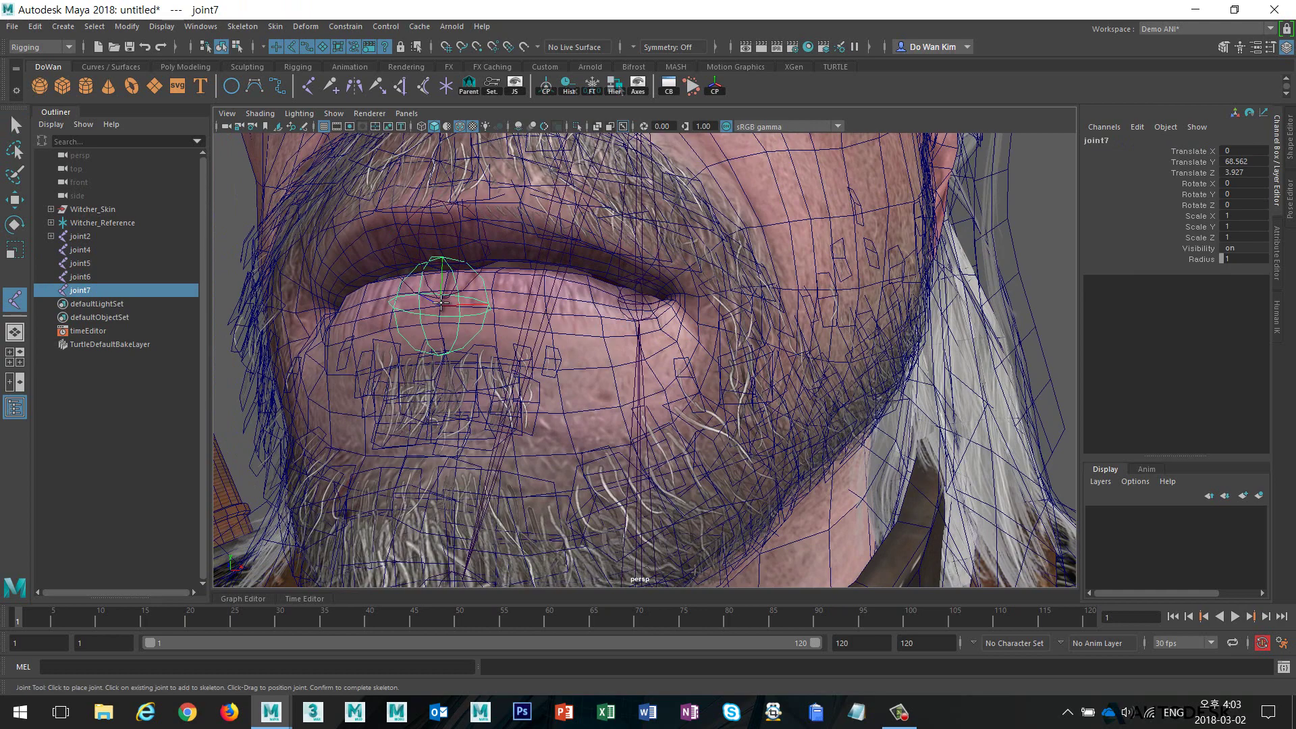
pyautogui.press('q')
# - Create a single joint snapped to the left corner of the mouth, at about 1.1, 68.757, 3.193
pyautogui.keyDown('alt'); pyautogui.moveTo(444, 308); pyautogui.dragTo(478, 310); pyautogui.keyUp('alt')
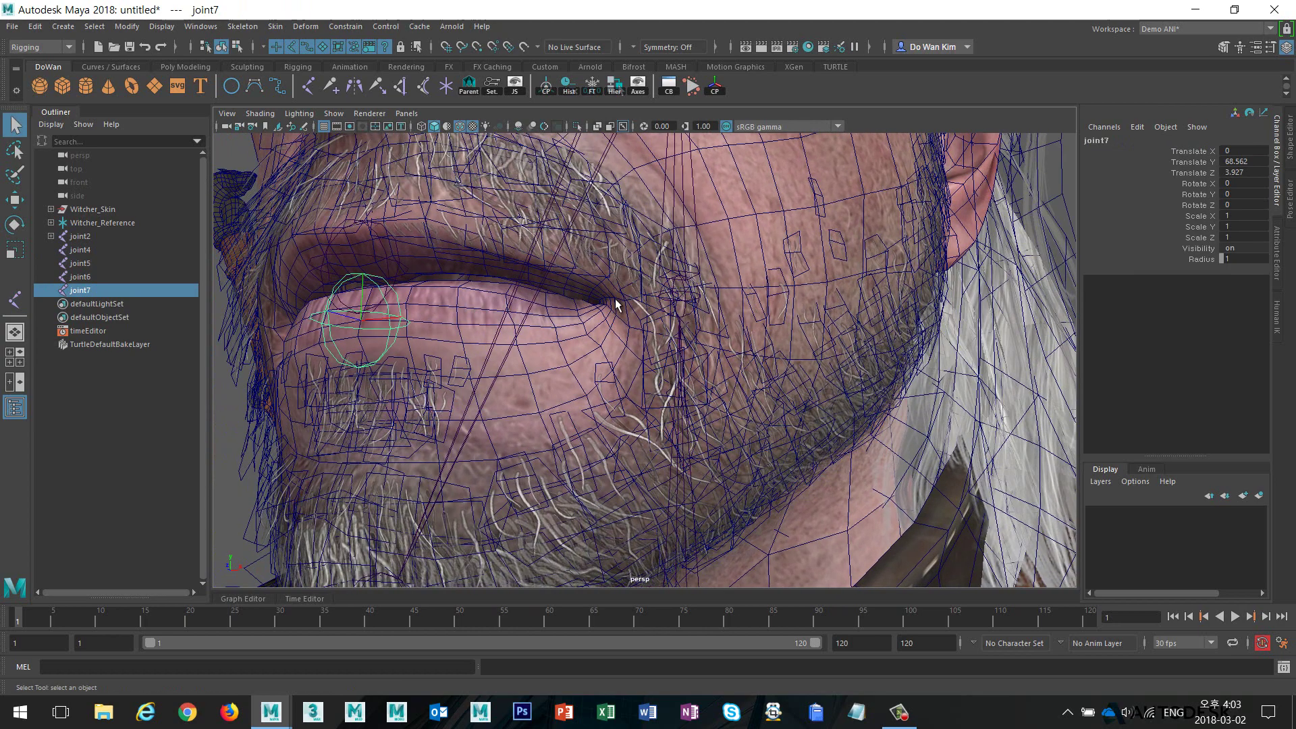
pyautogui.keyDown('alt'); pyautogui.moveTo(609, 343); pyautogui.dragTo(606, 339); pyautogui.keyUp('alt')
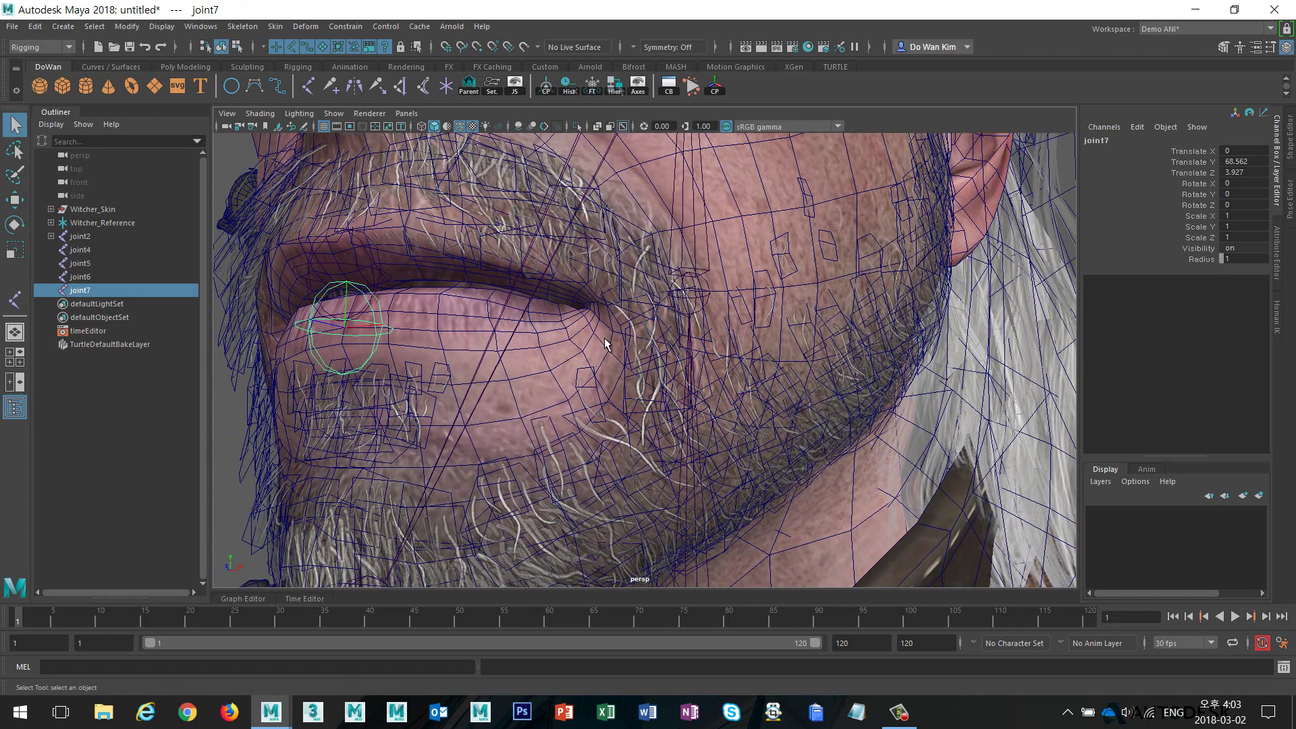
pyautogui.press('y')
pyautogui.press('v')
pyautogui.click(593, 305)
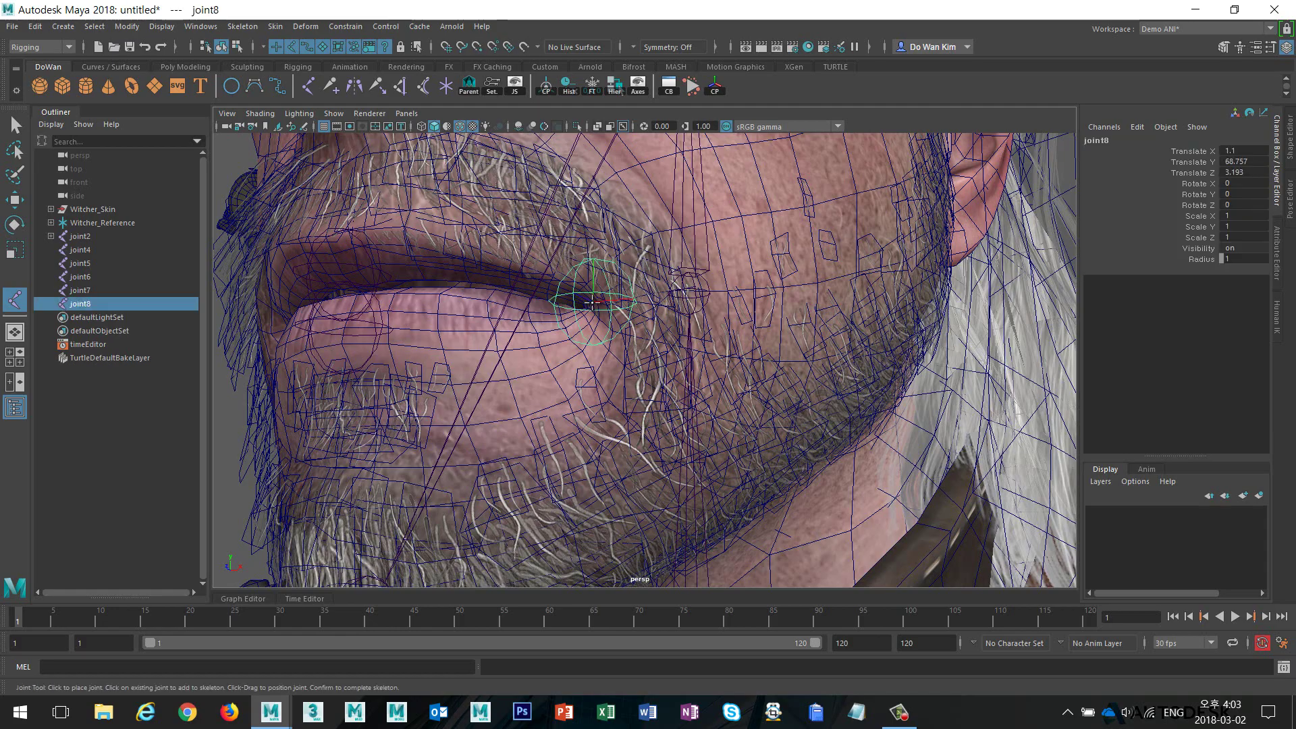
pyautogui.keyDown('alt'); pyautogui.moveTo(592, 304); pyautogui.dragTo(656, 315); pyautogui.keyUp('alt')
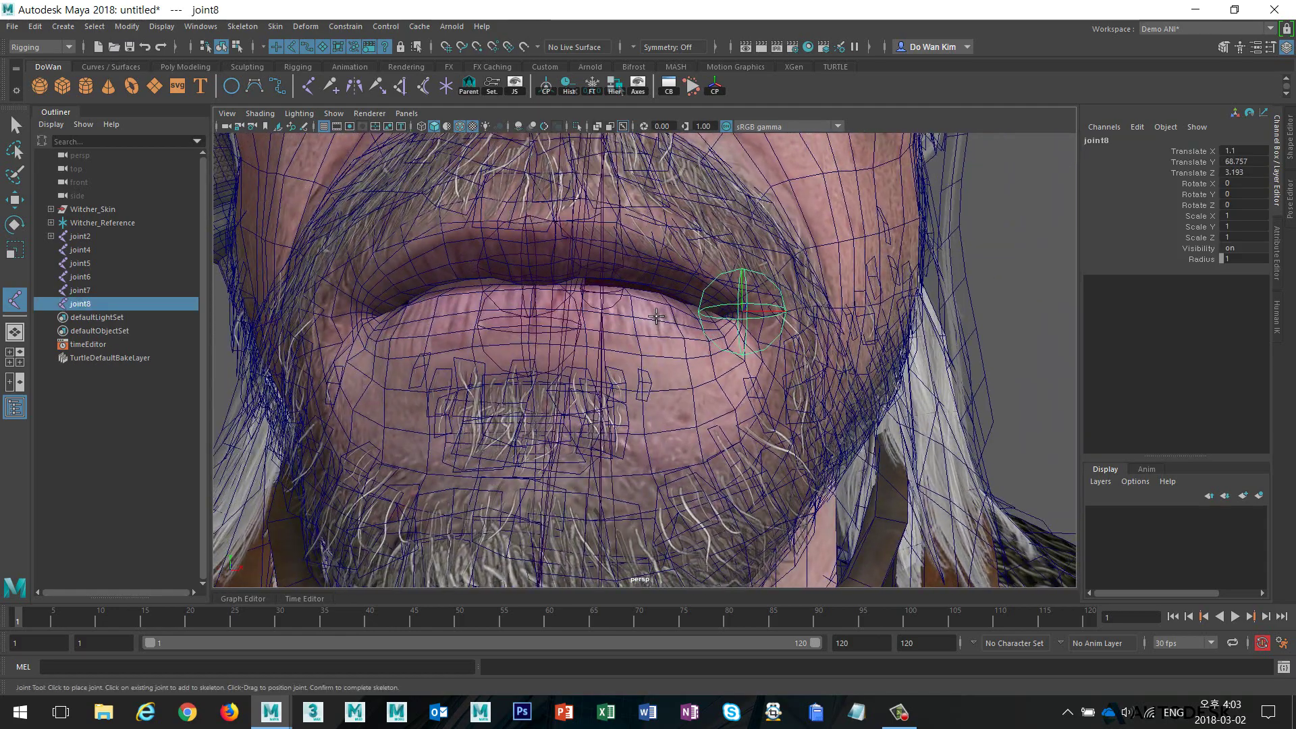
pyautogui.press('q')
# - Hide the polygon meshes in the perspective view so only the joints are displayed, and clear the selection
pyautogui.scroll(-10, 656, 315)
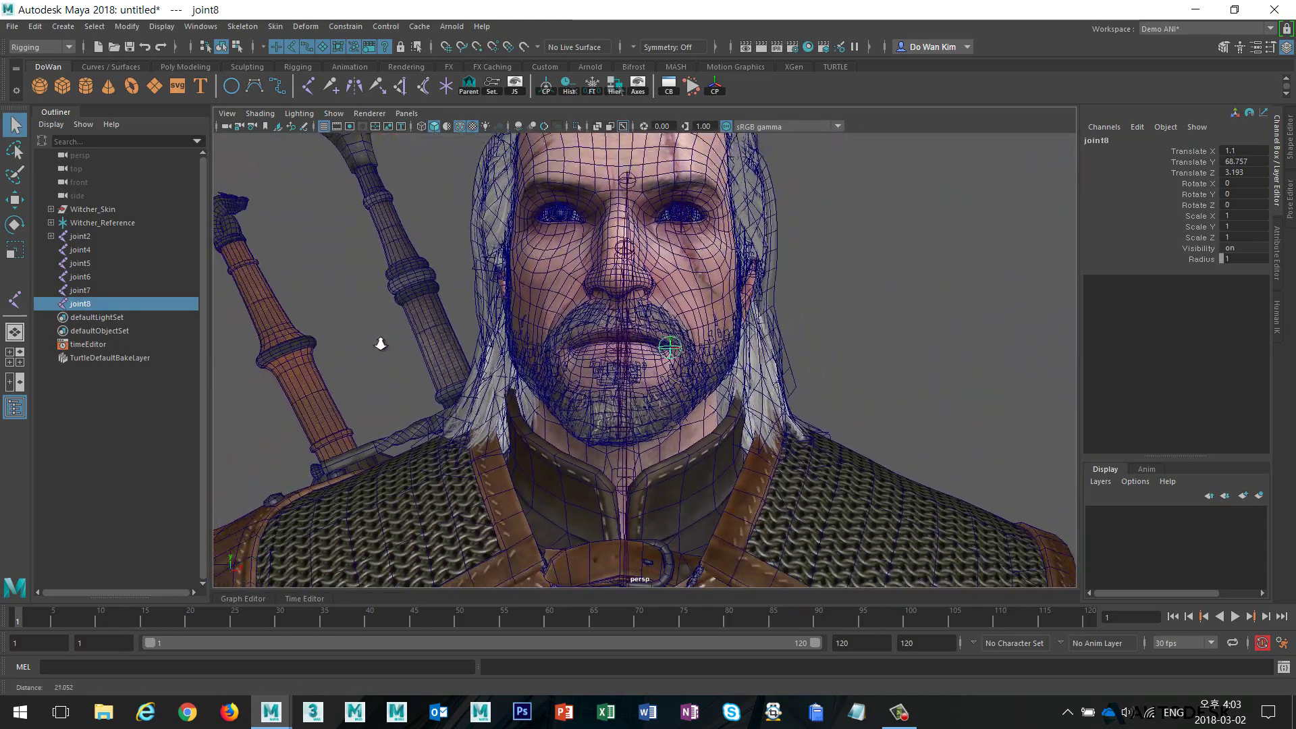
pyautogui.click(334, 114)
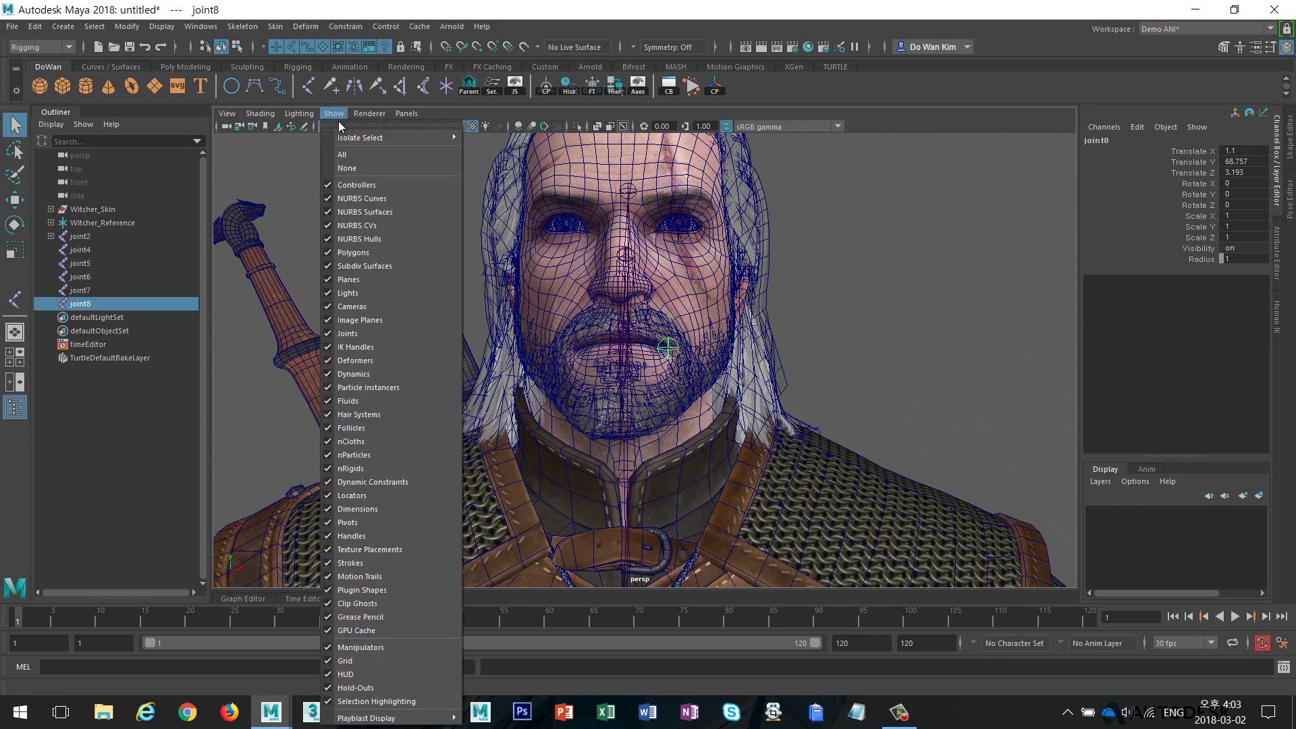
pyautogui.click(377, 254)
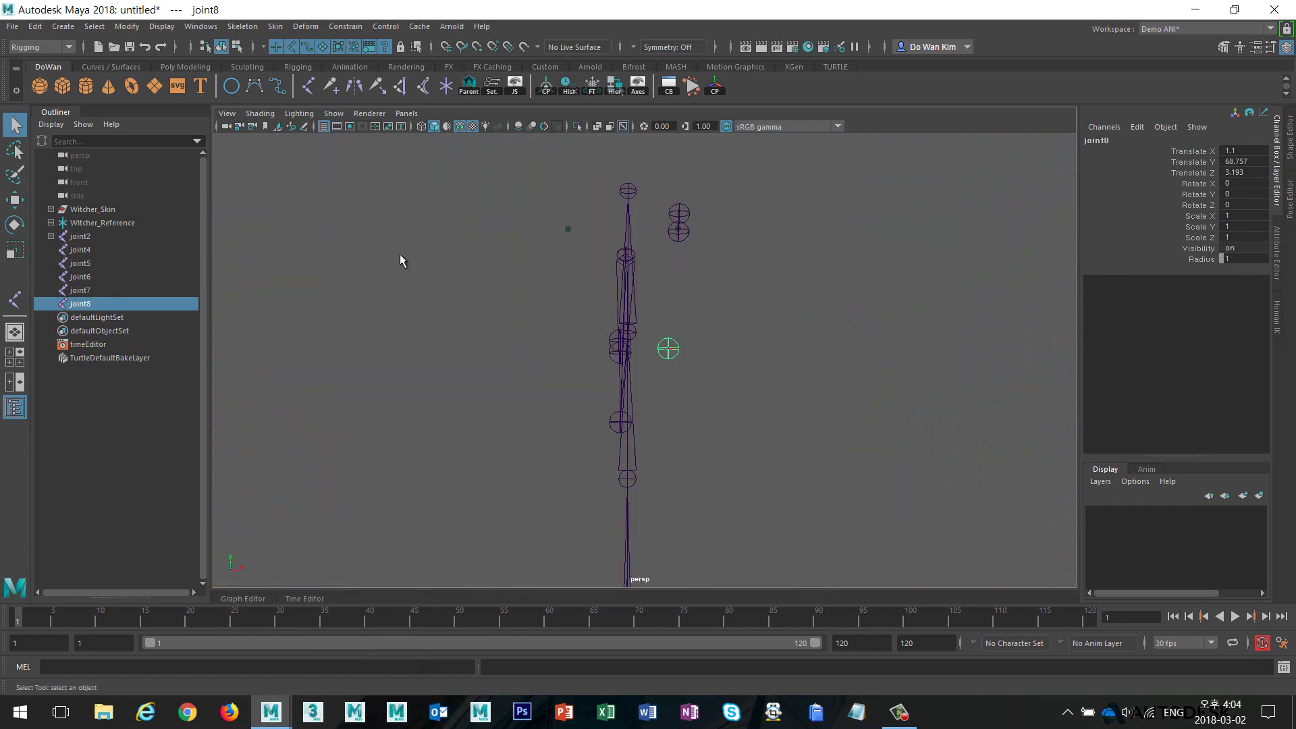
pyautogui.click(523, 304)
# - Duplicate the two left eyelid joints and the left mouth-corner joint, and set the copies' Translate X to -1.375
pyautogui.keyDown('alt'); pyautogui.moveTo(525, 338); pyautogui.dragTo(605, 346); pyautogui.keyUp('alt')
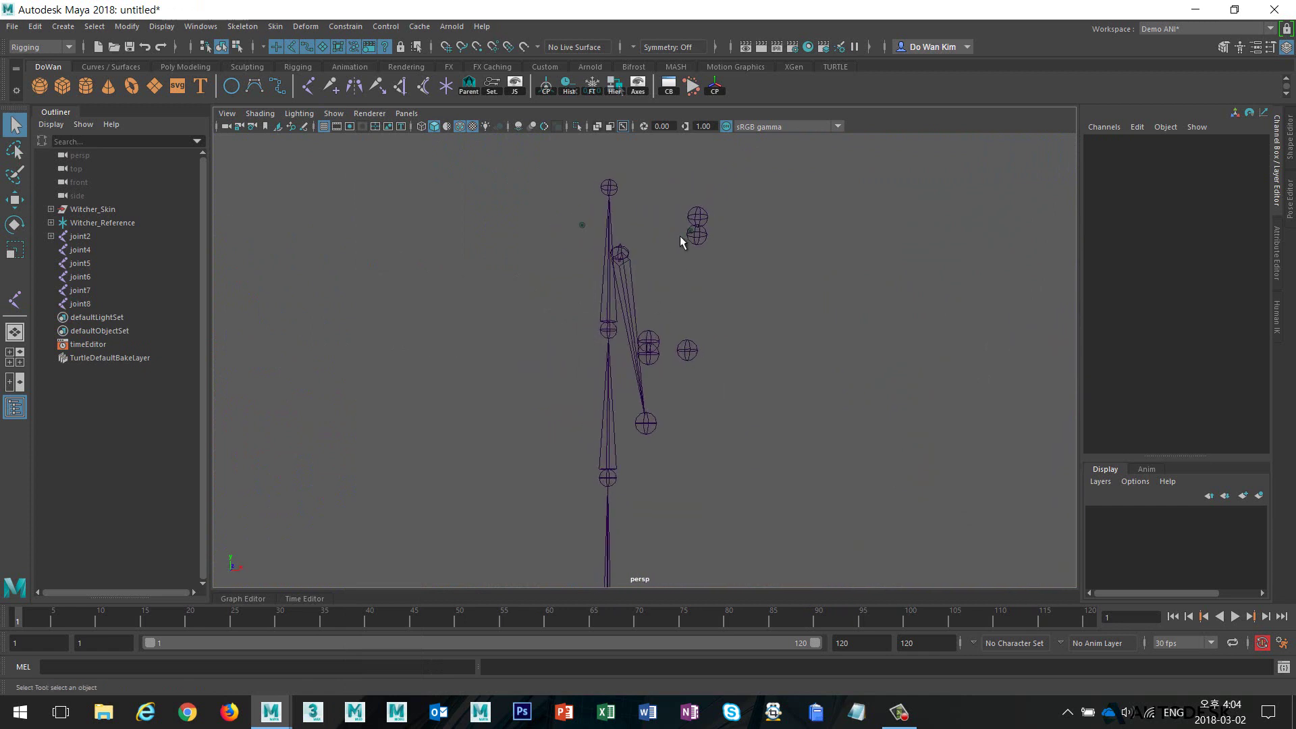
pyautogui.moveTo(682, 190); pyautogui.dragTo(743, 372)
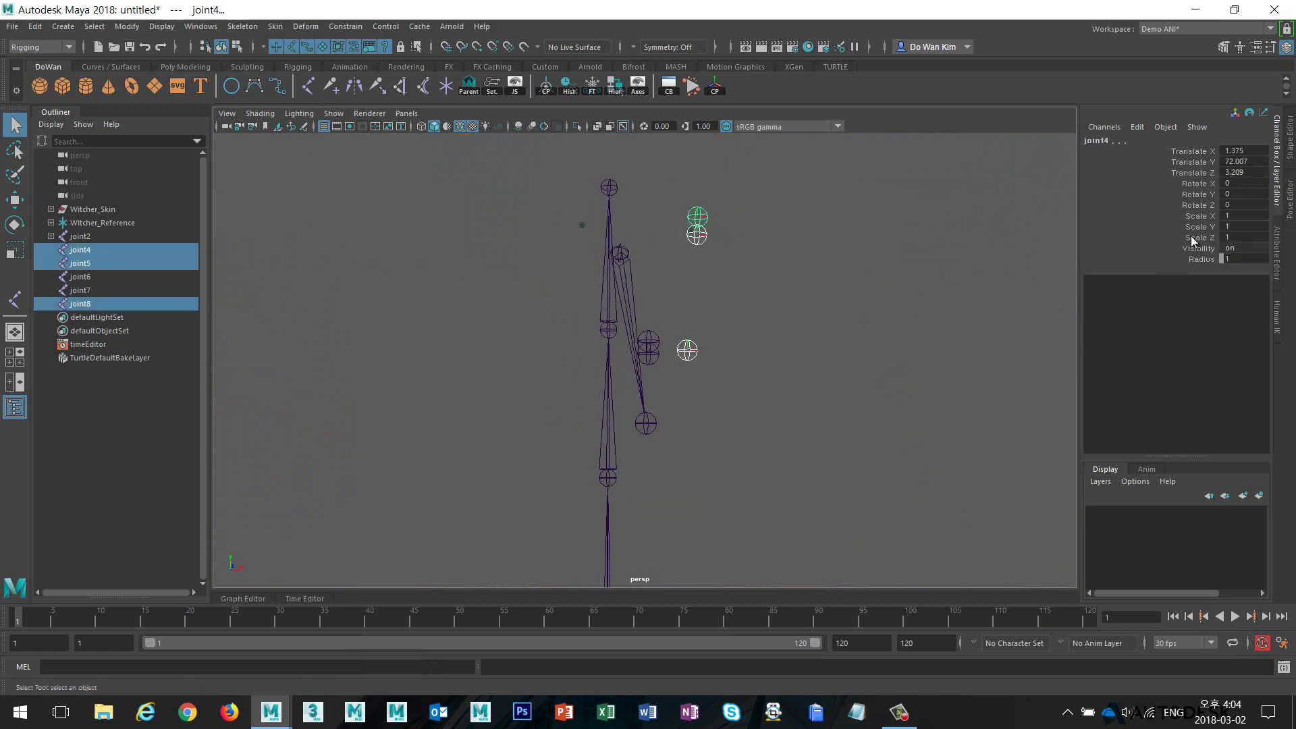
pyautogui.click(35, 27)
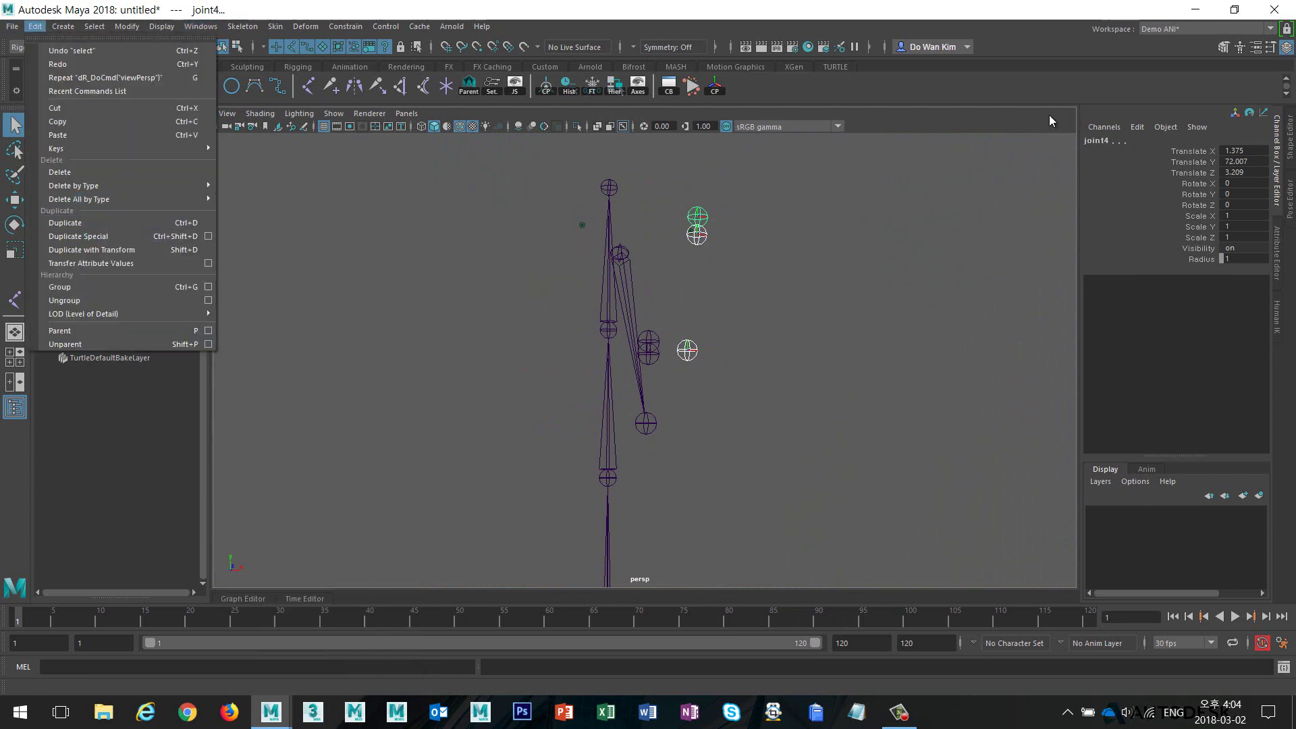
pyautogui.press('Escape')
pyautogui.hotkey('ctrl', 'd')
pyautogui.doubleClick(1236, 151)
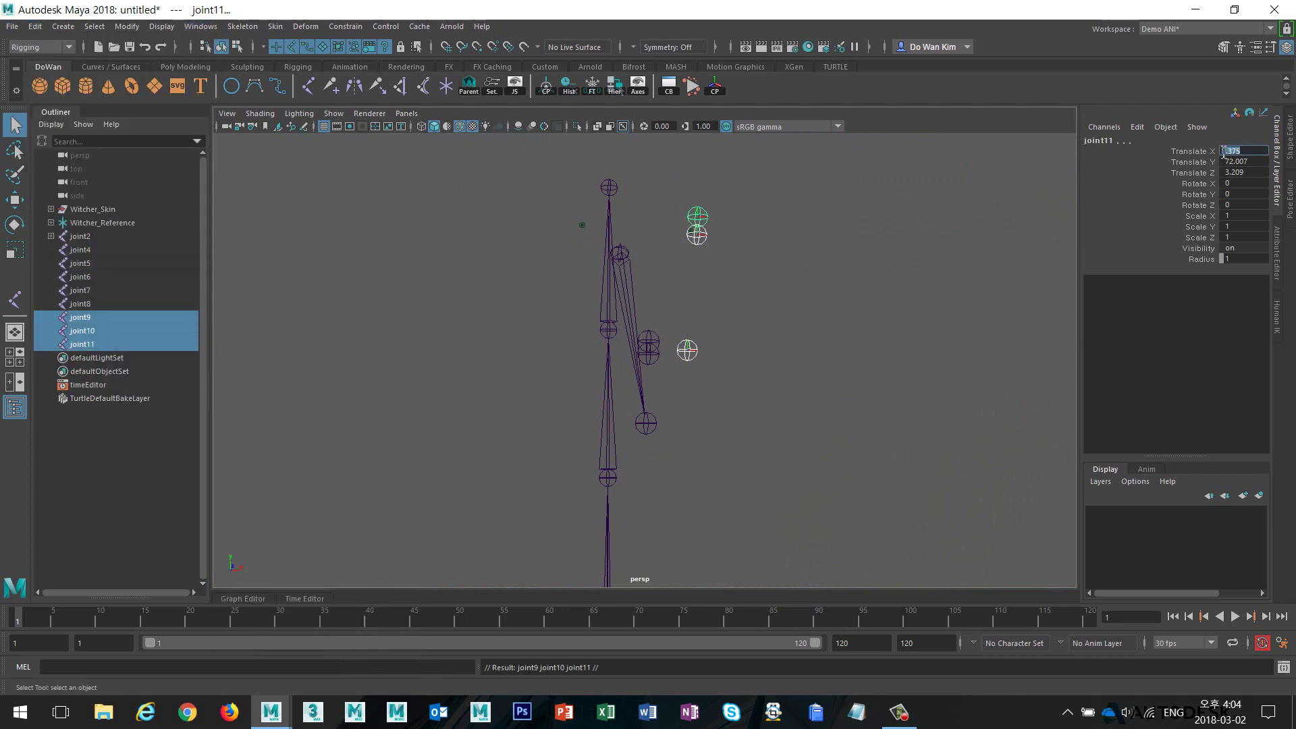
pyautogui.write('-')
pyautogui.press('Return')
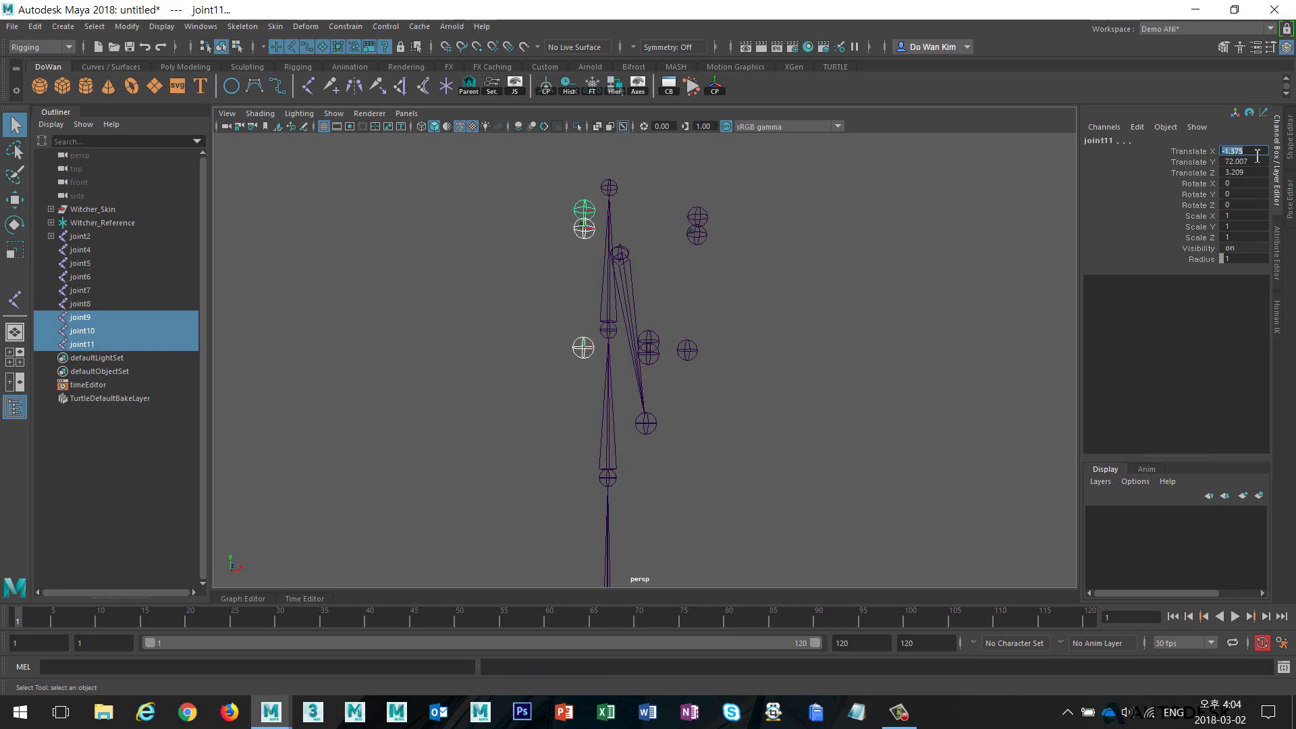
pyautogui.click(924, 403)
# - Compare the facial joints with the head and neck bones, with the polygon meshes shown and hidden
pyautogui.keyDown('alt'); pyautogui.moveTo(833, 380); pyautogui.dragTo(752, 372); pyautogui.keyUp('alt')
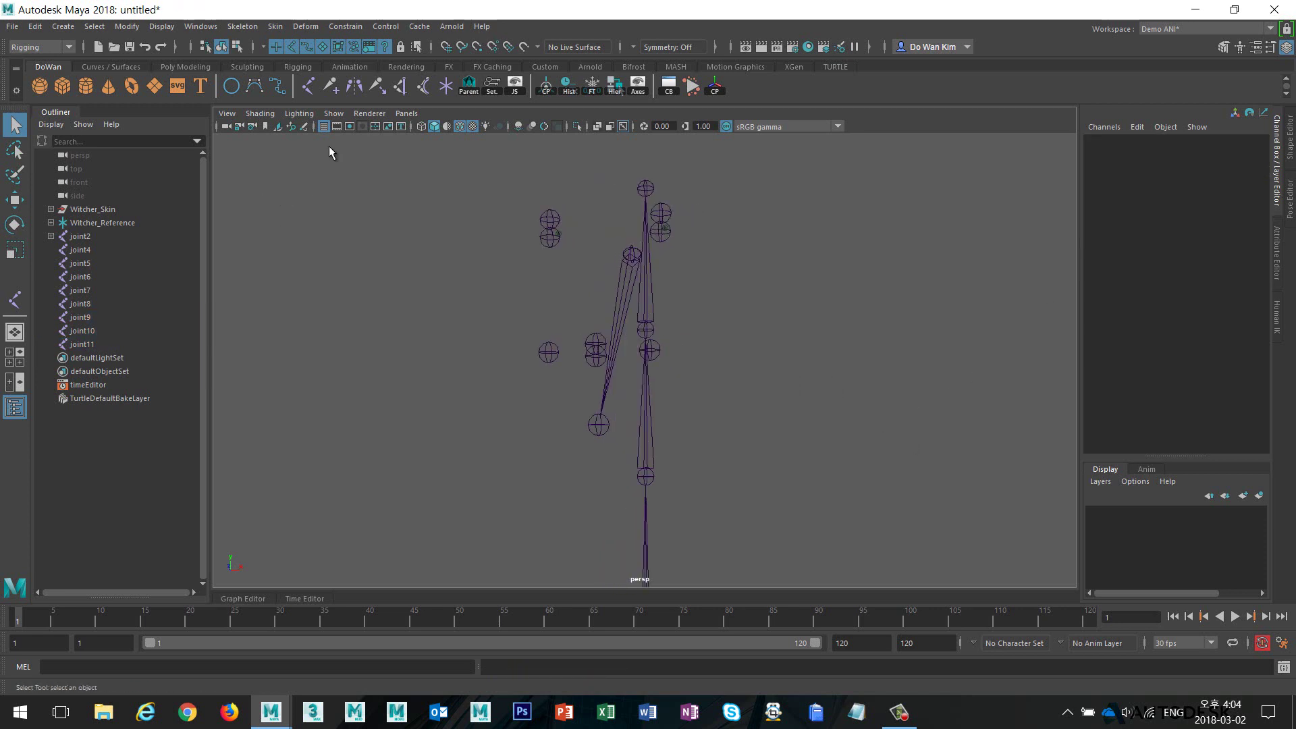
pyautogui.click(344, 154)
pyautogui.keyDown('alt'); pyautogui.moveTo(423, 209); pyautogui.dragTo(449, 287); pyautogui.keyUp('alt')
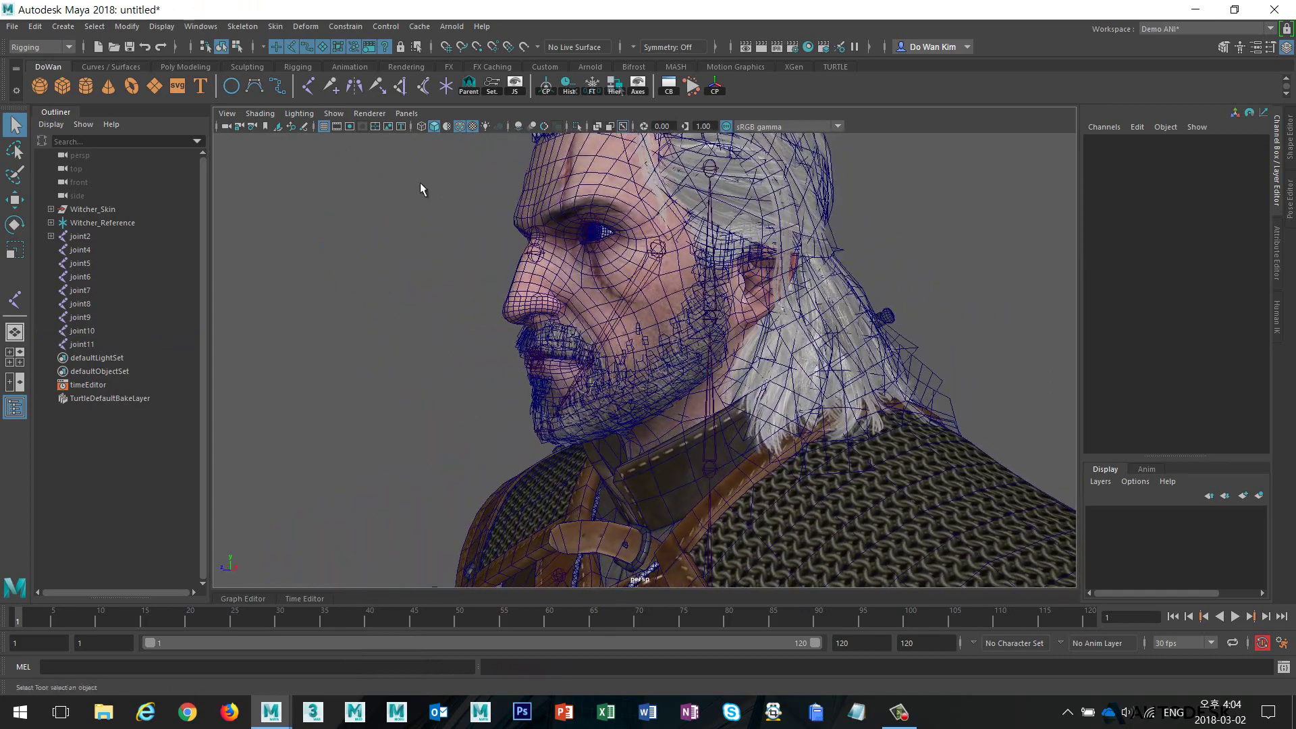
pyautogui.click(334, 114)
pyautogui.click(377, 253)
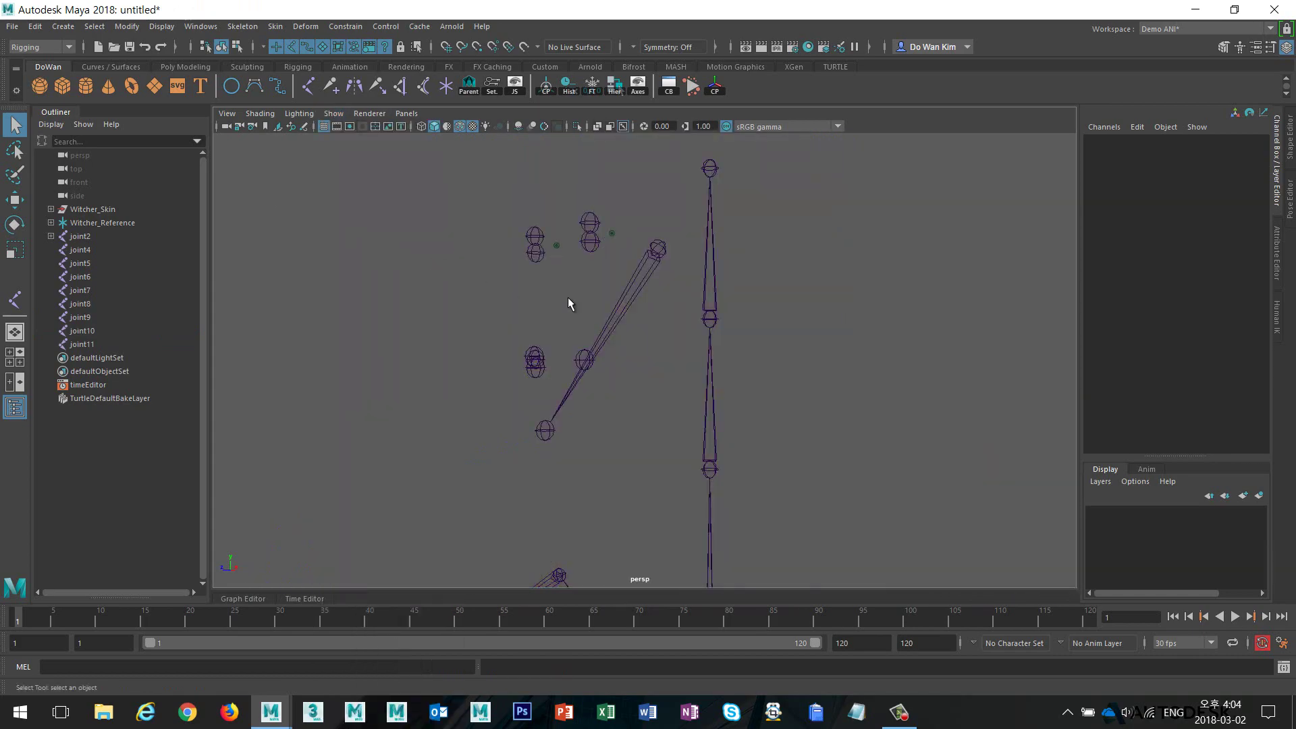
pyautogui.moveTo(702, 303); pyautogui.dragTo(764, 278)
pyautogui.keyDown('alt'); pyautogui.moveTo(828, 360); pyautogui.dragTo(768, 364); pyautogui.keyUp('alt')
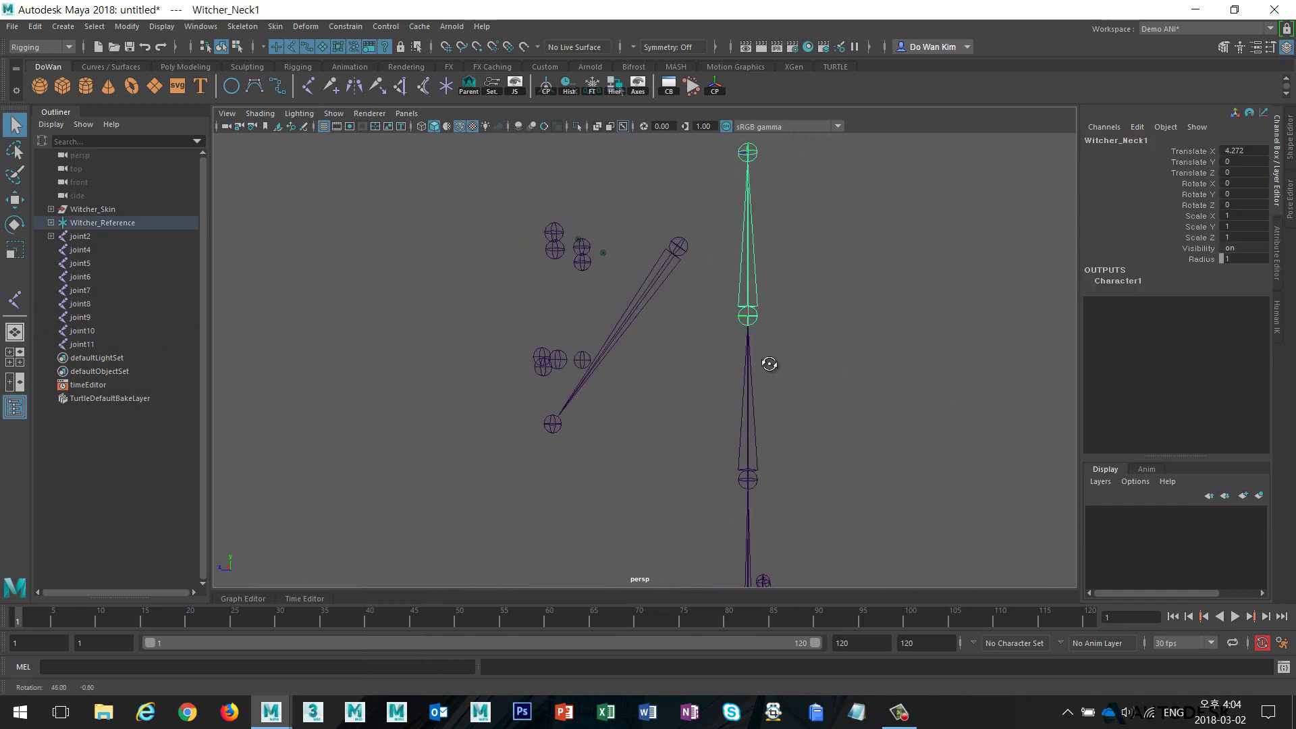
pyautogui.click(818, 382)
# - Show the polygon meshes again and parent the jaw chain to the Witcher_Neck1 joint
pyautogui.keyDown('alt'); pyautogui.moveTo(818, 382); pyautogui.dragTo(644, 381, button='right'); pyautogui.keyUp('alt')
pyautogui.click(665, 291)
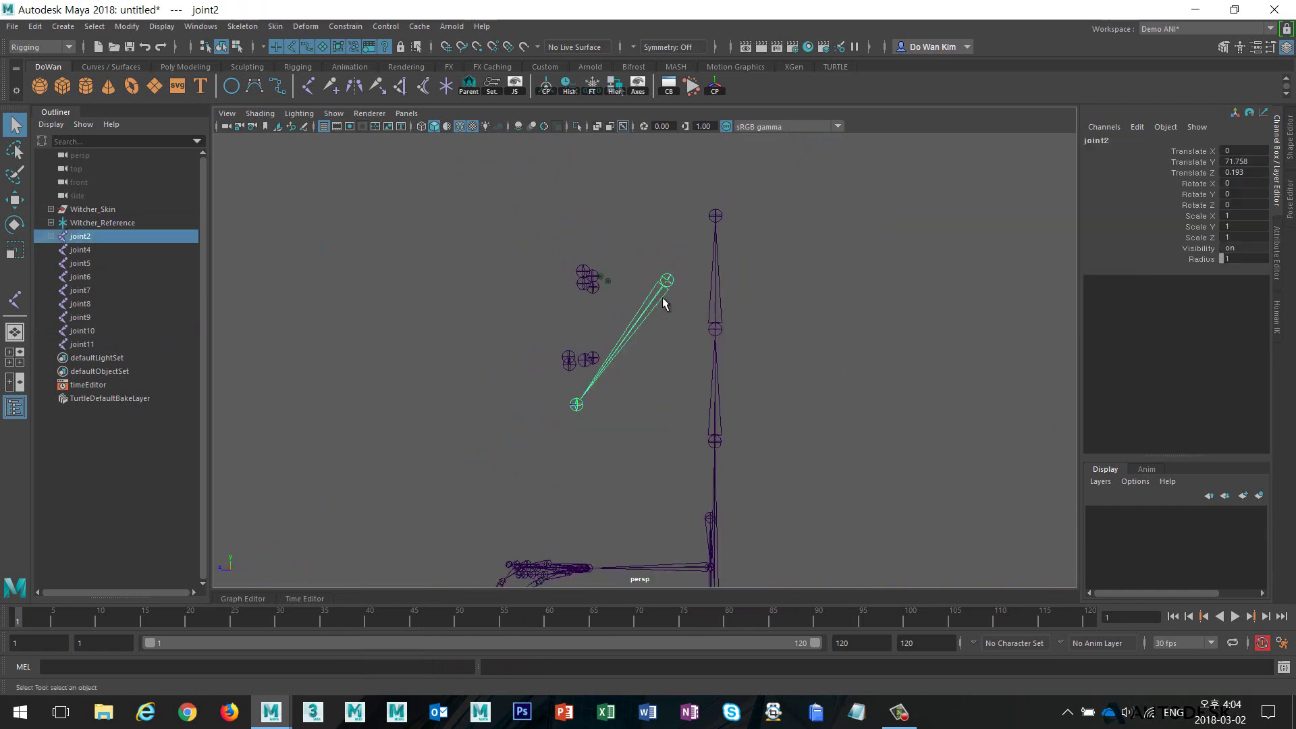
pyautogui.keyDown('alt'); pyautogui.moveTo(666, 304); pyautogui.dragTo(669, 378); pyautogui.keyUp('alt')
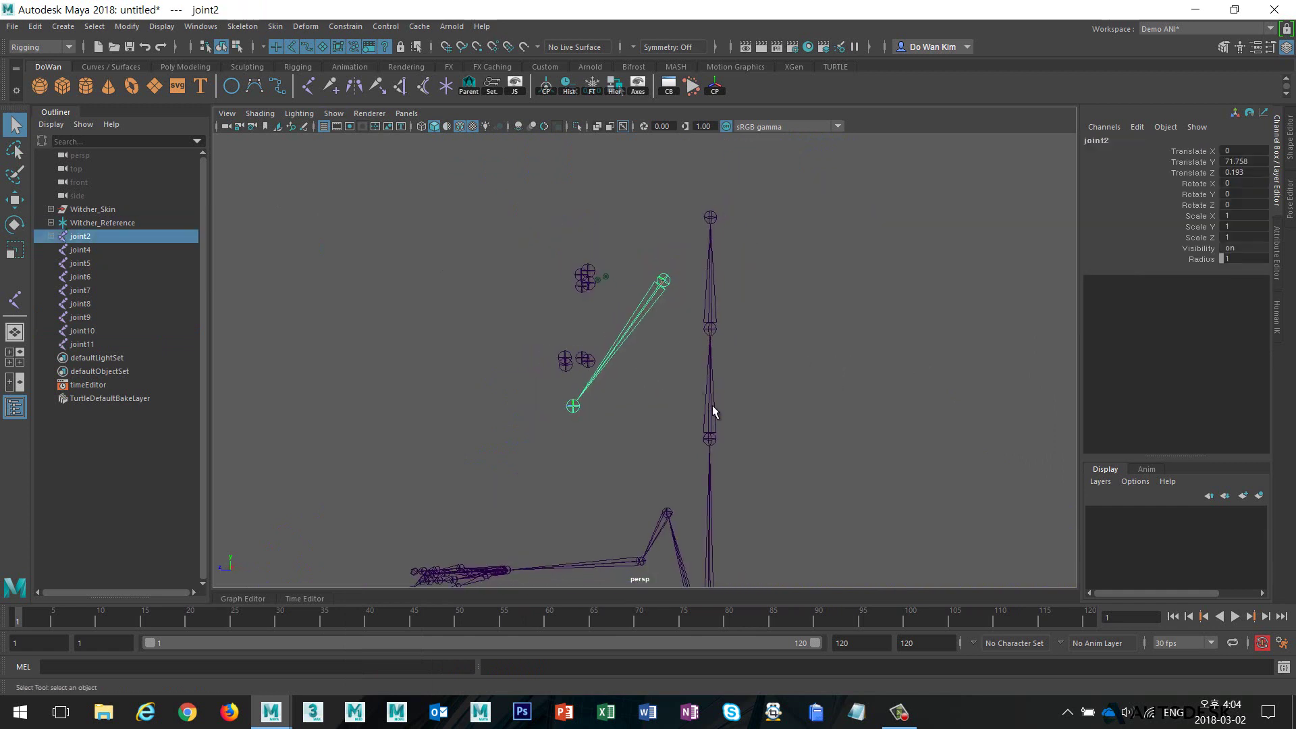
pyautogui.click(338, 116)
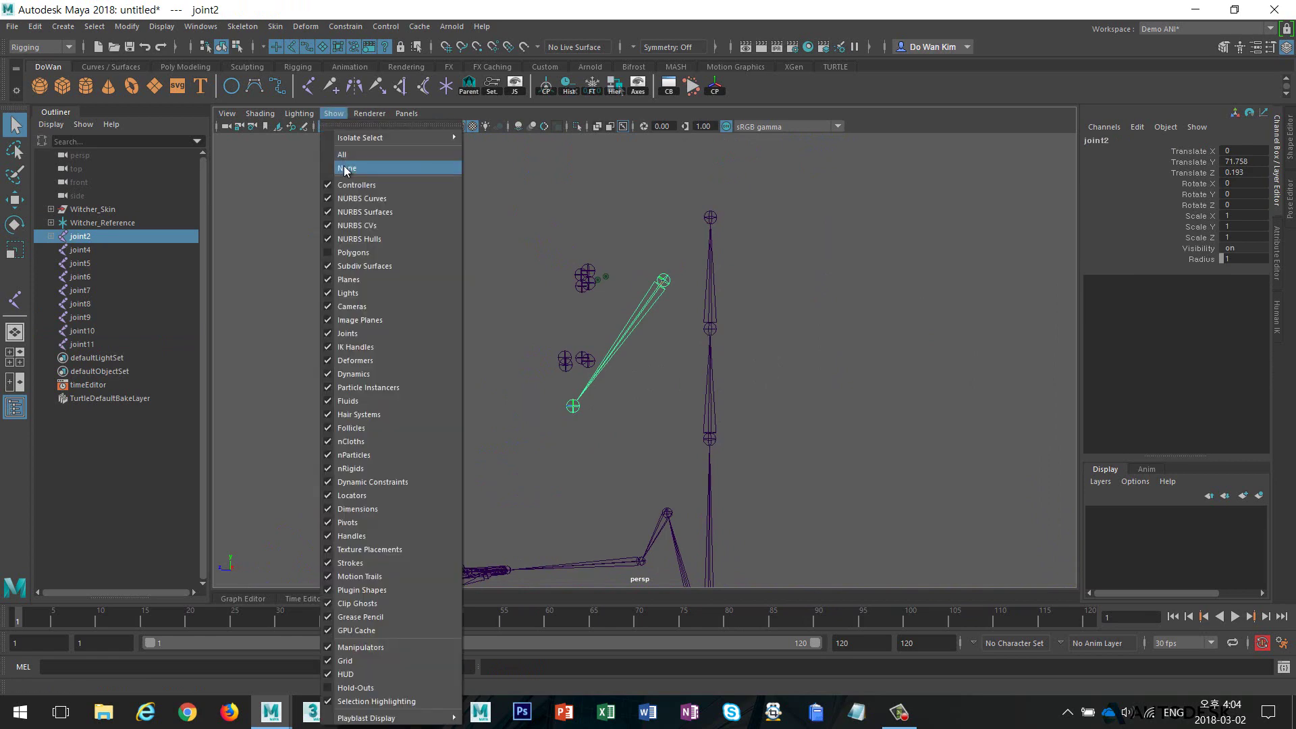
pyautogui.click(364, 250)
pyautogui.keyDown('alt'); pyautogui.moveTo(363, 251); pyautogui.dragTo(501, 277); pyautogui.keyUp('alt')
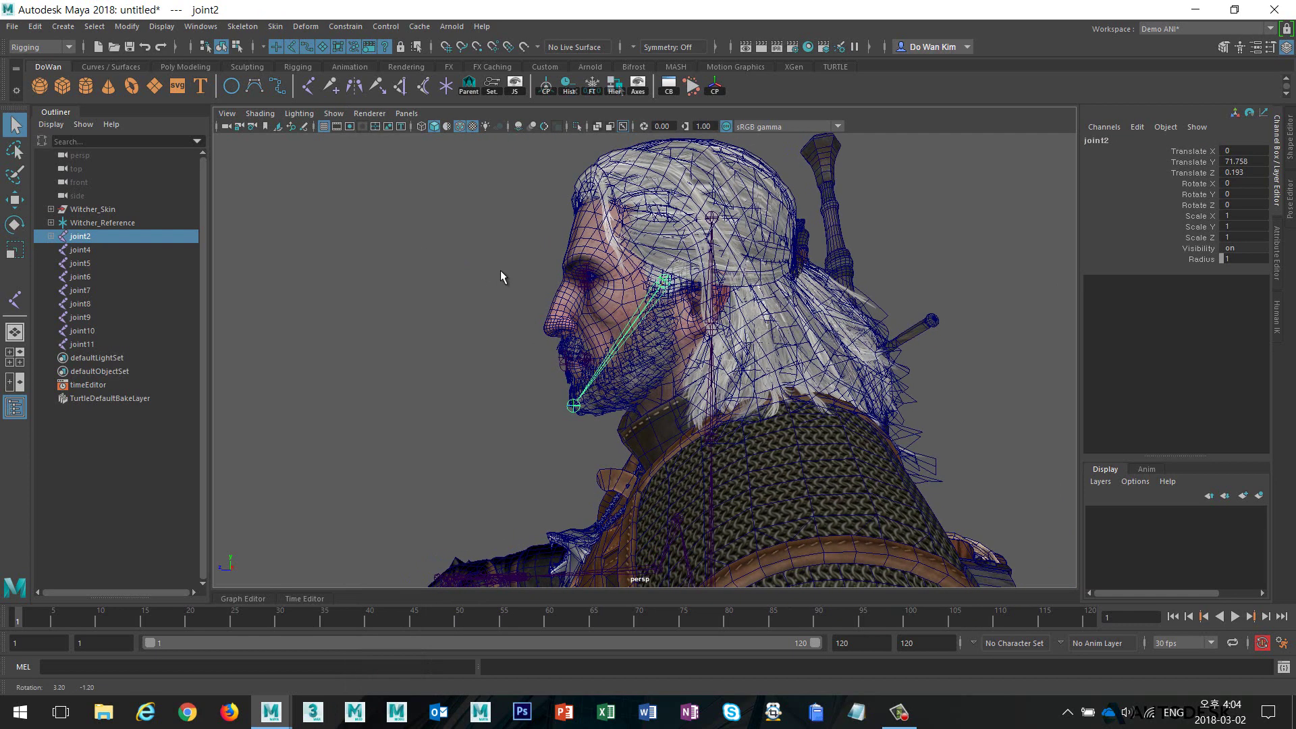
pyautogui.keyDown('shift'); pyautogui.click(712, 331); pyautogui.keyUp('shift')
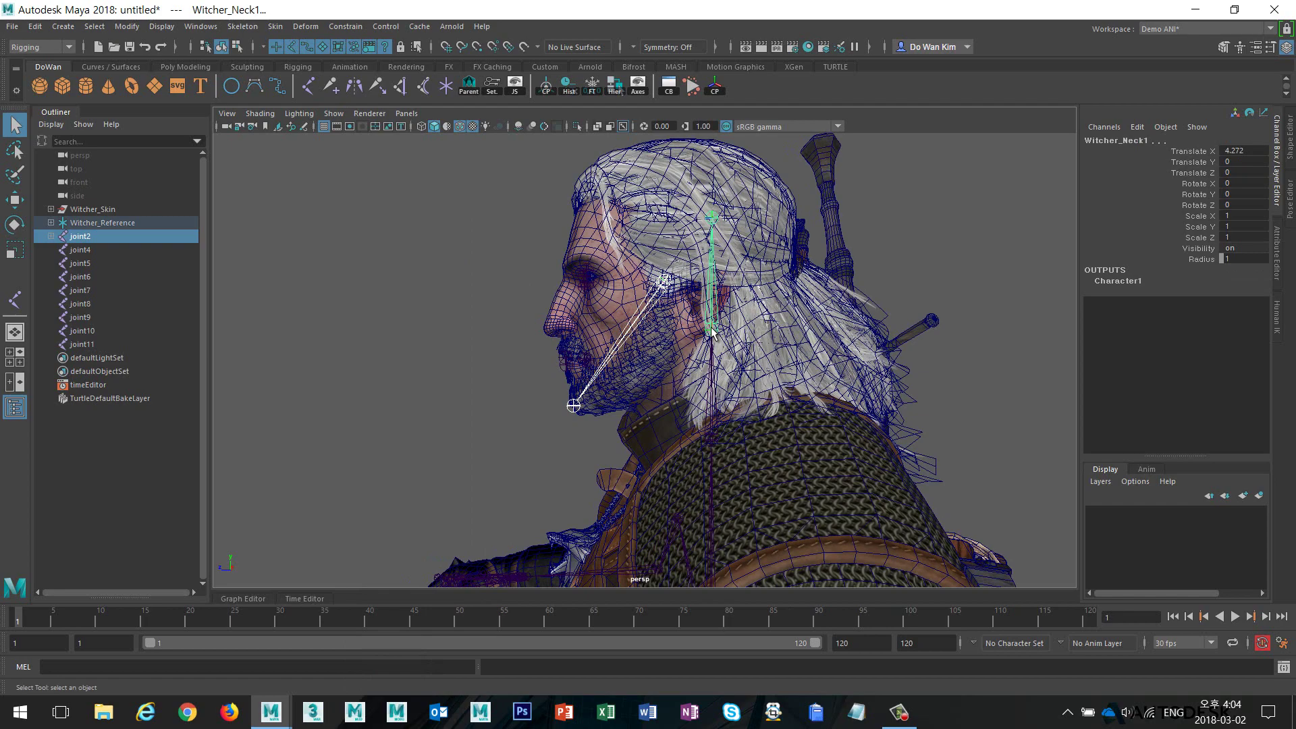
pyautogui.press('p')
# - Select all the loose eyelid, lip and mouth-corner joints and parent them to the Witcher_Neck1 joint
pyautogui.keyDown('alt'); pyautogui.moveTo(472, 270); pyautogui.dragTo(511, 237); pyautogui.keyUp('alt')
pyautogui.moveTo(510, 234); pyautogui.dragTo(502, 376)
pyautogui.keyDown('alt'); pyautogui.moveTo(503, 375); pyautogui.dragTo(690, 375, button='right'); pyautogui.keyUp('alt')
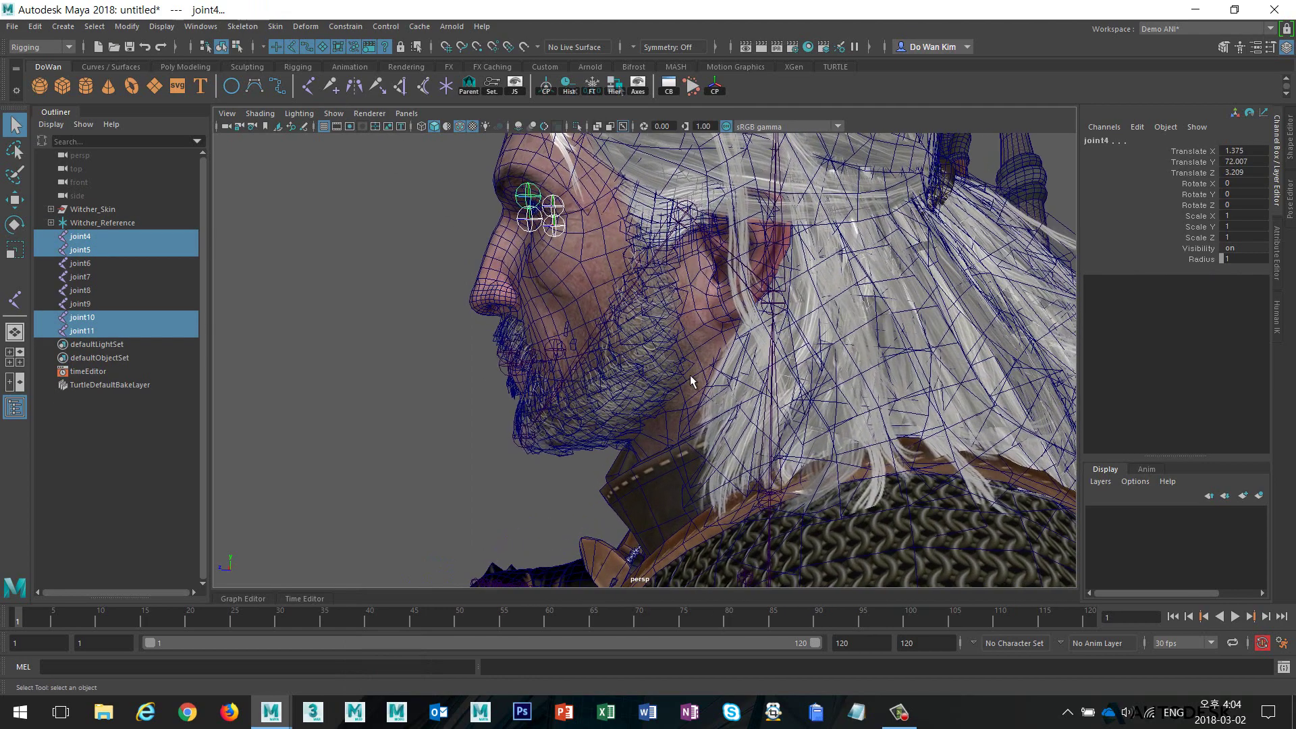
pyautogui.keyDown('alt'); pyautogui.moveTo(690, 375); pyautogui.dragTo(686, 343); pyautogui.keyUp('alt')
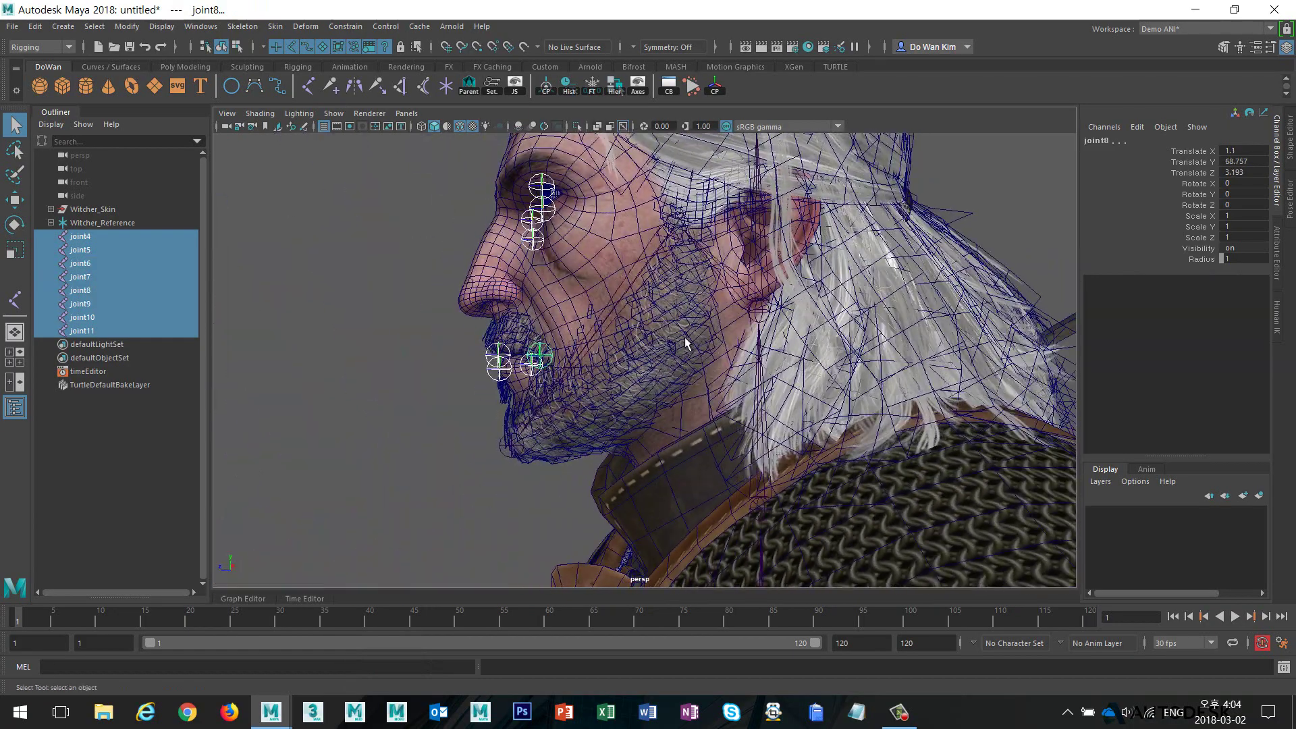
pyautogui.keyDown('shift'); pyautogui.click(759, 289); pyautogui.keyUp('shift')
pyautogui.press('p')
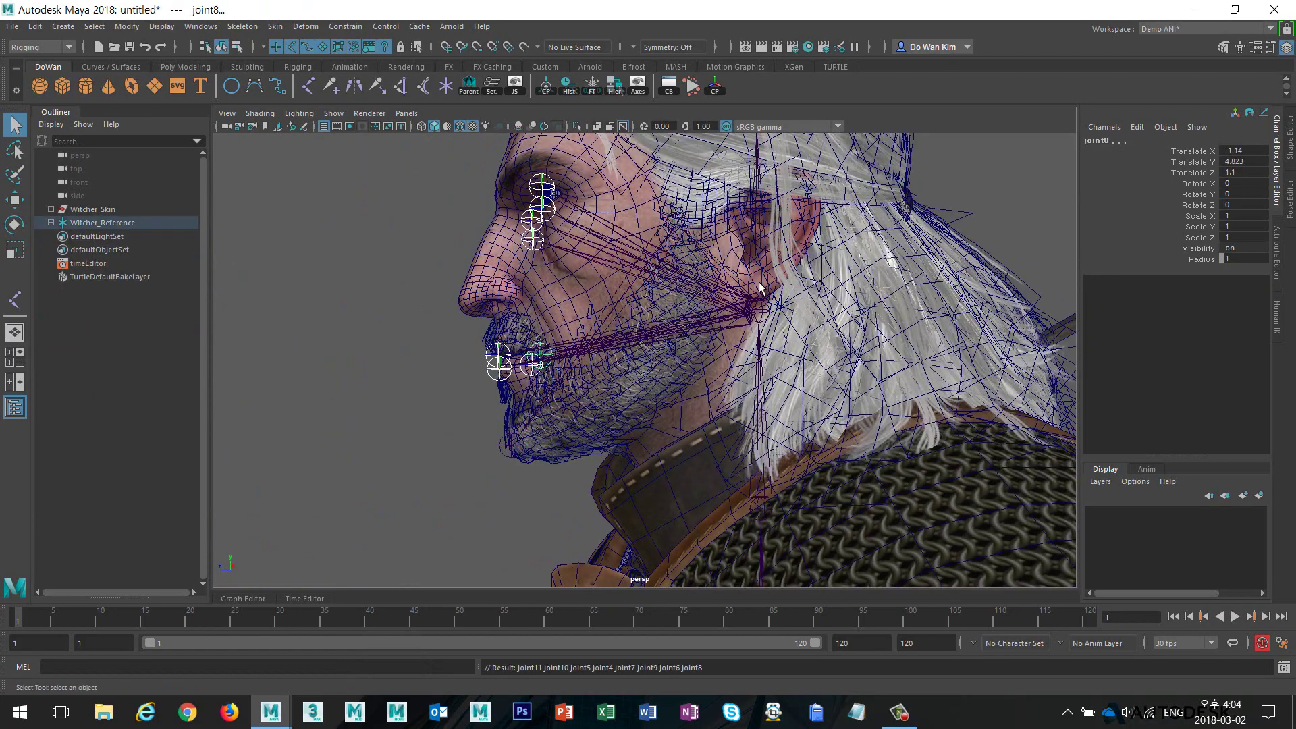
# - Examine the parented facial joints and the complete skeleton inside the Witcher's body from several angles
pyautogui.keyDown('alt'); pyautogui.moveTo(874, 365); pyautogui.dragTo(376, 327, button='right'); pyautogui.keyUp('alt')
pyautogui.keyDown('alt'); pyautogui.moveTo(523, 351); pyautogui.dragTo(691, 356); pyautogui.keyUp('alt')
pyautogui.click(876, 382)
pyautogui.keyDown('alt'); pyautogui.moveTo(876, 382); pyautogui.dragTo(703, 379, button='right'); pyautogui.keyUp('alt')
pyautogui.keyDown('alt'); pyautogui.moveTo(704, 379); pyautogui.dragTo(729, 266, button='middle'); pyautogui.keyUp('alt')
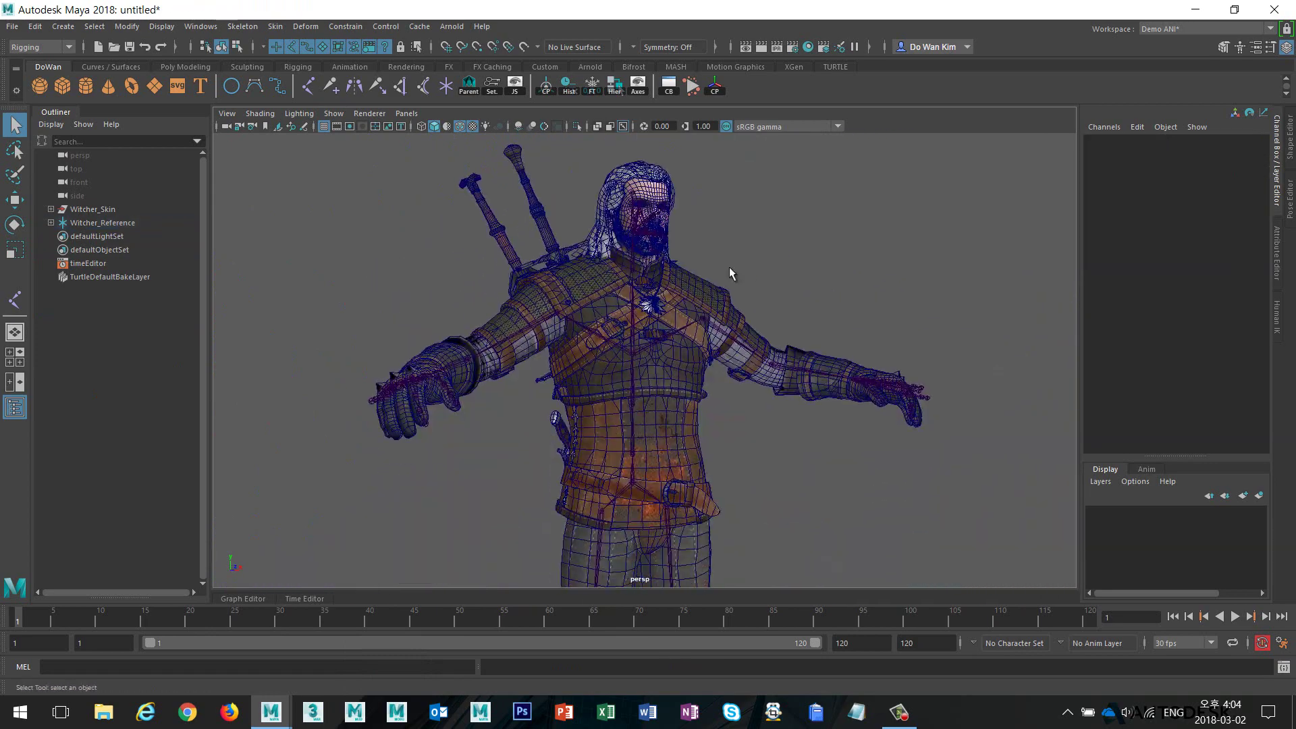
pyautogui.keyDown('alt'); pyautogui.moveTo(665, 280); pyautogui.dragTo(445, 281); pyautogui.keyUp('alt')
pyautogui.keyDown('alt'); pyautogui.moveTo(445, 281); pyautogui.dragTo(565, 175, button='right'); pyautogui.keyUp('alt')
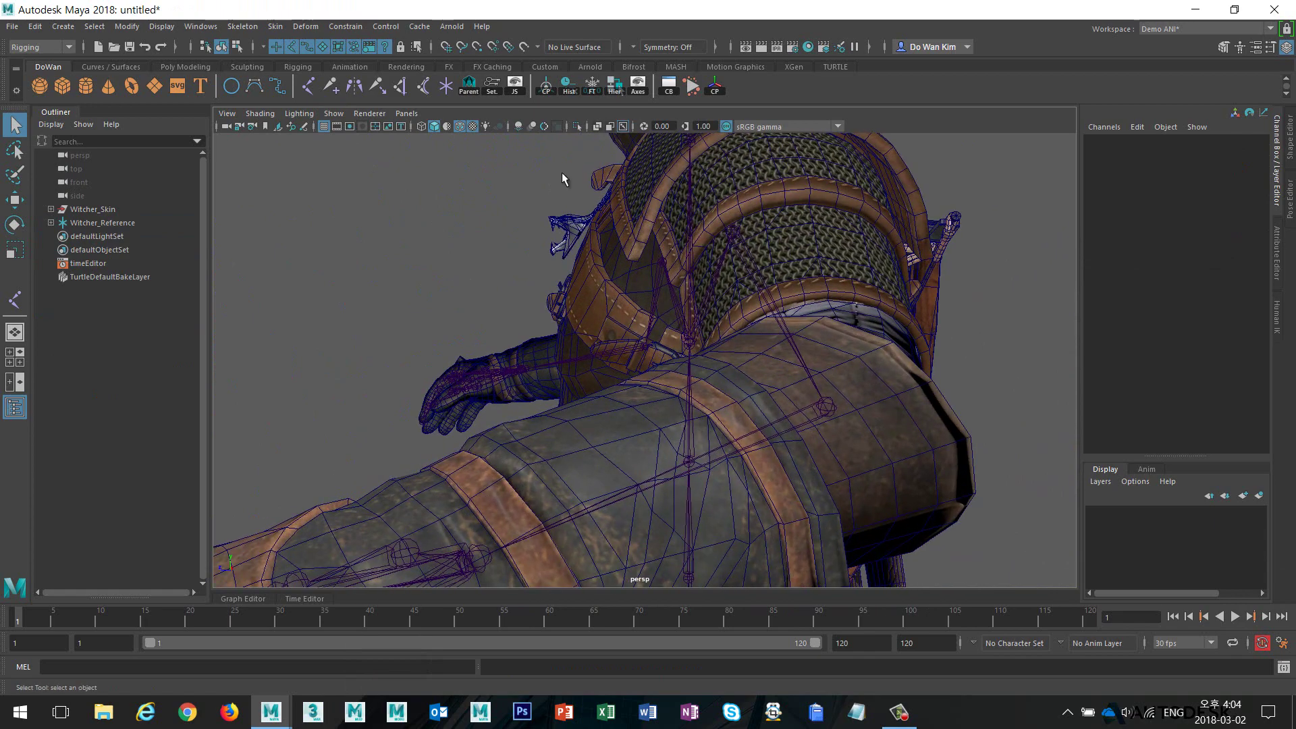
pyautogui.keyDown('alt'); pyautogui.moveTo(583, 168); pyautogui.dragTo(593, 406, button='middle'); pyautogui.keyUp('alt')
pyautogui.click(590, 287)
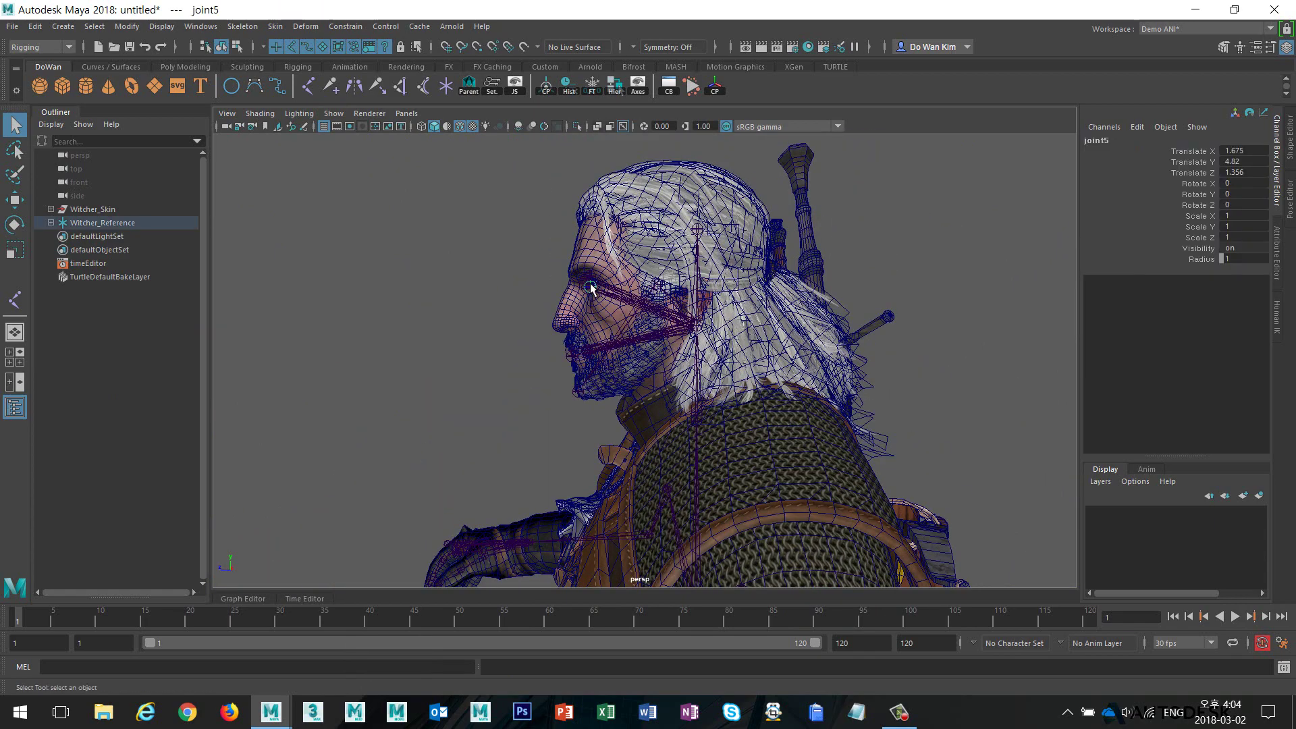
pyautogui.keyDown('alt'); pyautogui.moveTo(926, 301); pyautogui.dragTo(821, 301, button='right'); pyautogui.keyUp('alt')
pyautogui.click(822, 301)
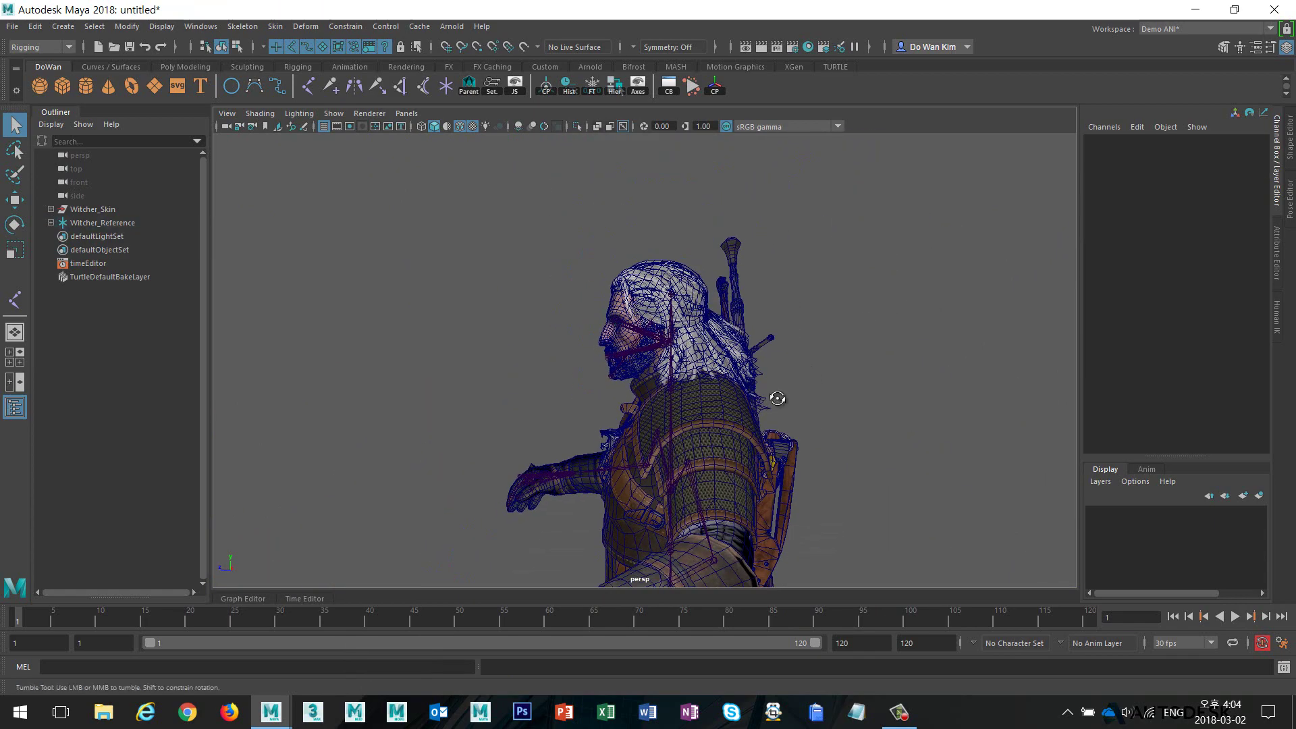
pyautogui.keyDown('alt'); pyautogui.moveTo(775, 396); pyautogui.dragTo(682, 393); pyautogui.keyUp('alt')
pyautogui.keyDown('alt'); pyautogui.moveTo(682, 387); pyautogui.dragTo(784, 237, button='right'); pyautogui.keyUp('alt')
pyautogui.moveTo(805, 346)
pyautogui.keyDown('alt'); pyautogui.mouseDown(button='middle')
pyautogui.moveTo(836, 309)
pyautogui.moveTo(784, 341)
pyautogui.mouseUp(button='middle'); pyautogui.keyUp('alt')
pyautogui.keyDown('alt'); pyautogui.moveTo(784, 341); pyautogui.dragTo(780, 318, button='right'); pyautogui.keyUp('alt')
pyautogui.keyDown('alt'); pyautogui.moveTo(781, 317); pyautogui.dragTo(774, 357, button='middle'); pyautogui.keyUp('alt')
pyautogui.moveTo(827, 335)
pyautogui.keyDown('alt'); pyautogui.mouseDown()
pyautogui.moveTo(641, 333)
pyautogui.moveTo(822, 333)
pyautogui.mouseUp(); pyautogui.keyUp('alt')
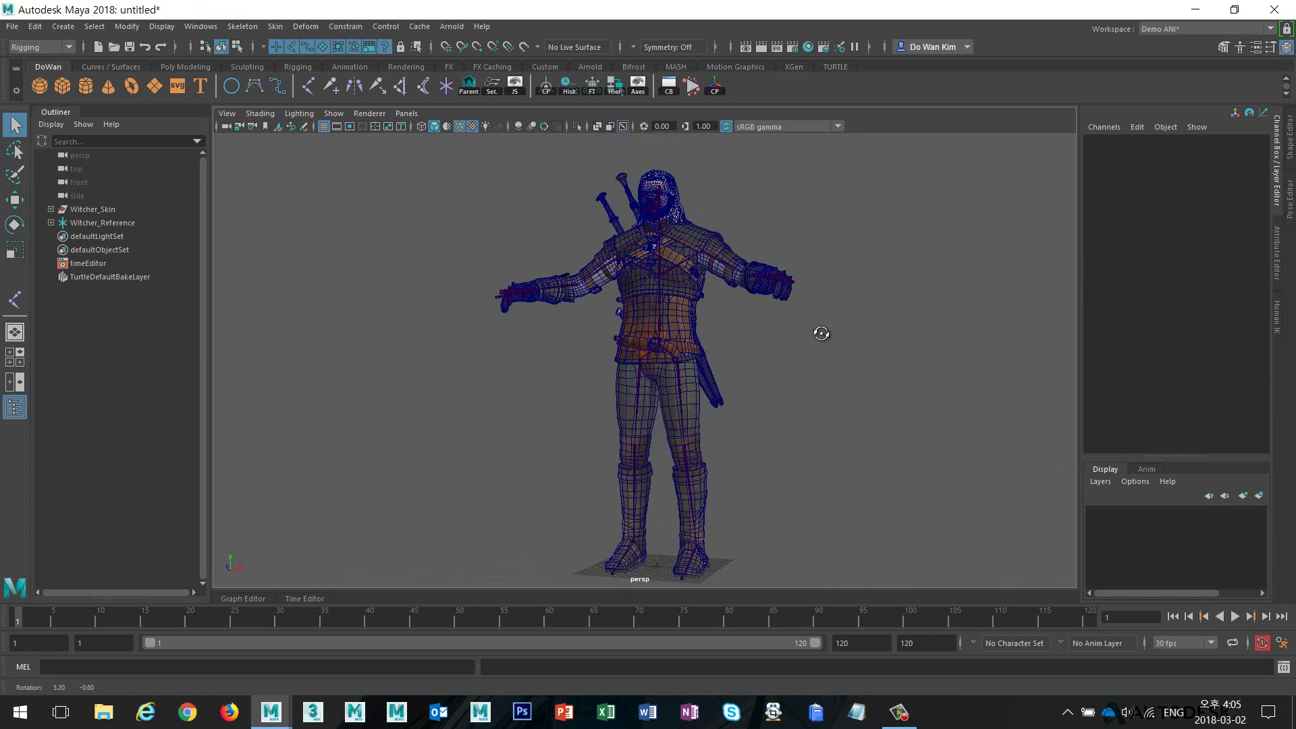